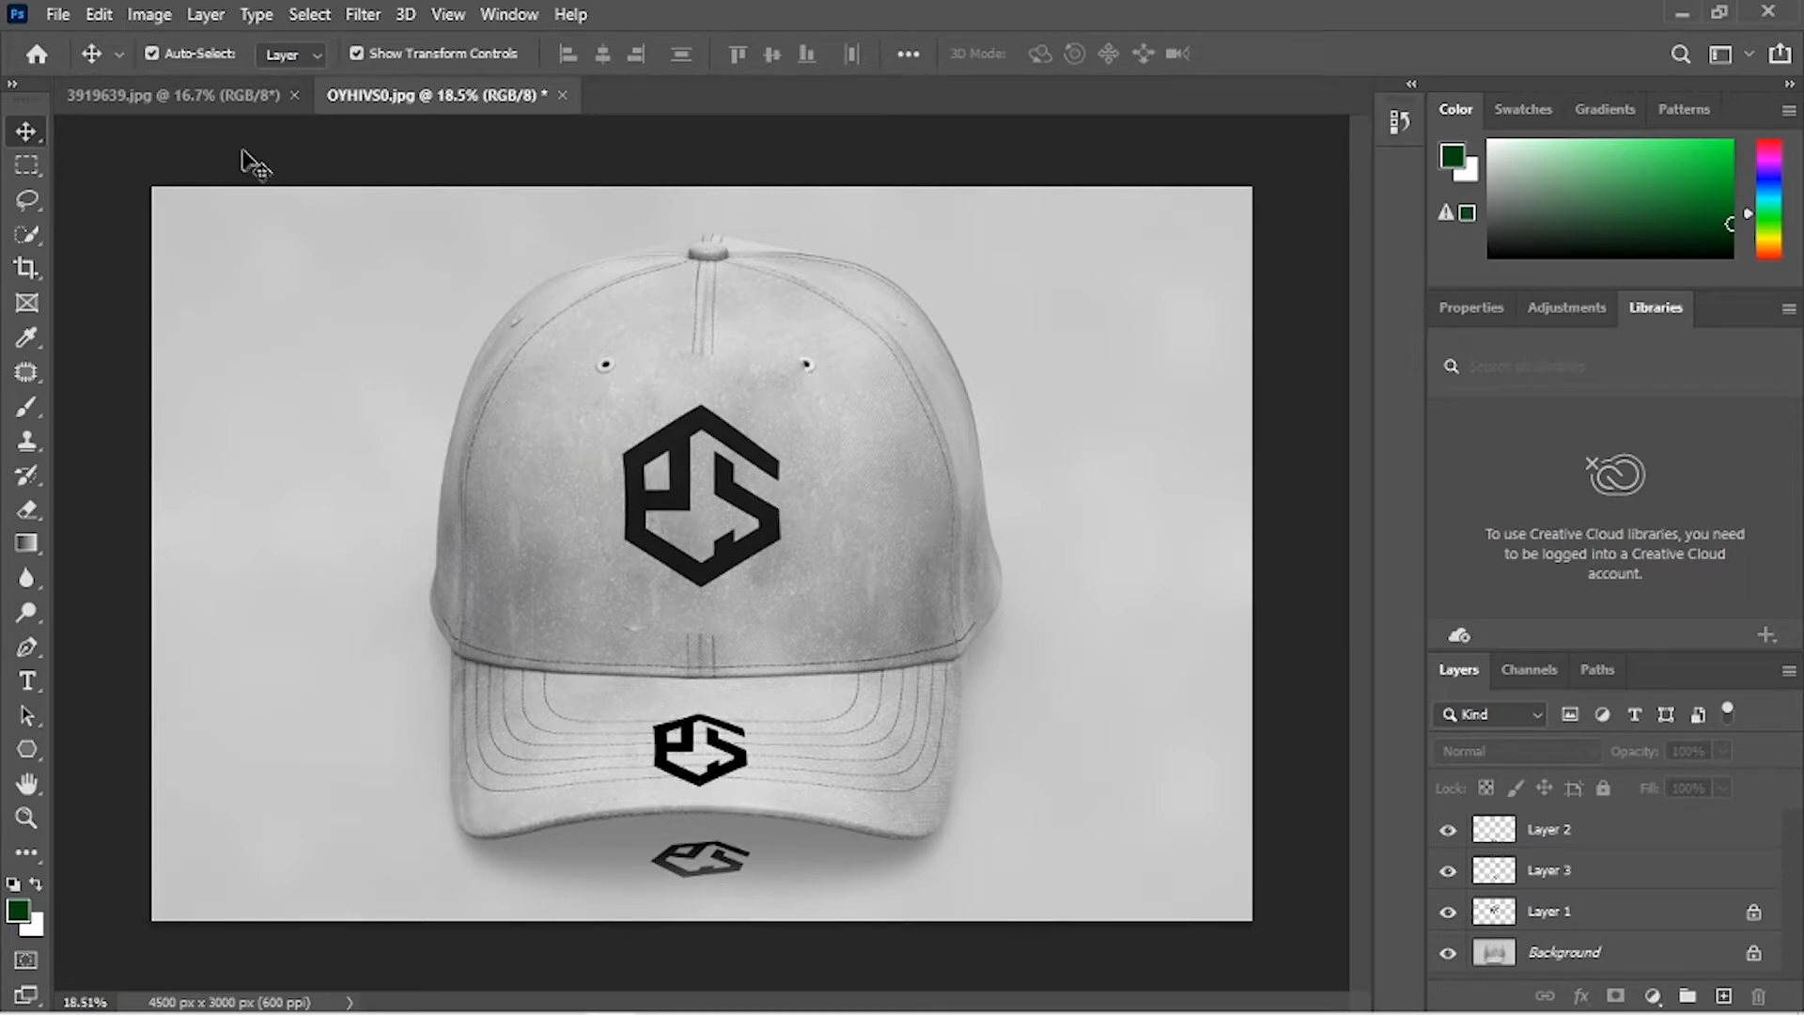
Step: Copy the black hexagonal logo from paasolo creates.ai in Illustrator and paste it into the hoodie image 3919639.jpg in Photoshop
click(179, 95)
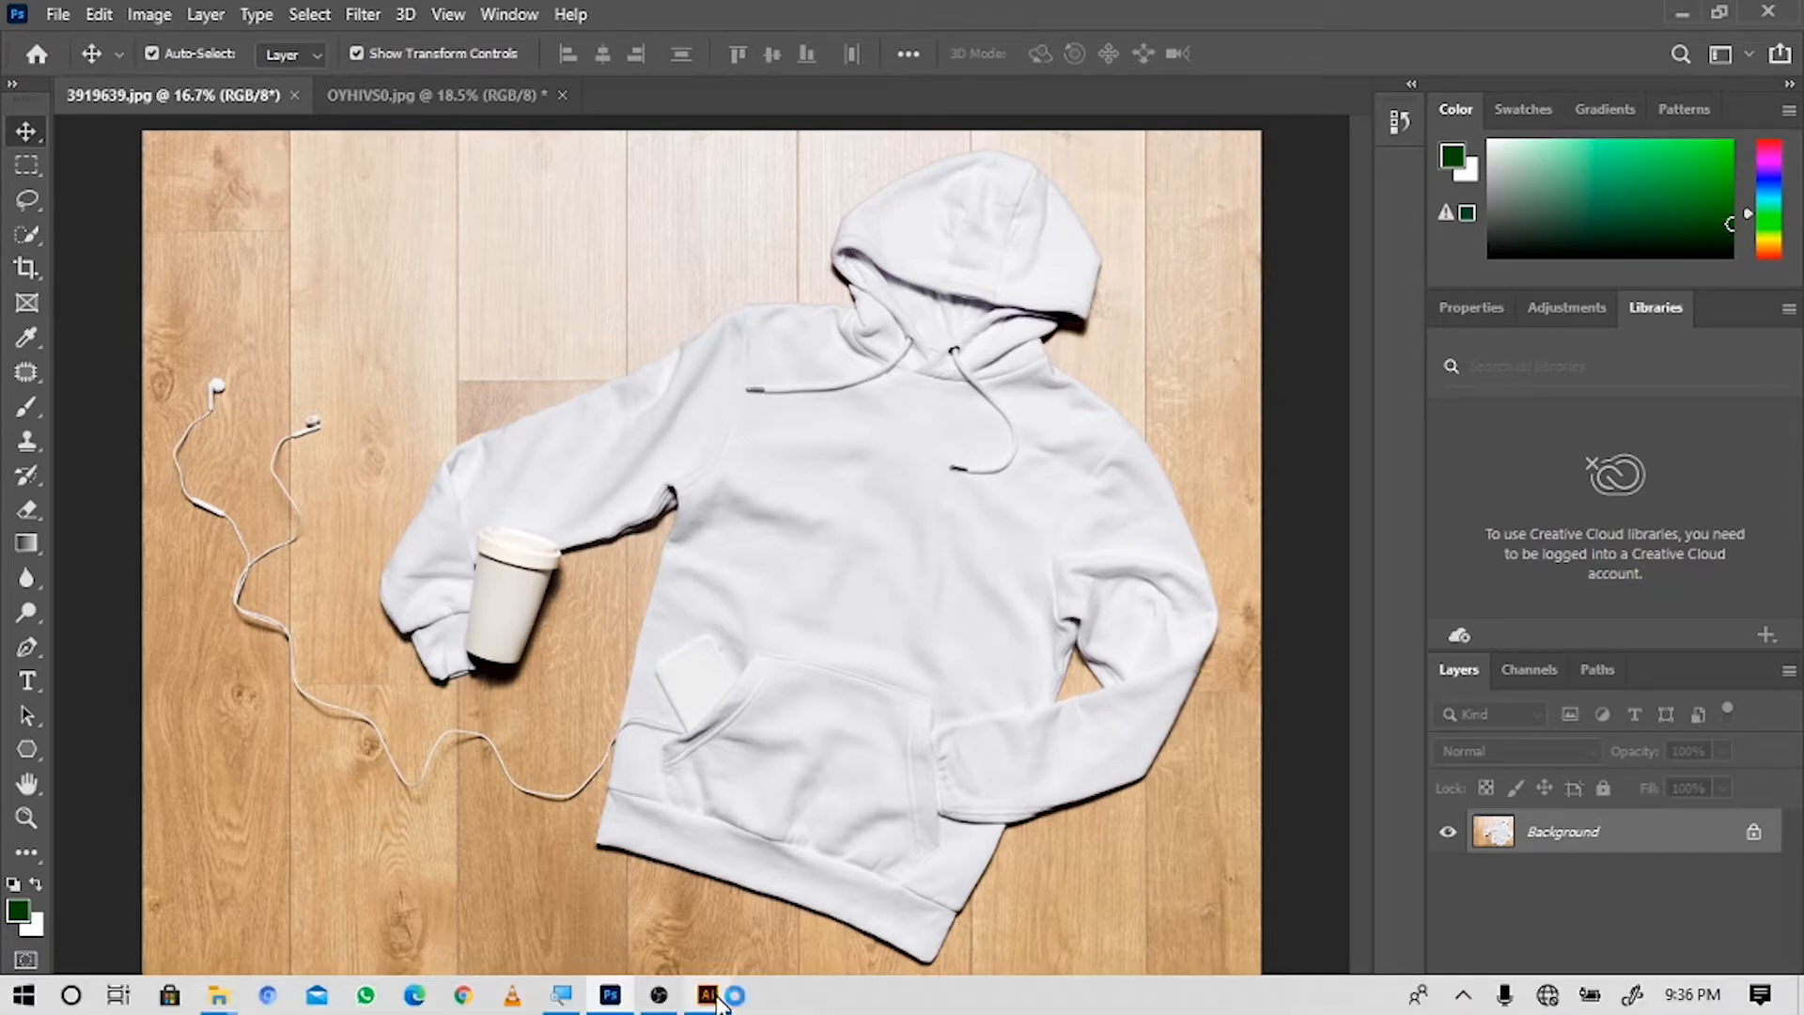
click(717, 995)
click(175, 17)
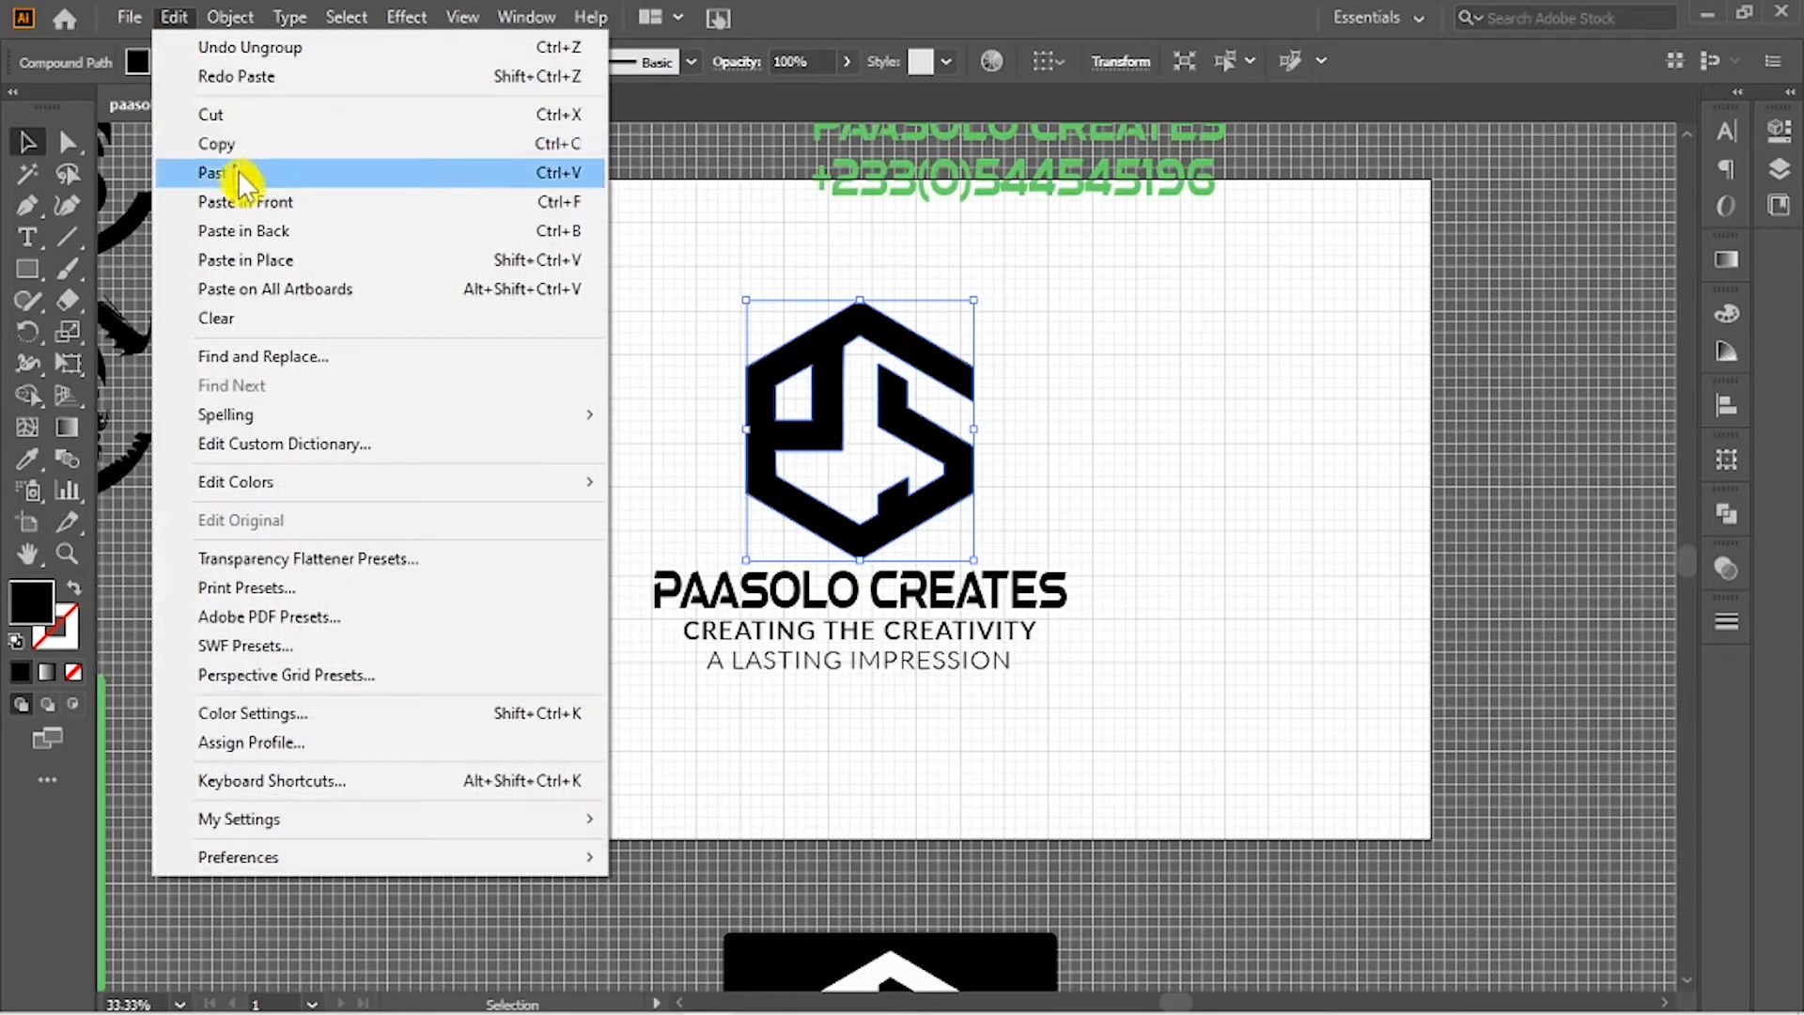
click(235, 149)
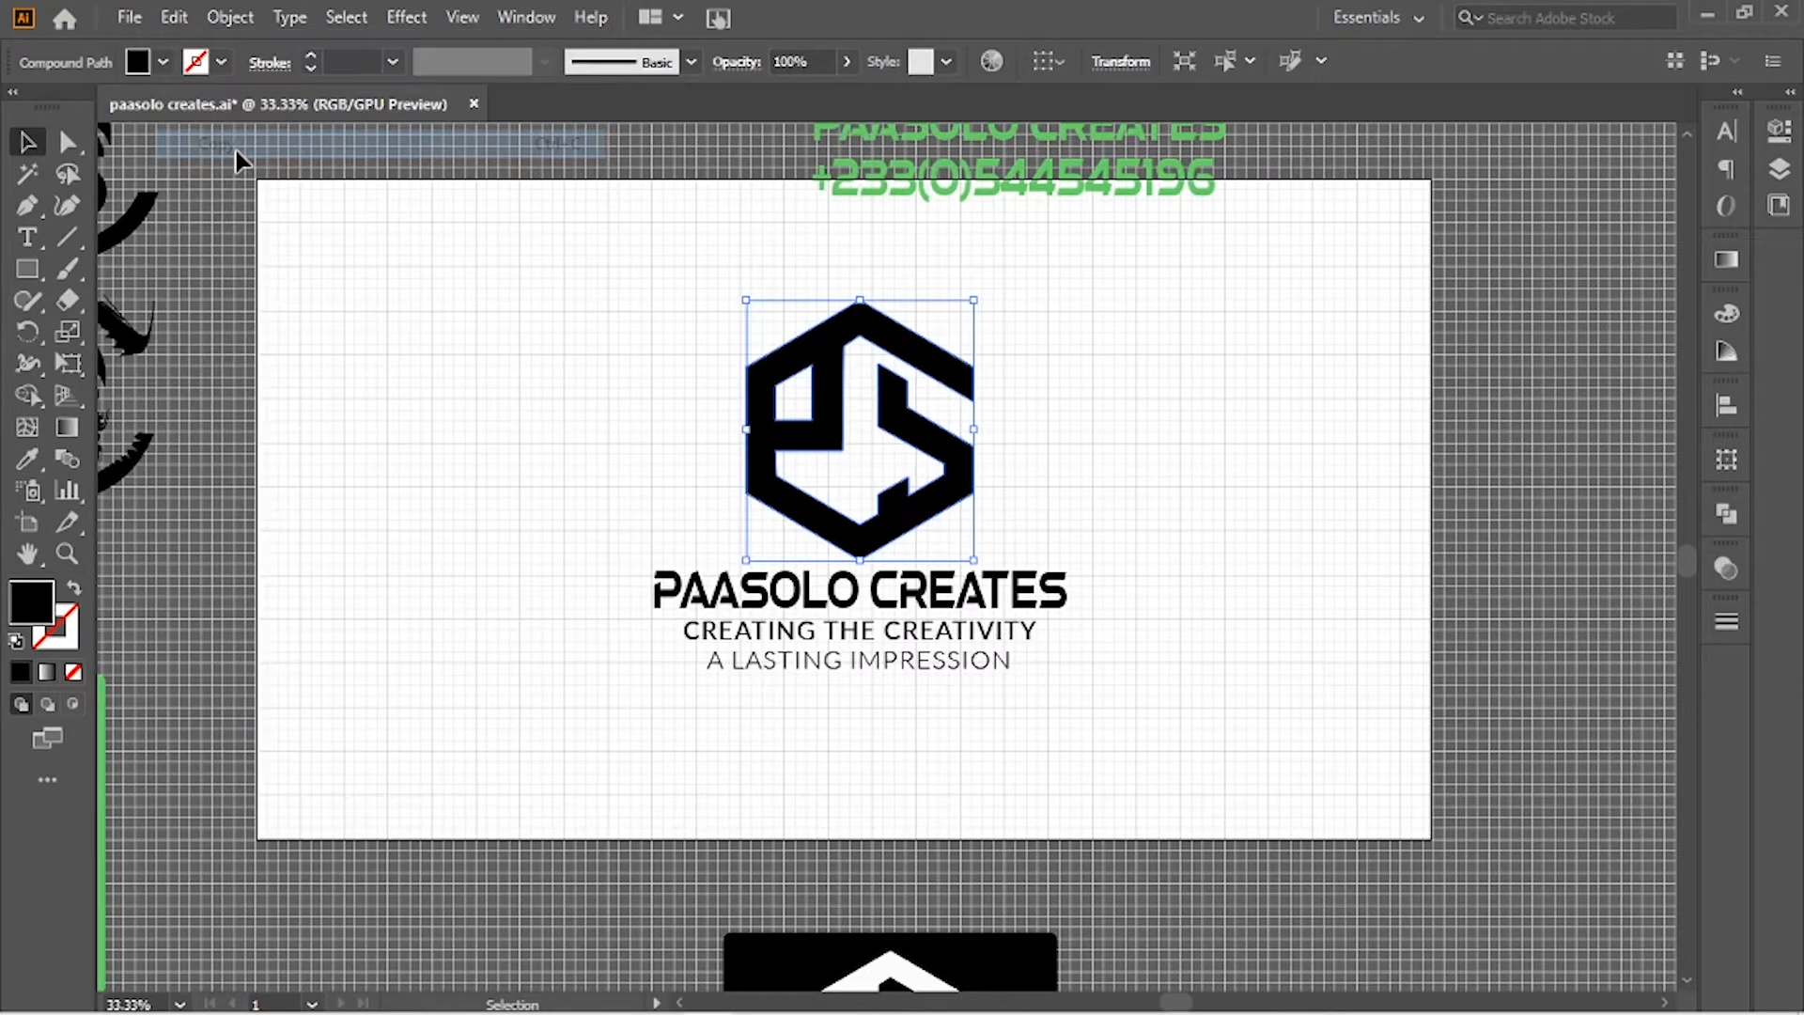
click(1707, 14)
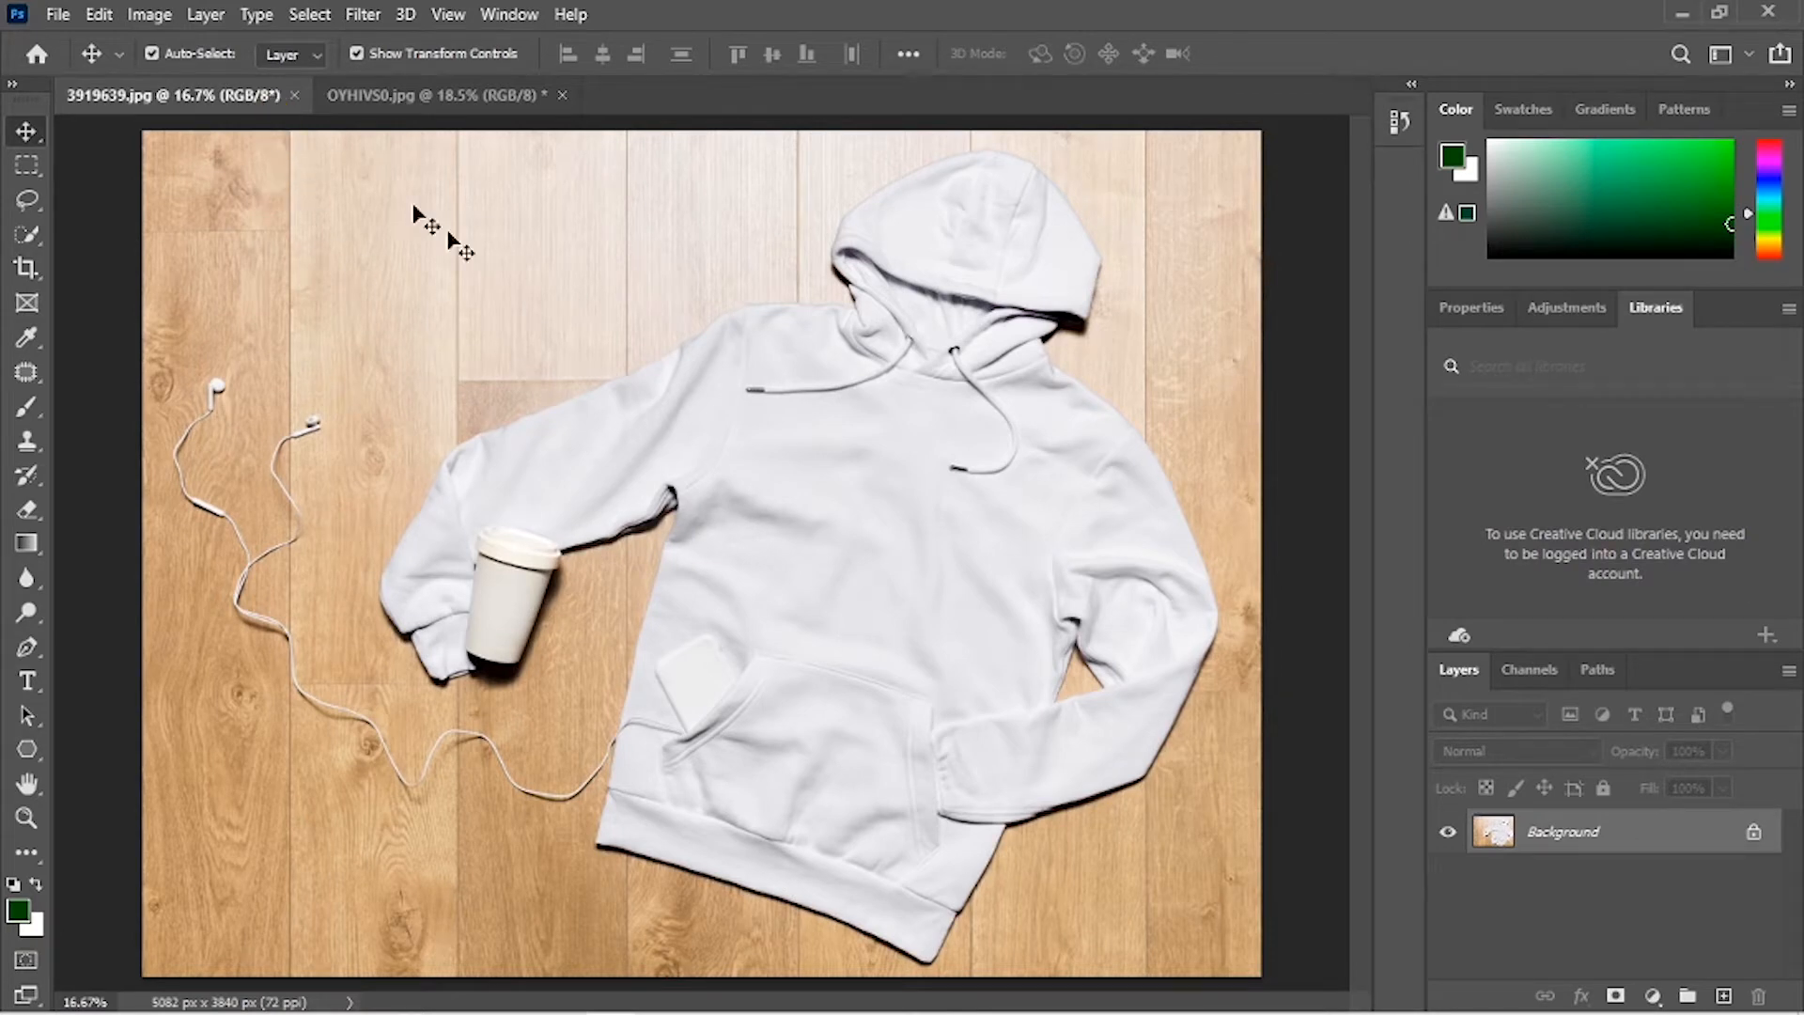
key(ctrl+v)
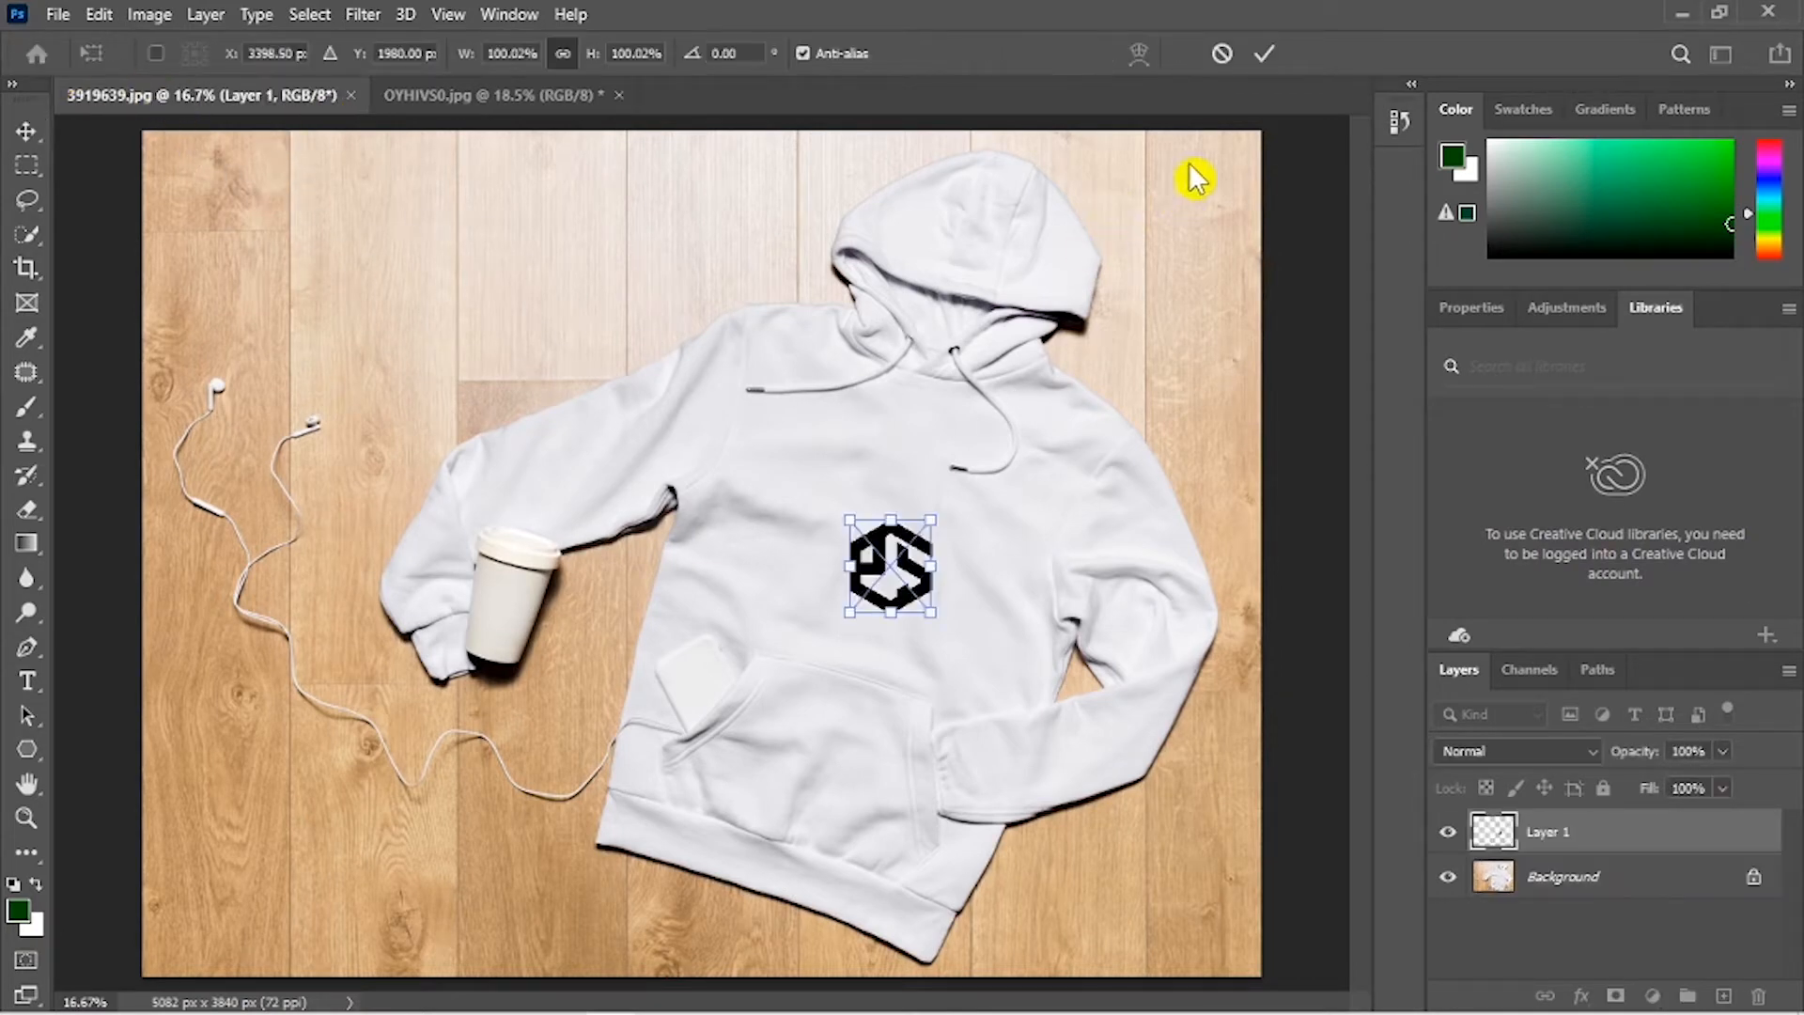
key(Return)
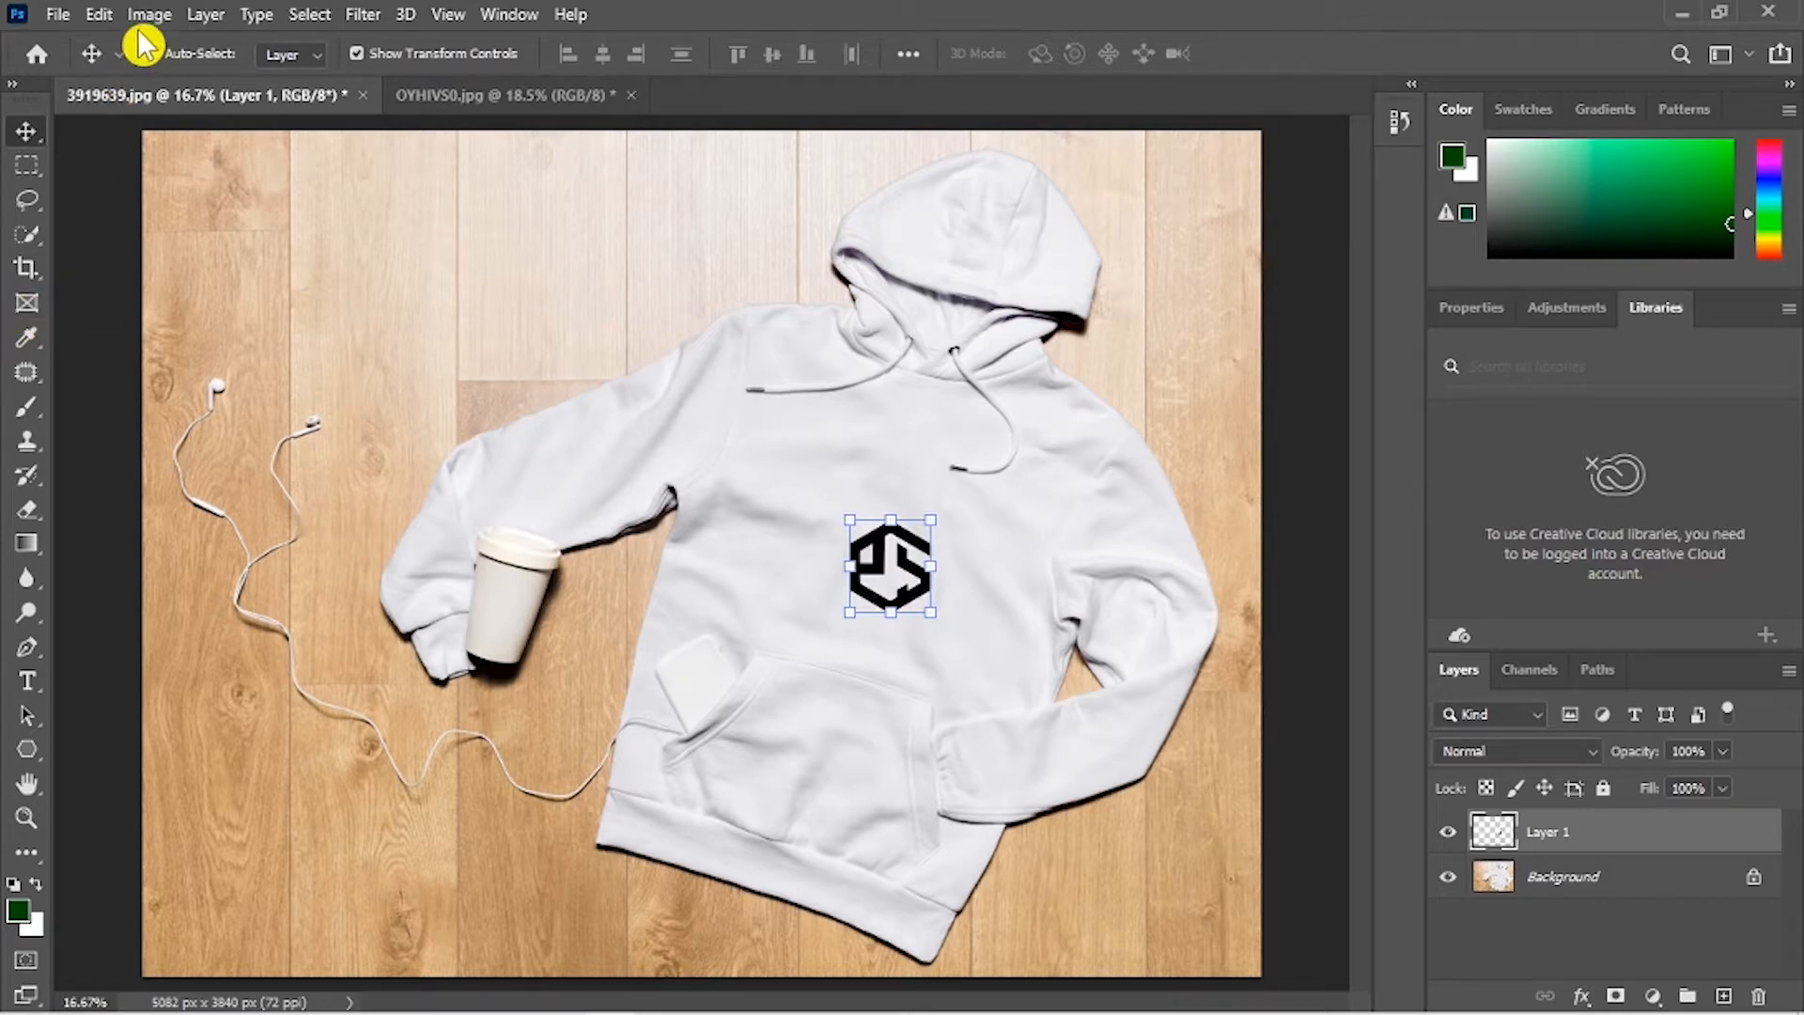
Step: Place the file Asset 3@3x from the AI > 3x folder on Local Disk (D:) as an embedded image in the hoodie document
click(60, 17)
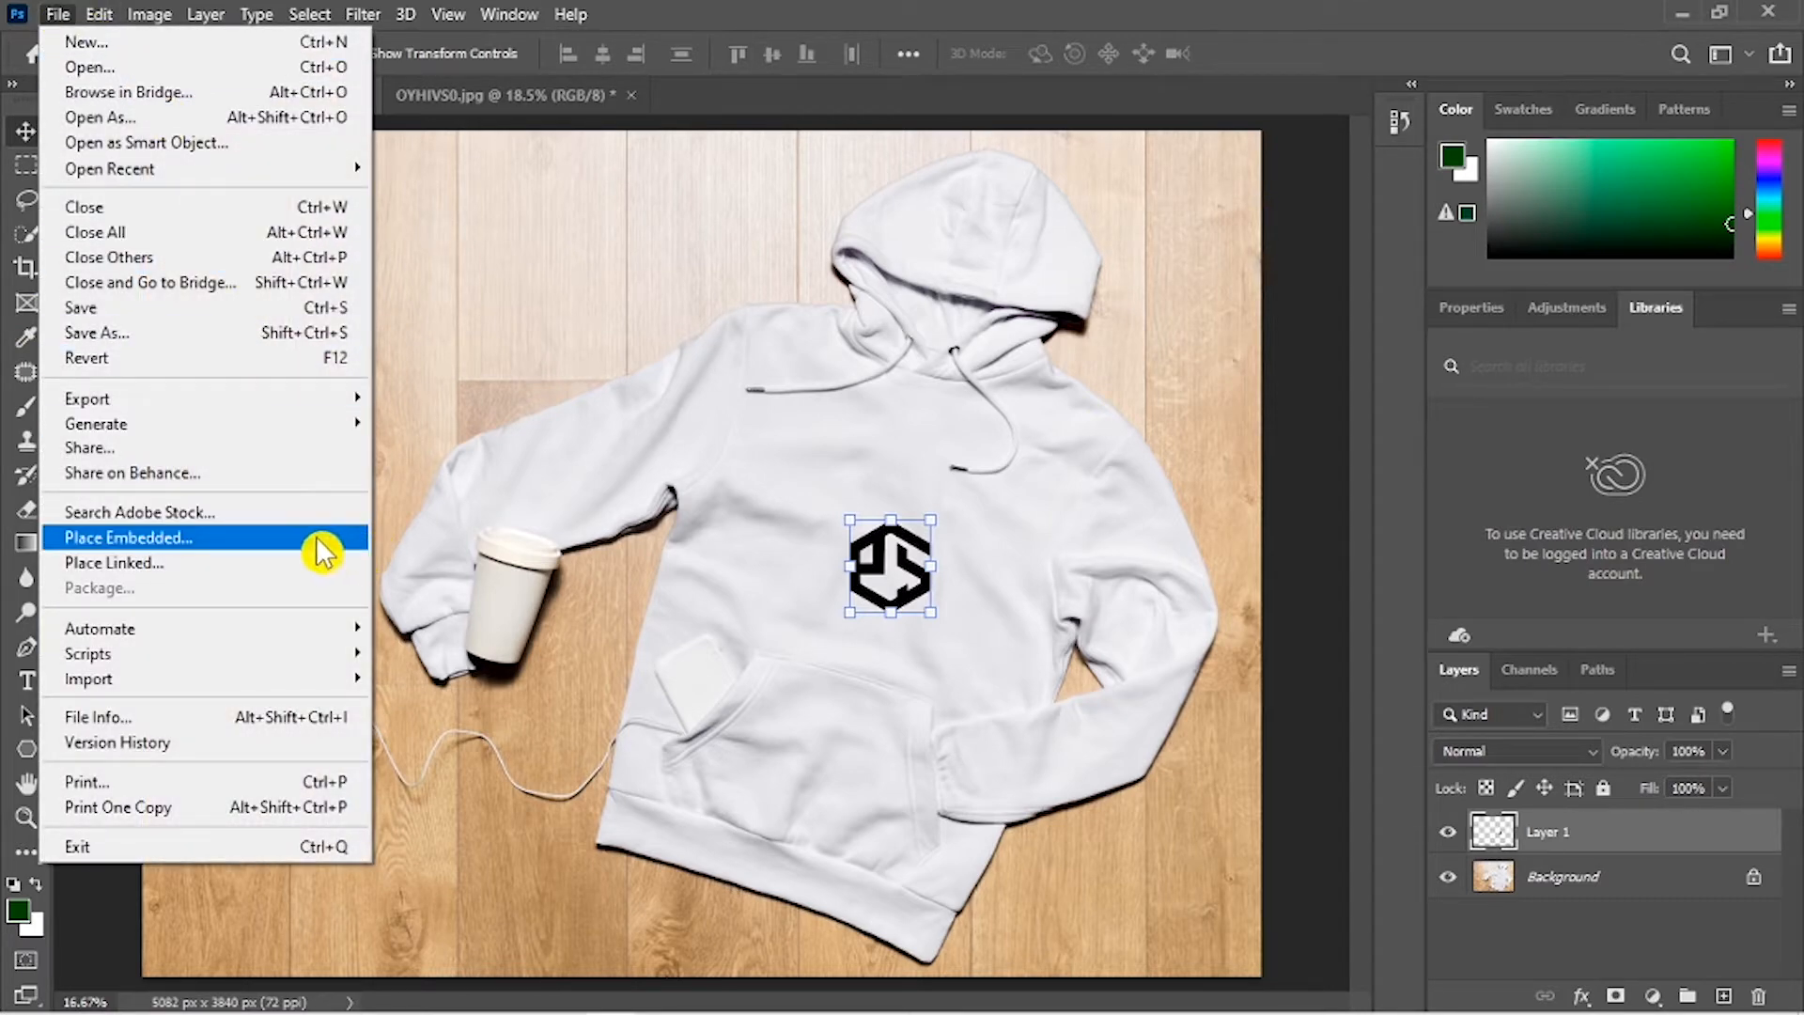
click(266, 540)
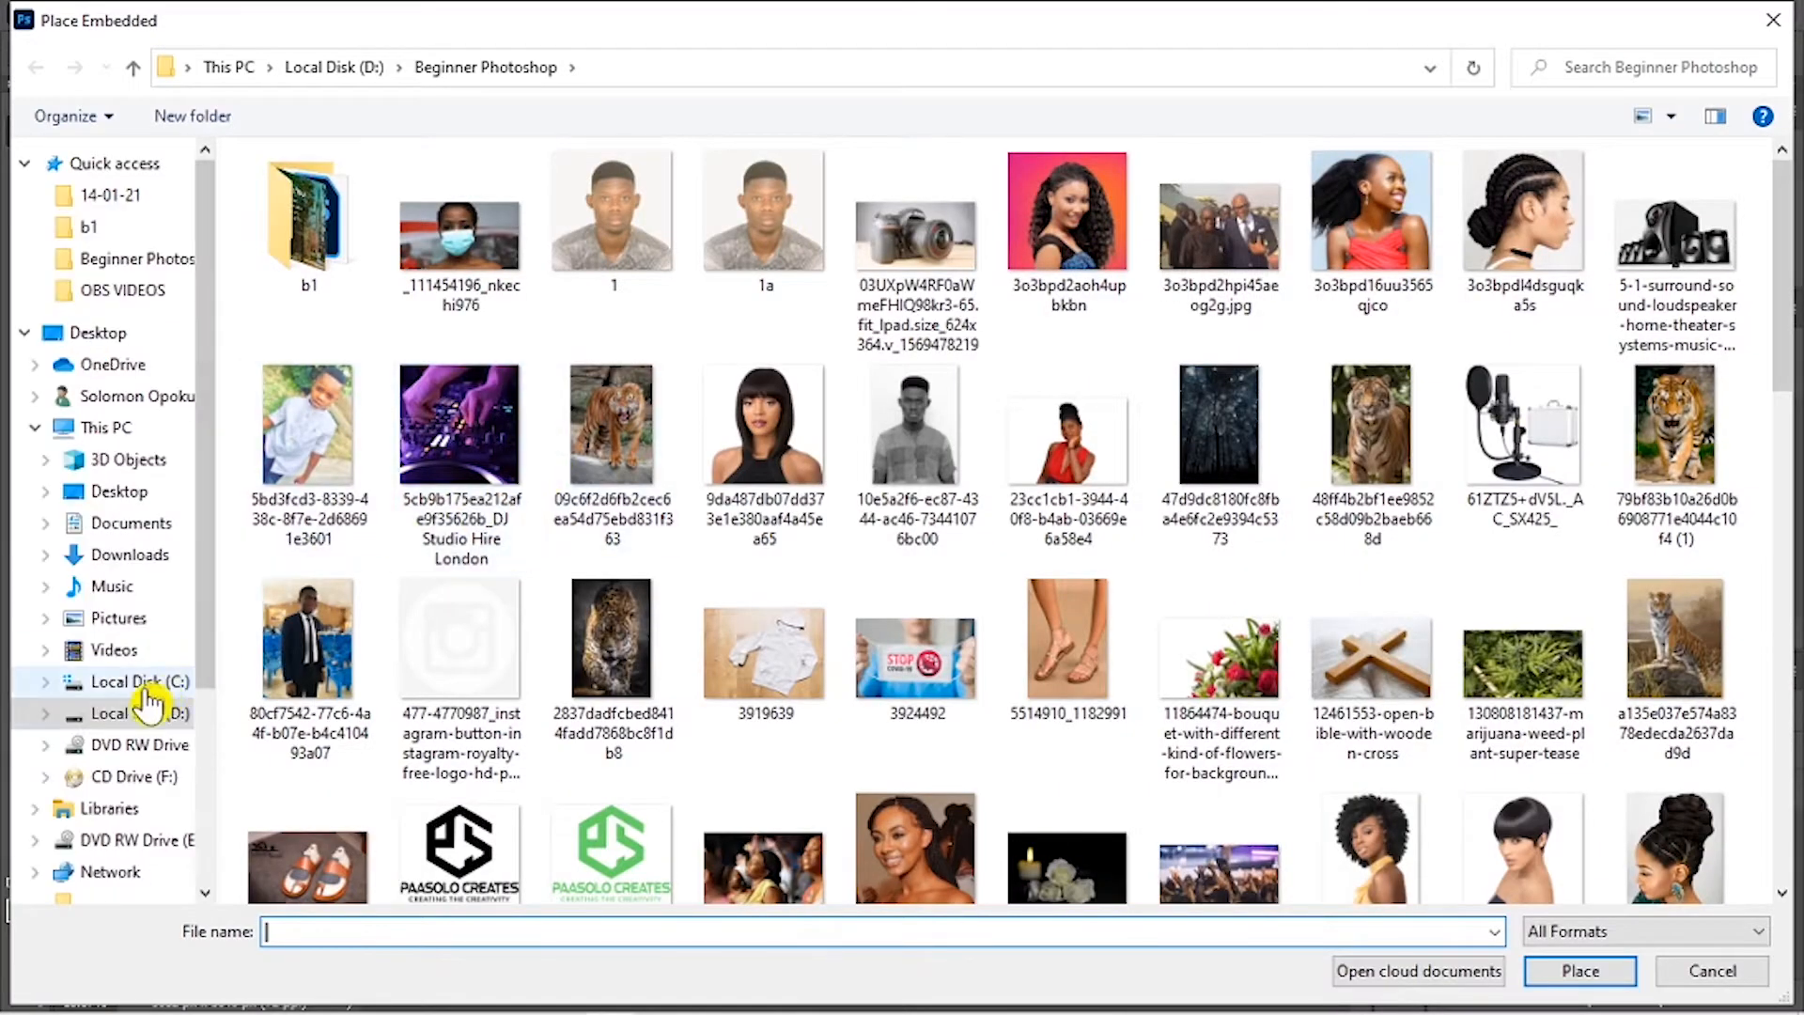
click(139, 716)
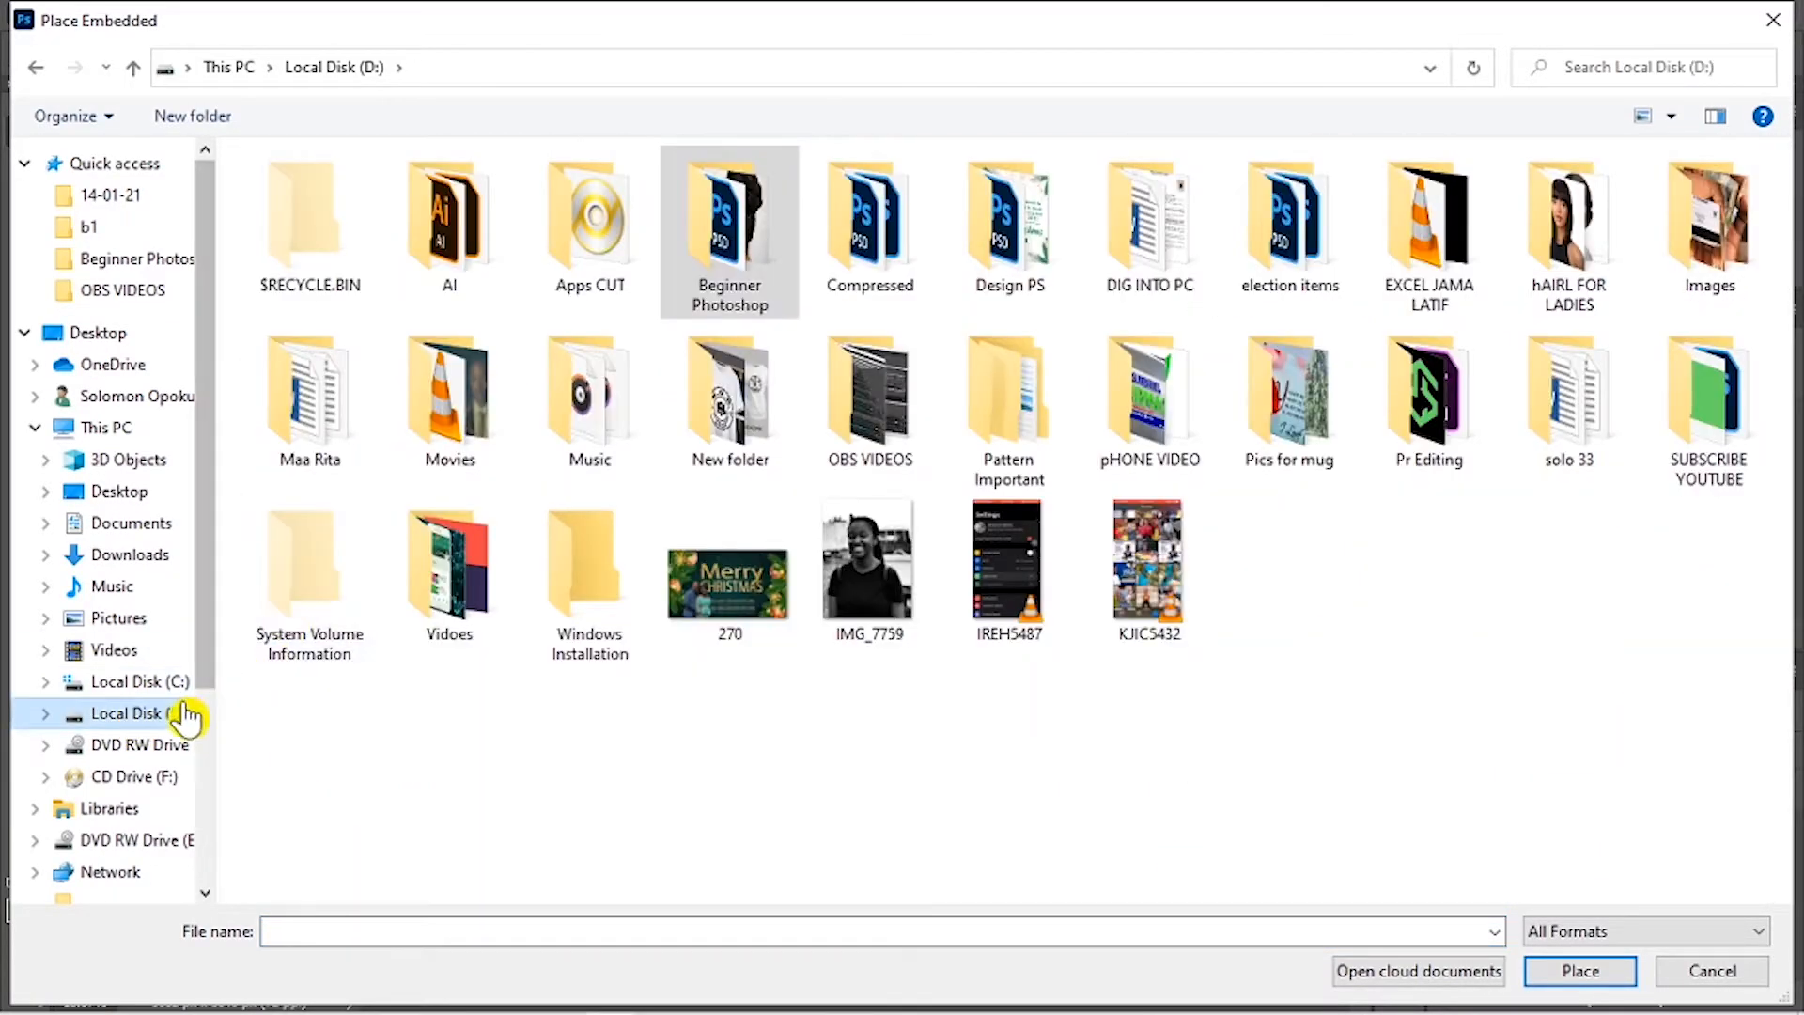
double_click(515, 261)
click(1150, 242)
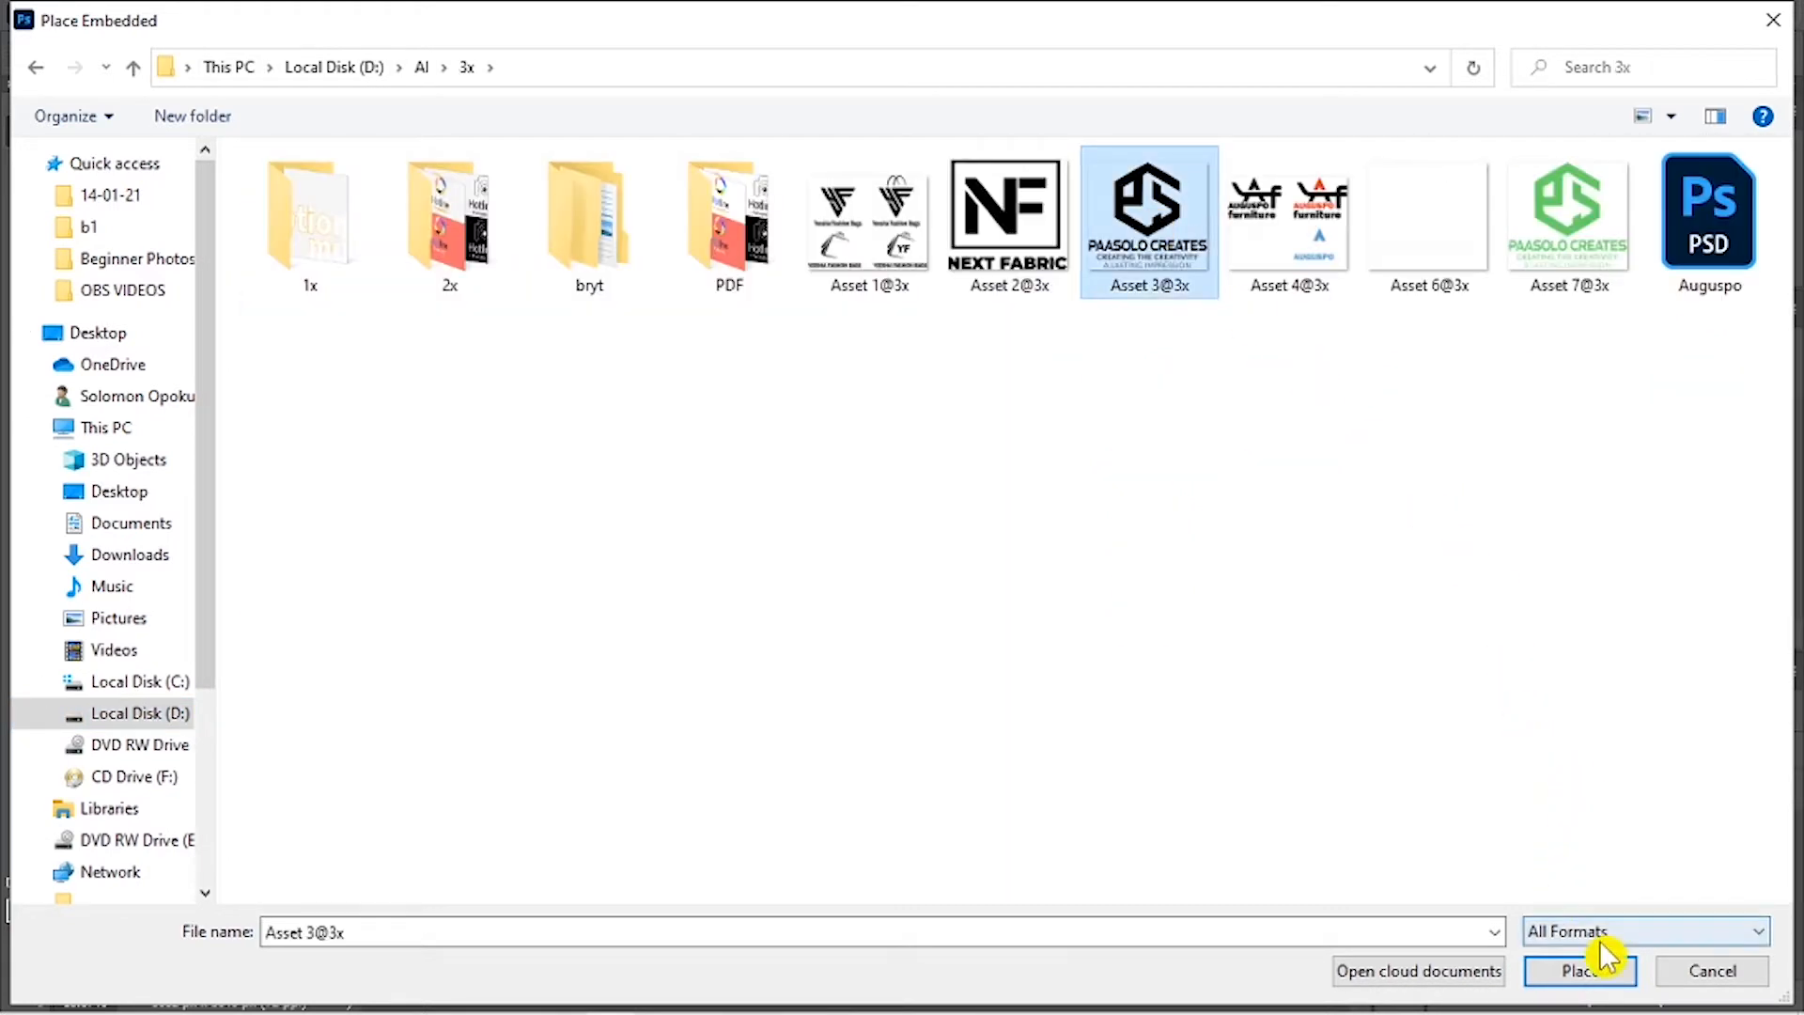
click(1588, 968)
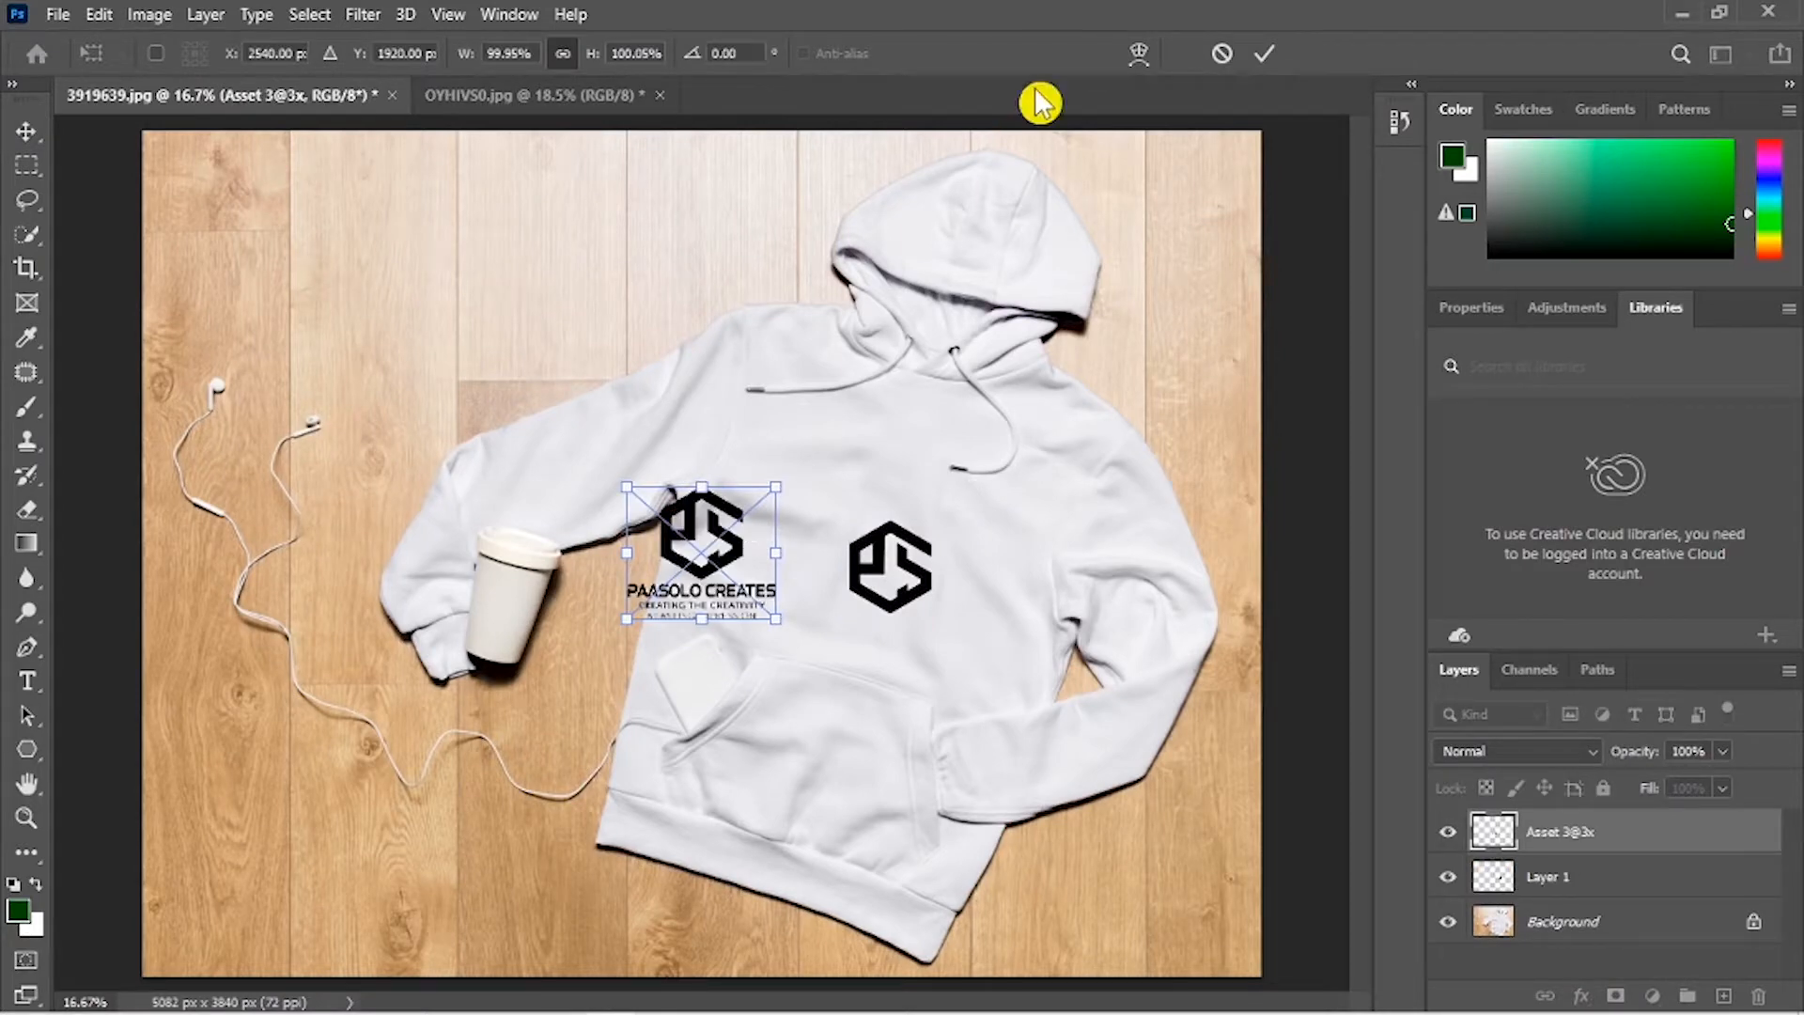
click(1265, 53)
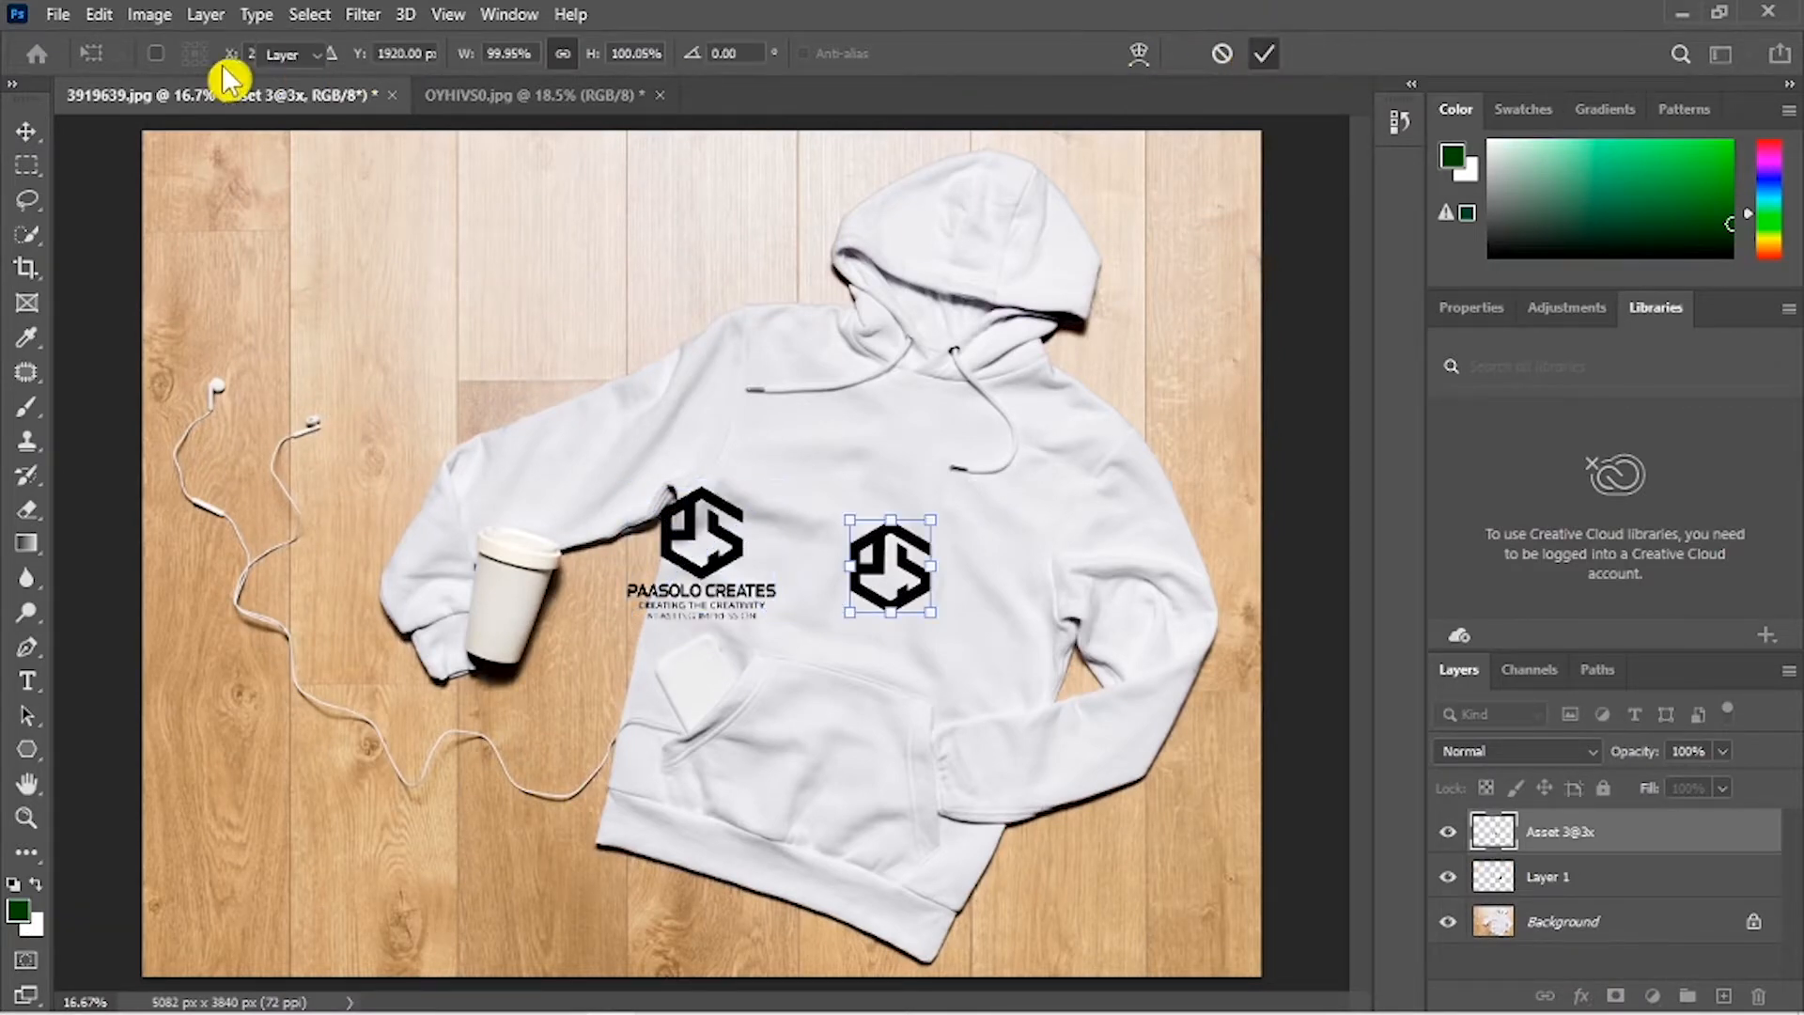
Step: Open the green logo file Asset 7@3x from the Beginner Photoshop folder as a separate document
click(62, 14)
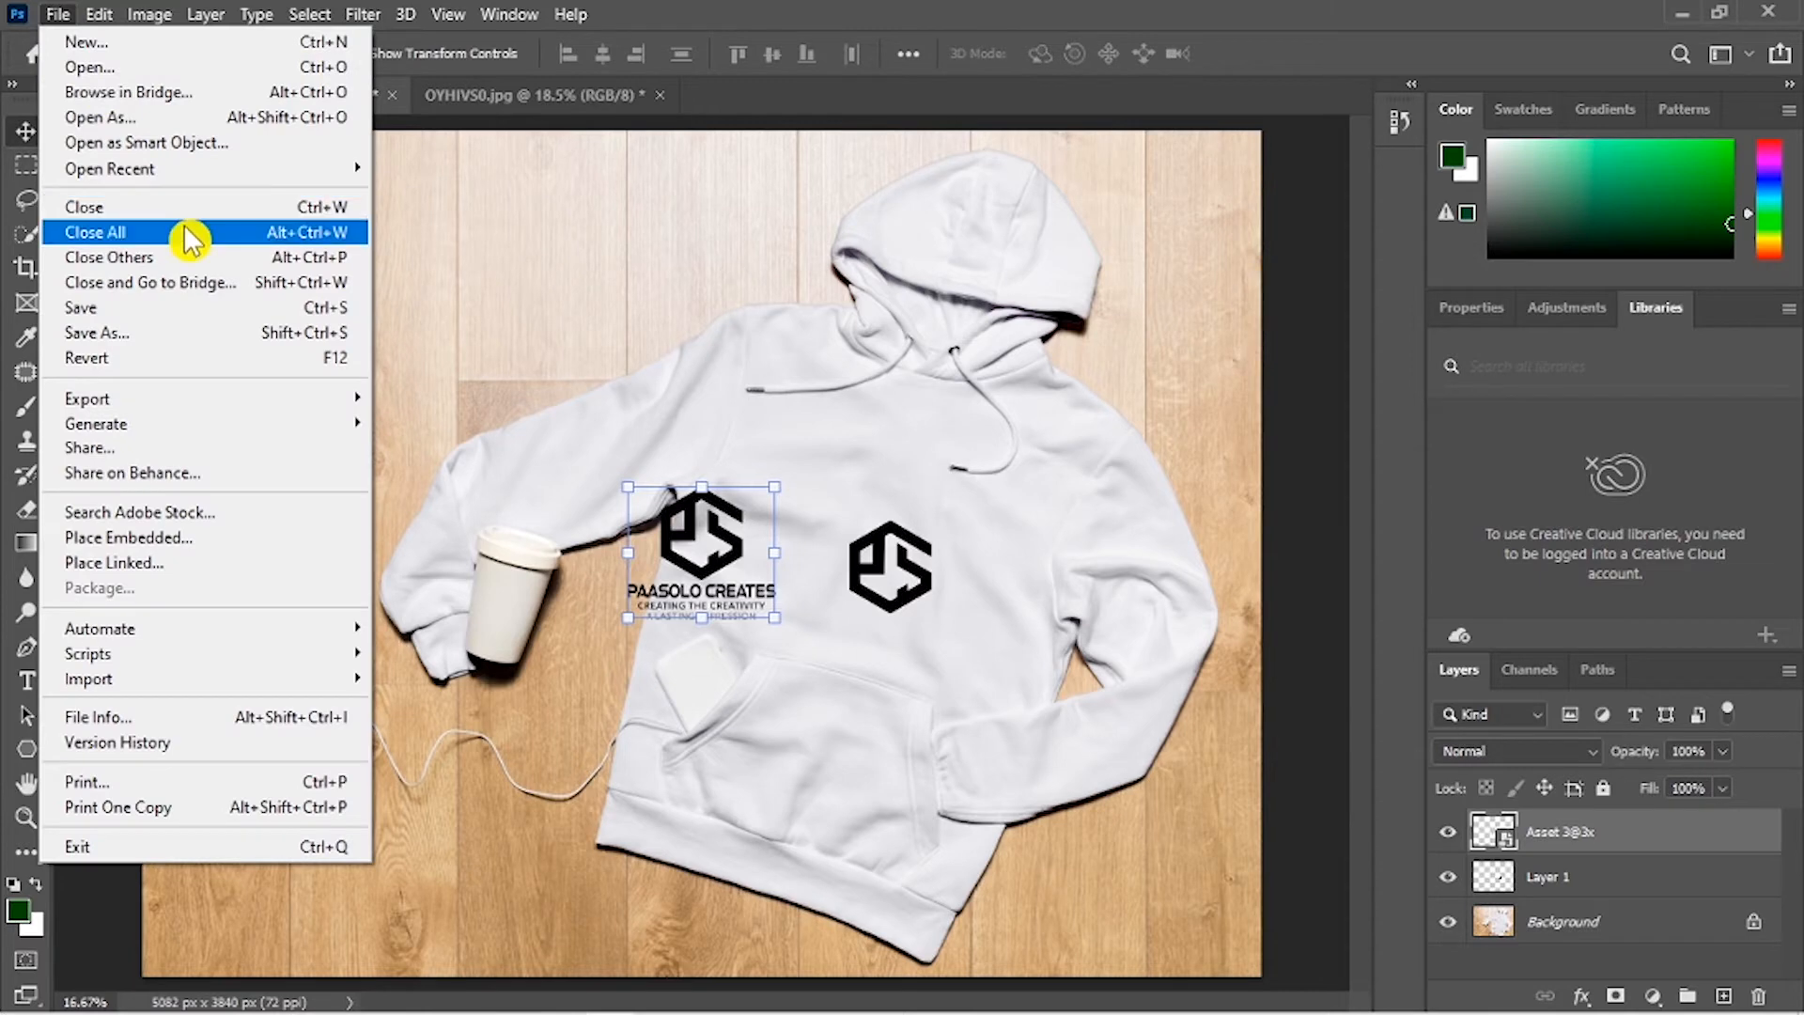
click(205, 69)
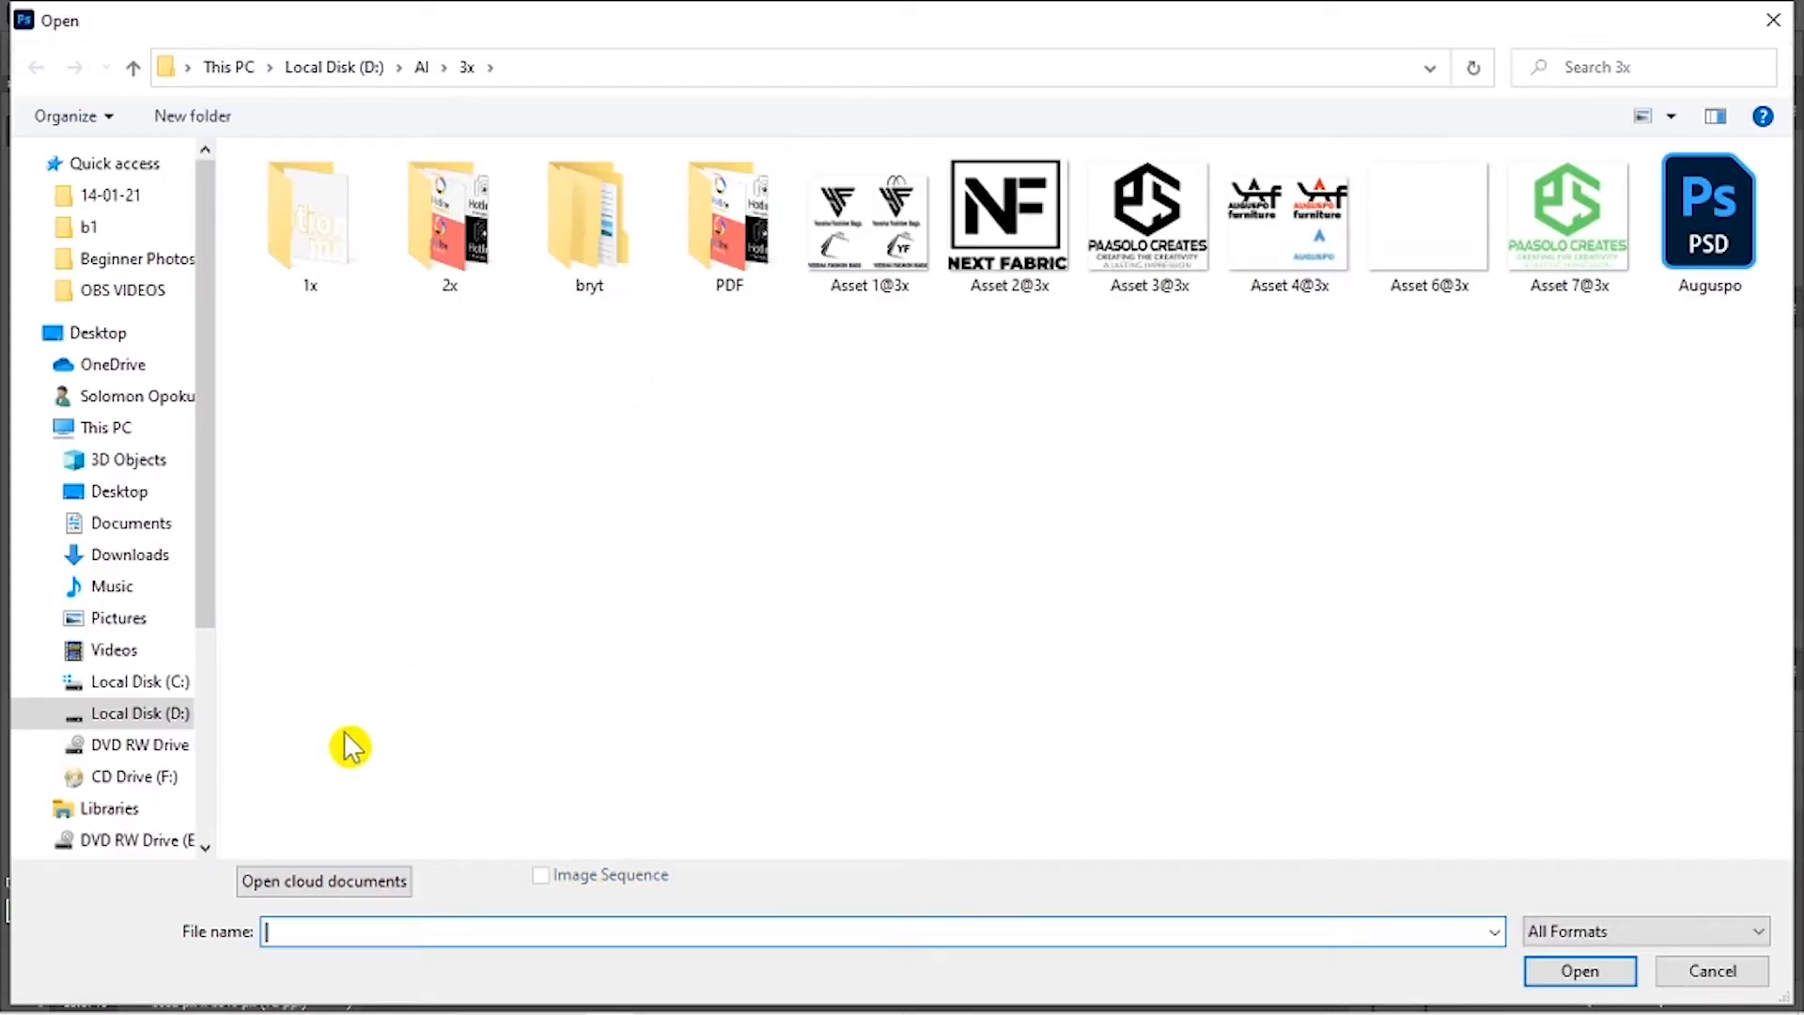
click(138, 259)
click(613, 714)
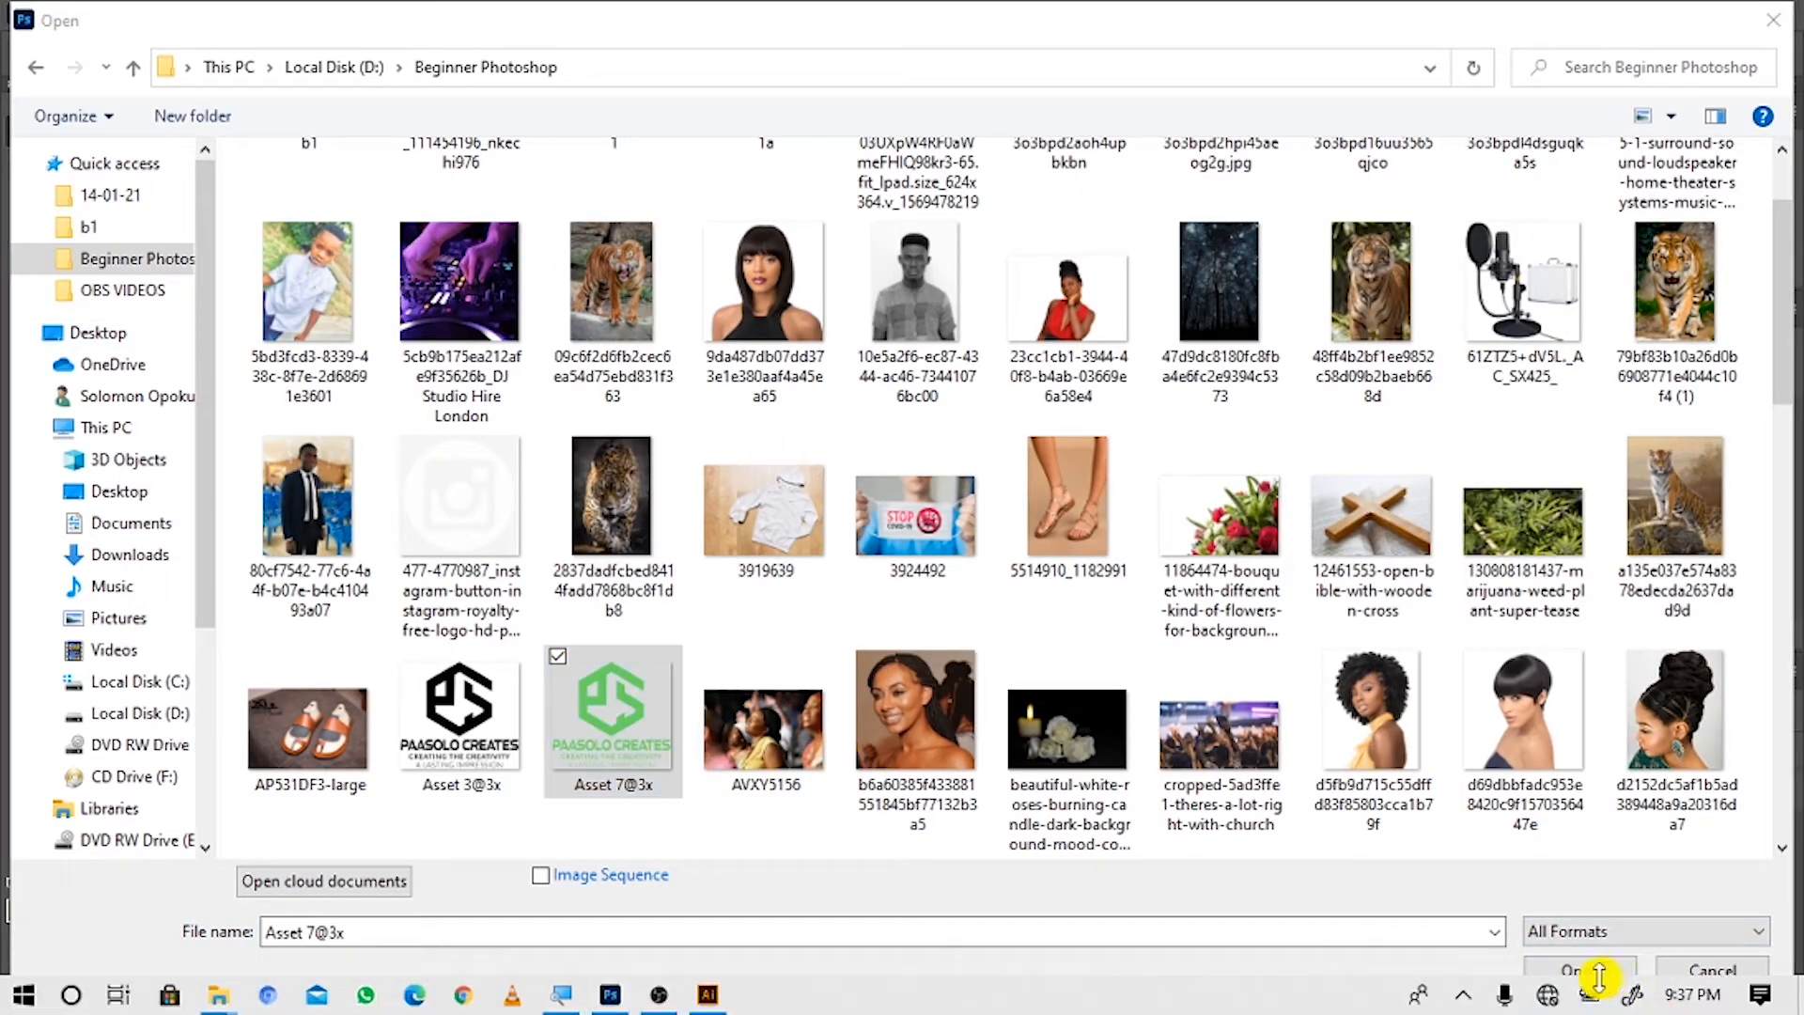
click(1598, 978)
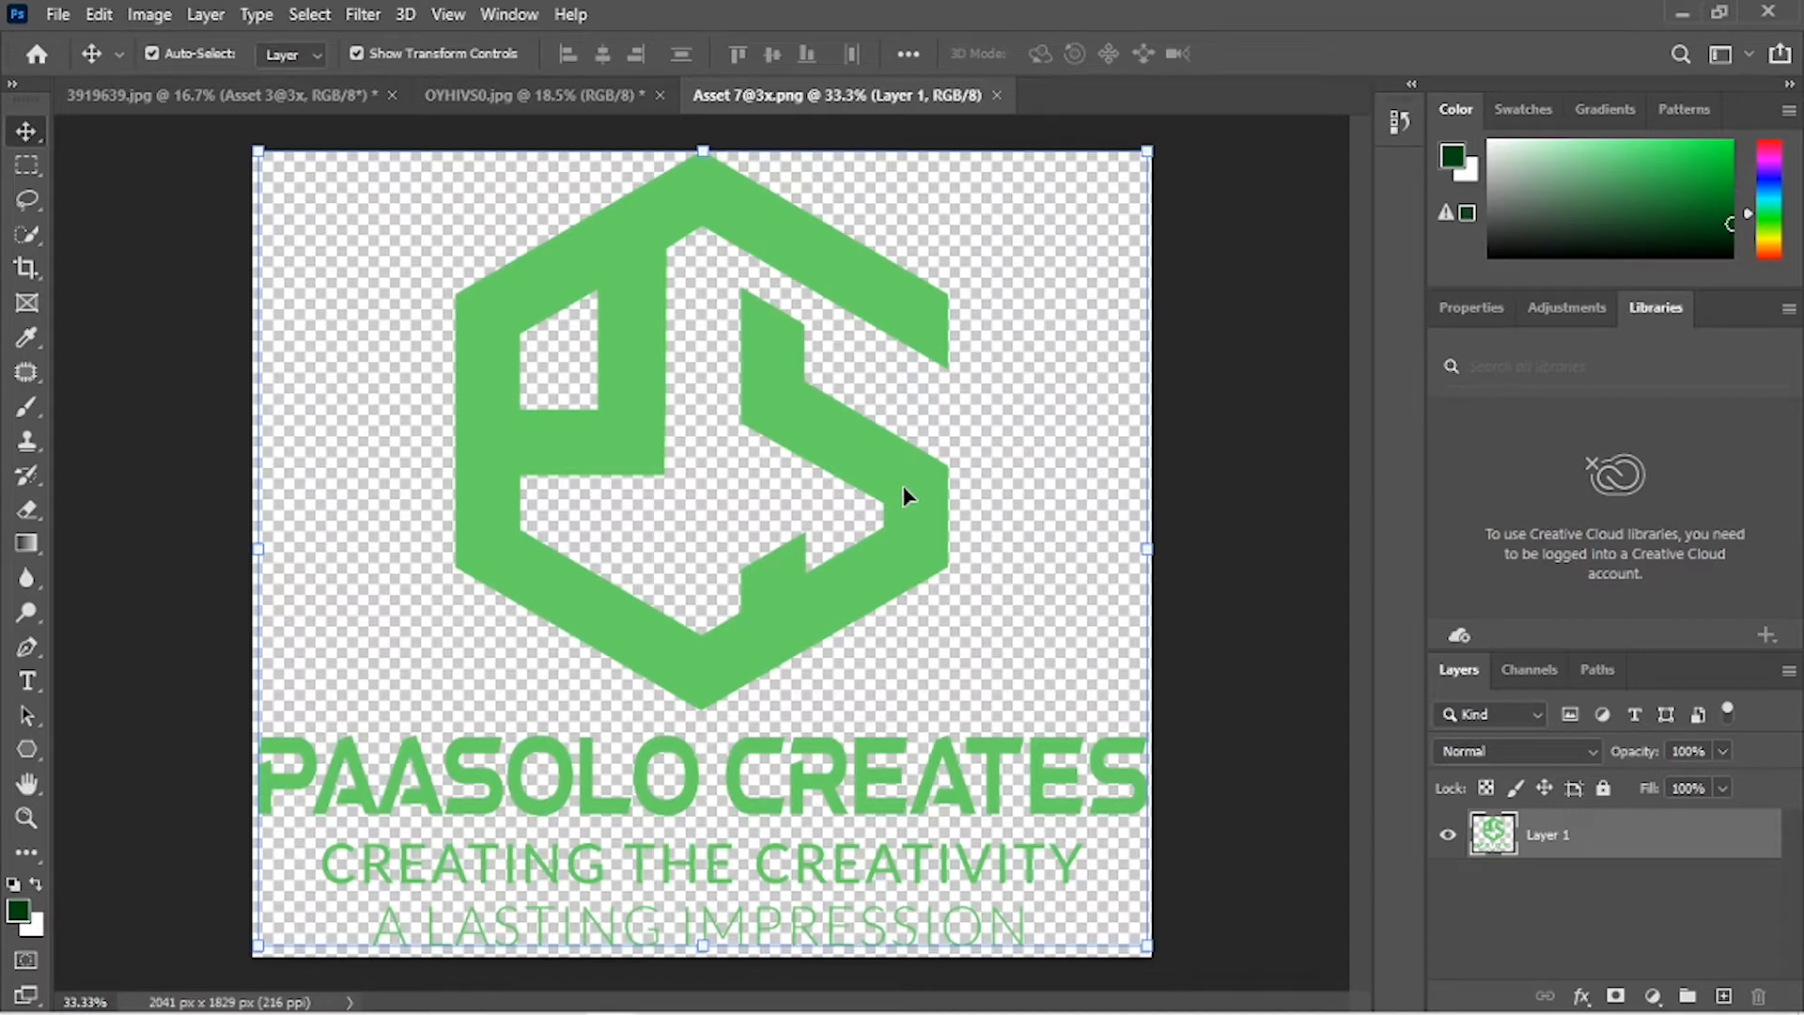
Step: Try copying the green logo into the hoodie image with color conversion, and undo both it and the embedded Asset 3@3x placement
drag(910, 513, 733, 540)
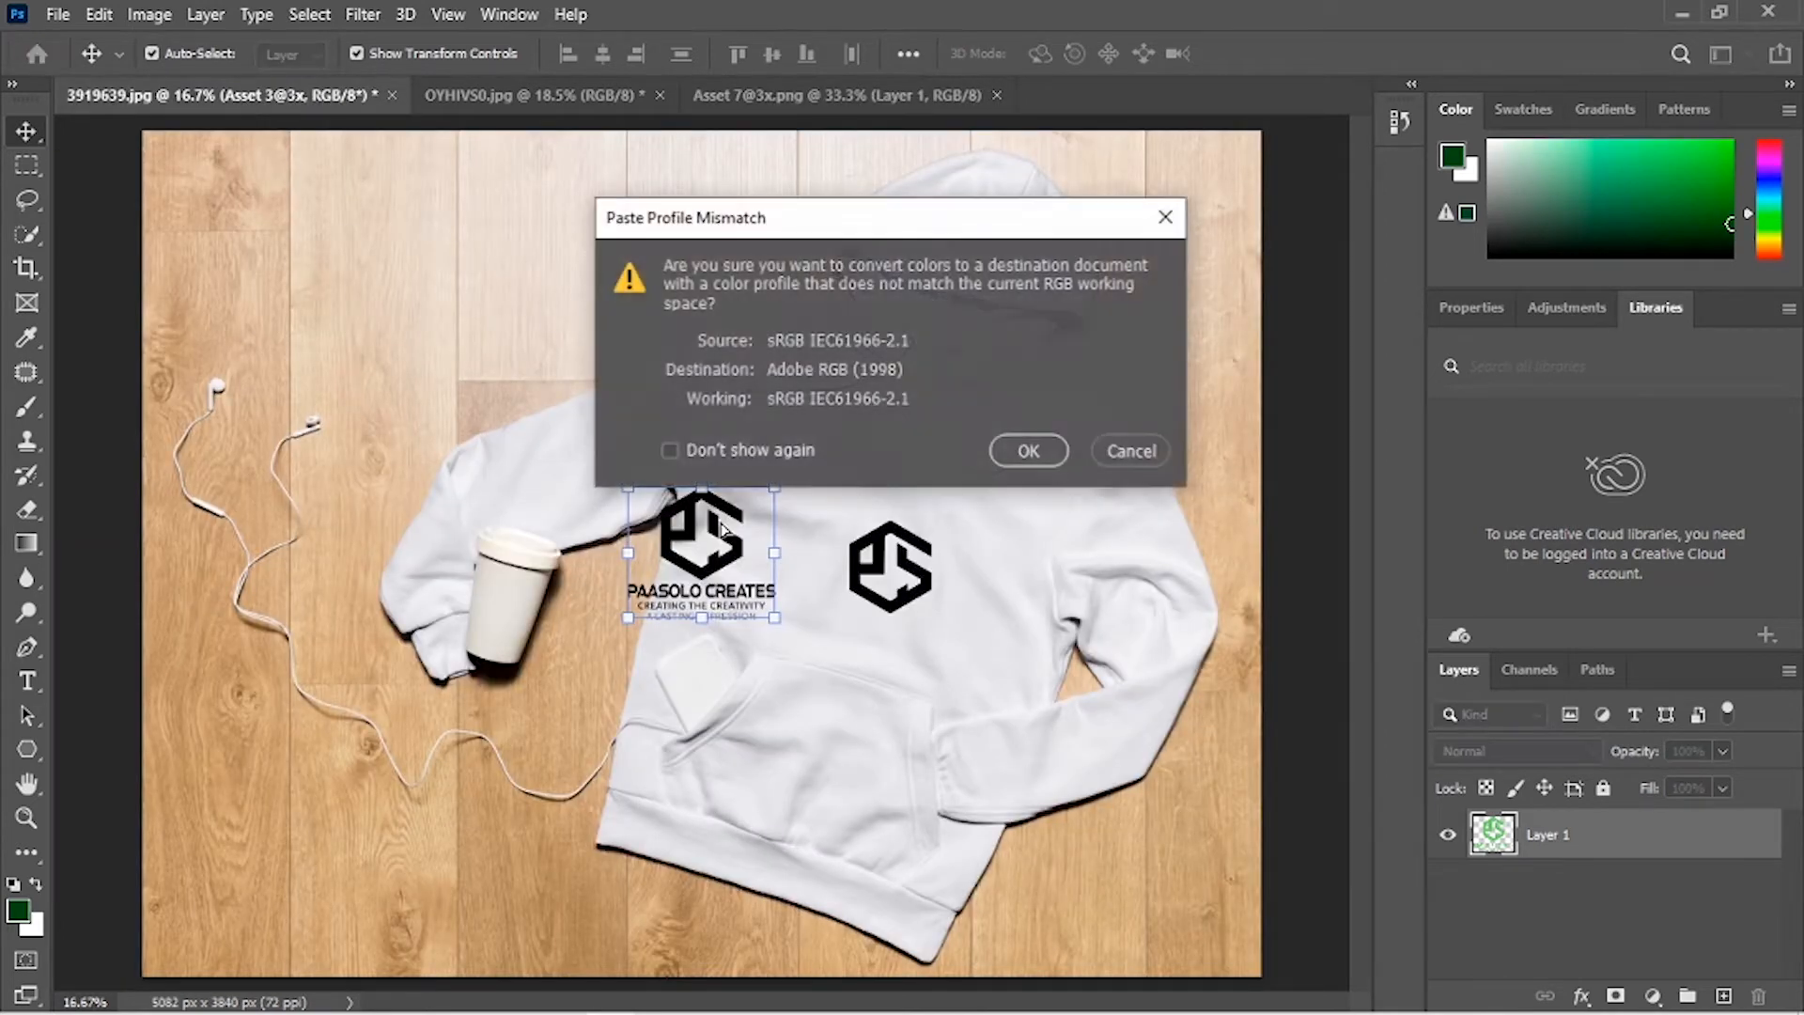
click(1026, 451)
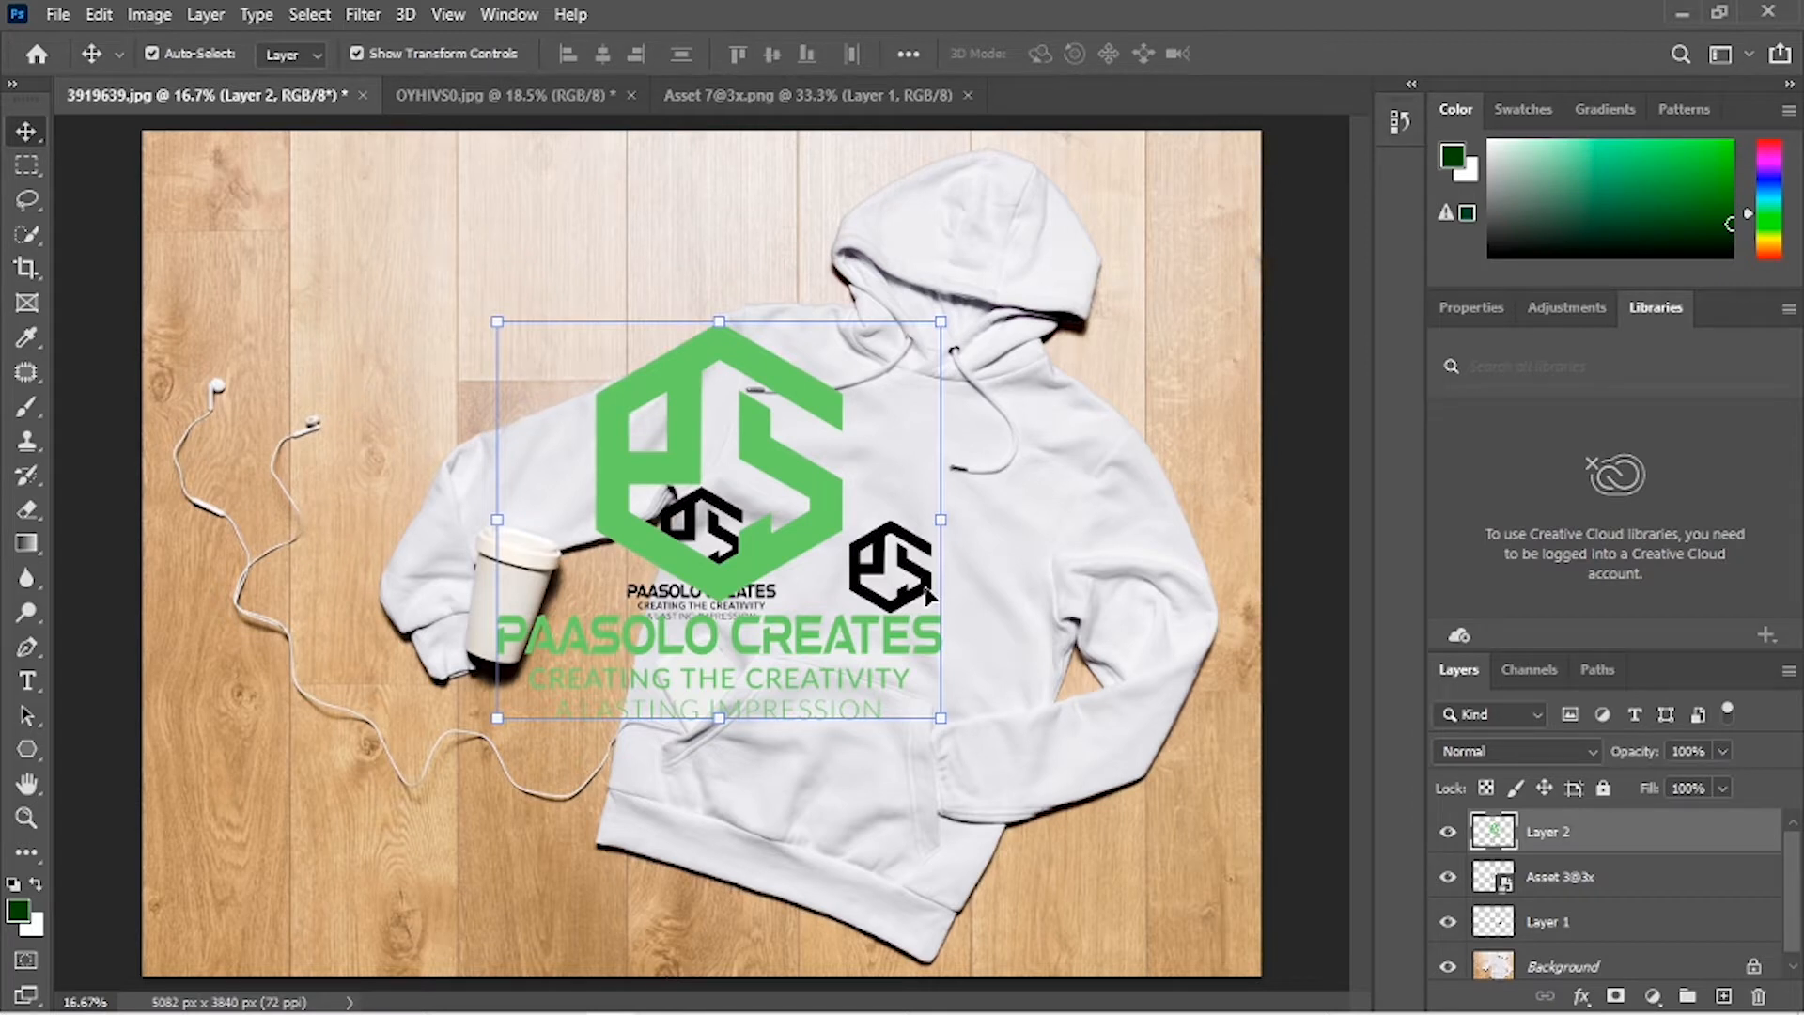
key(ctrl+z)
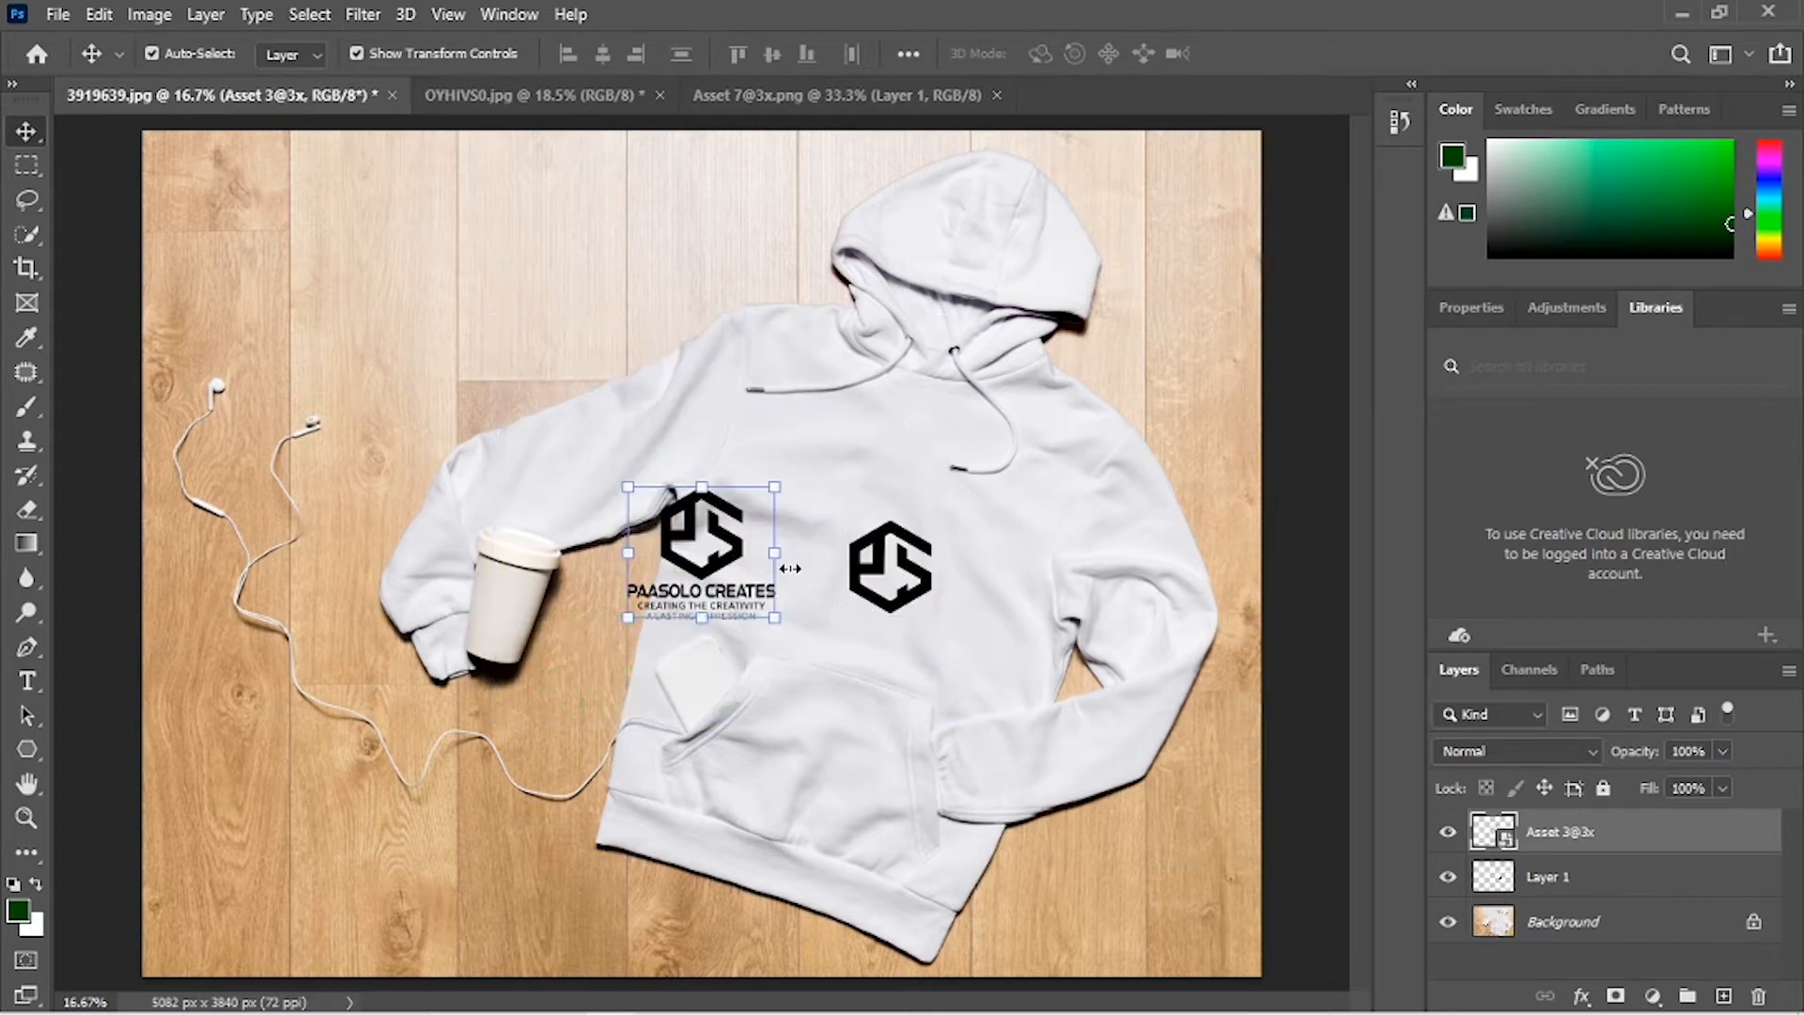
key(ctrl+z)
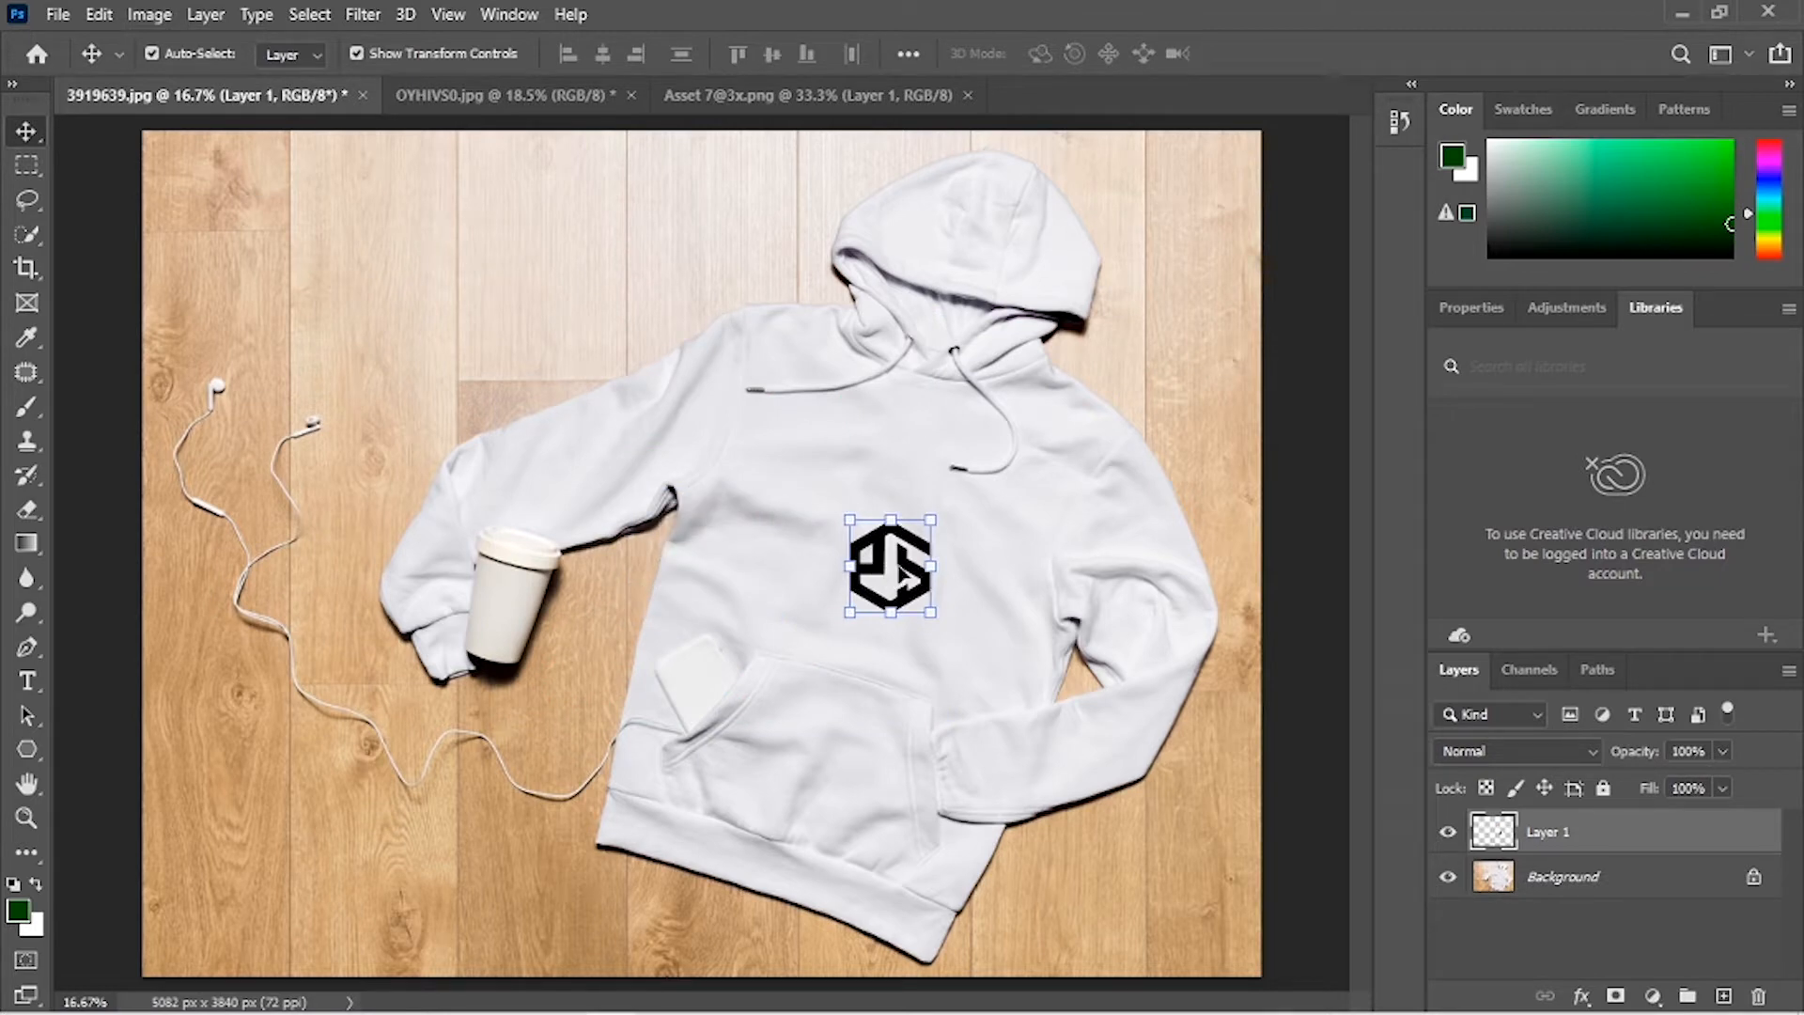
Step: Reposition the black logo on the hoodie's chest and transform it to about 171% scale with a clockwise rotation of about 12.8°
mouse_move(900, 573)
mouse_down()
mouse_move(851, 555)
mouse_move(871, 572)
mouse_up()
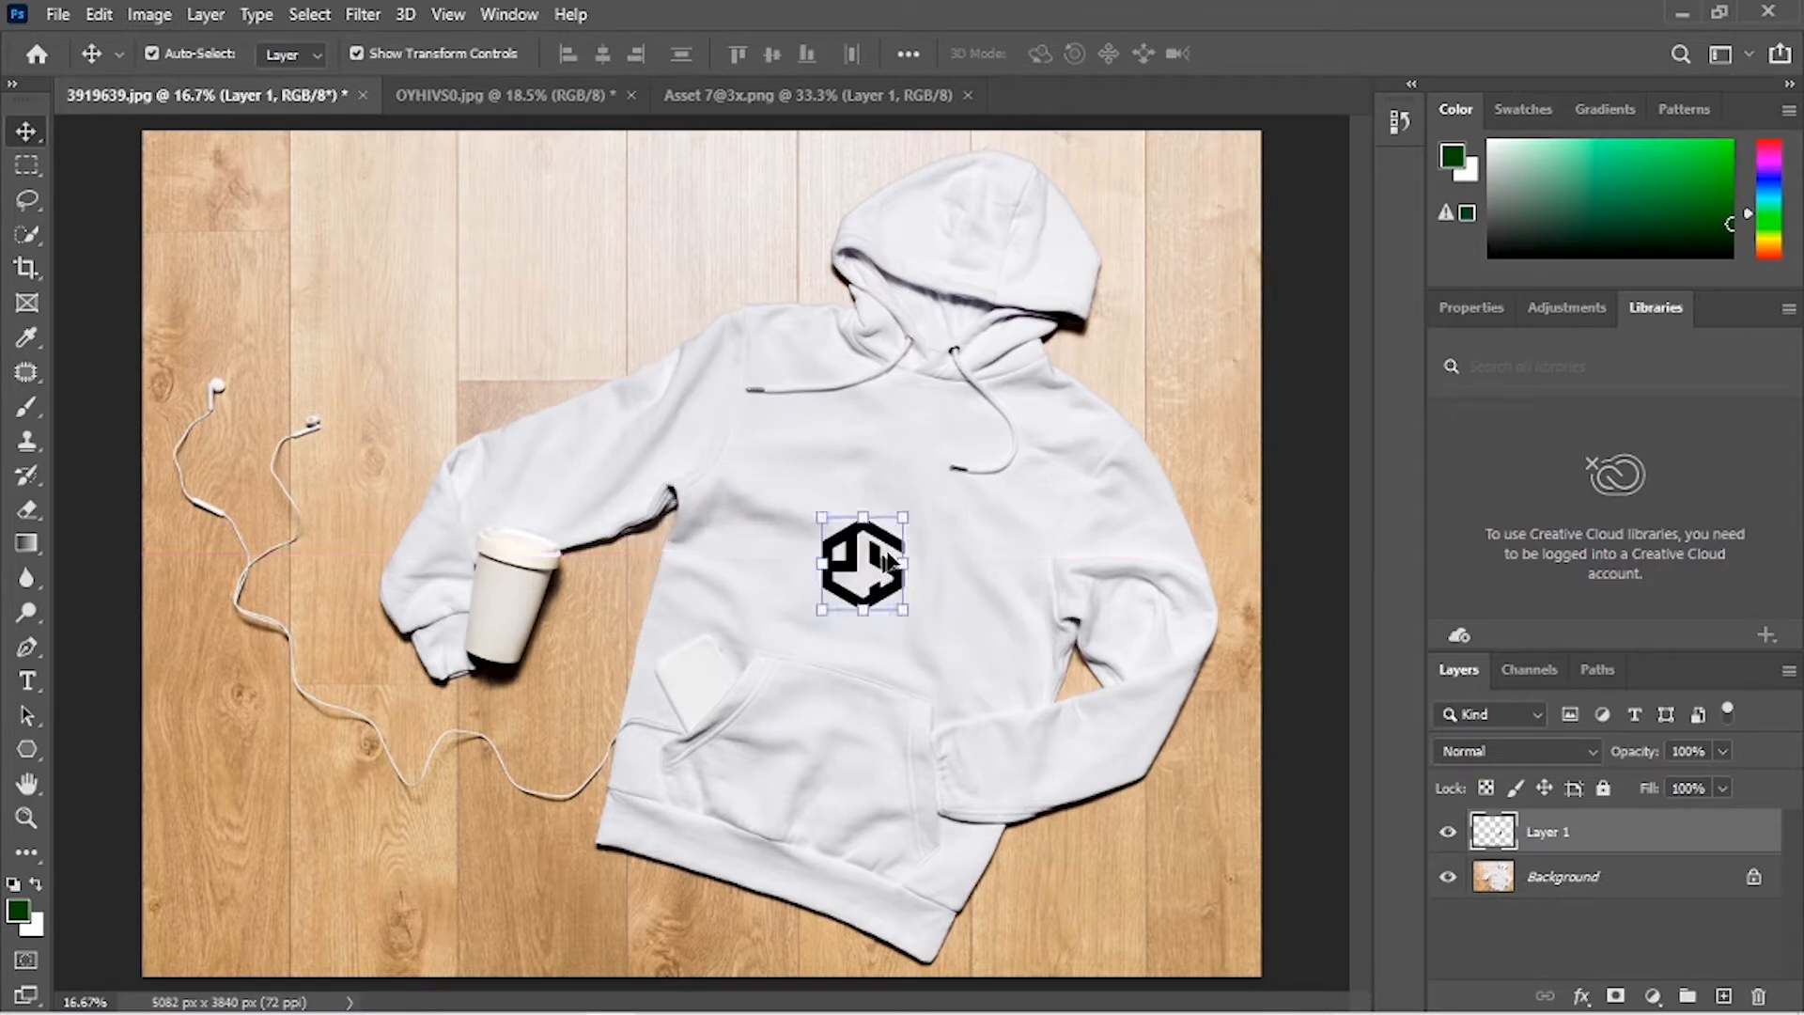
scroll(1027, 523, up, 3)
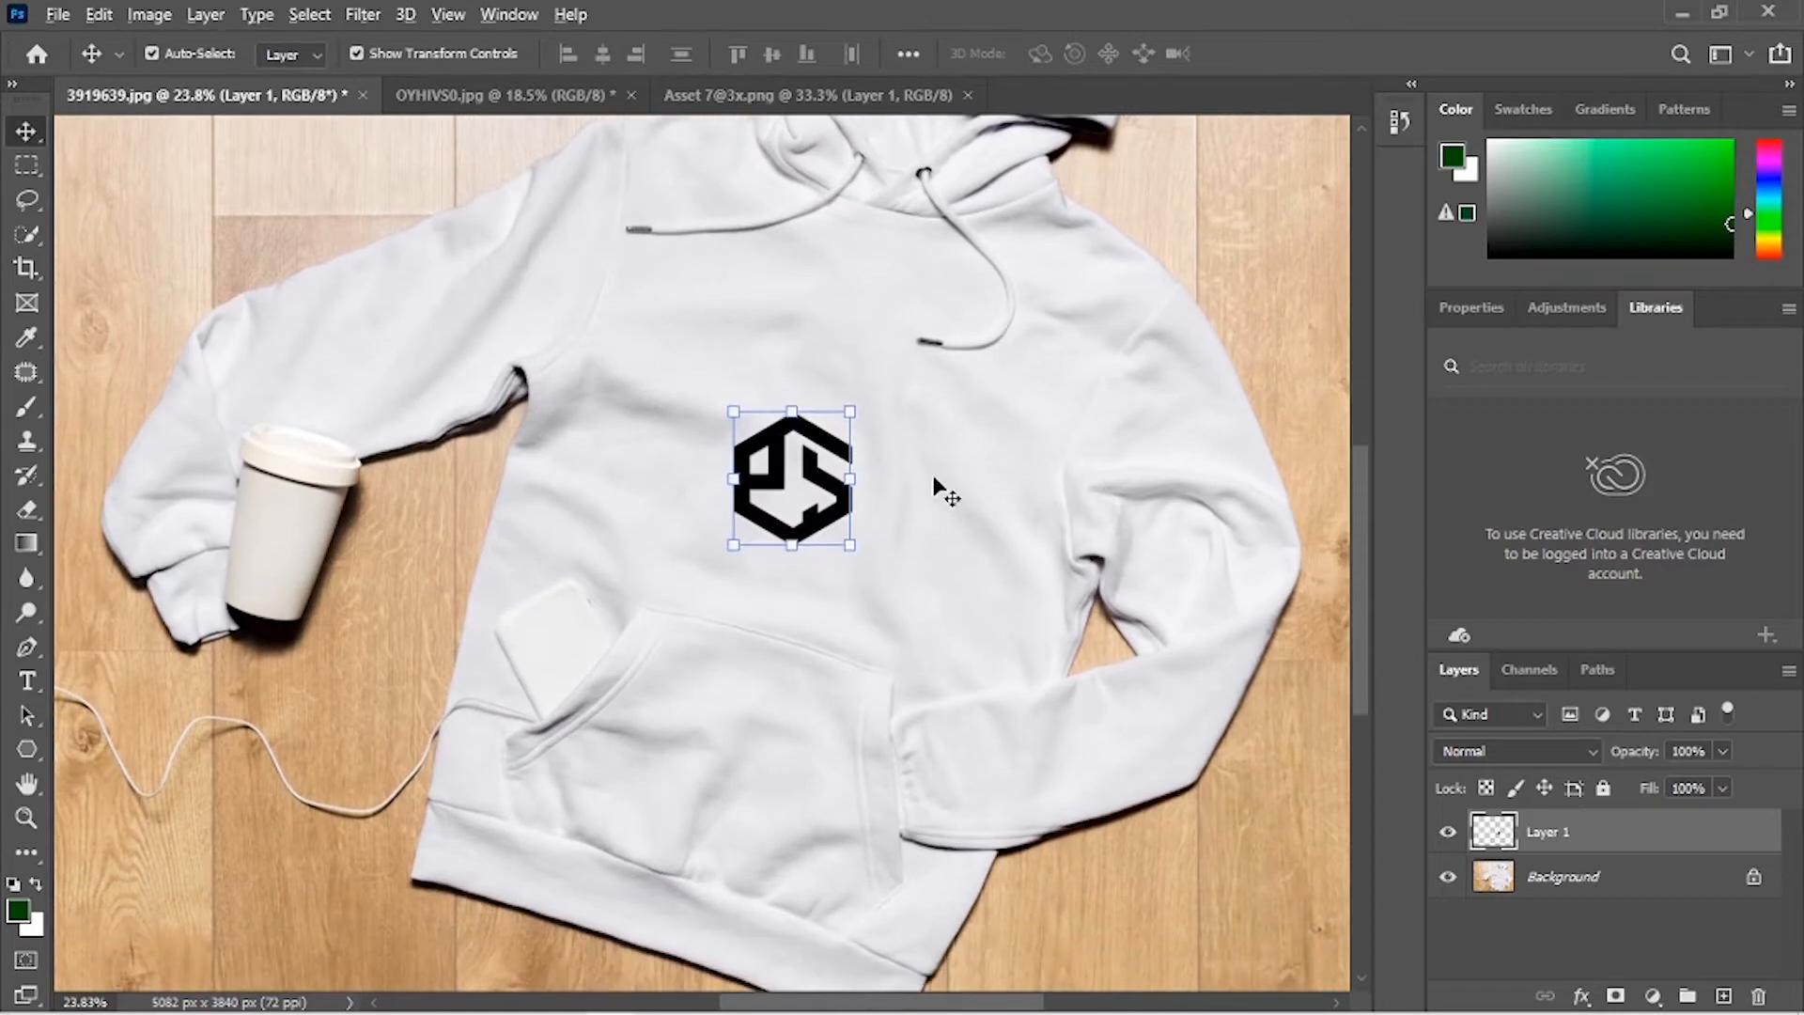
scroll(933, 489, down, 2)
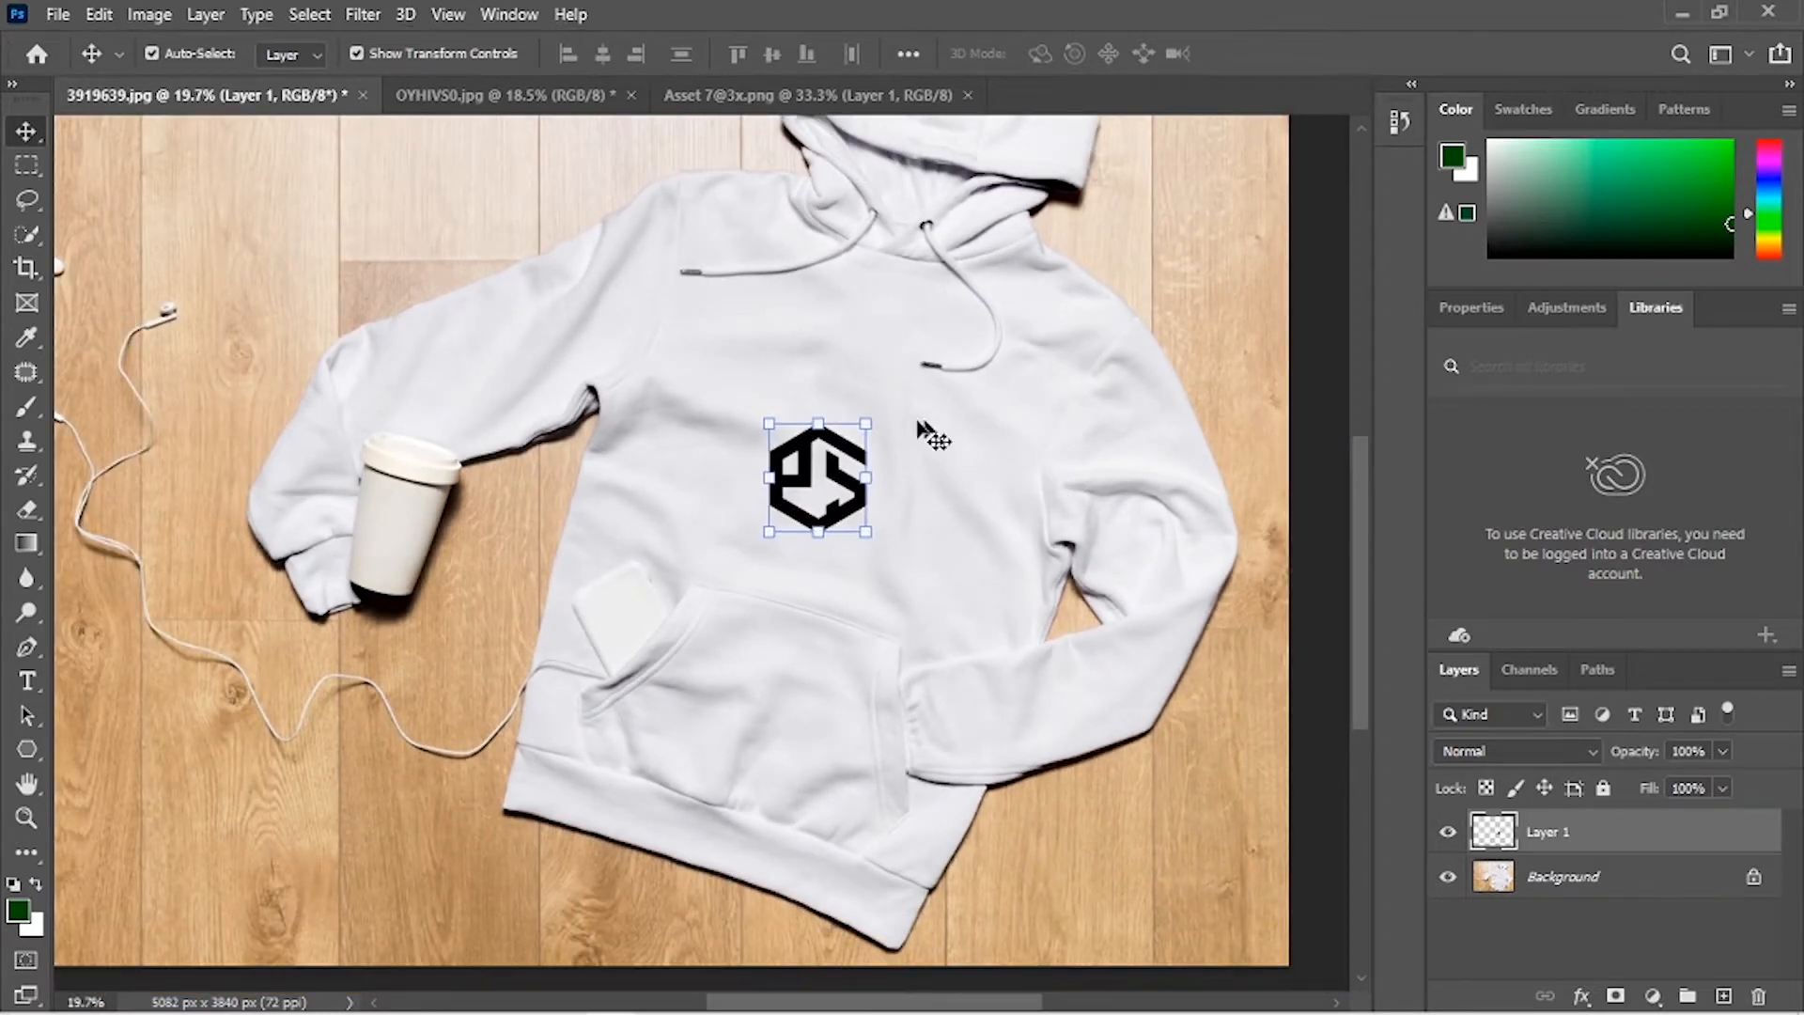
scroll(902, 433, down, 1)
drag(869, 426, 930, 366)
scroll(945, 414, down, 1)
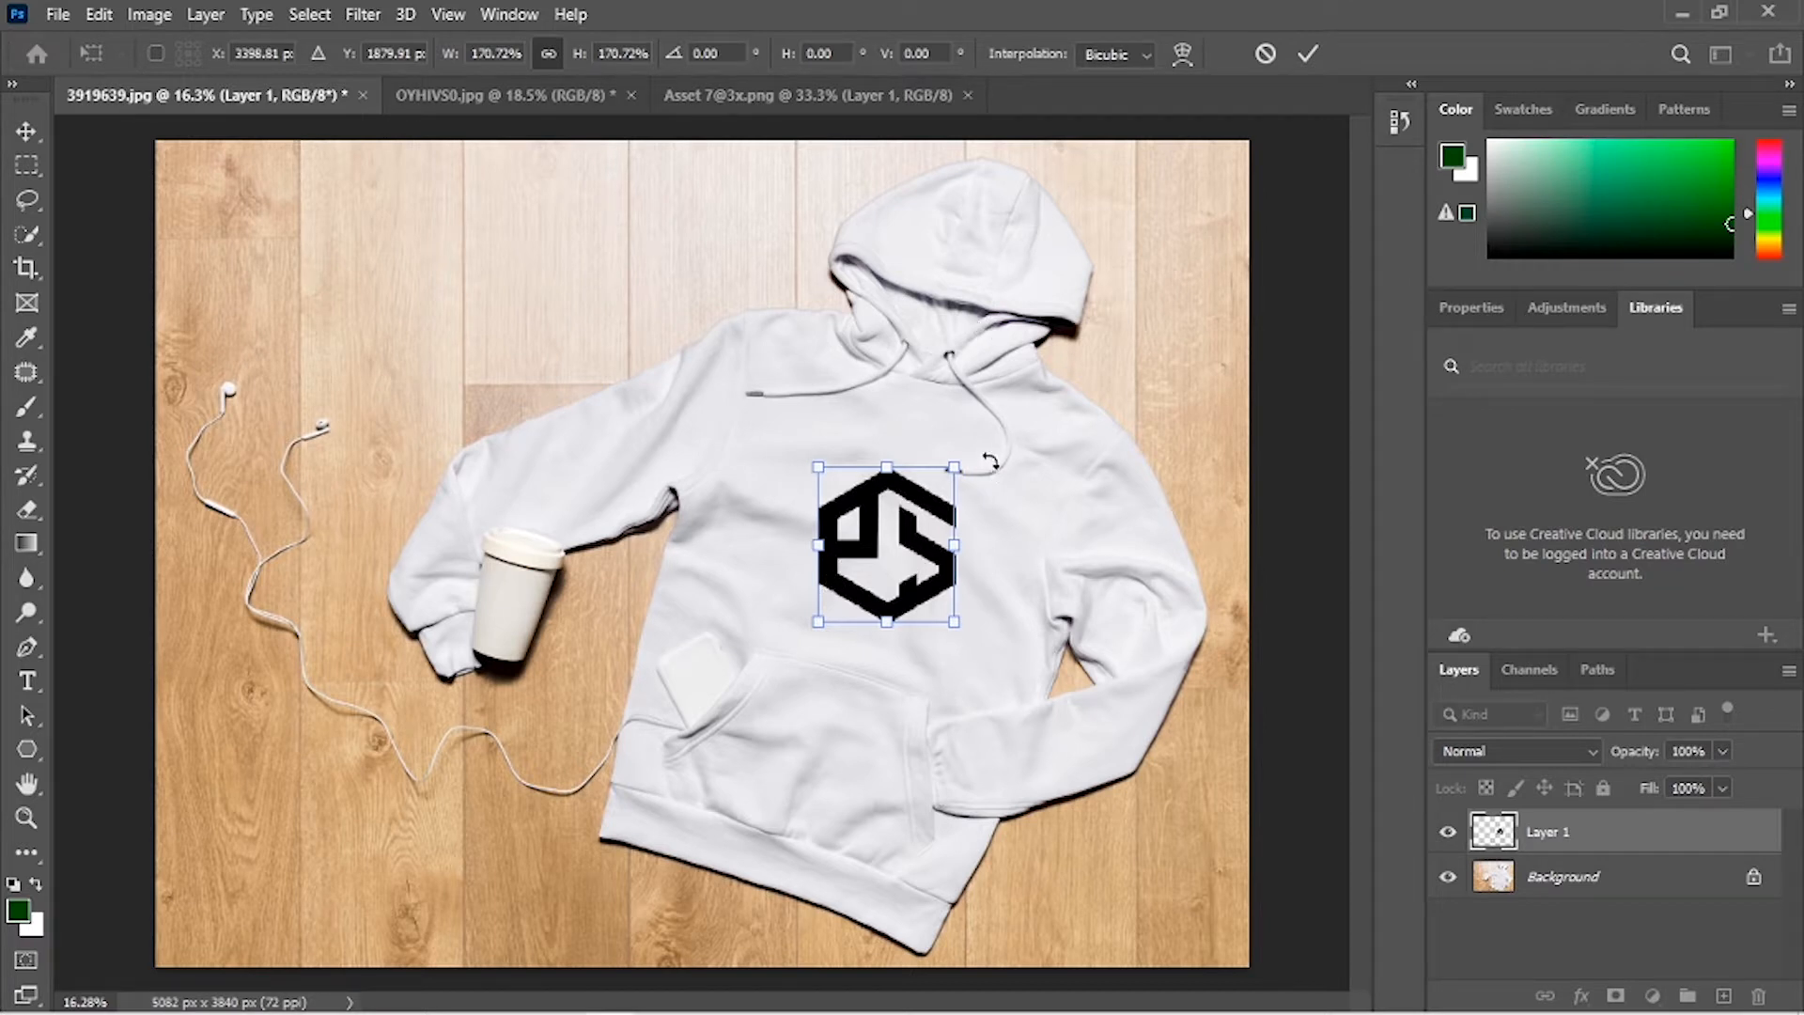
drag(991, 461, 1019, 472)
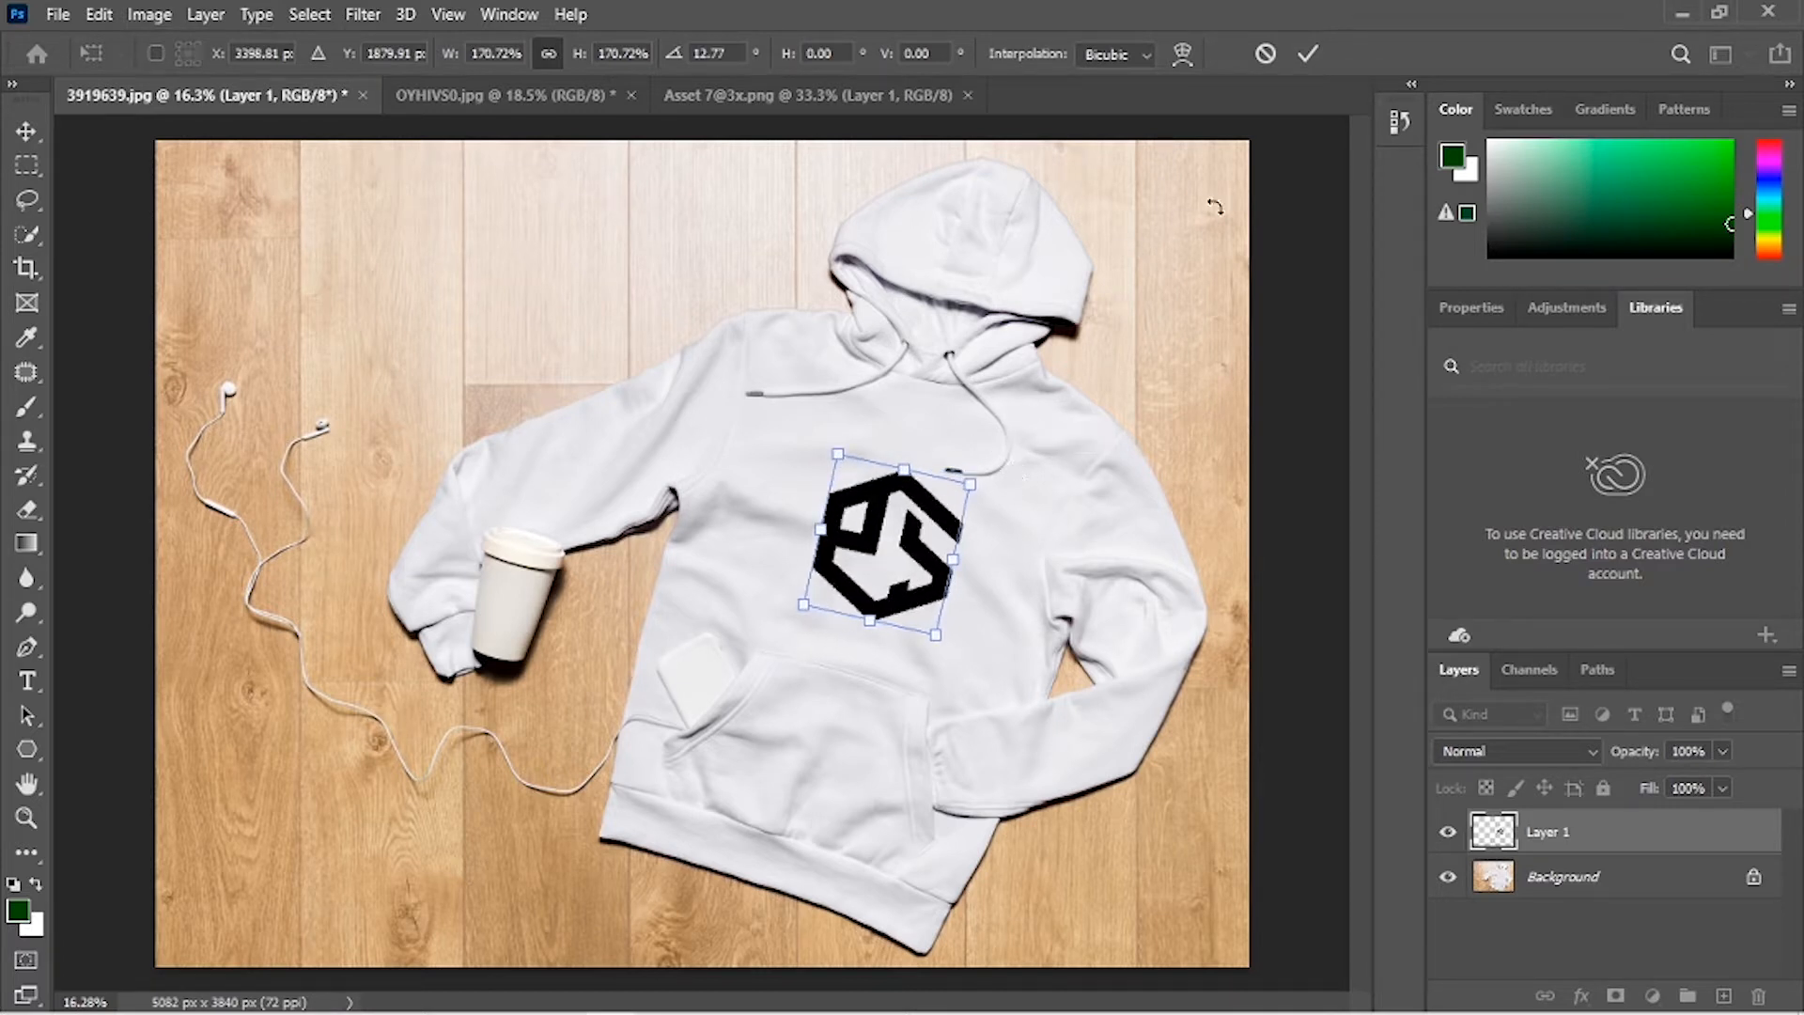
key(Return)
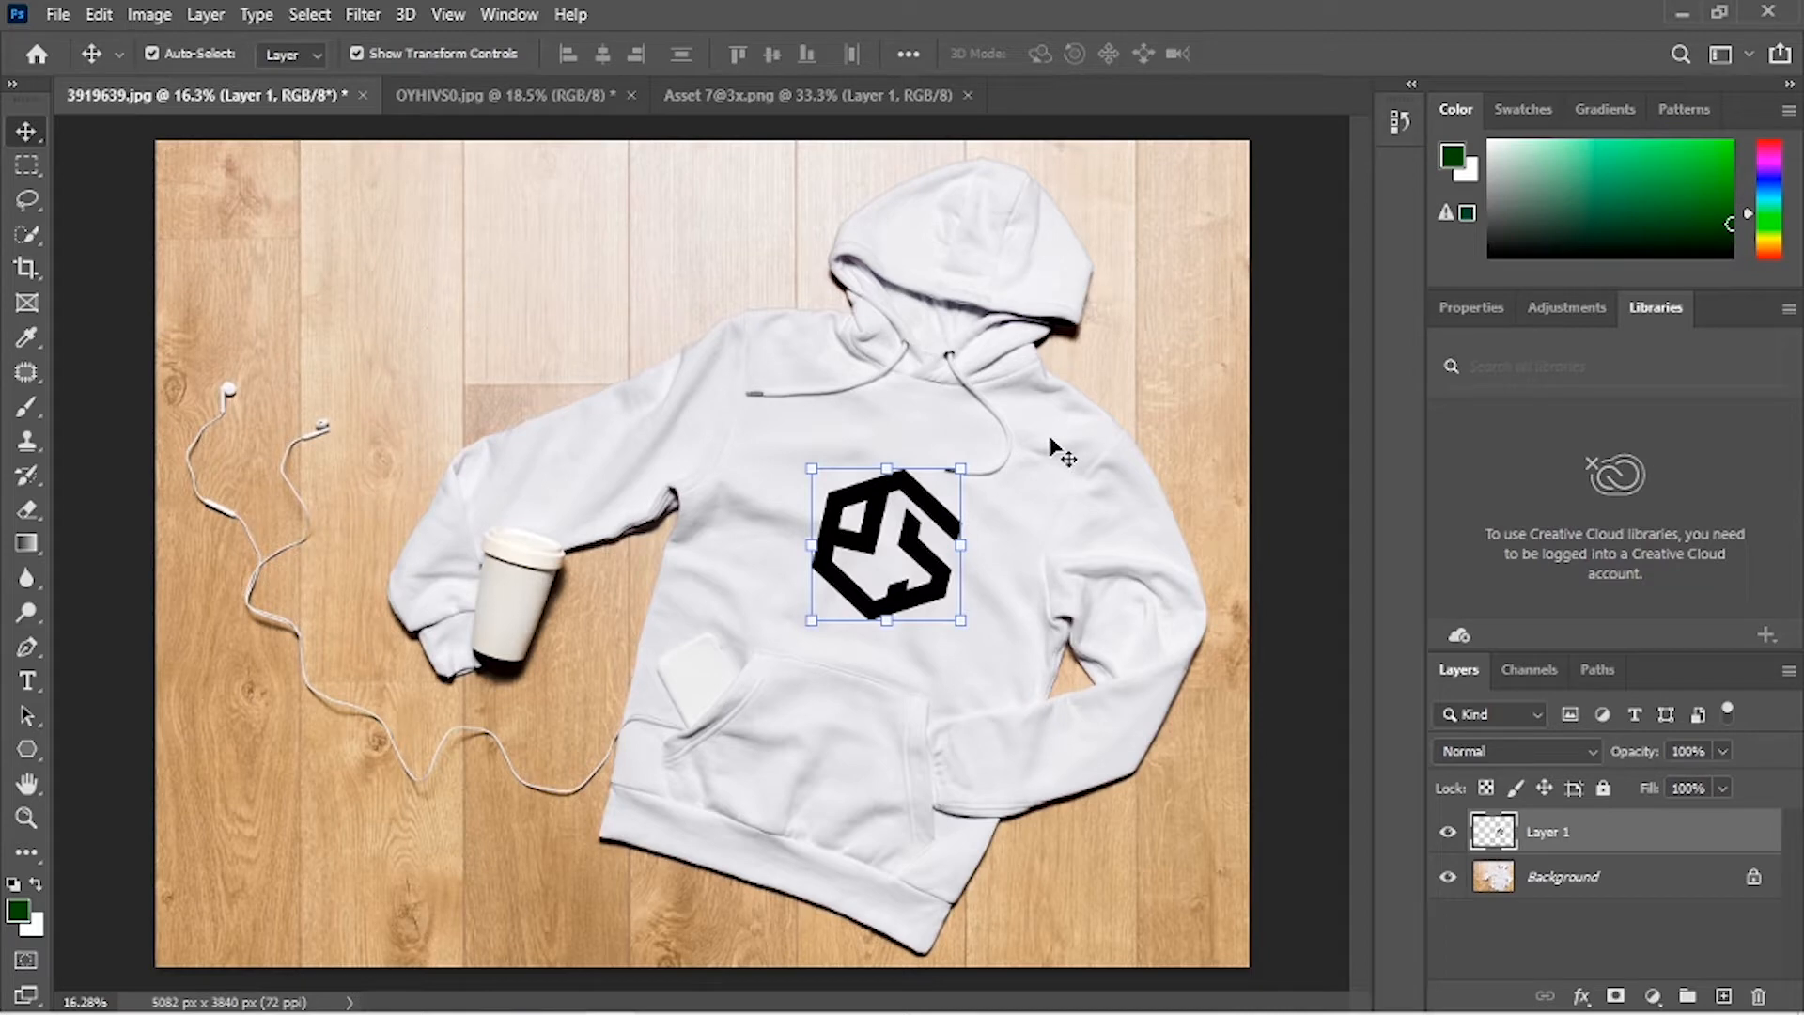
Step: Start a Warp transform on the black logo layer
click(100, 27)
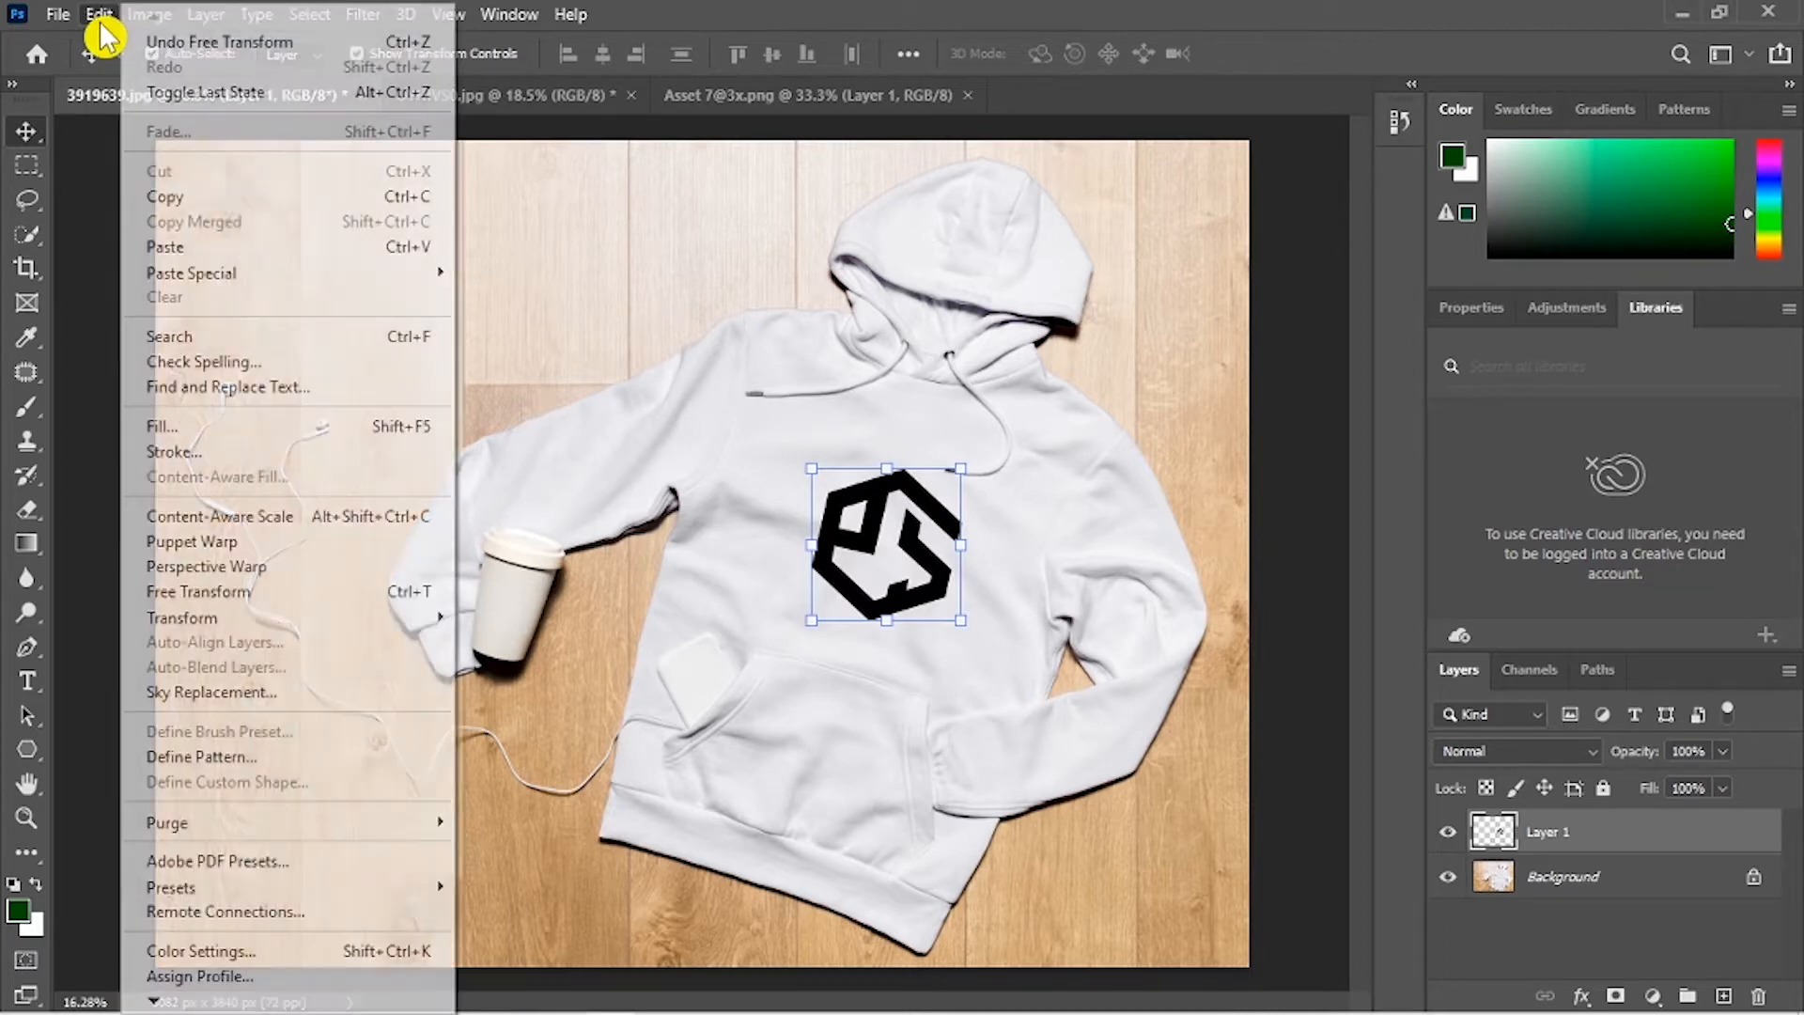
click(99, 17)
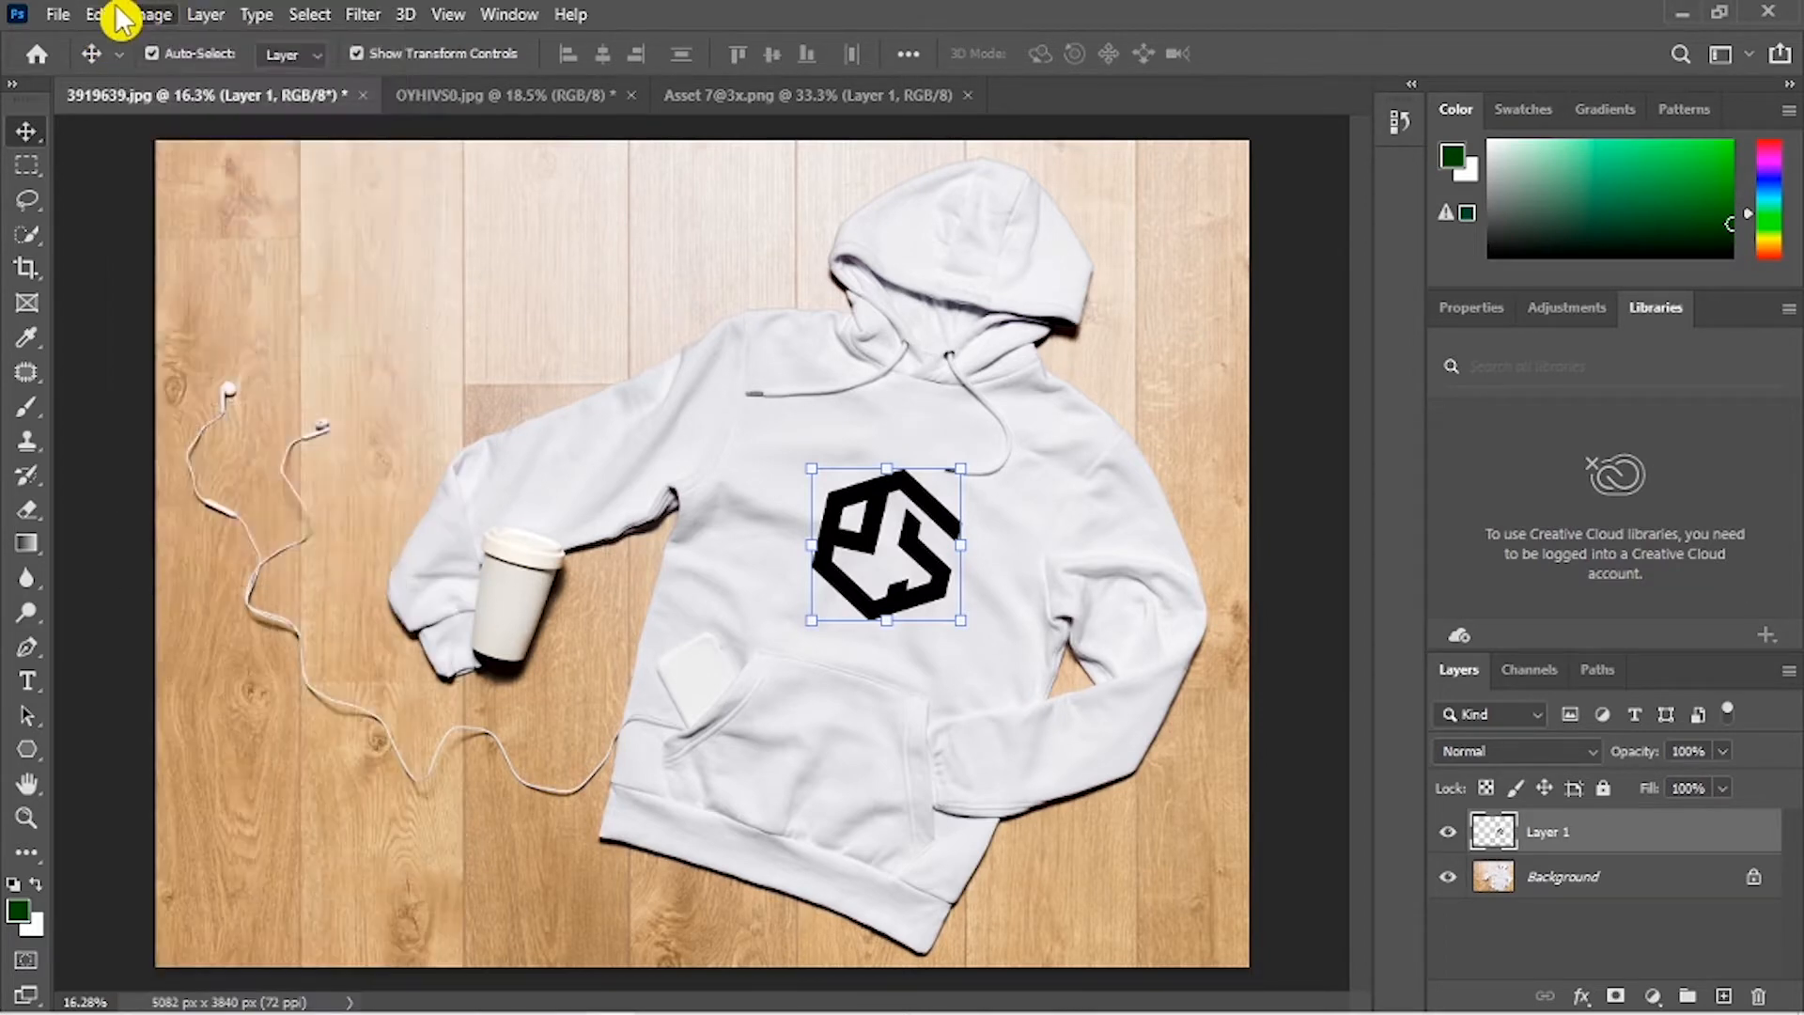
click(99, 15)
click(100, 19)
click(99, 19)
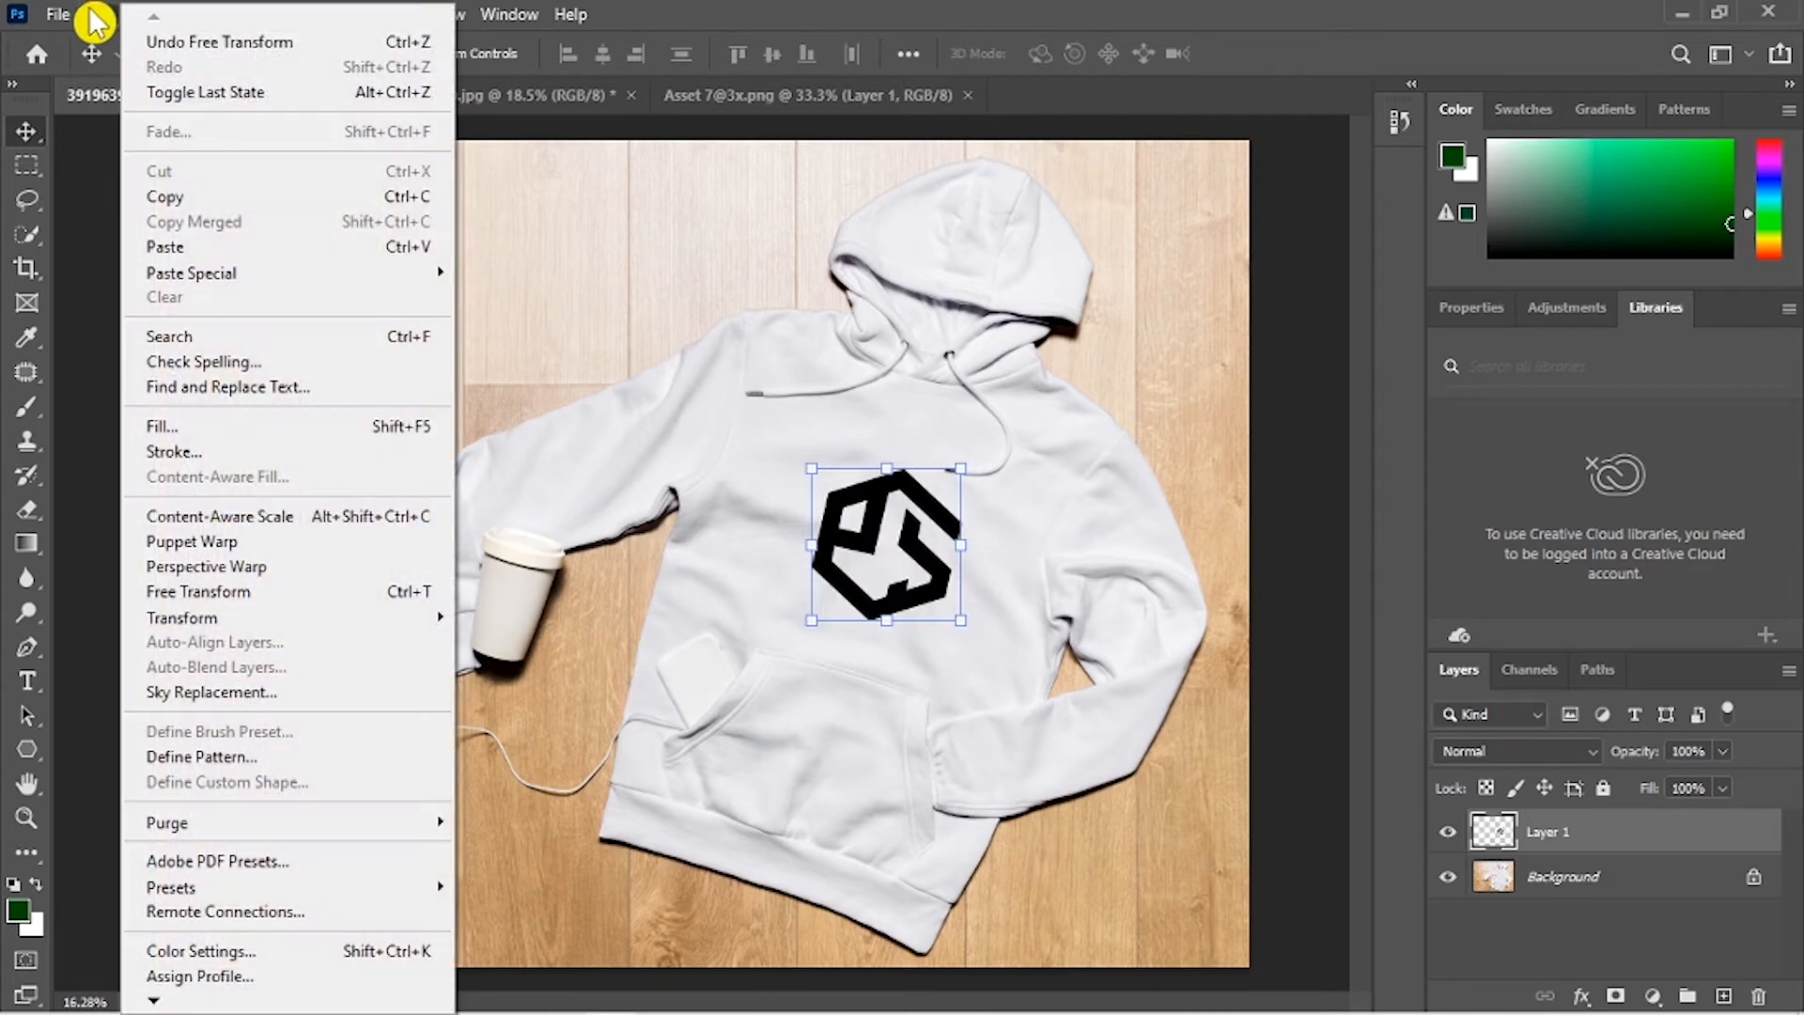
mouse_move(431, 616)
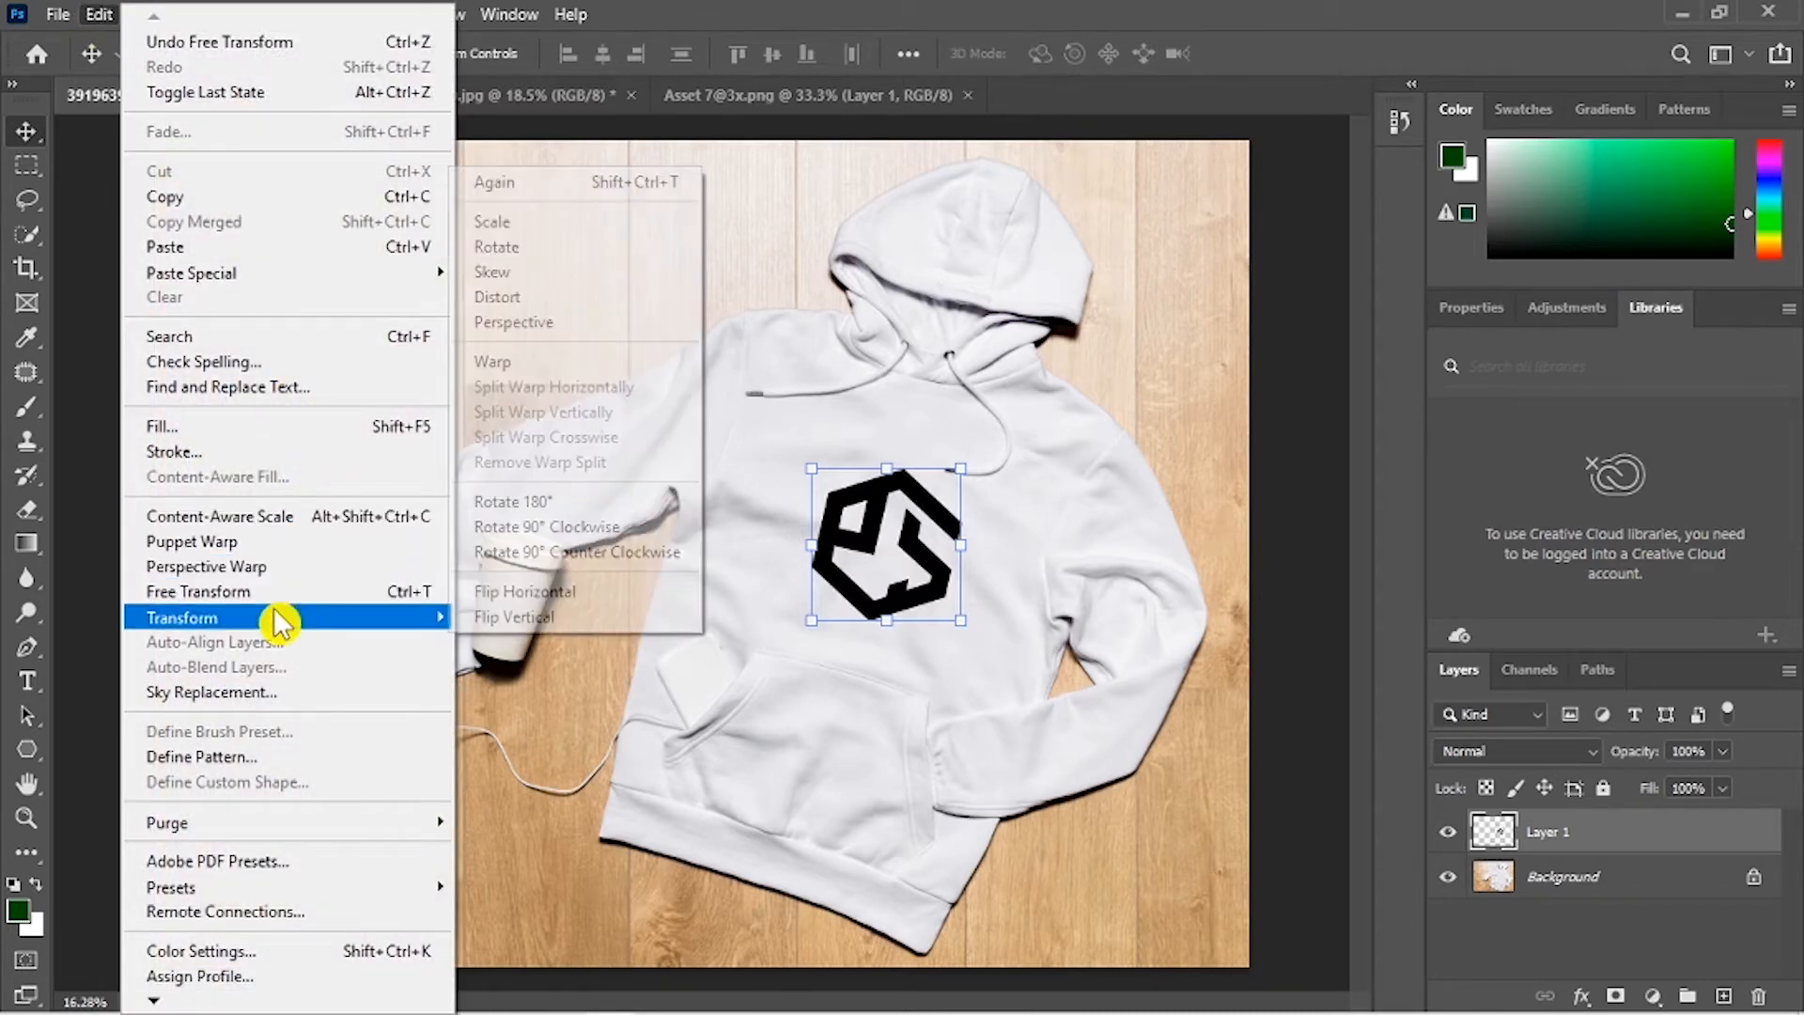
click(537, 364)
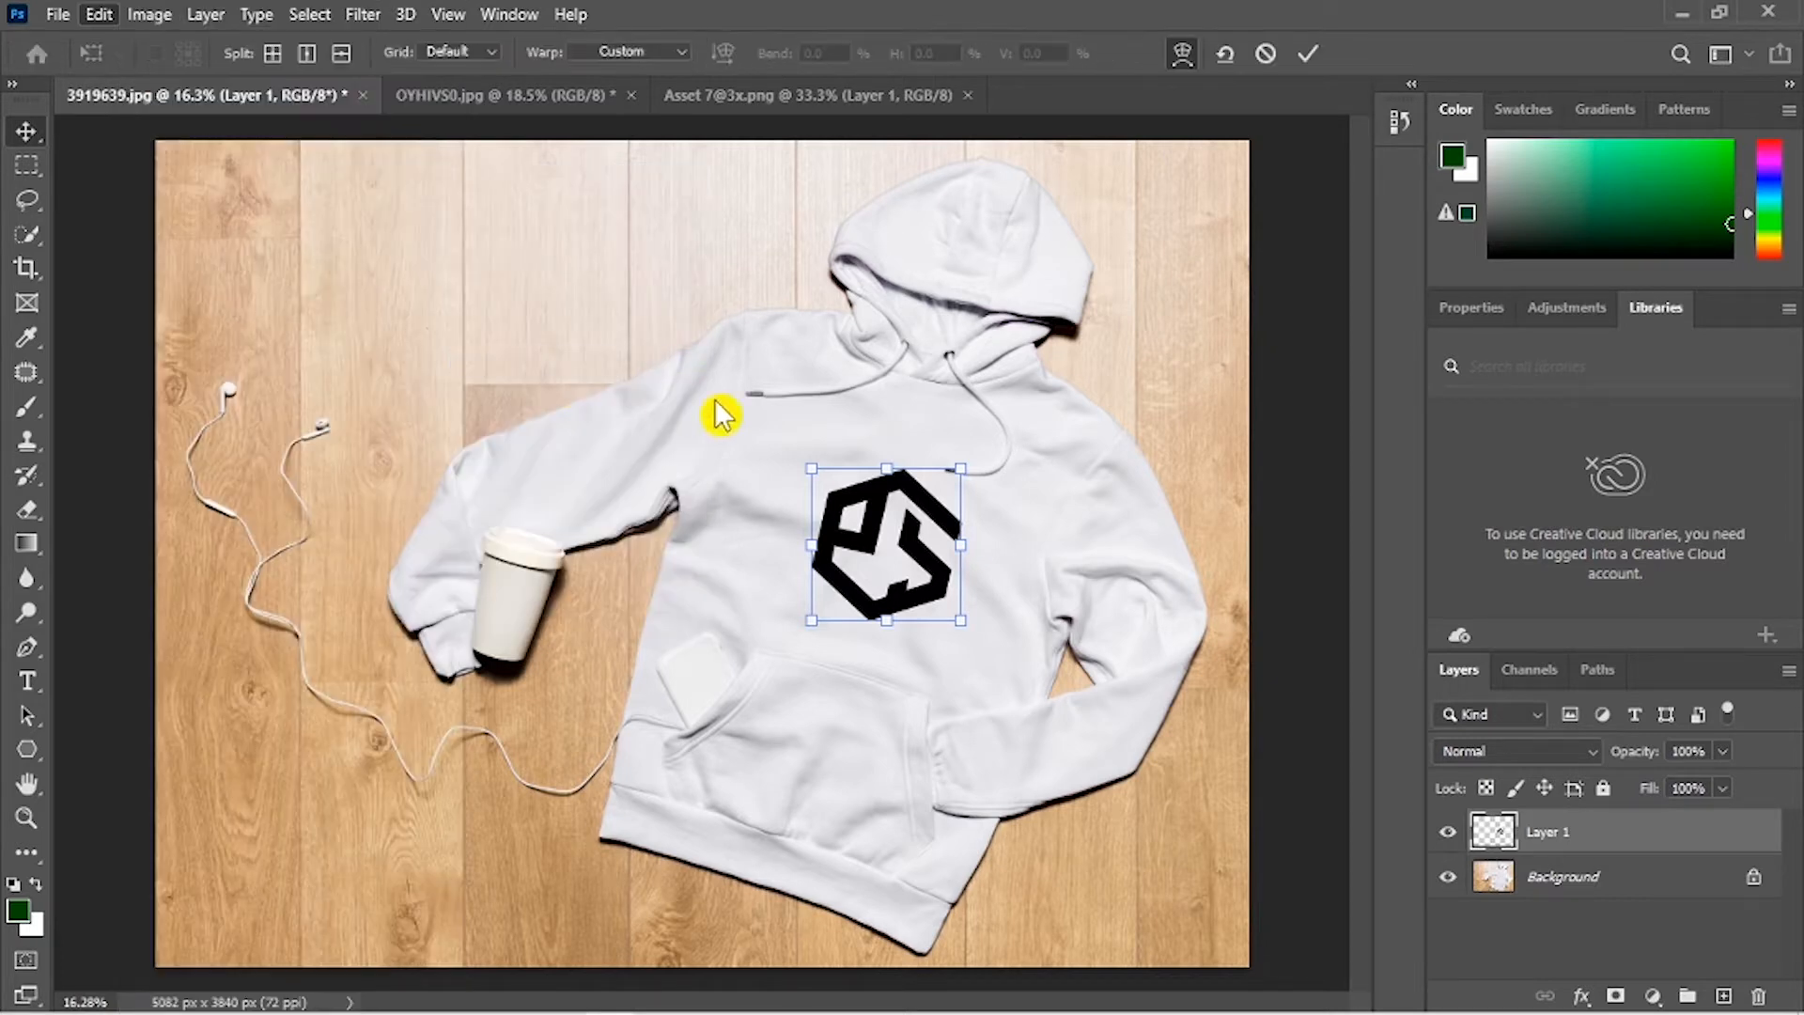
Step: Try bending the inside of the black logo with the custom warp, and reset the distortion
scroll(869, 520, up, 2)
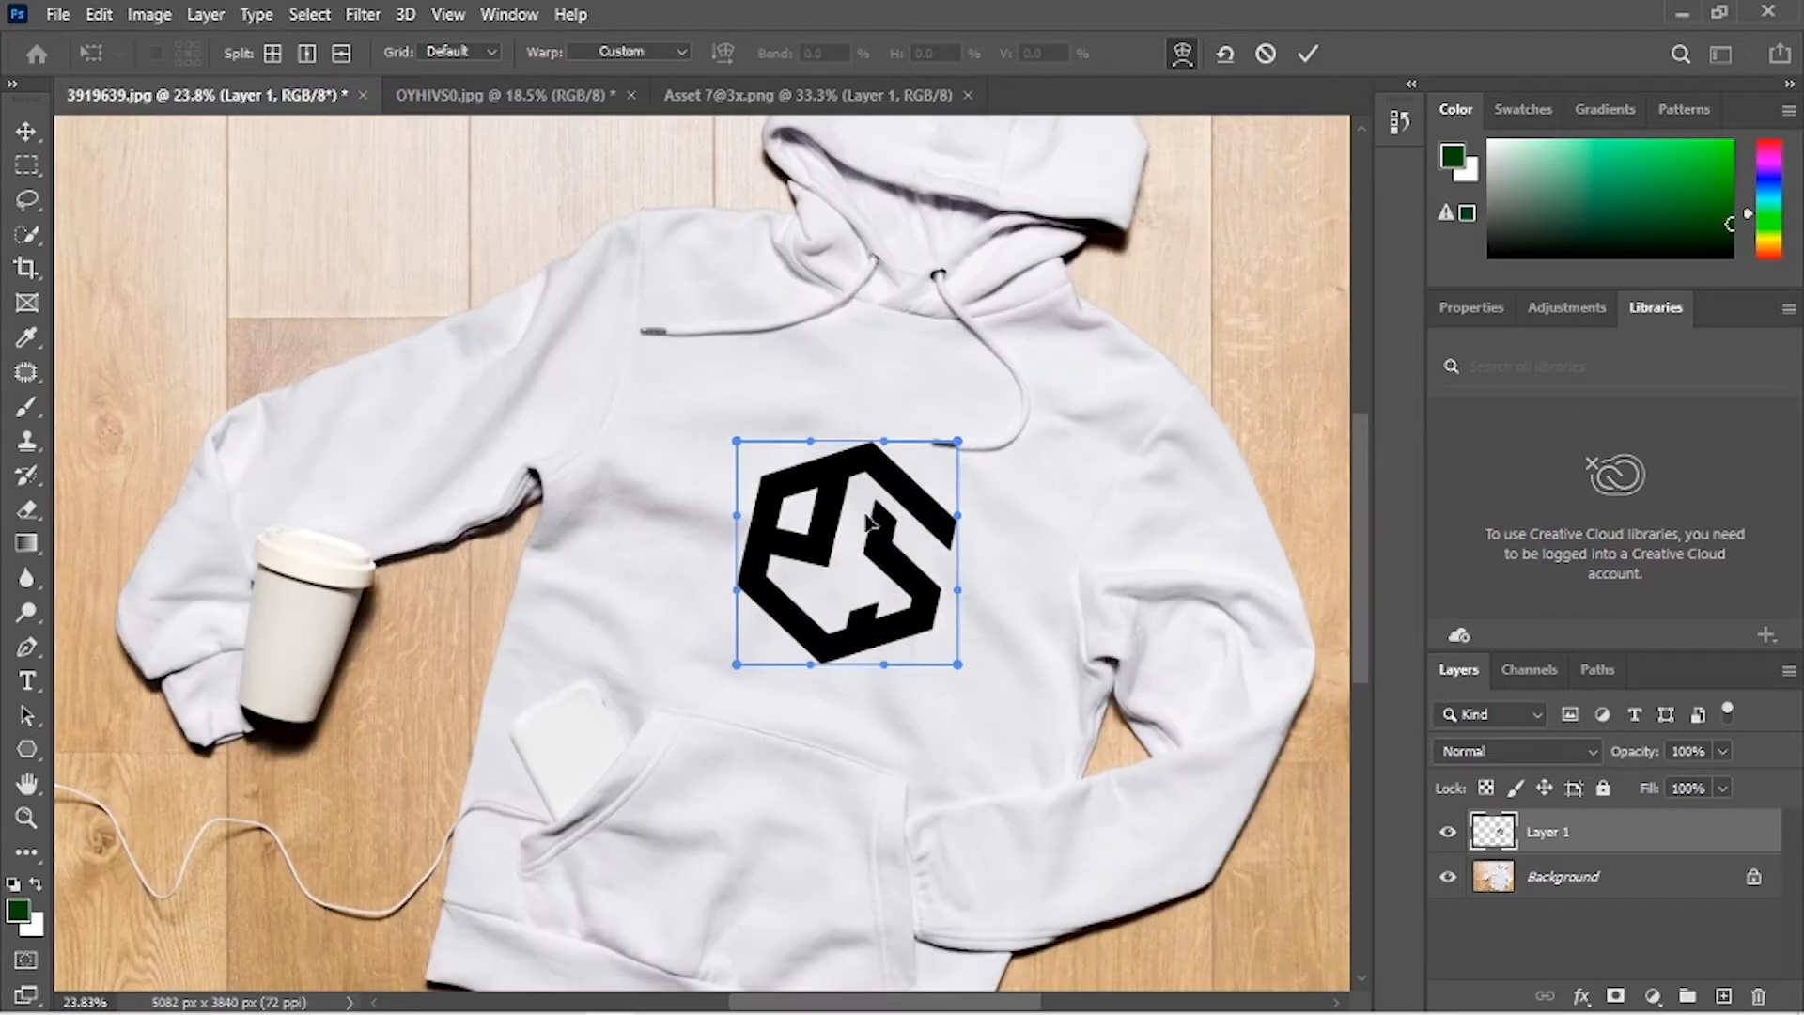
scroll(883, 523, up, 2)
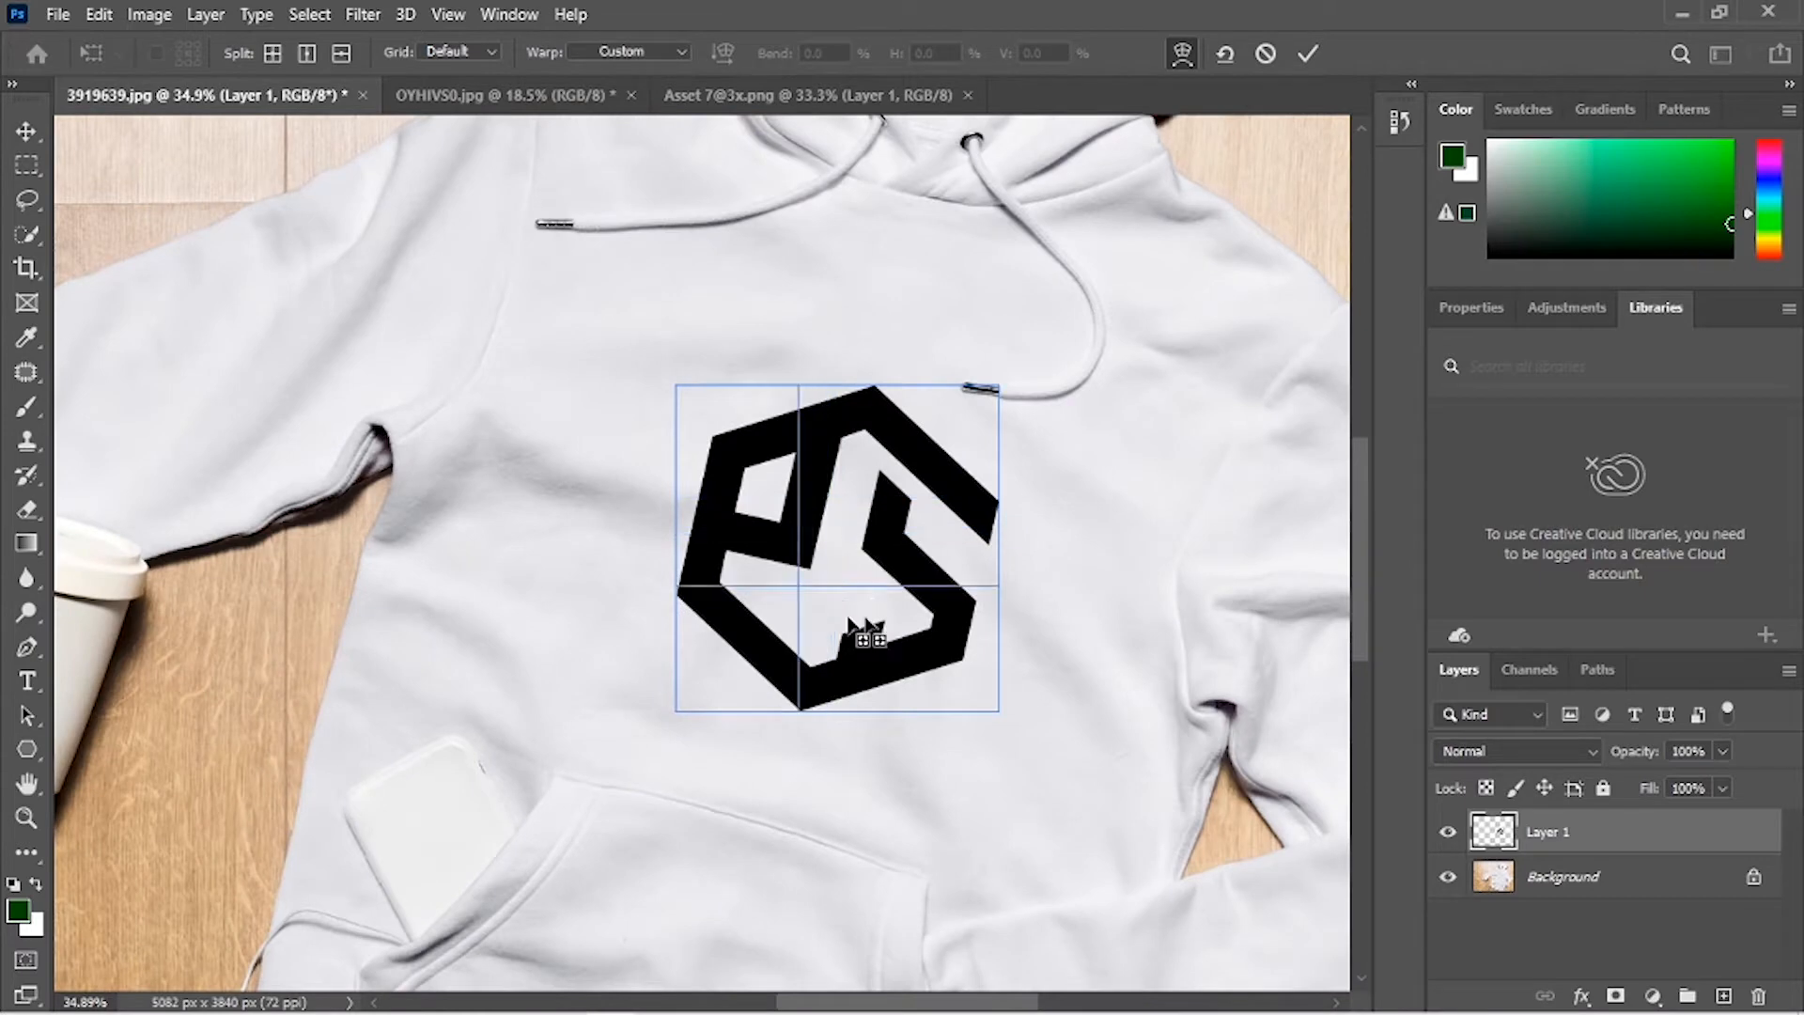
scroll(860, 592, down, 1)
scroll(853, 582, up, 2)
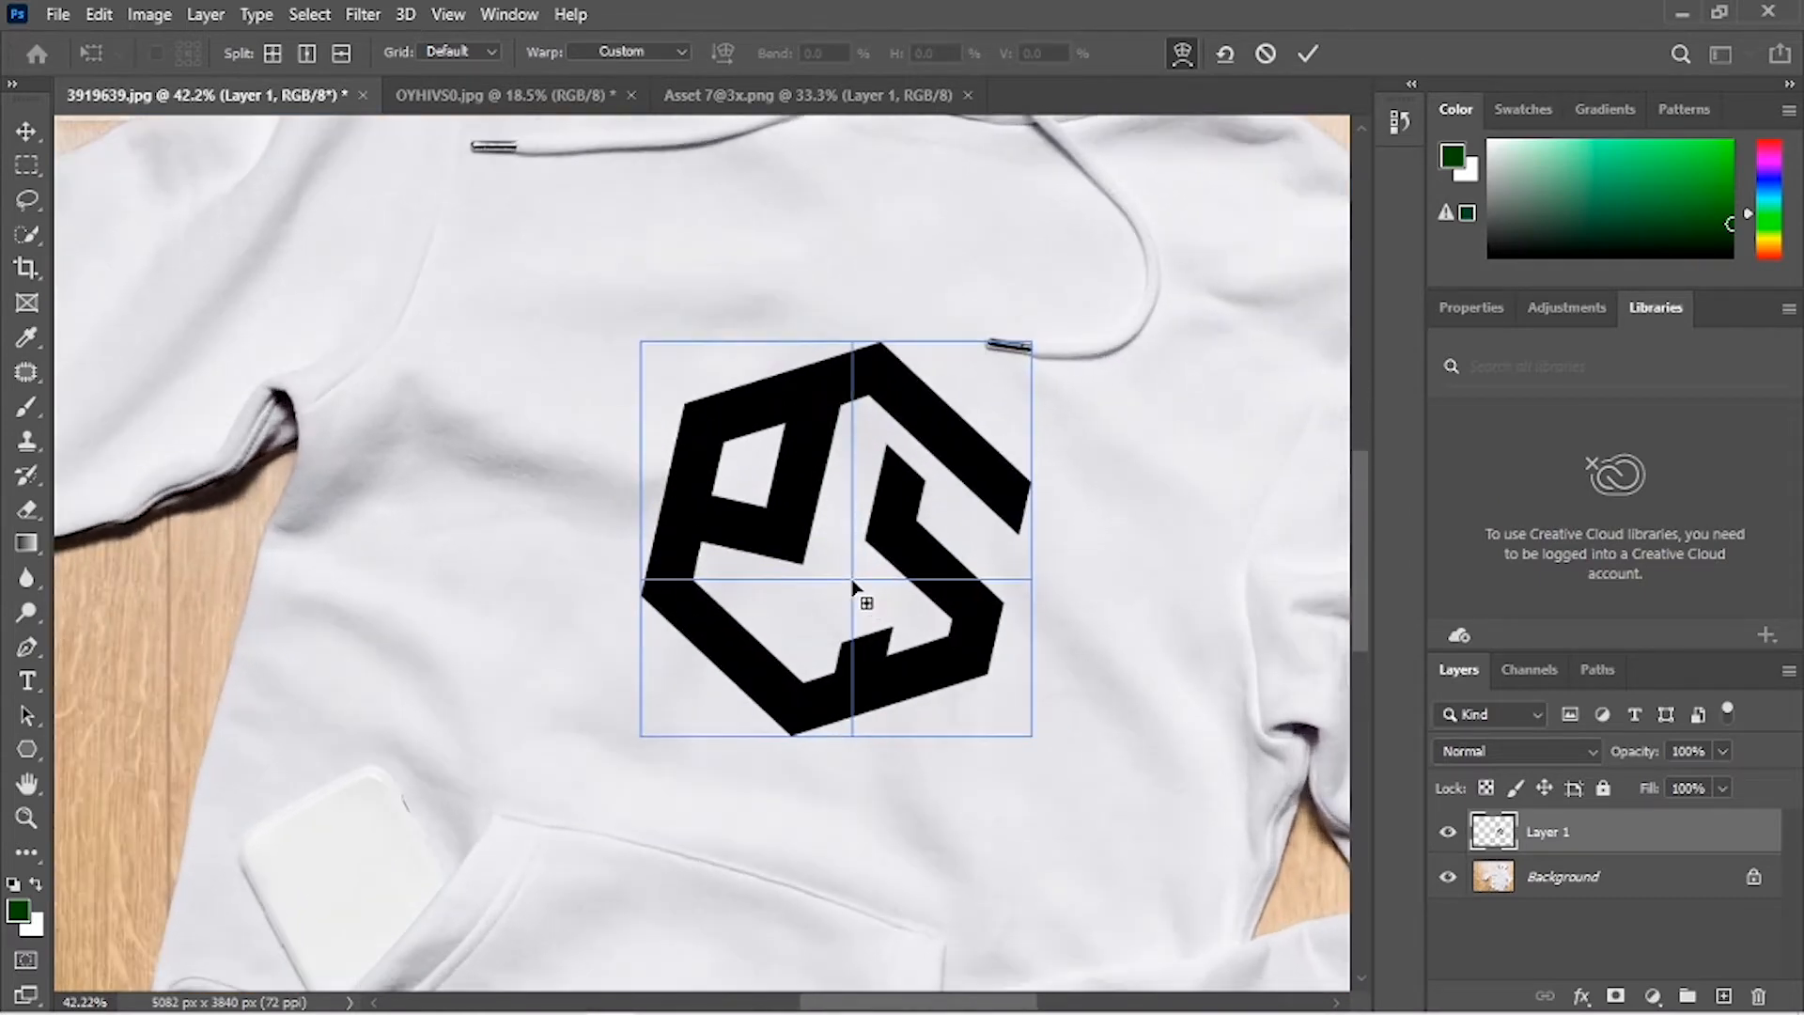
scroll(855, 591, down, 1)
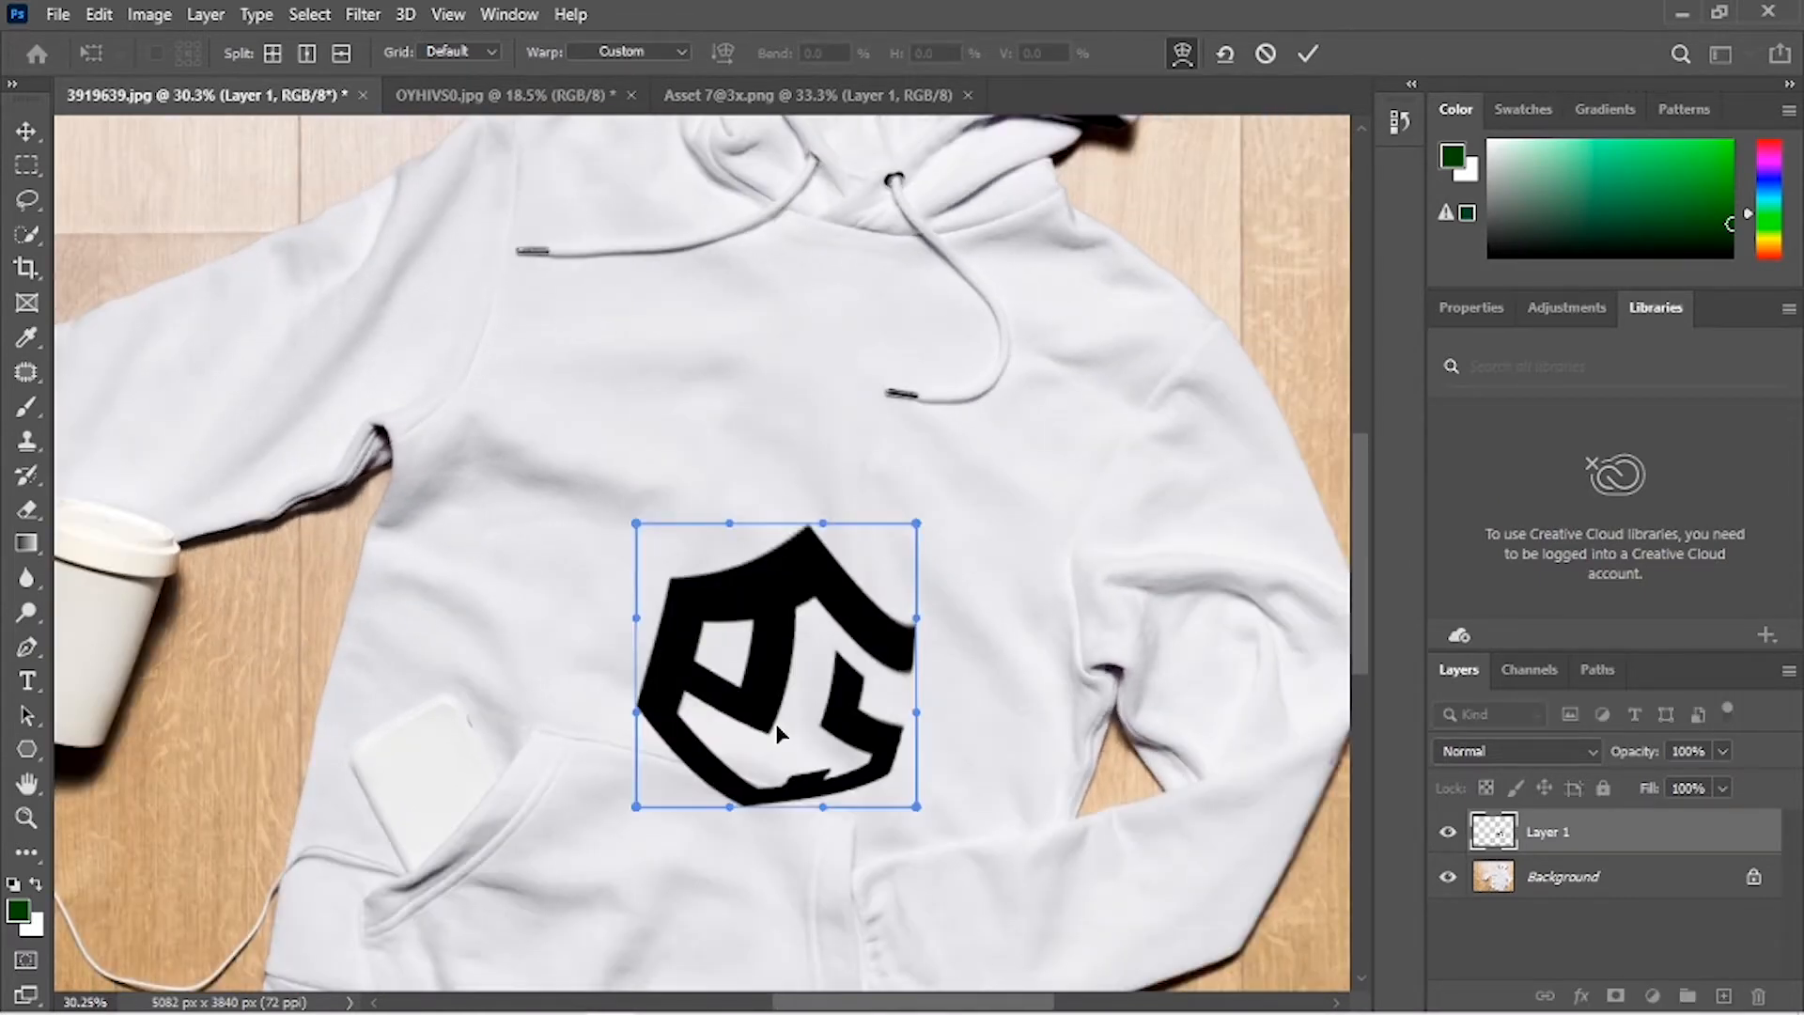
drag(775, 724, 763, 673)
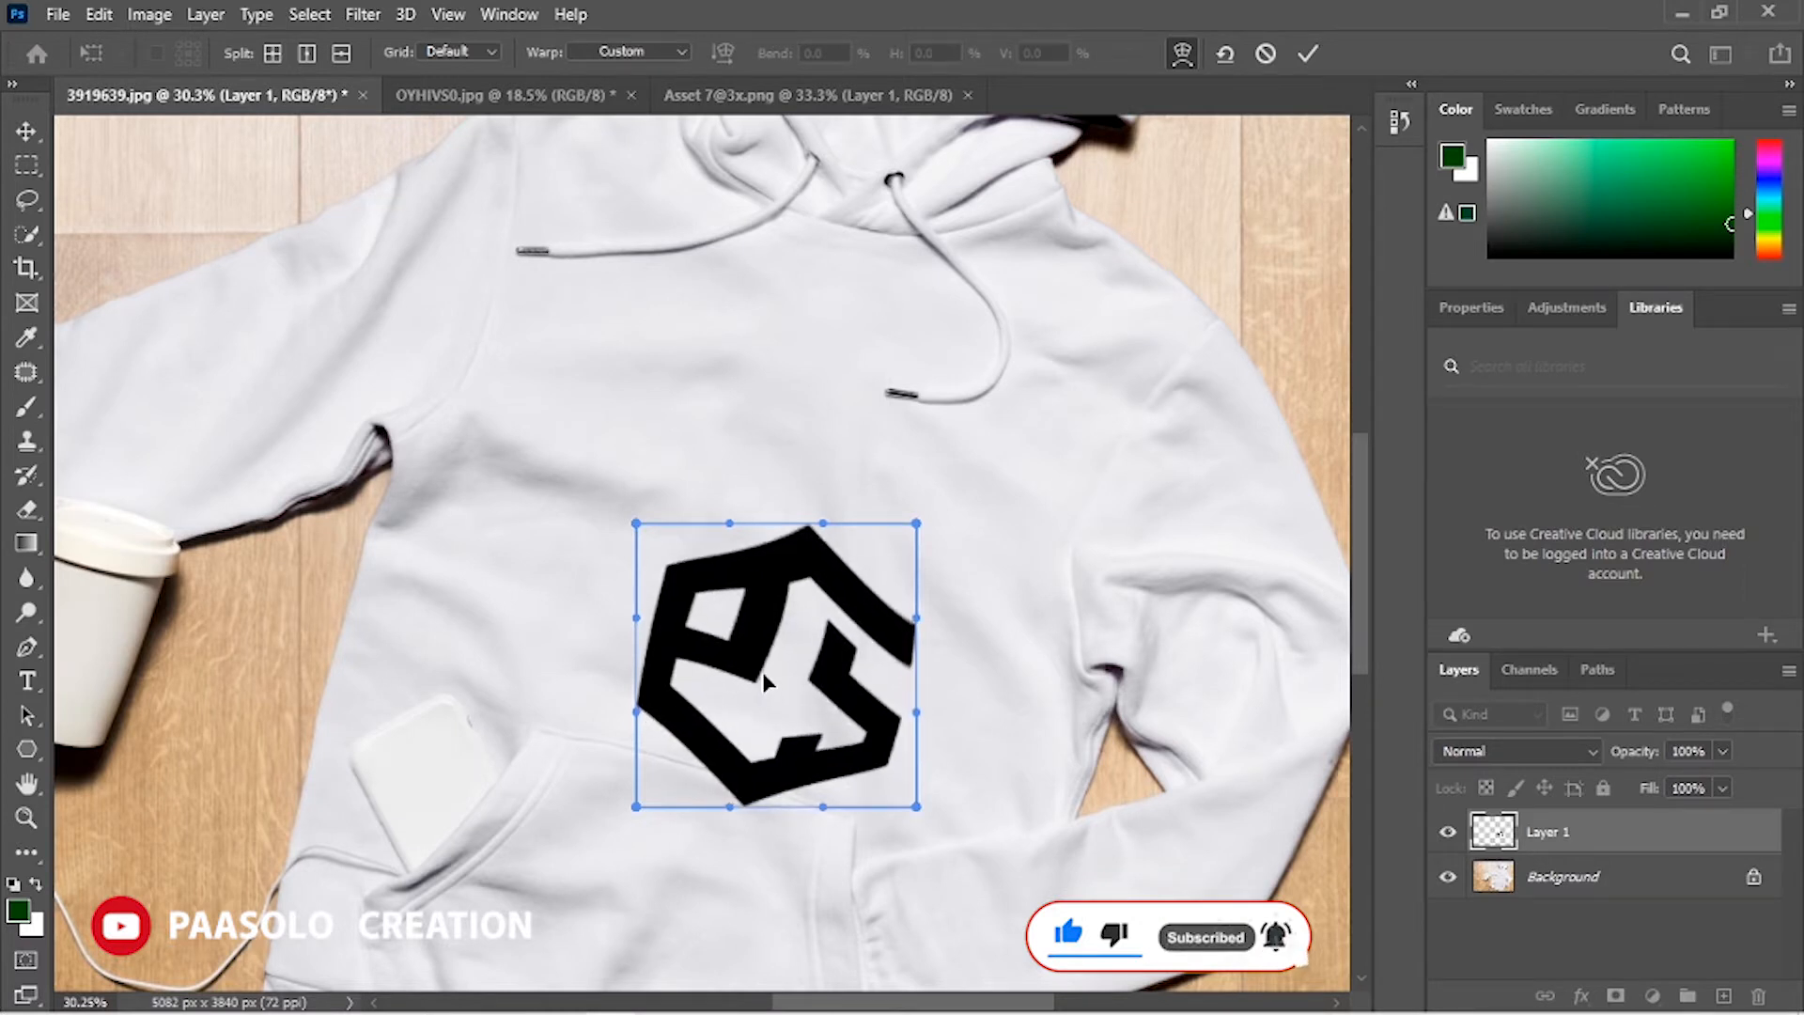
click(1224, 54)
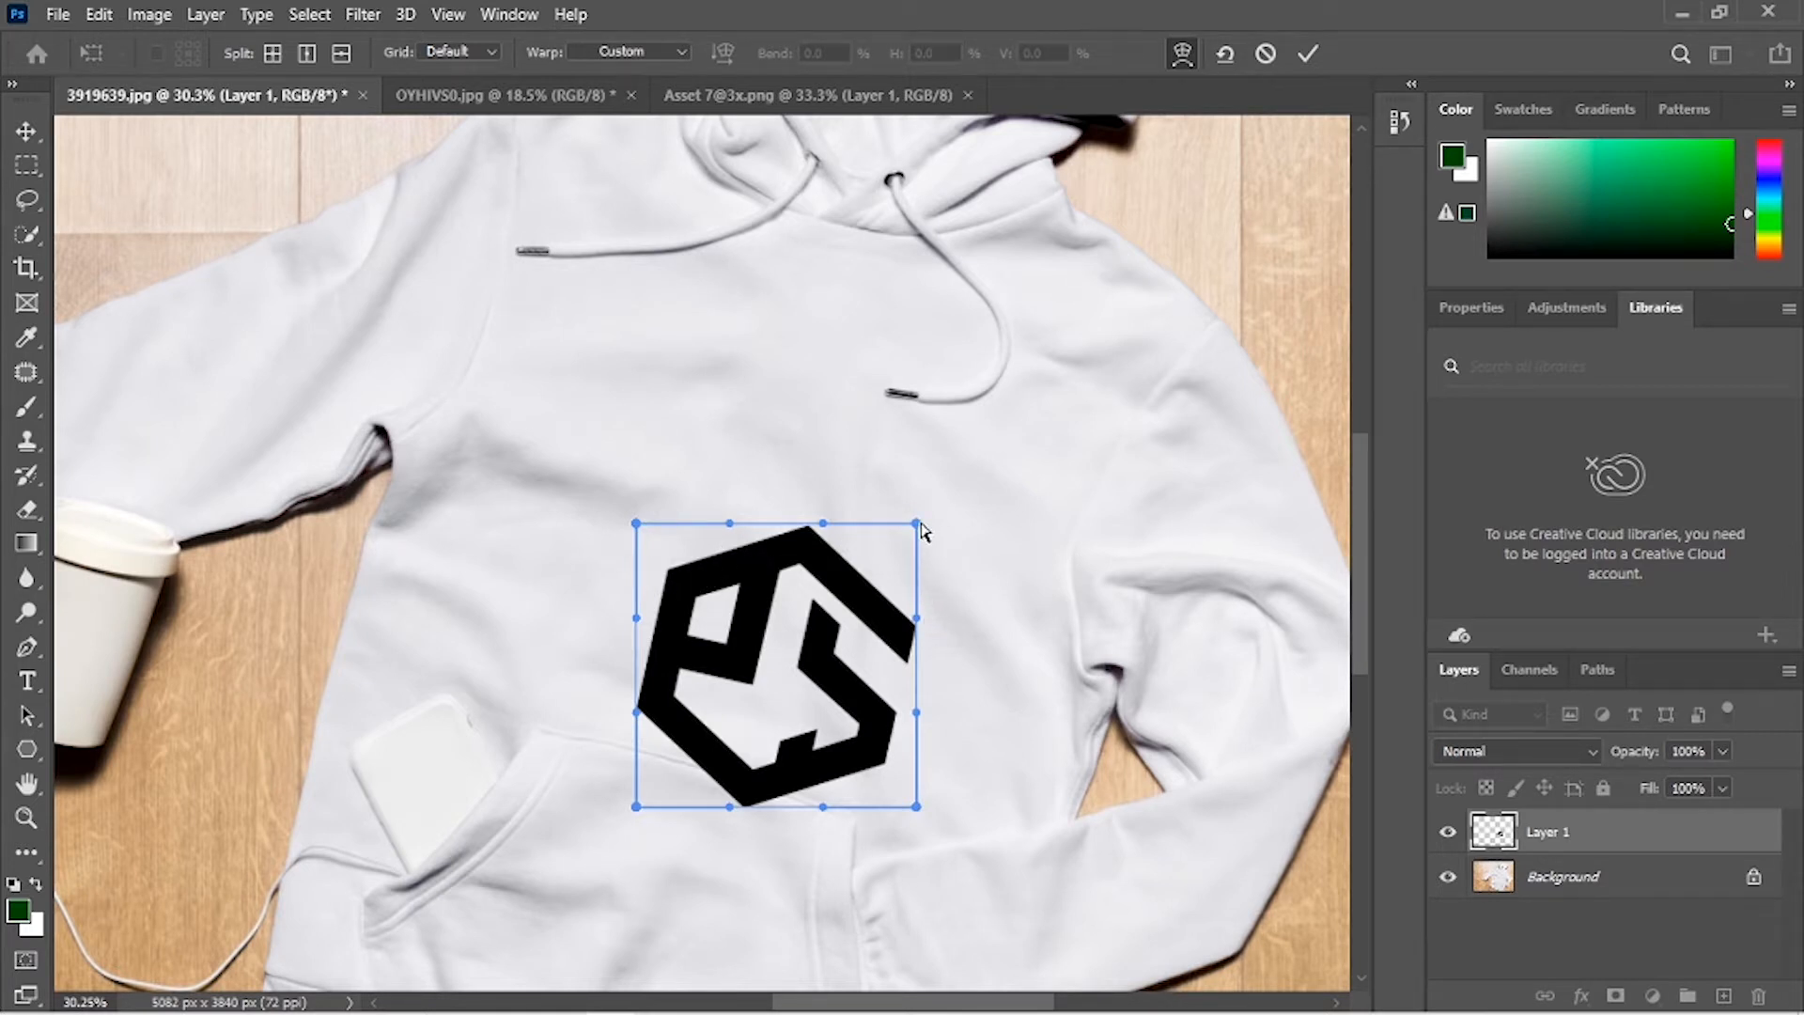
Step: Warp the logo by pulling its four corners outward and nudging the right and top edge handles slightly inward
drag(921, 531, 954, 532)
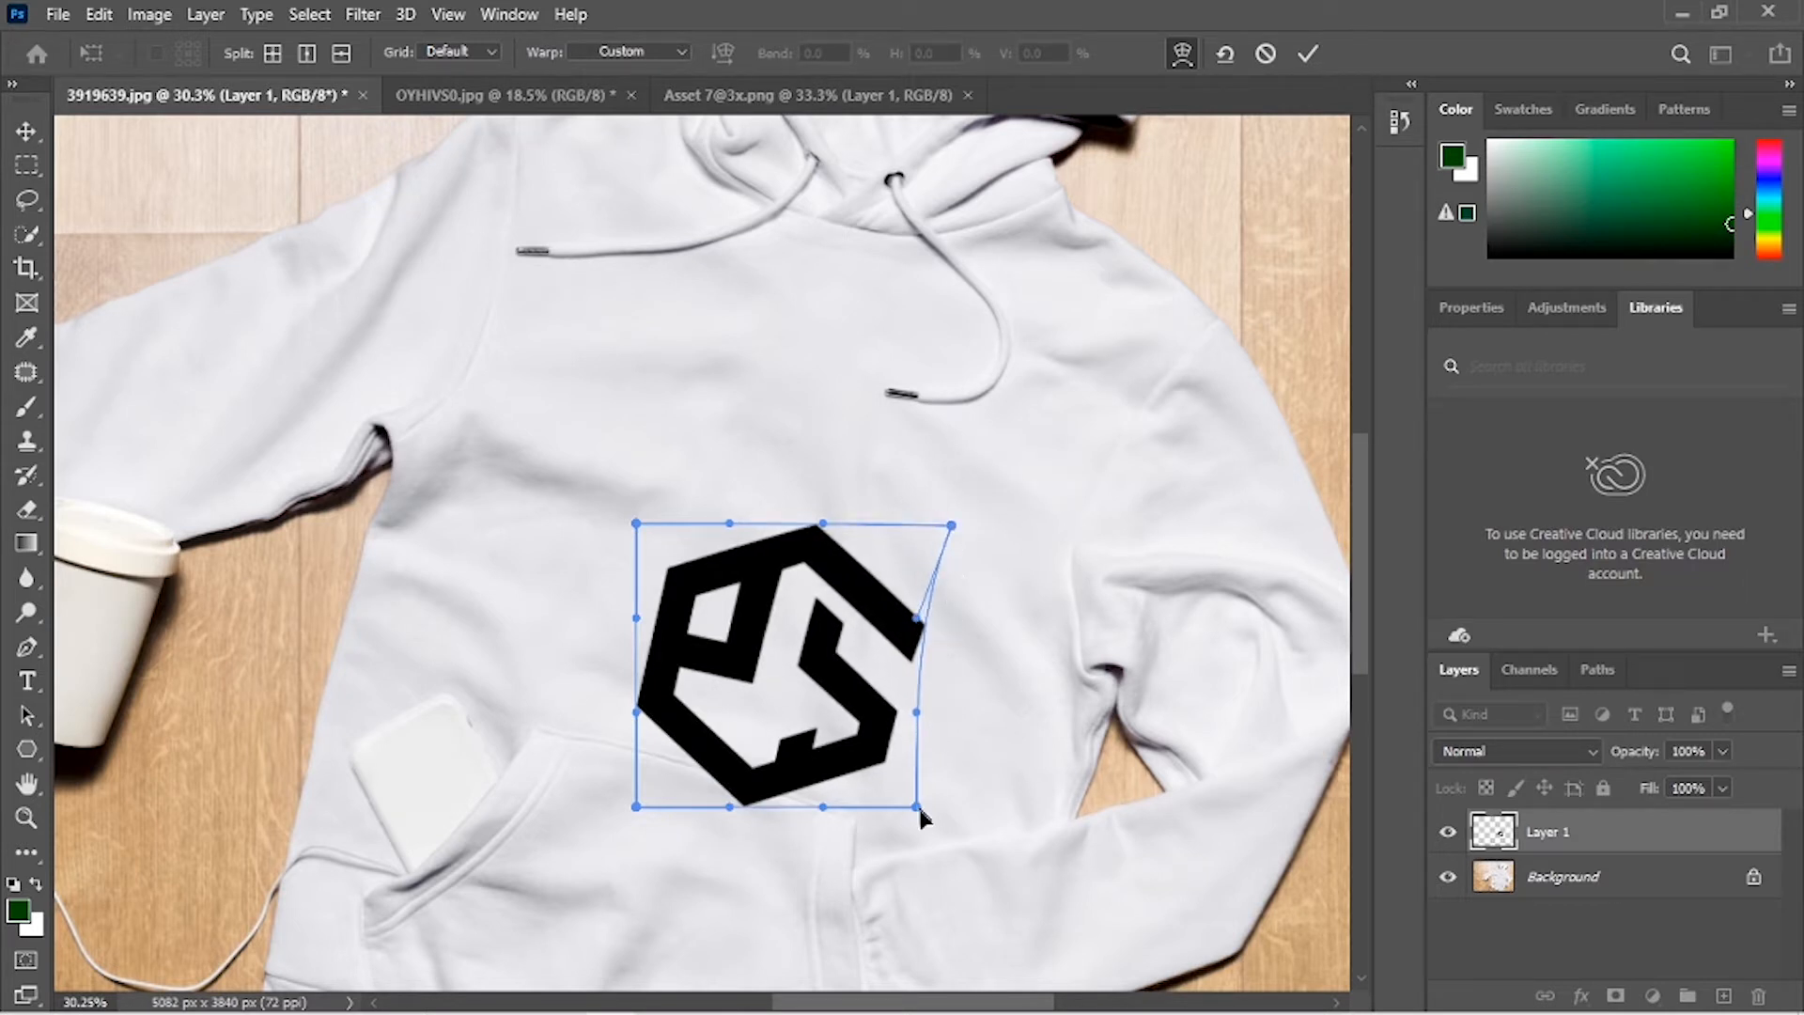
drag(918, 808, 928, 831)
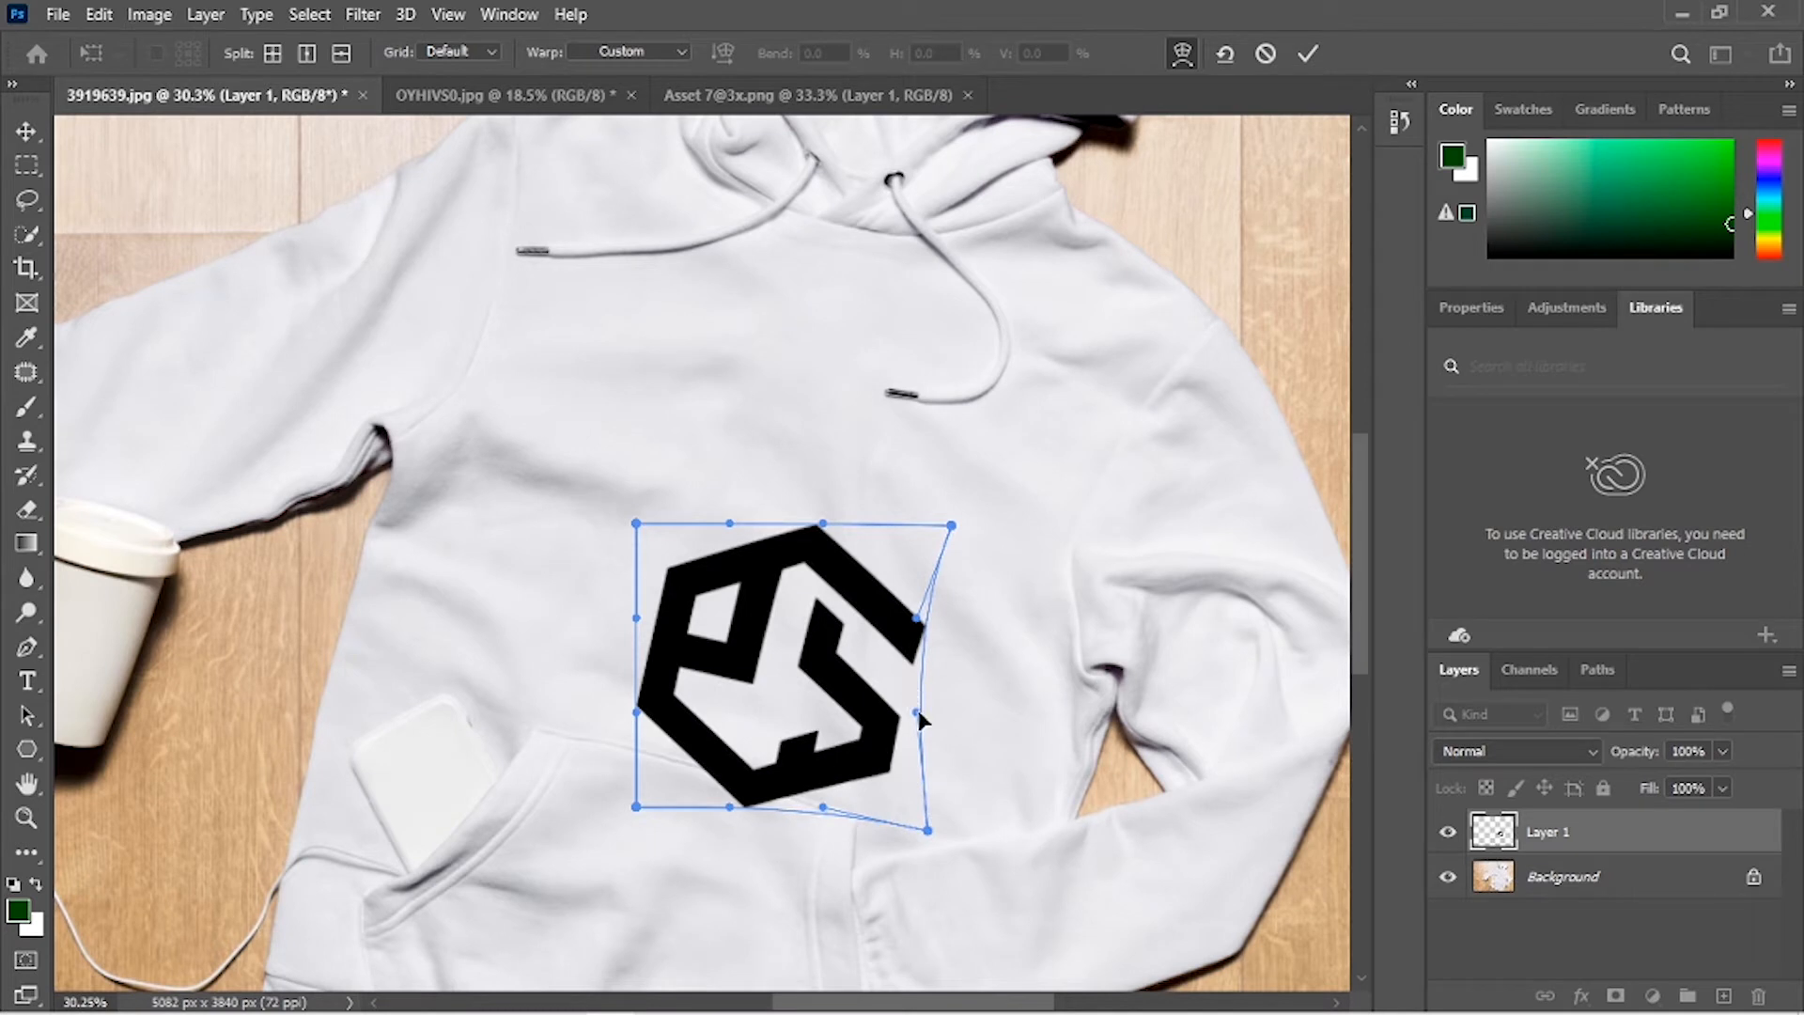
mouse_move(917, 712)
mouse_down()
mouse_move(934, 710)
mouse_move(899, 698)
mouse_up()
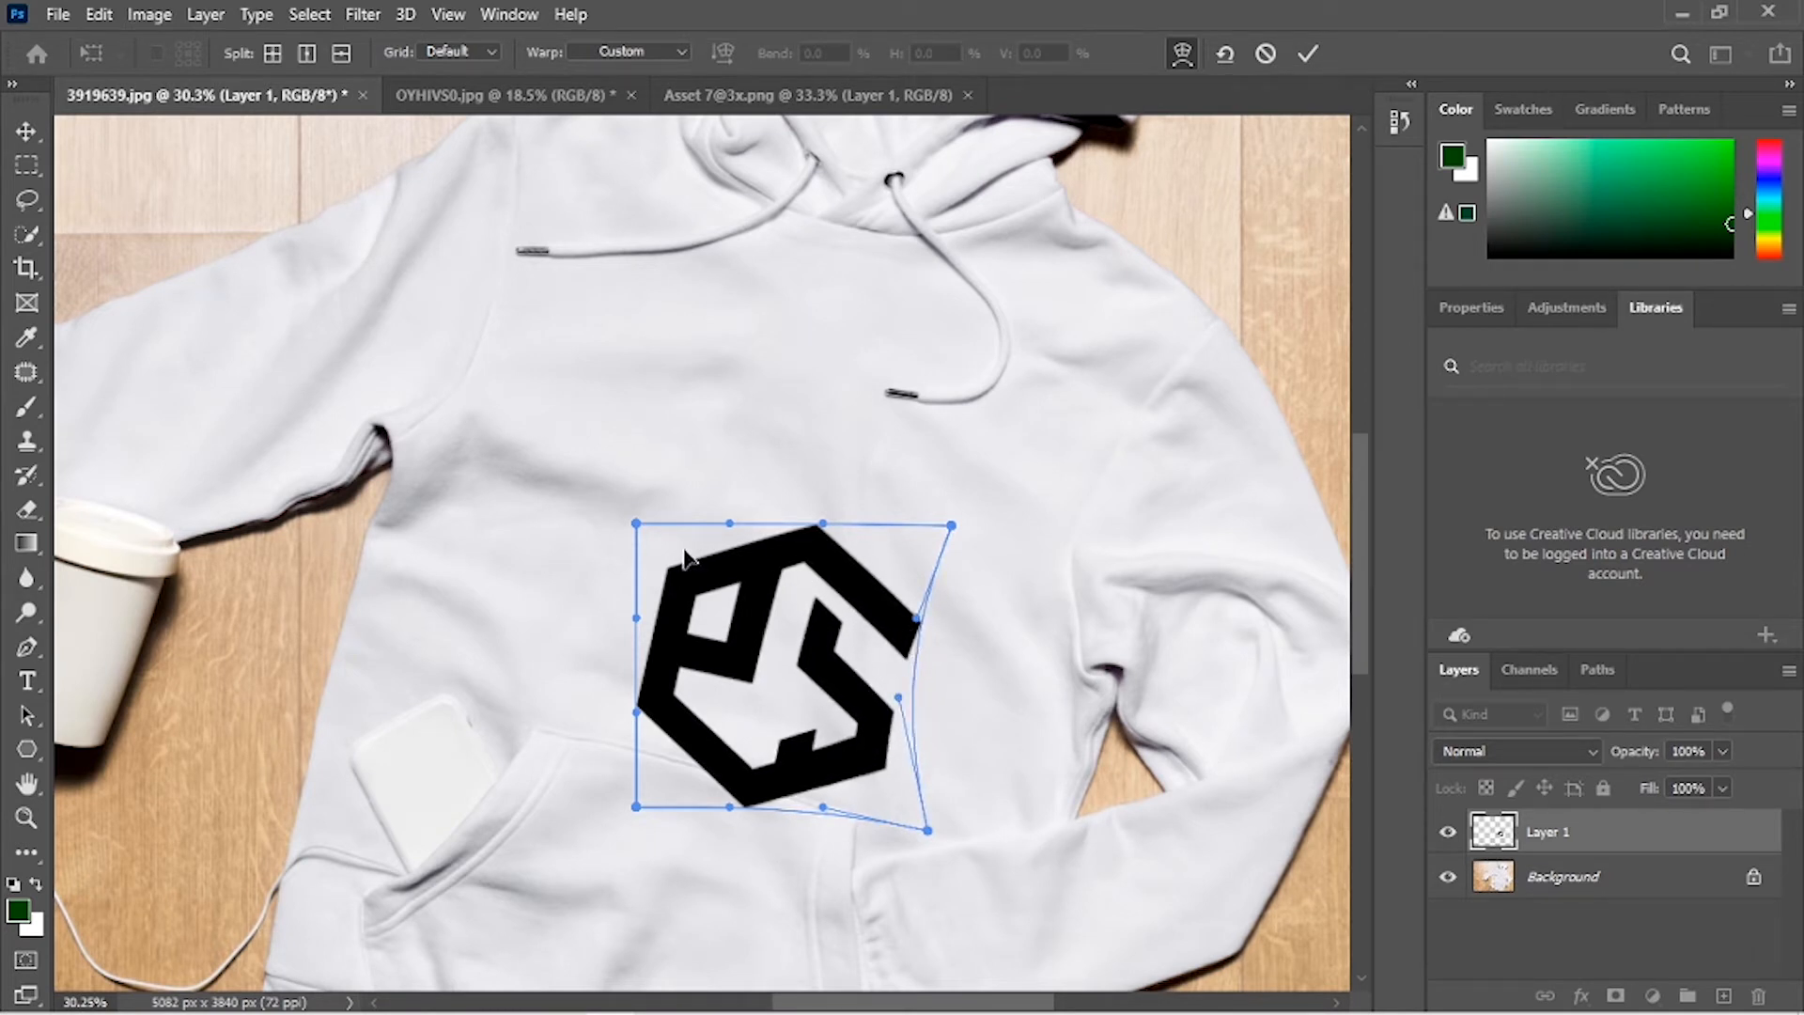
drag(638, 526, 655, 479)
drag(823, 523, 810, 534)
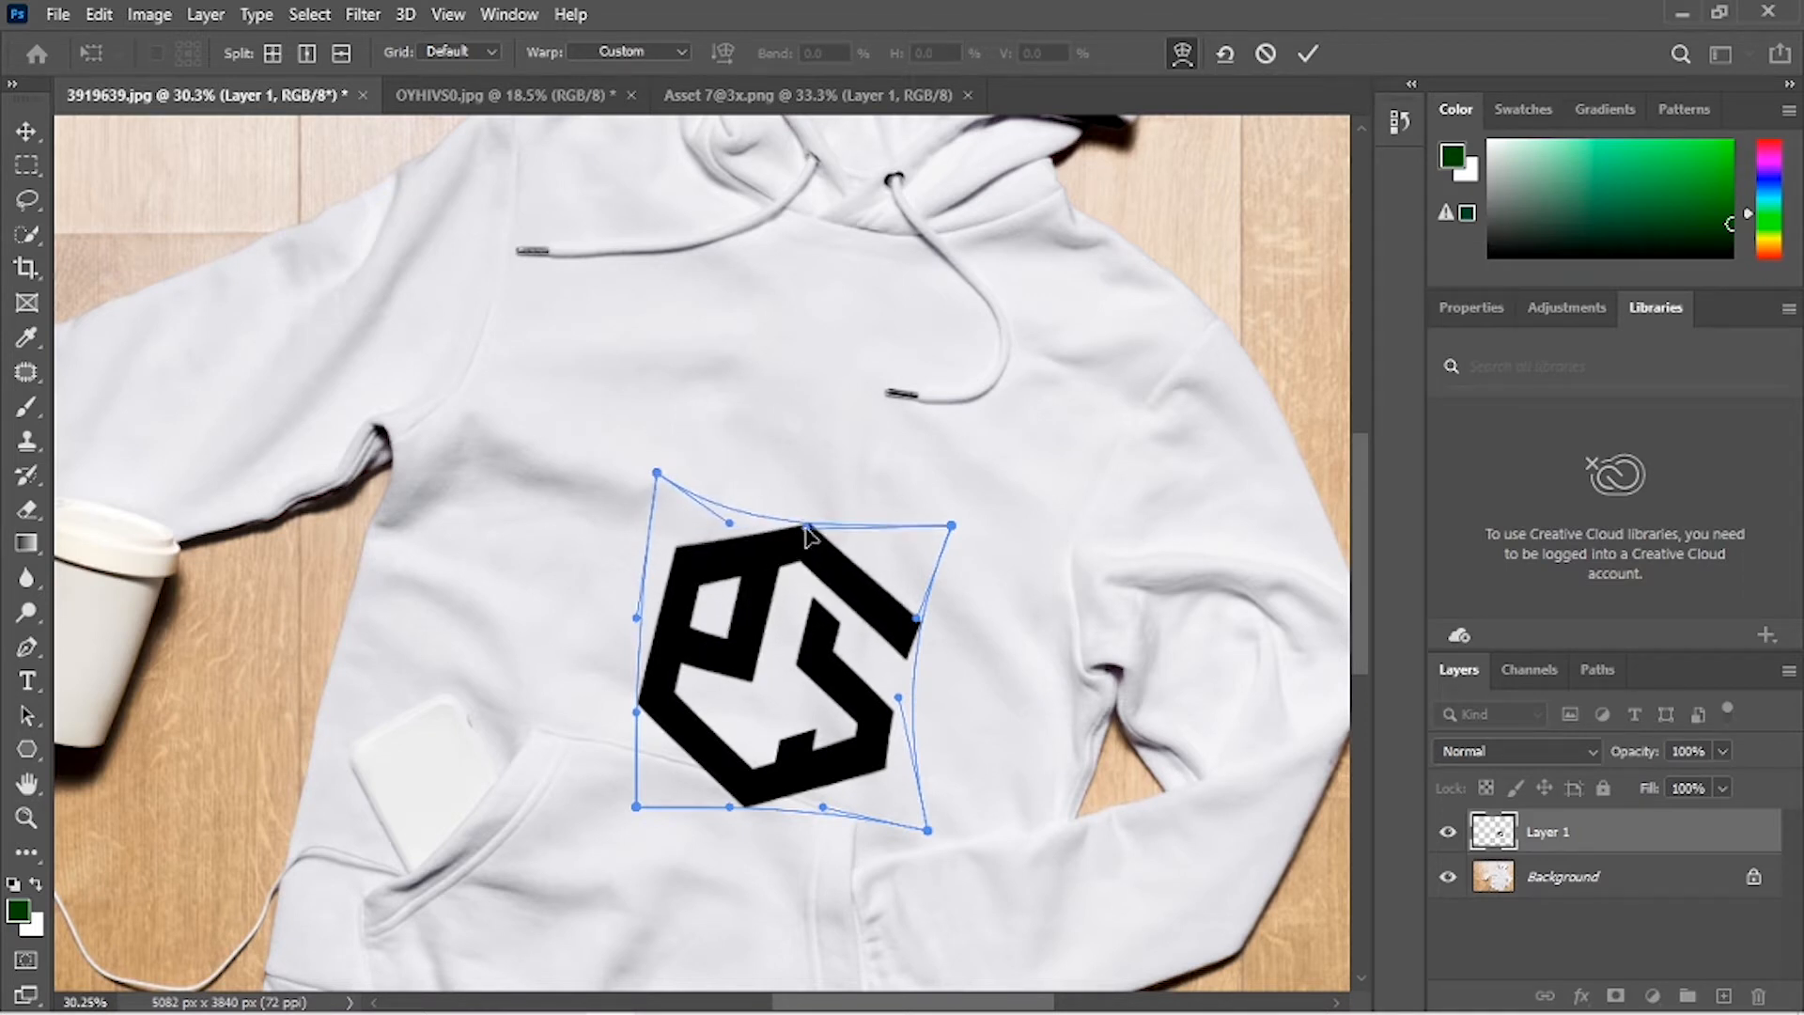
drag(661, 810, 619, 781)
Step: Refine the warp through the logo's interior and its top, bottom and left edge handles, and apply it
drag(796, 558, 823, 543)
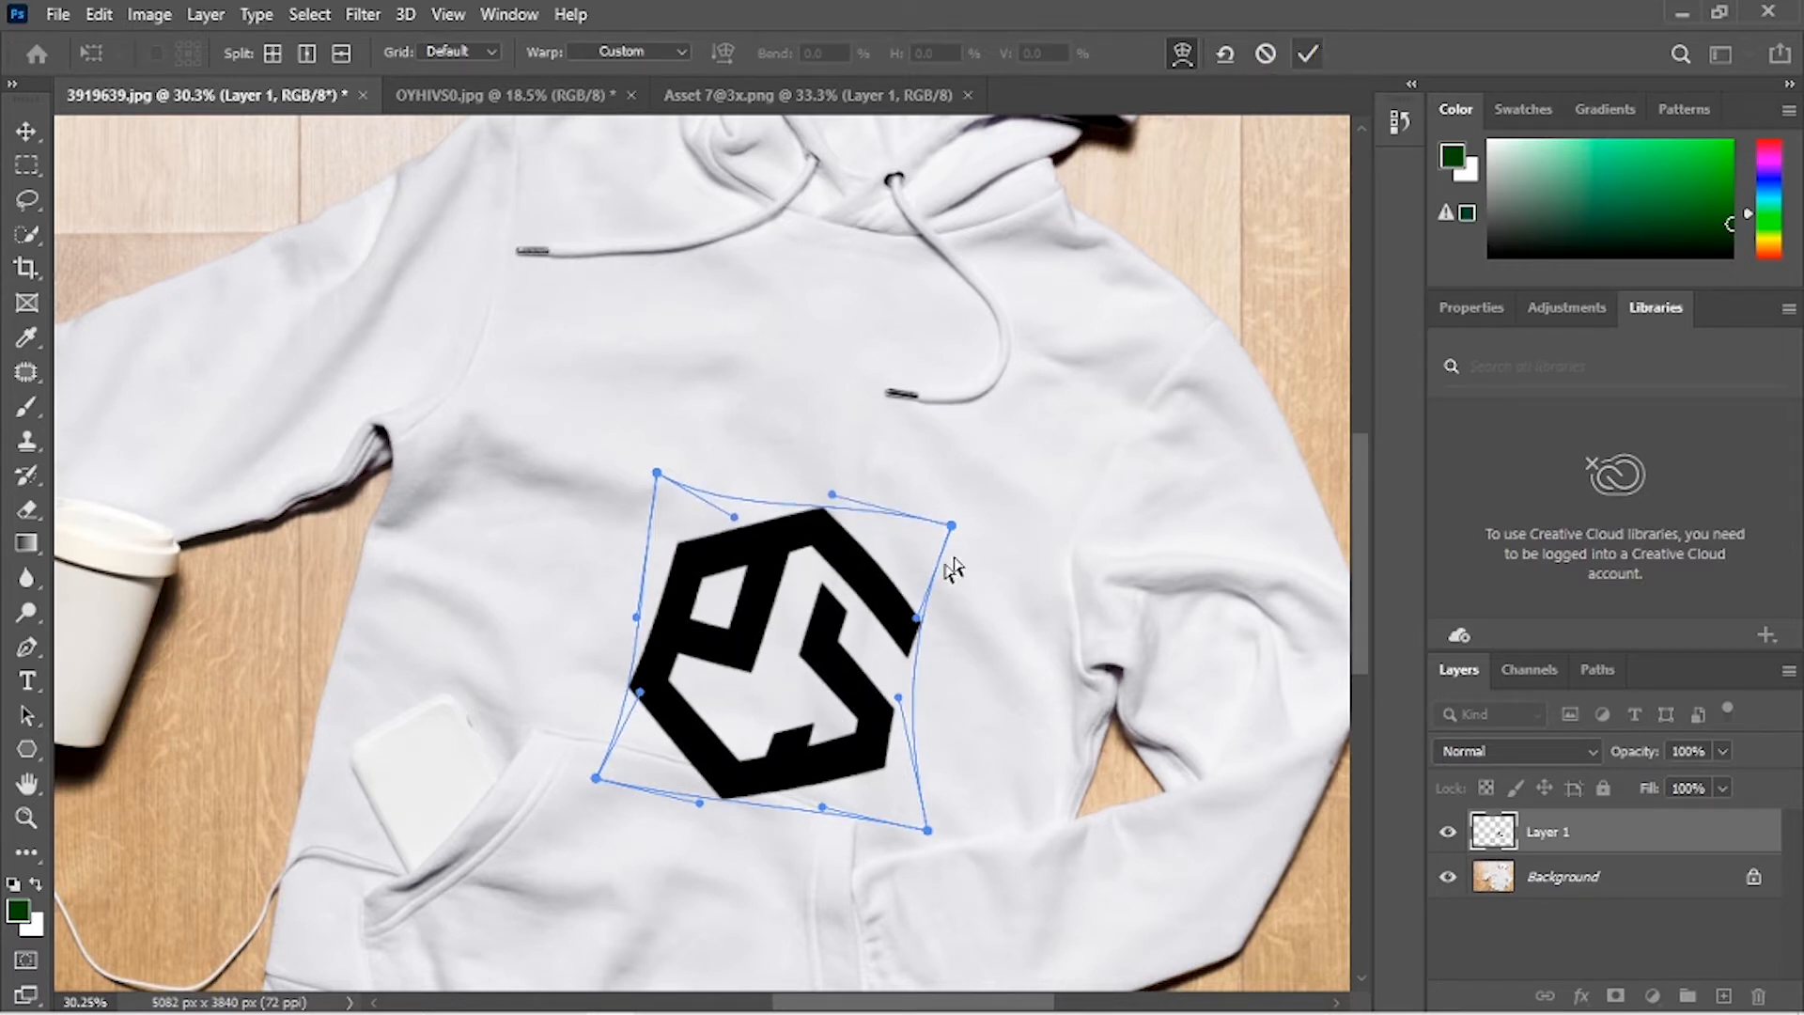
drag(713, 523, 710, 539)
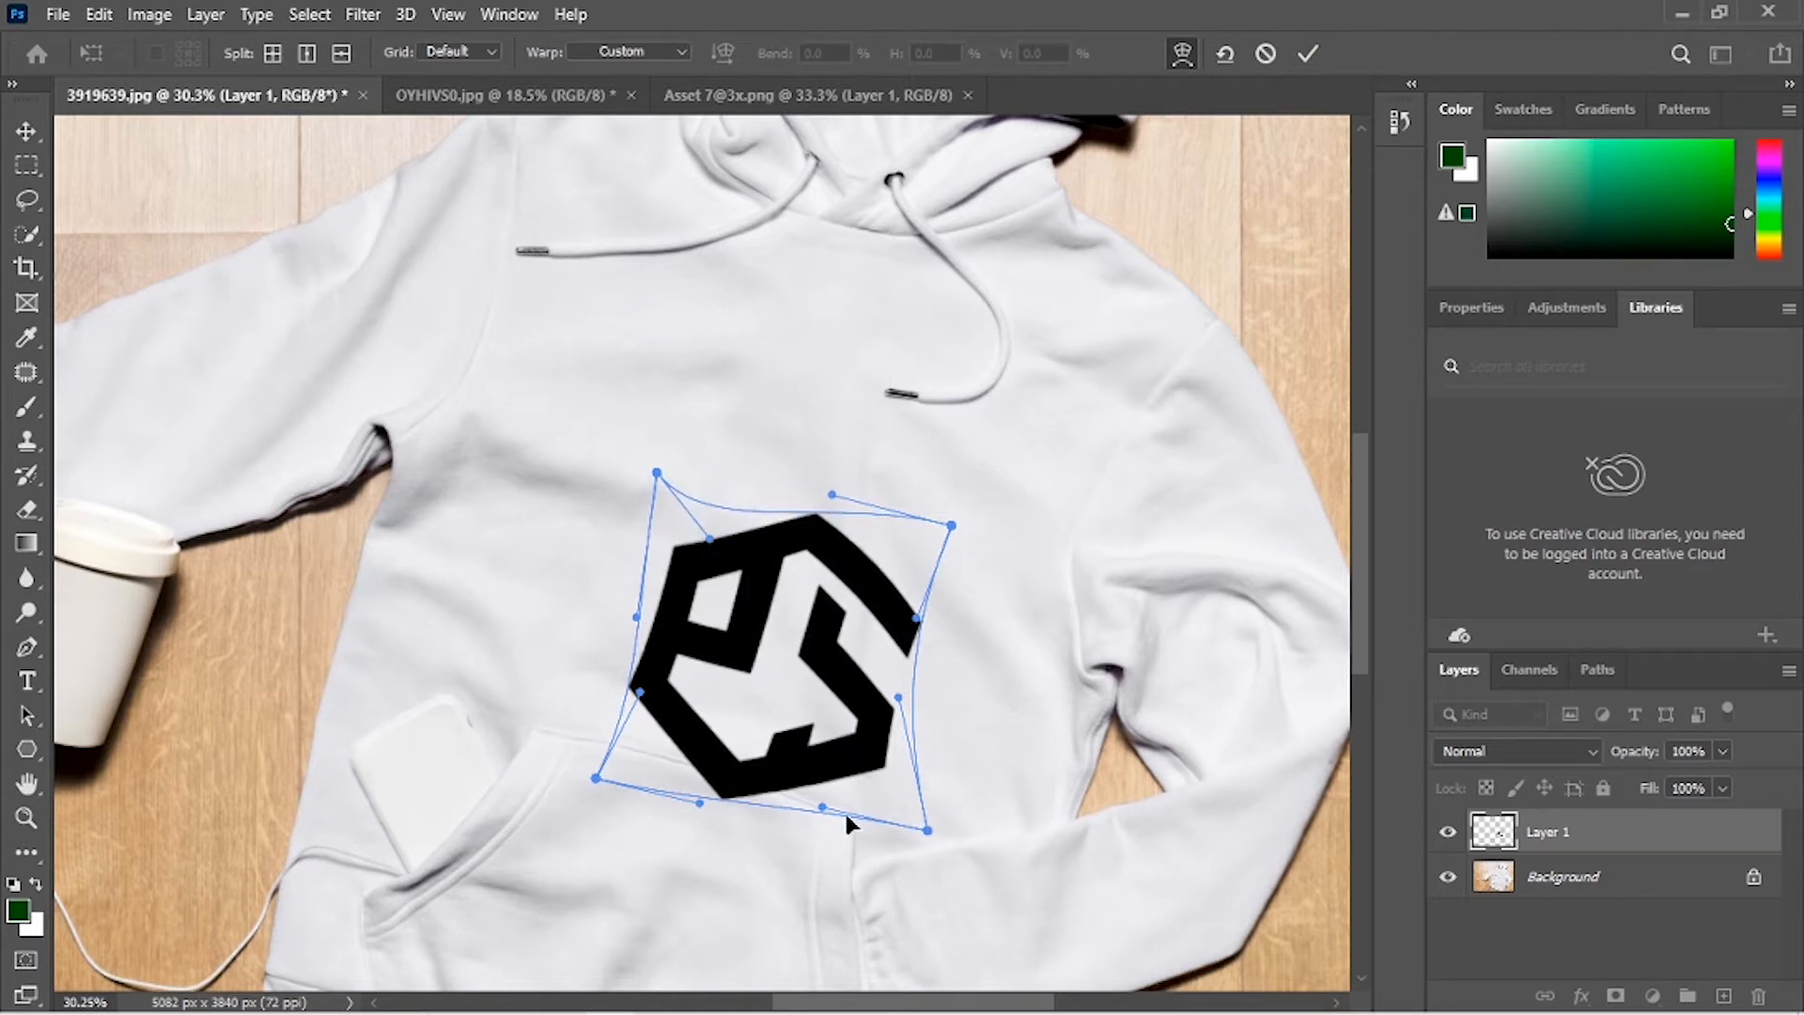
drag(823, 806, 820, 787)
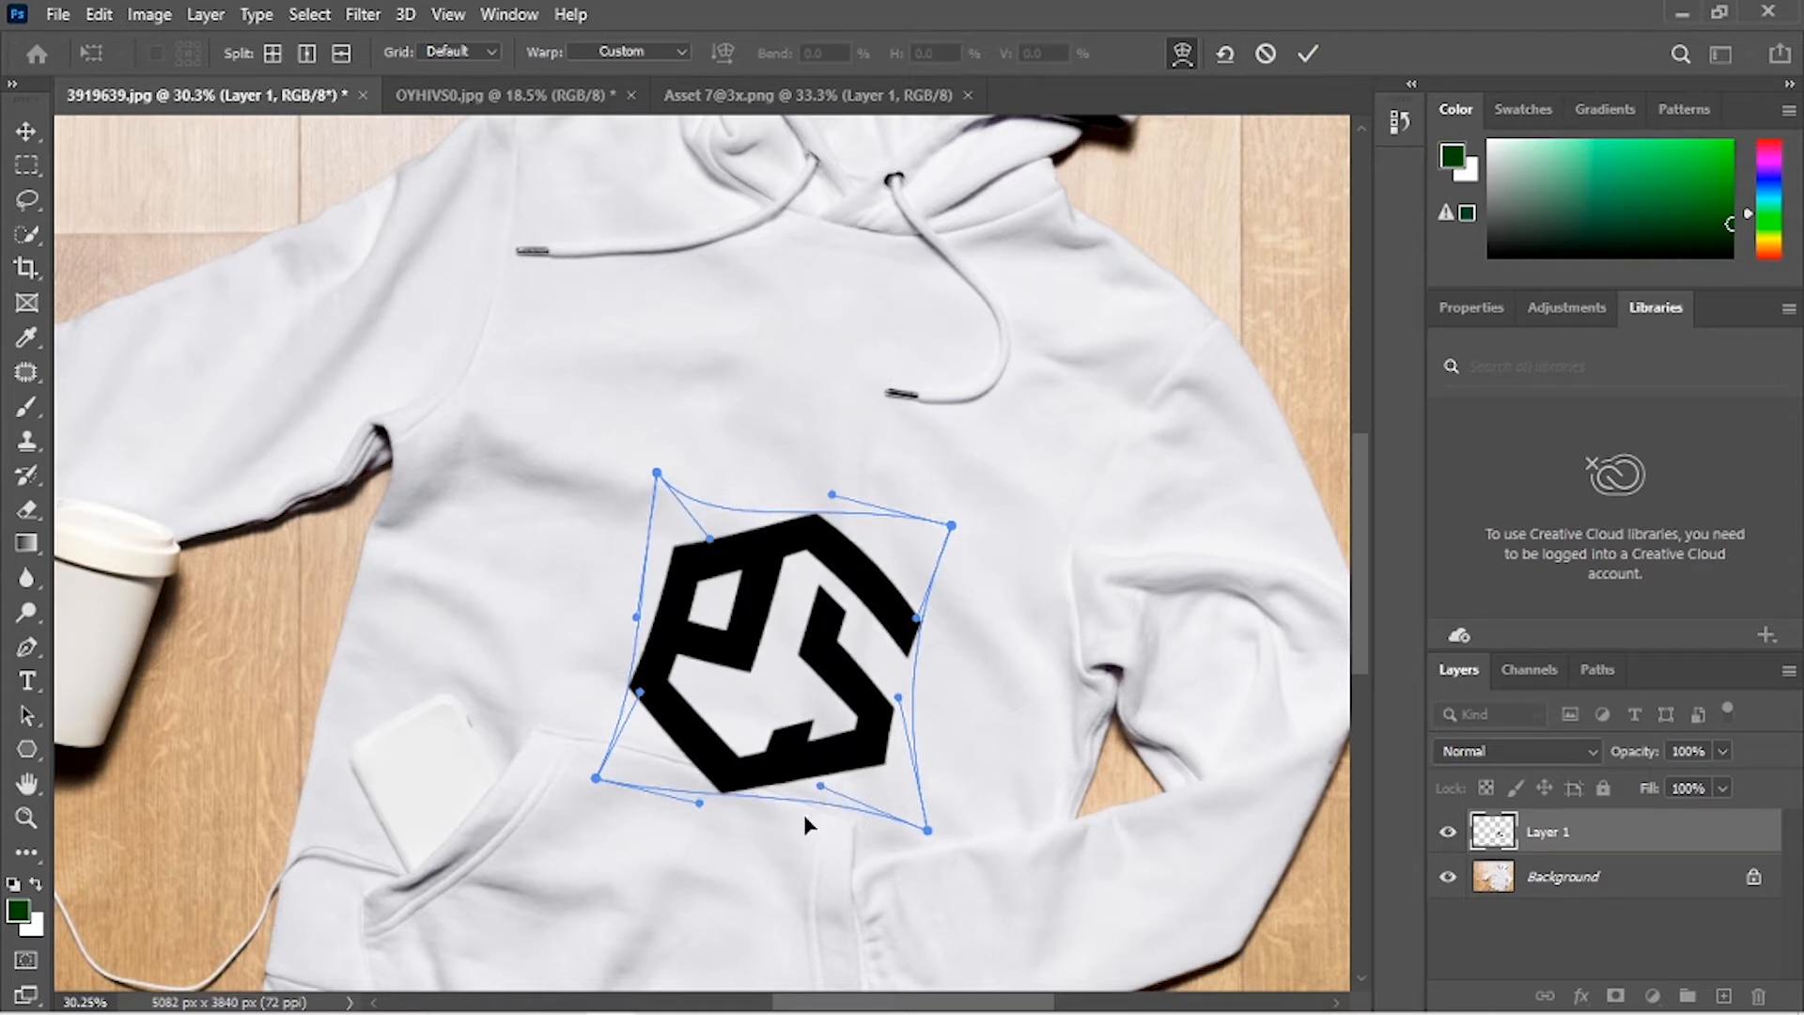
drag(697, 804, 827, 801)
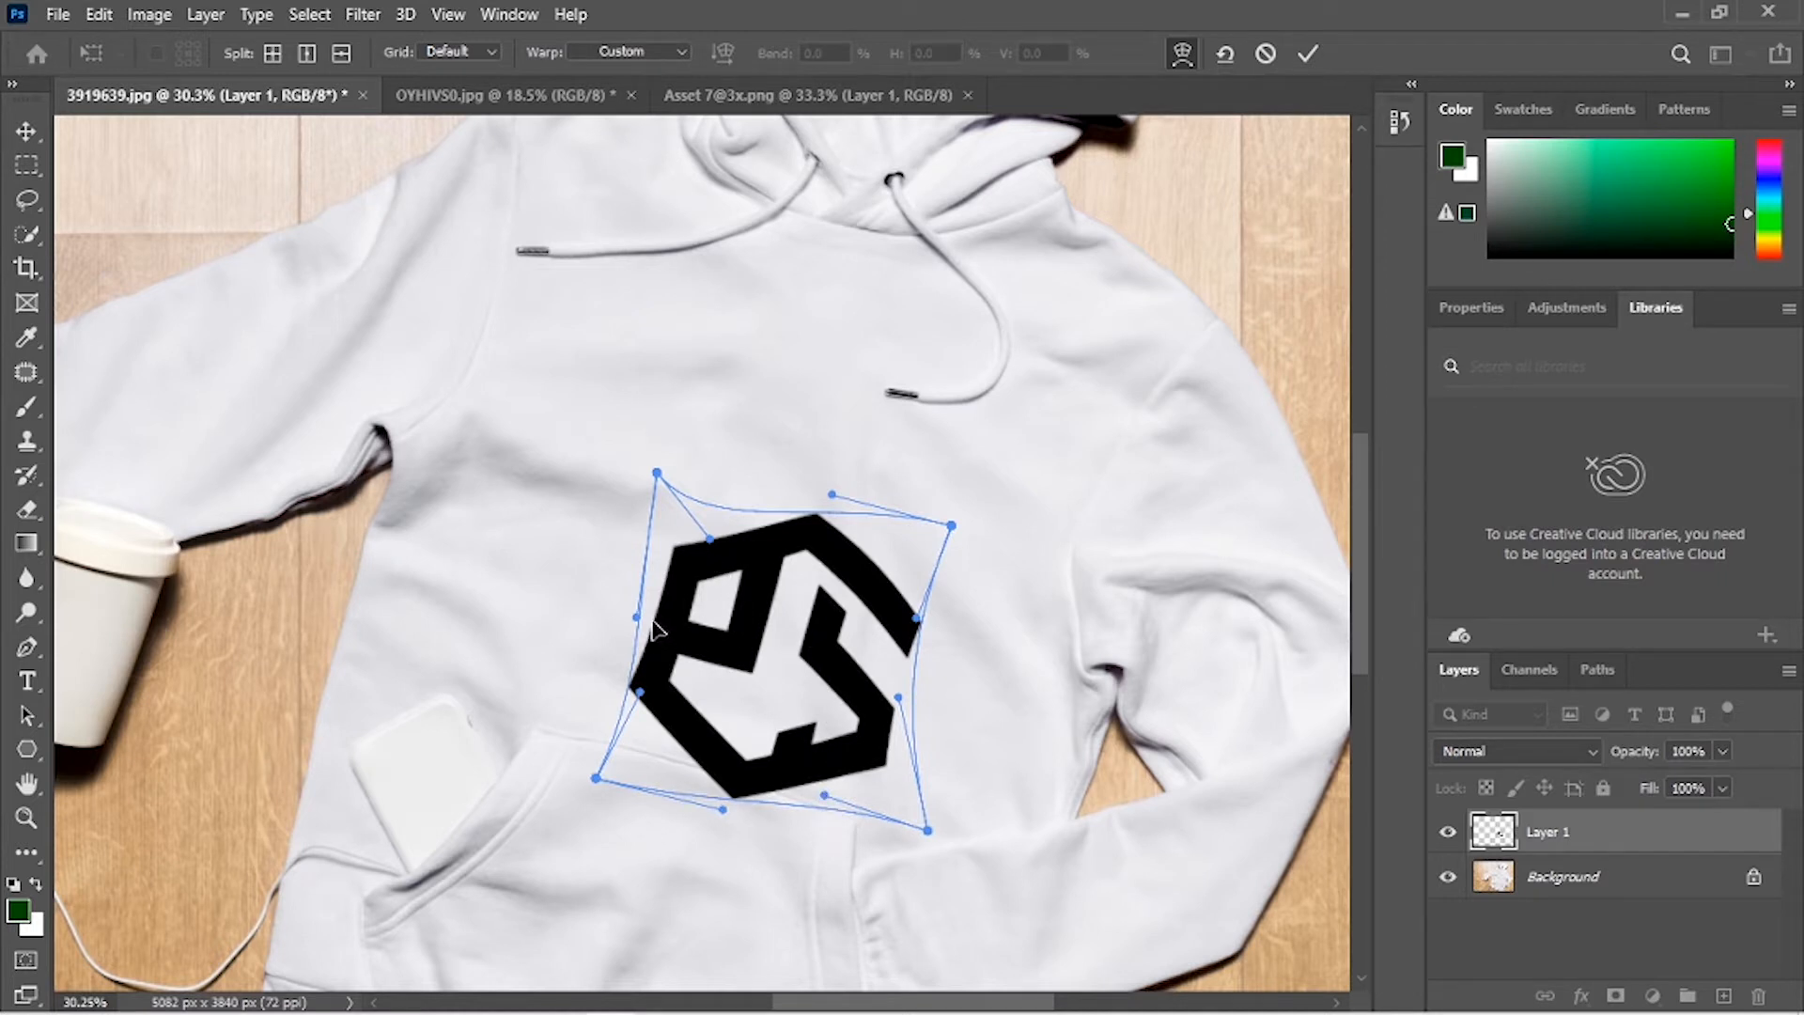
mouse_move(638, 619)
mouse_down()
mouse_move(666, 623)
mouse_move(649, 619)
mouse_up()
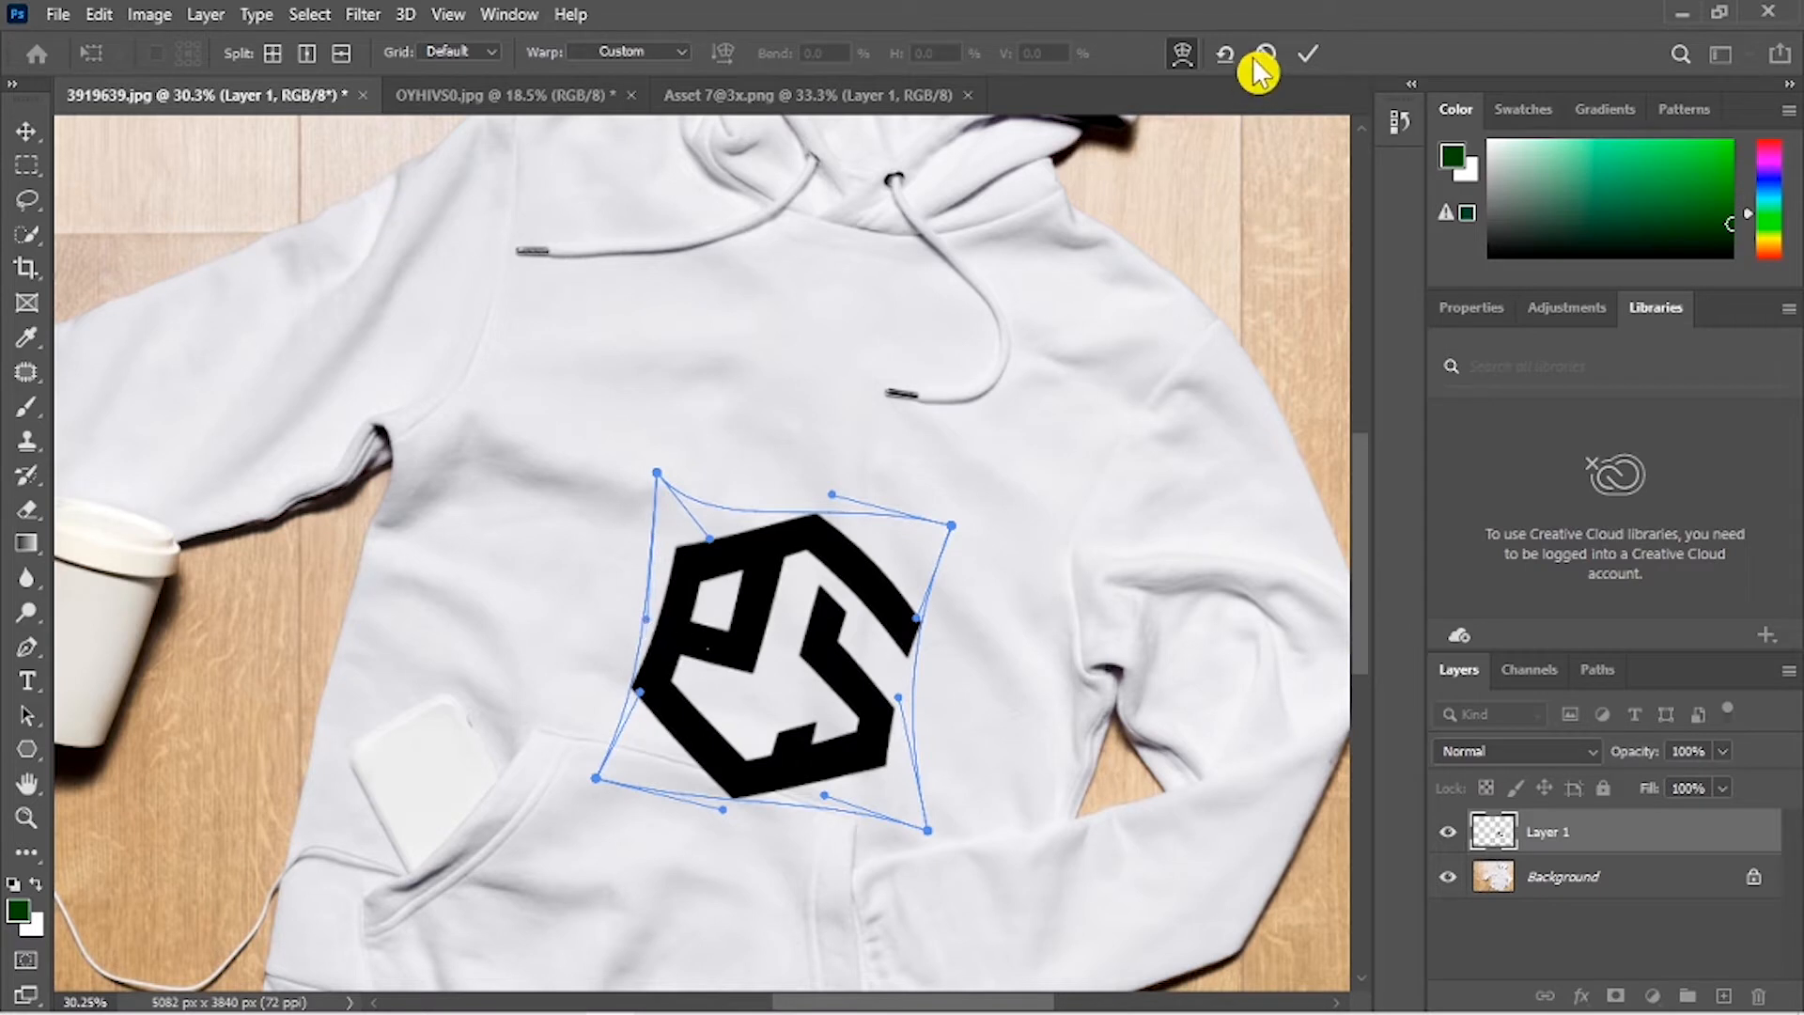
click(1306, 54)
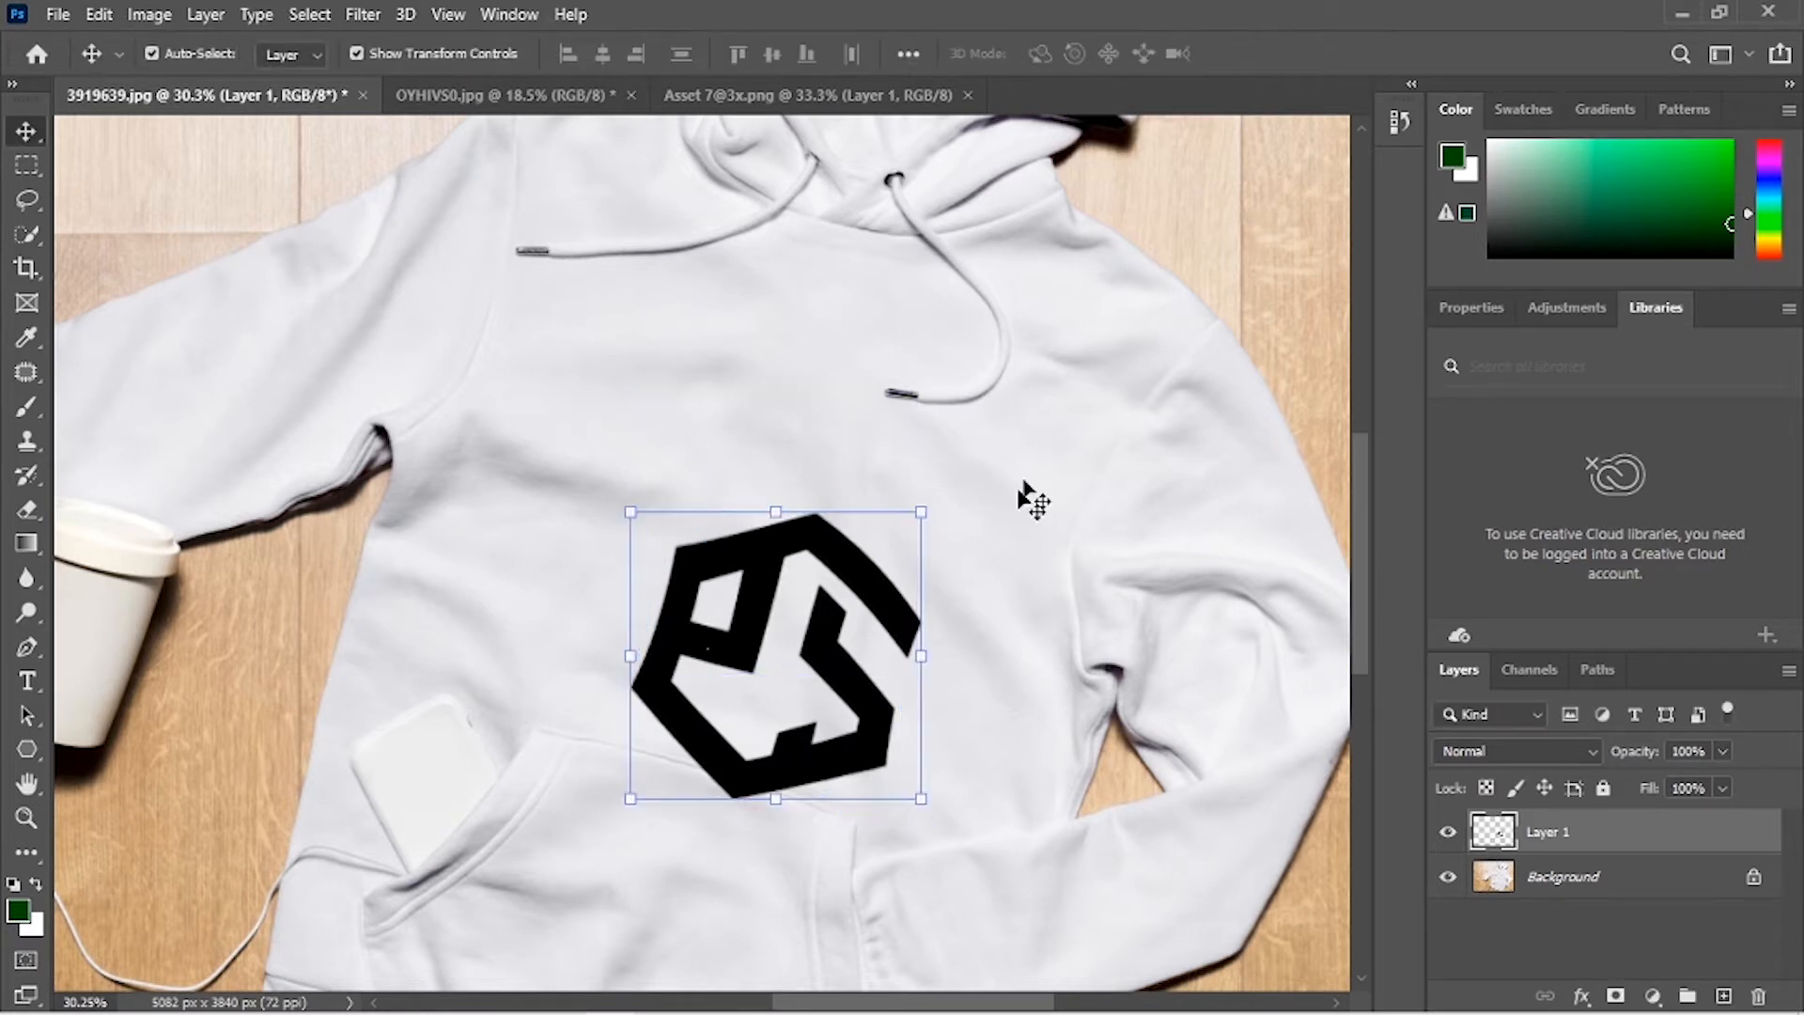
Step: Move the warped logo up the hoodie's front so it sits just above the pocket
drag(851, 683, 842, 631)
scroll(926, 625, down, 2)
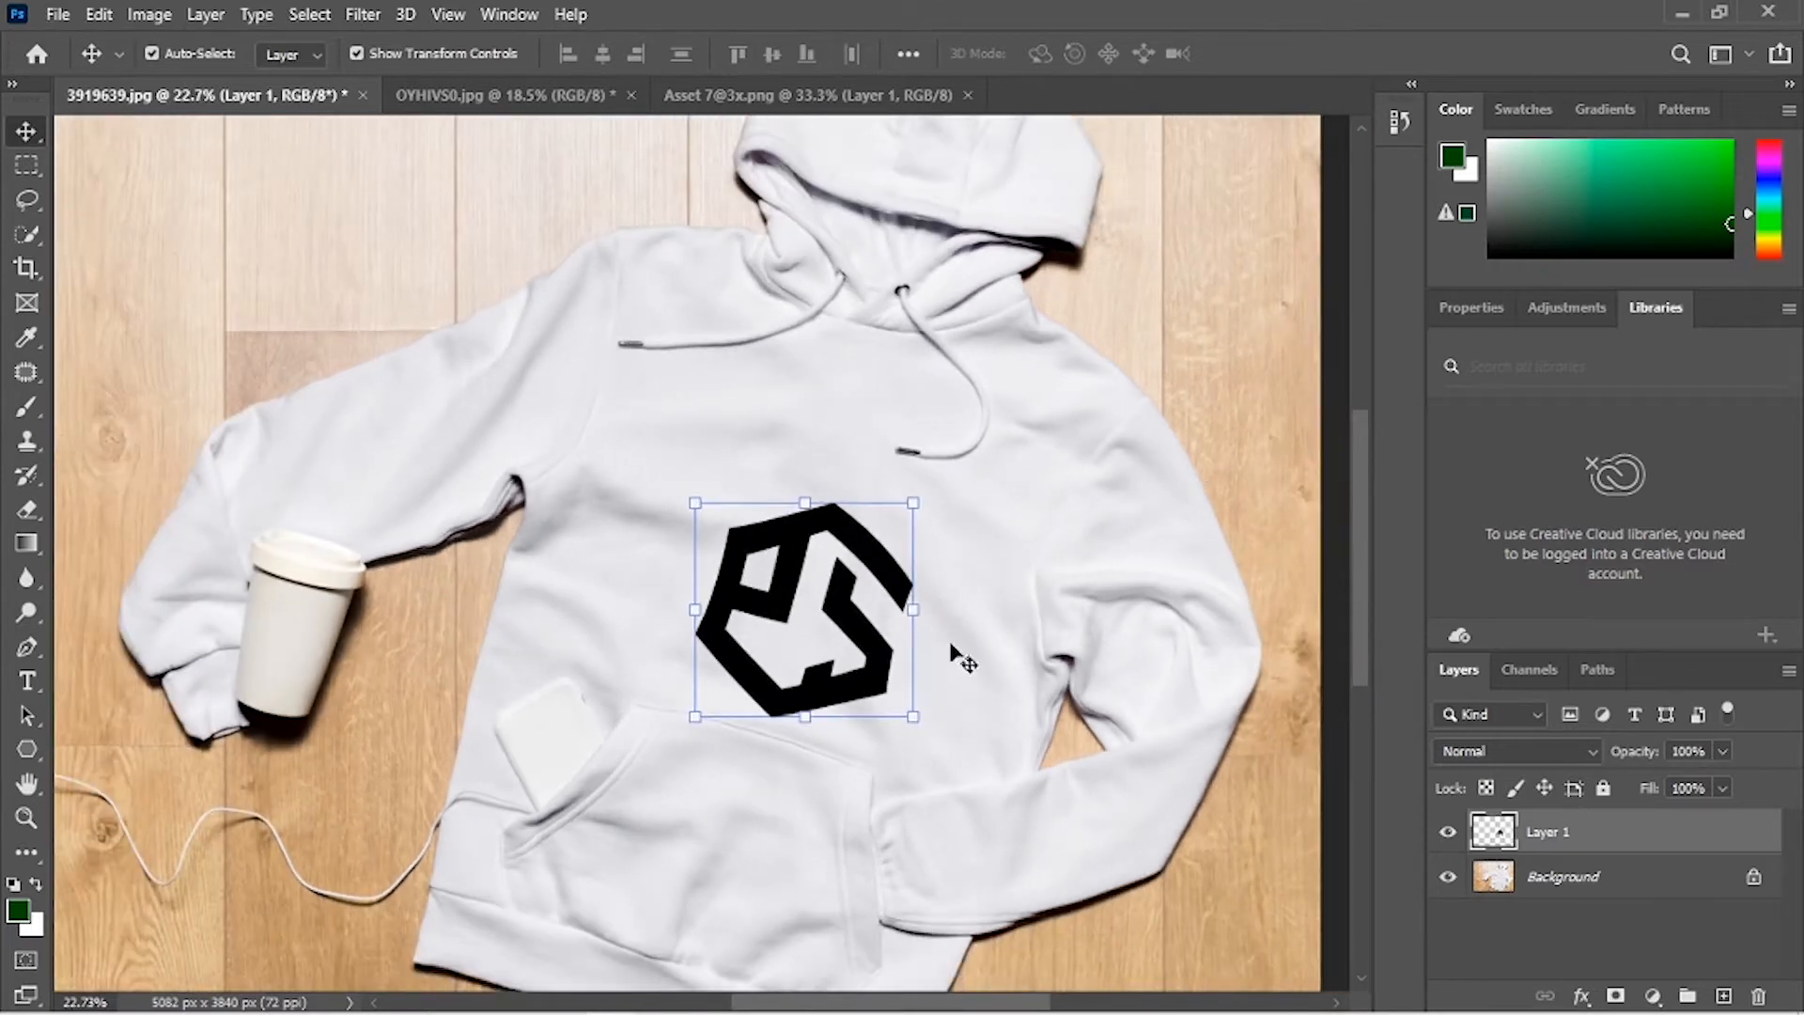
Step: Undo the logo's move and warp to compare it with the unwarped version, and restore both
key(ctrl+z)
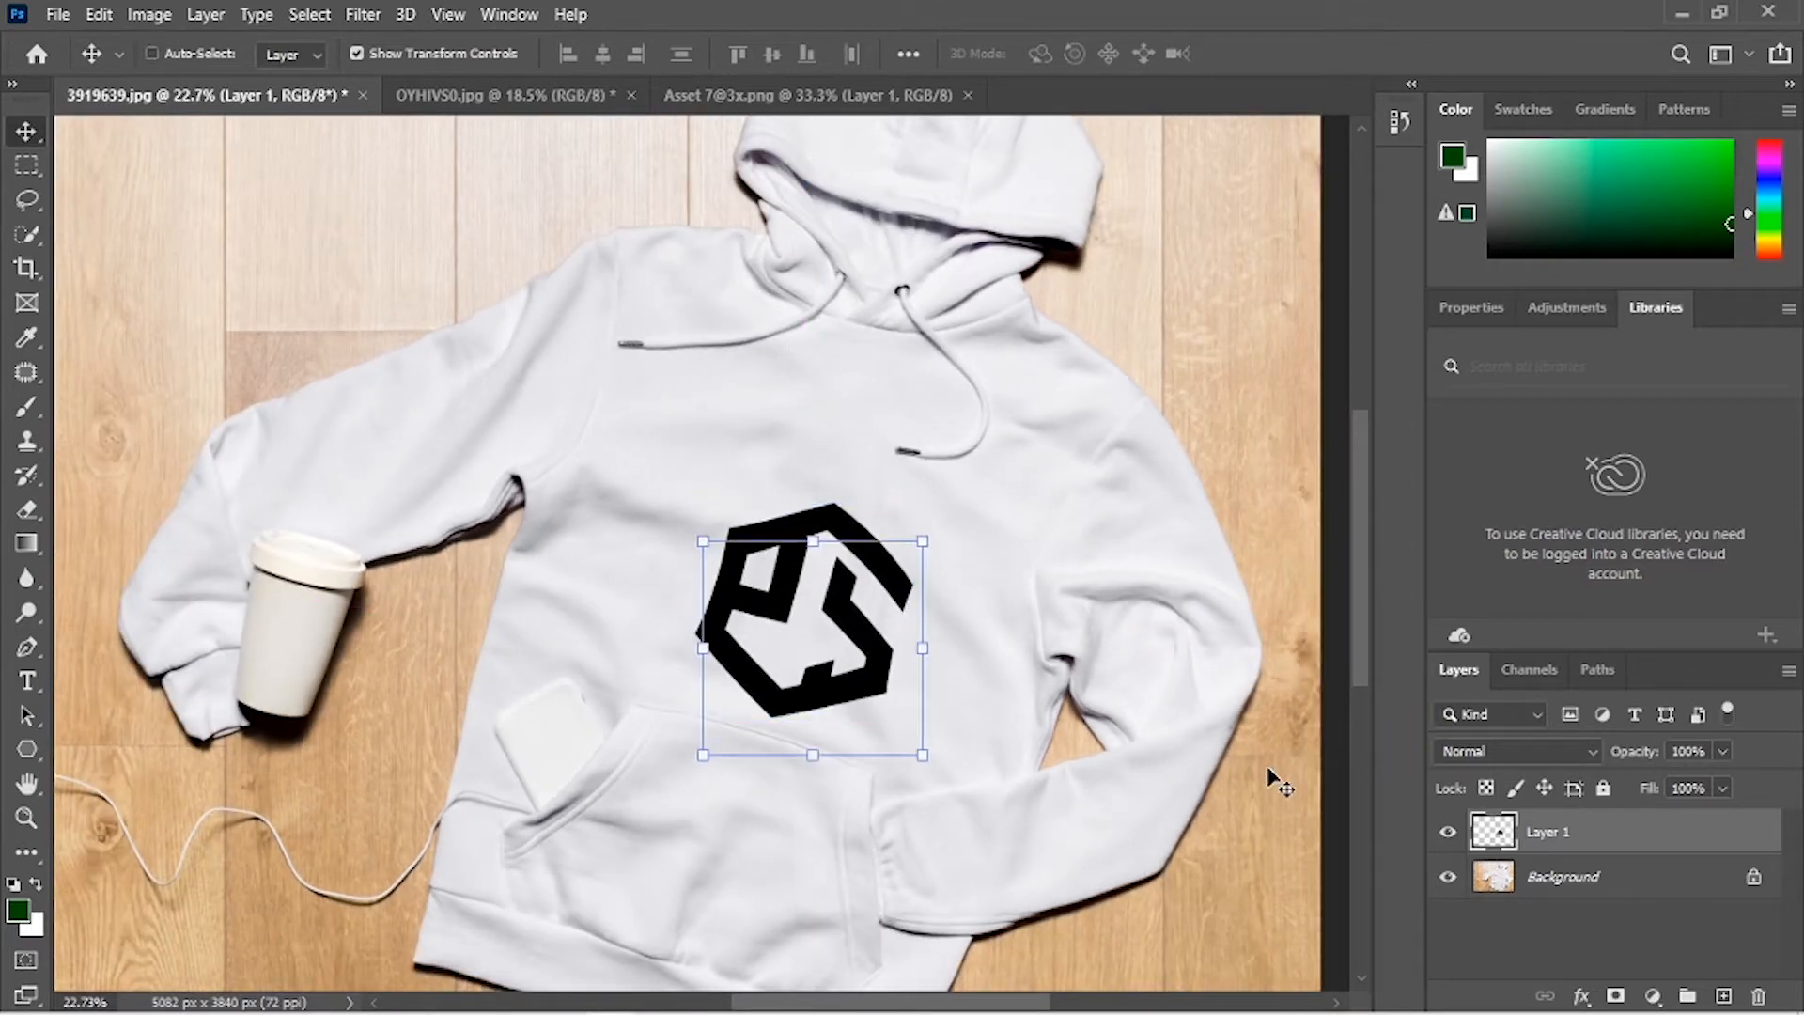
key(ctrl+z)
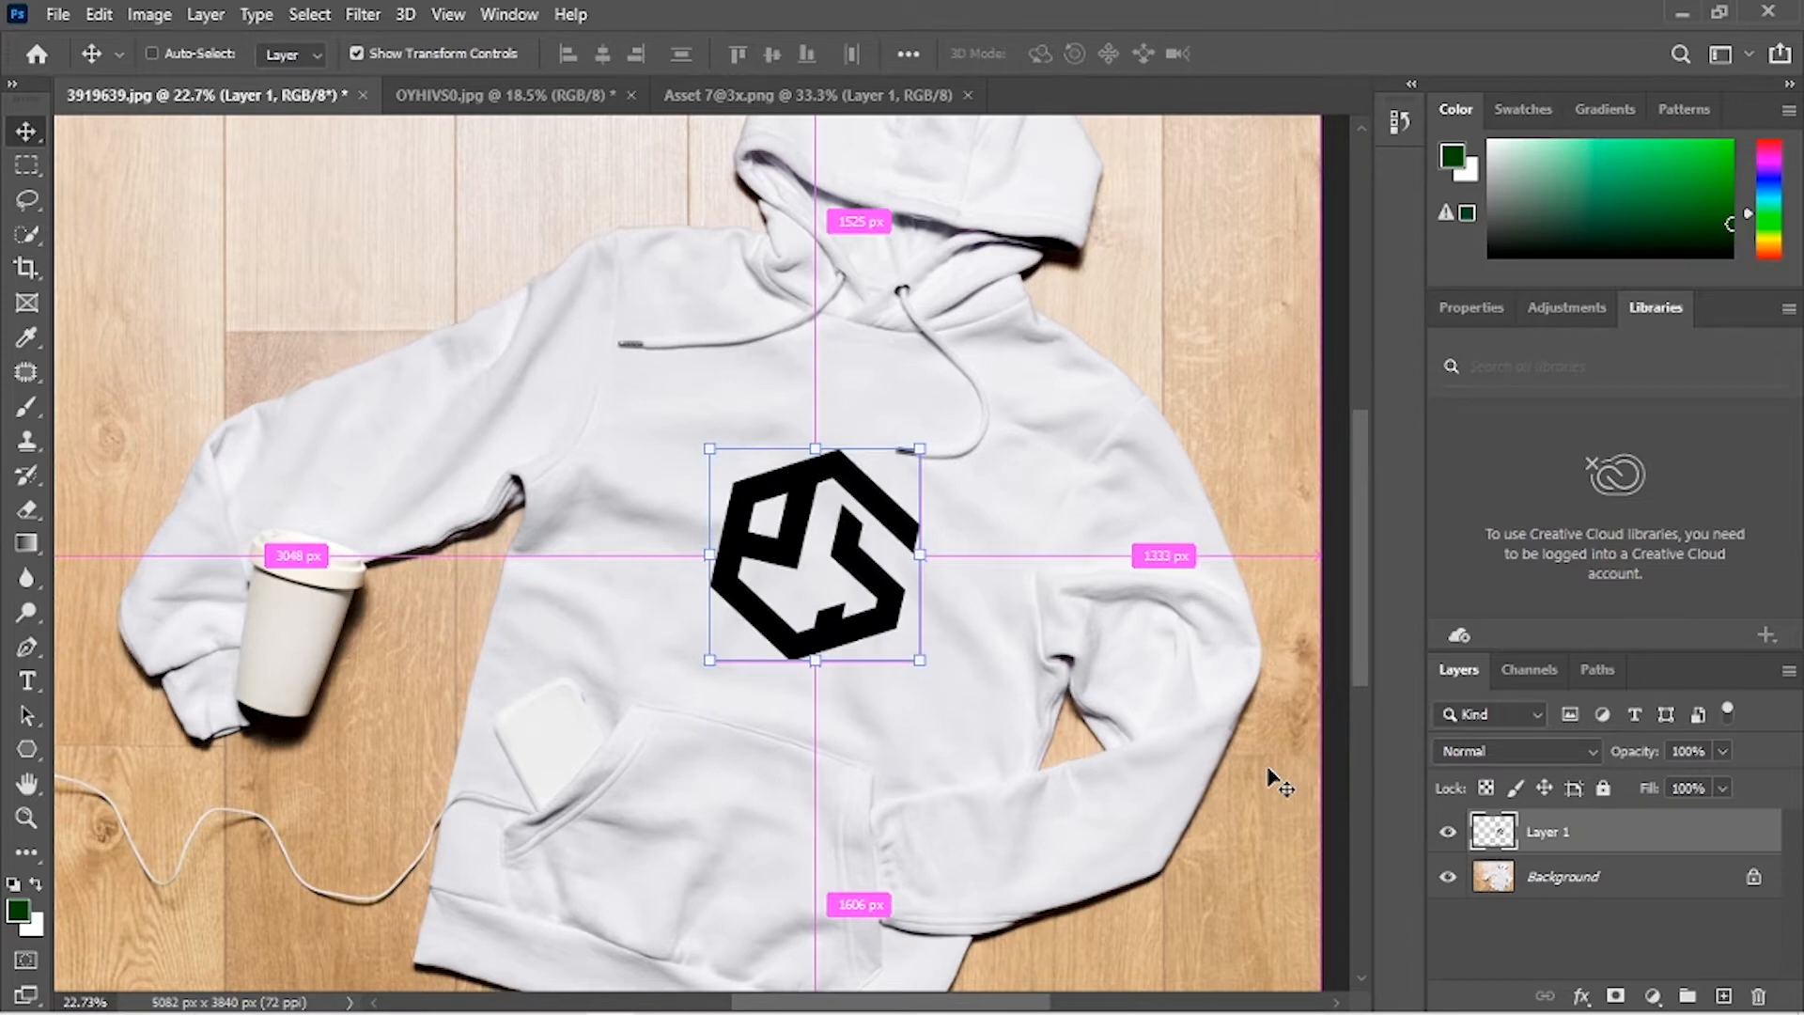
ctrl+click(1288, 564)
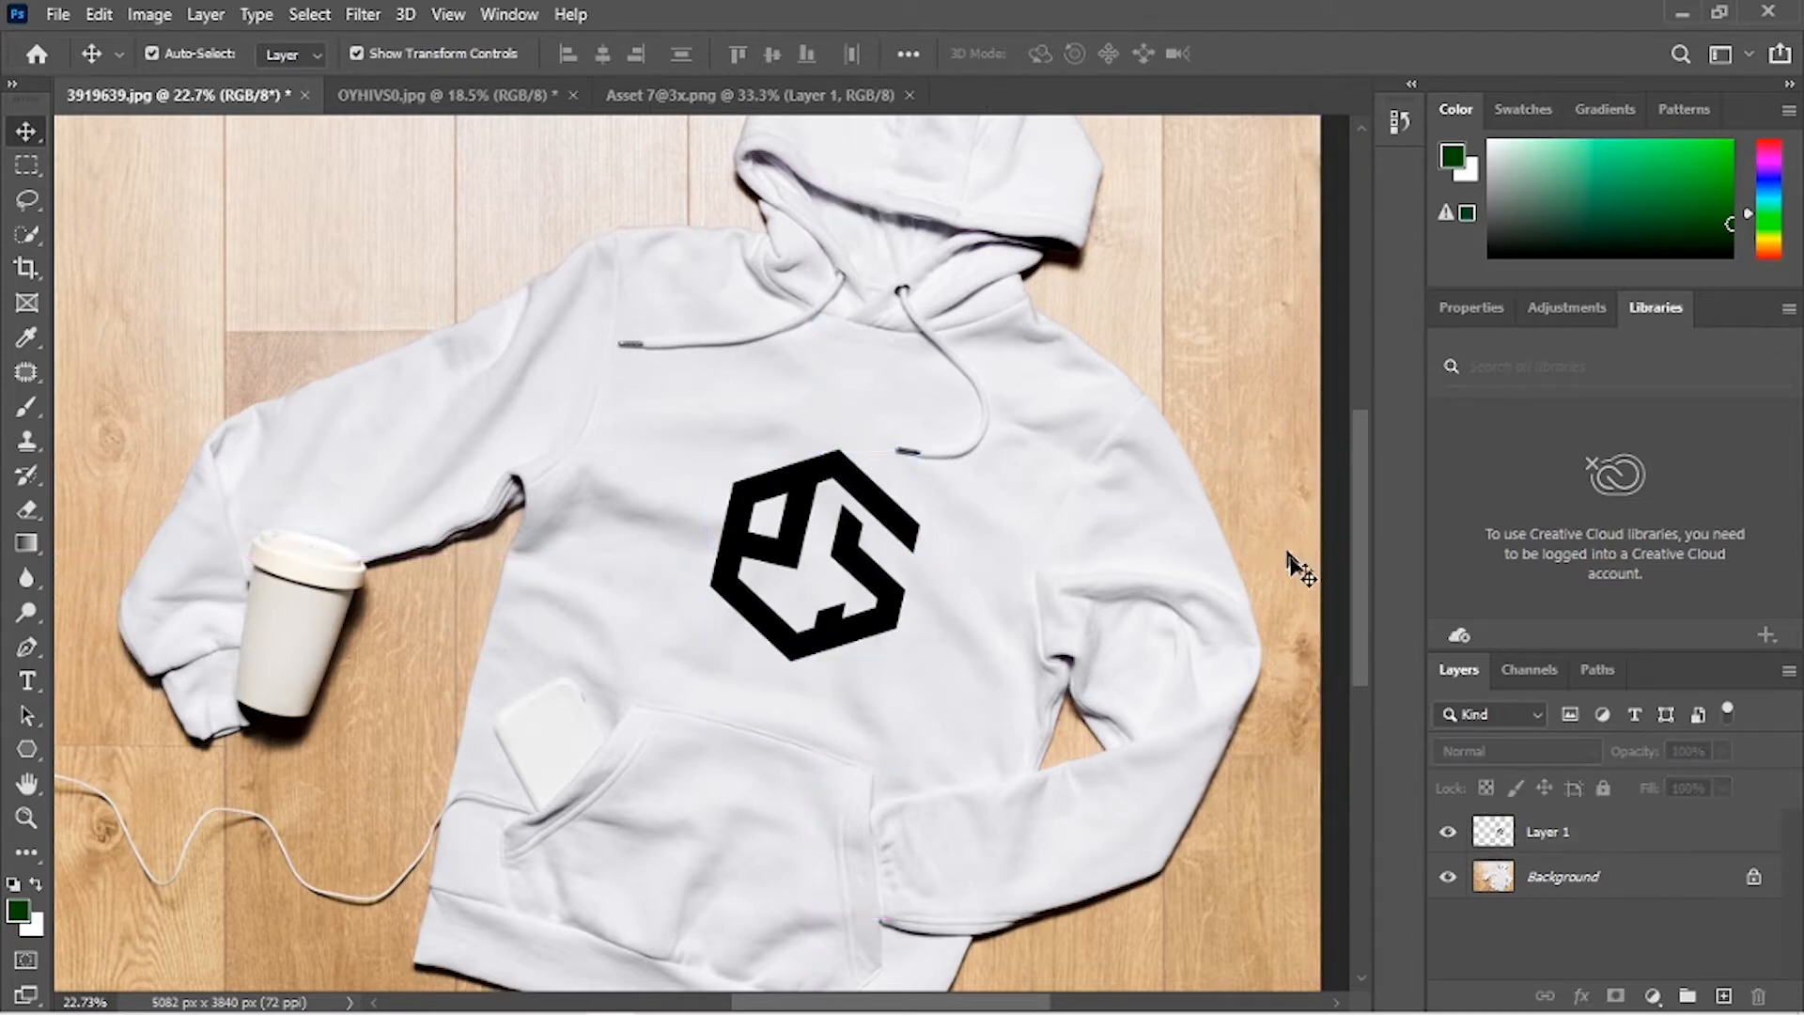
scroll(1274, 578, down, 1)
key(ctrl+z)
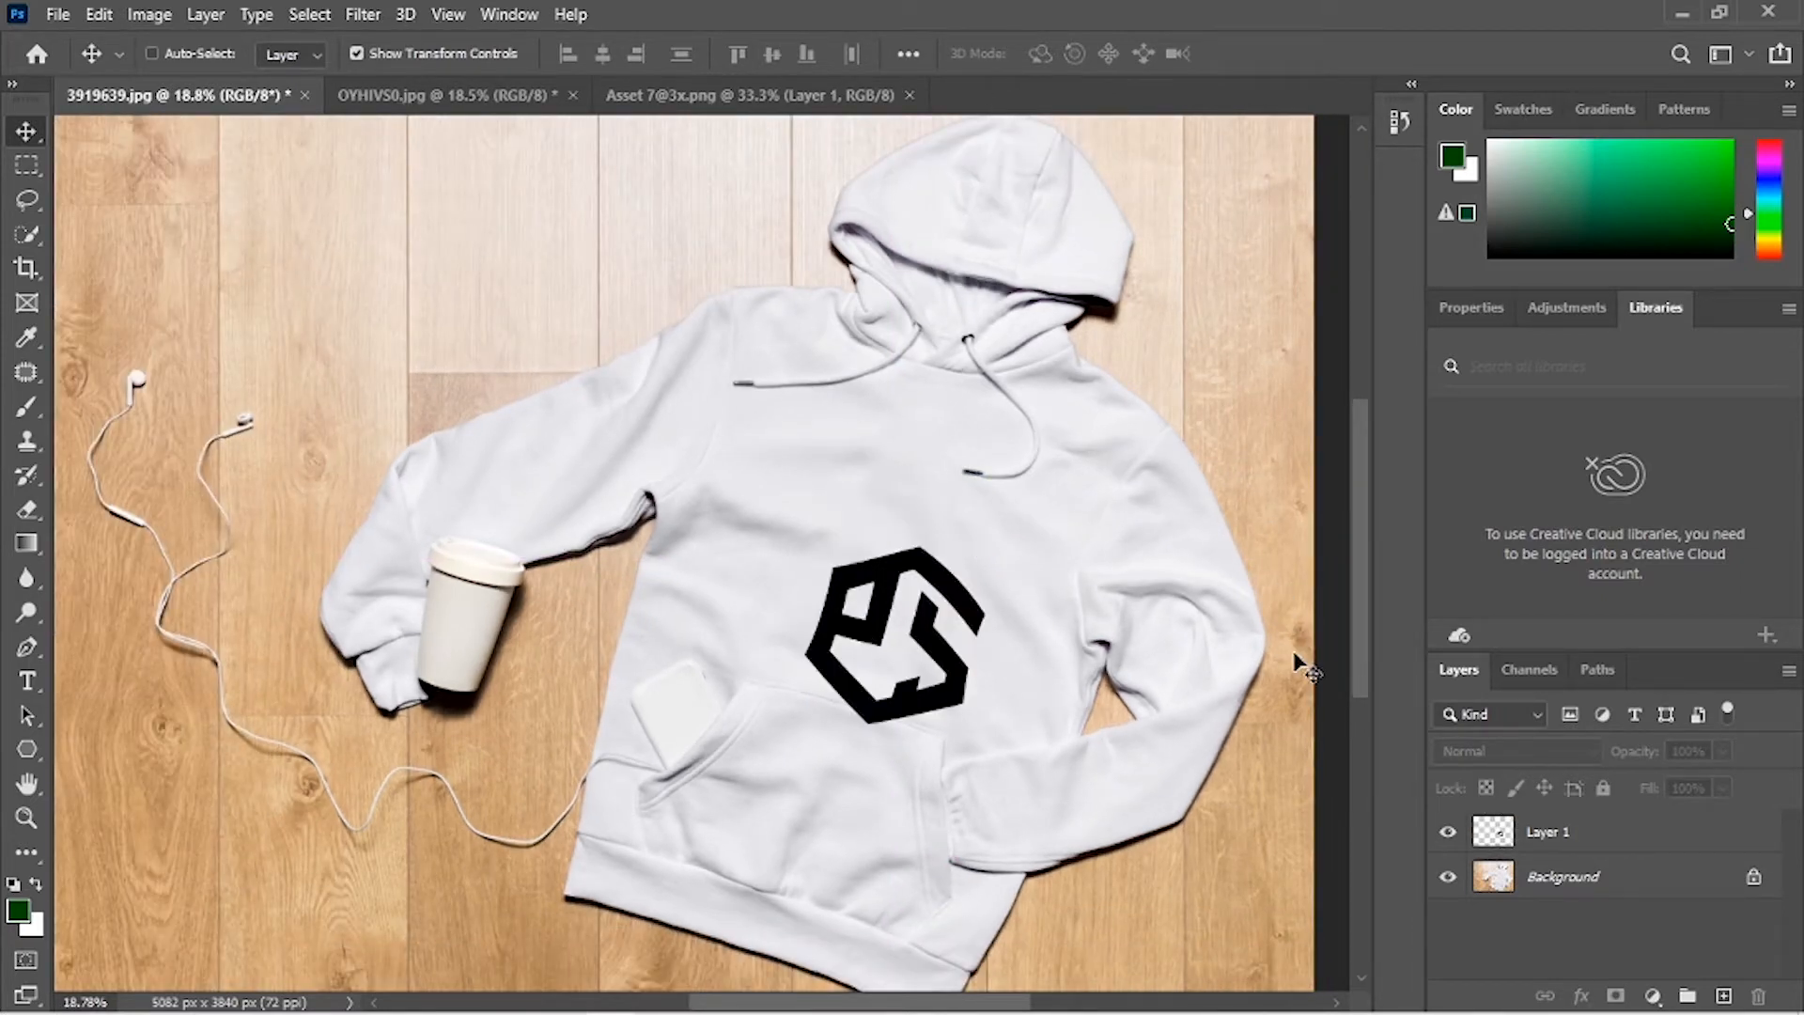
key(ctrl+z)
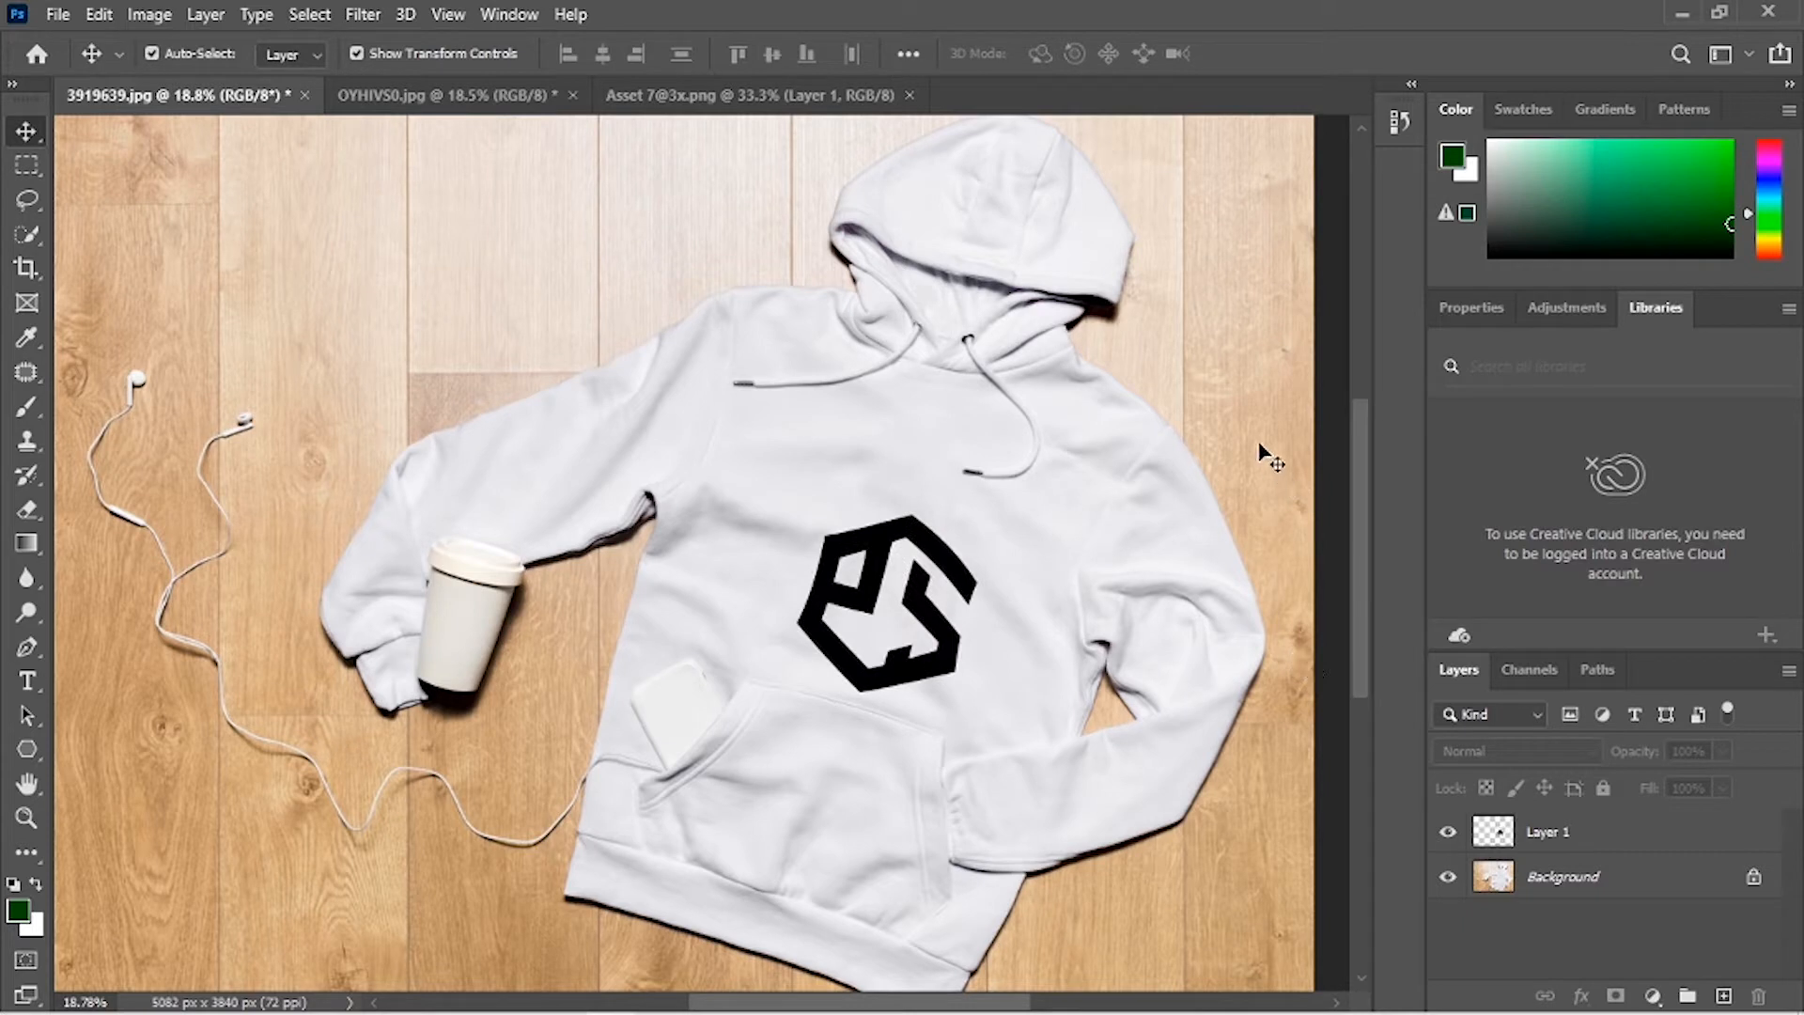
Step: Nudge the logo slightly farther up the chest and set Layer 1's blend mode to Multiply
drag(865, 600, 864, 575)
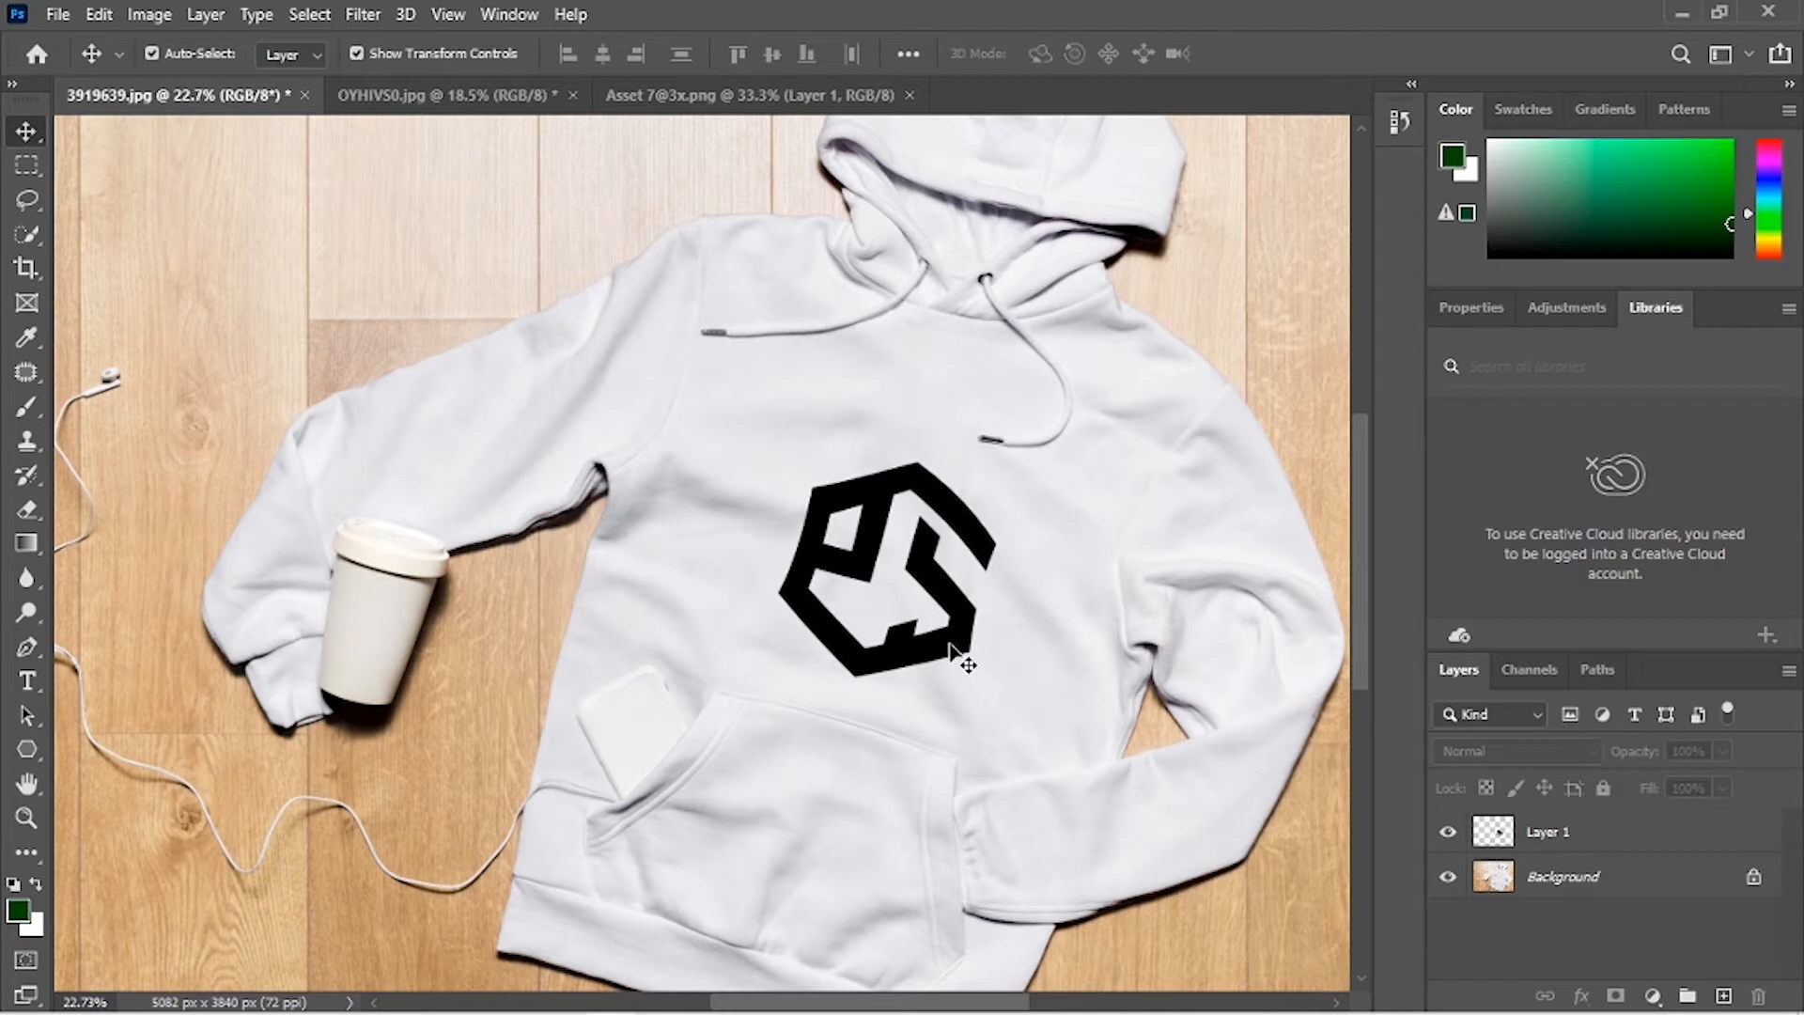
click(1600, 833)
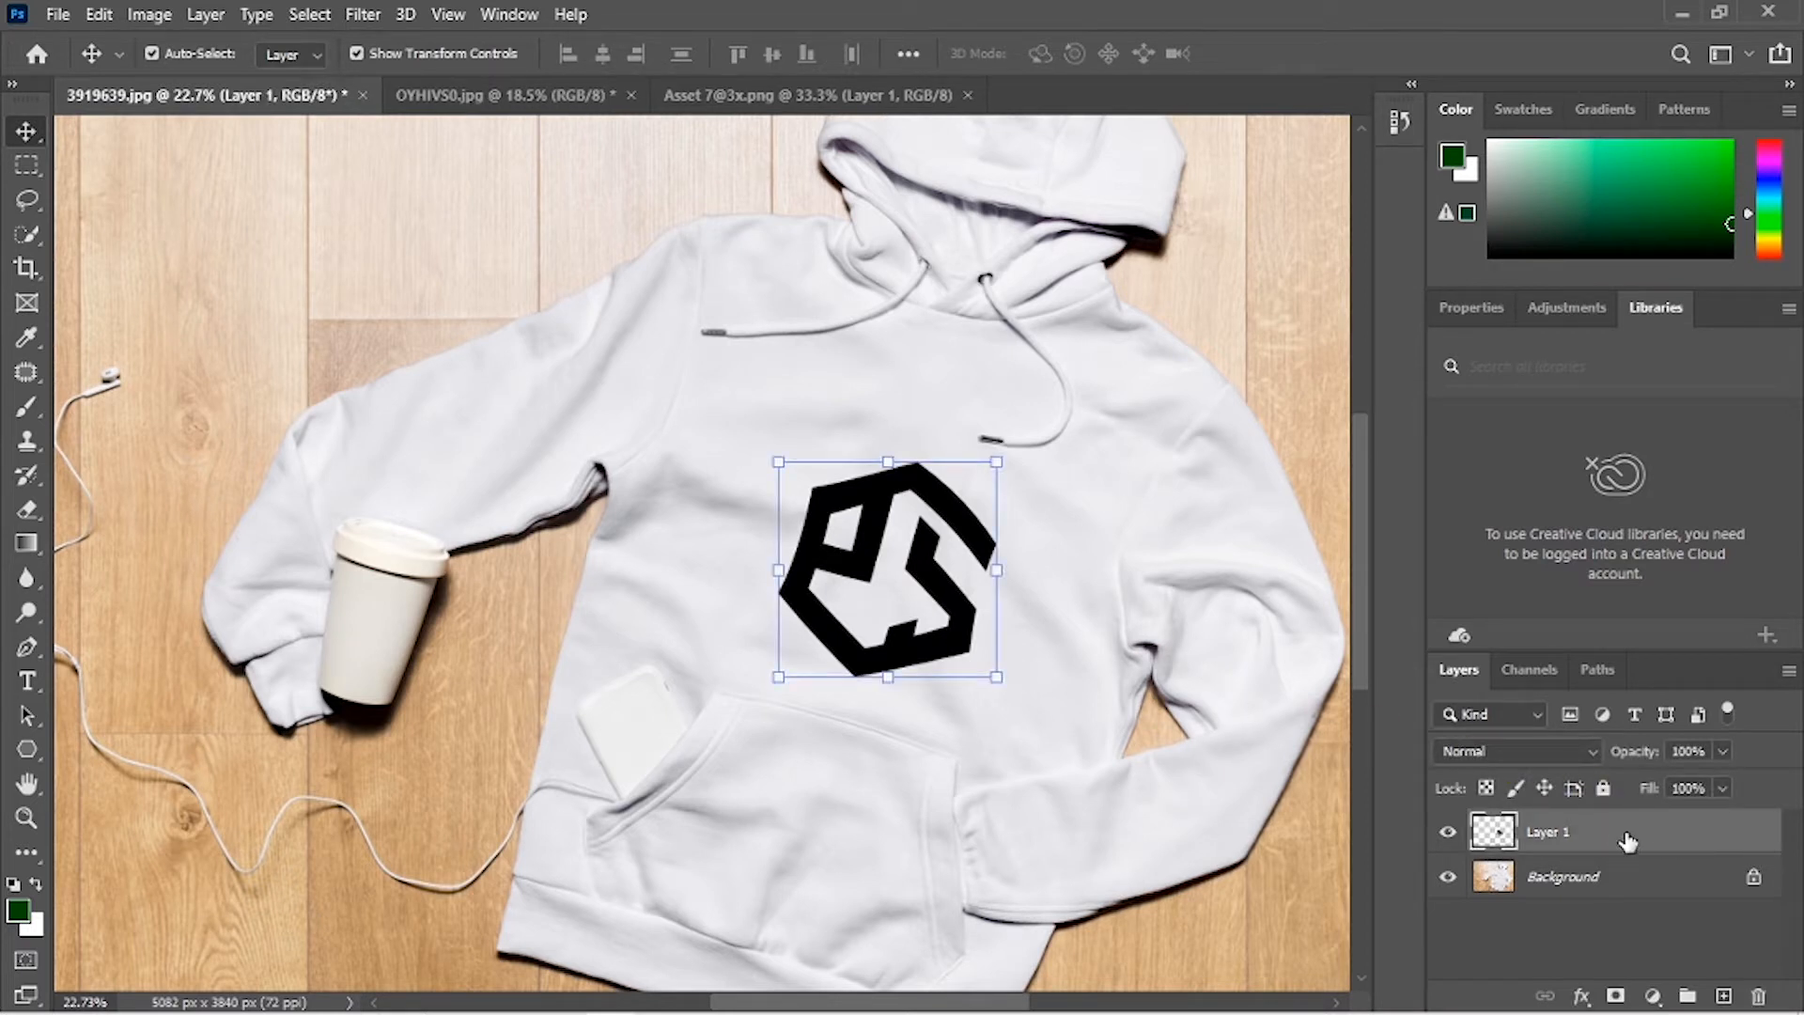
click(1560, 763)
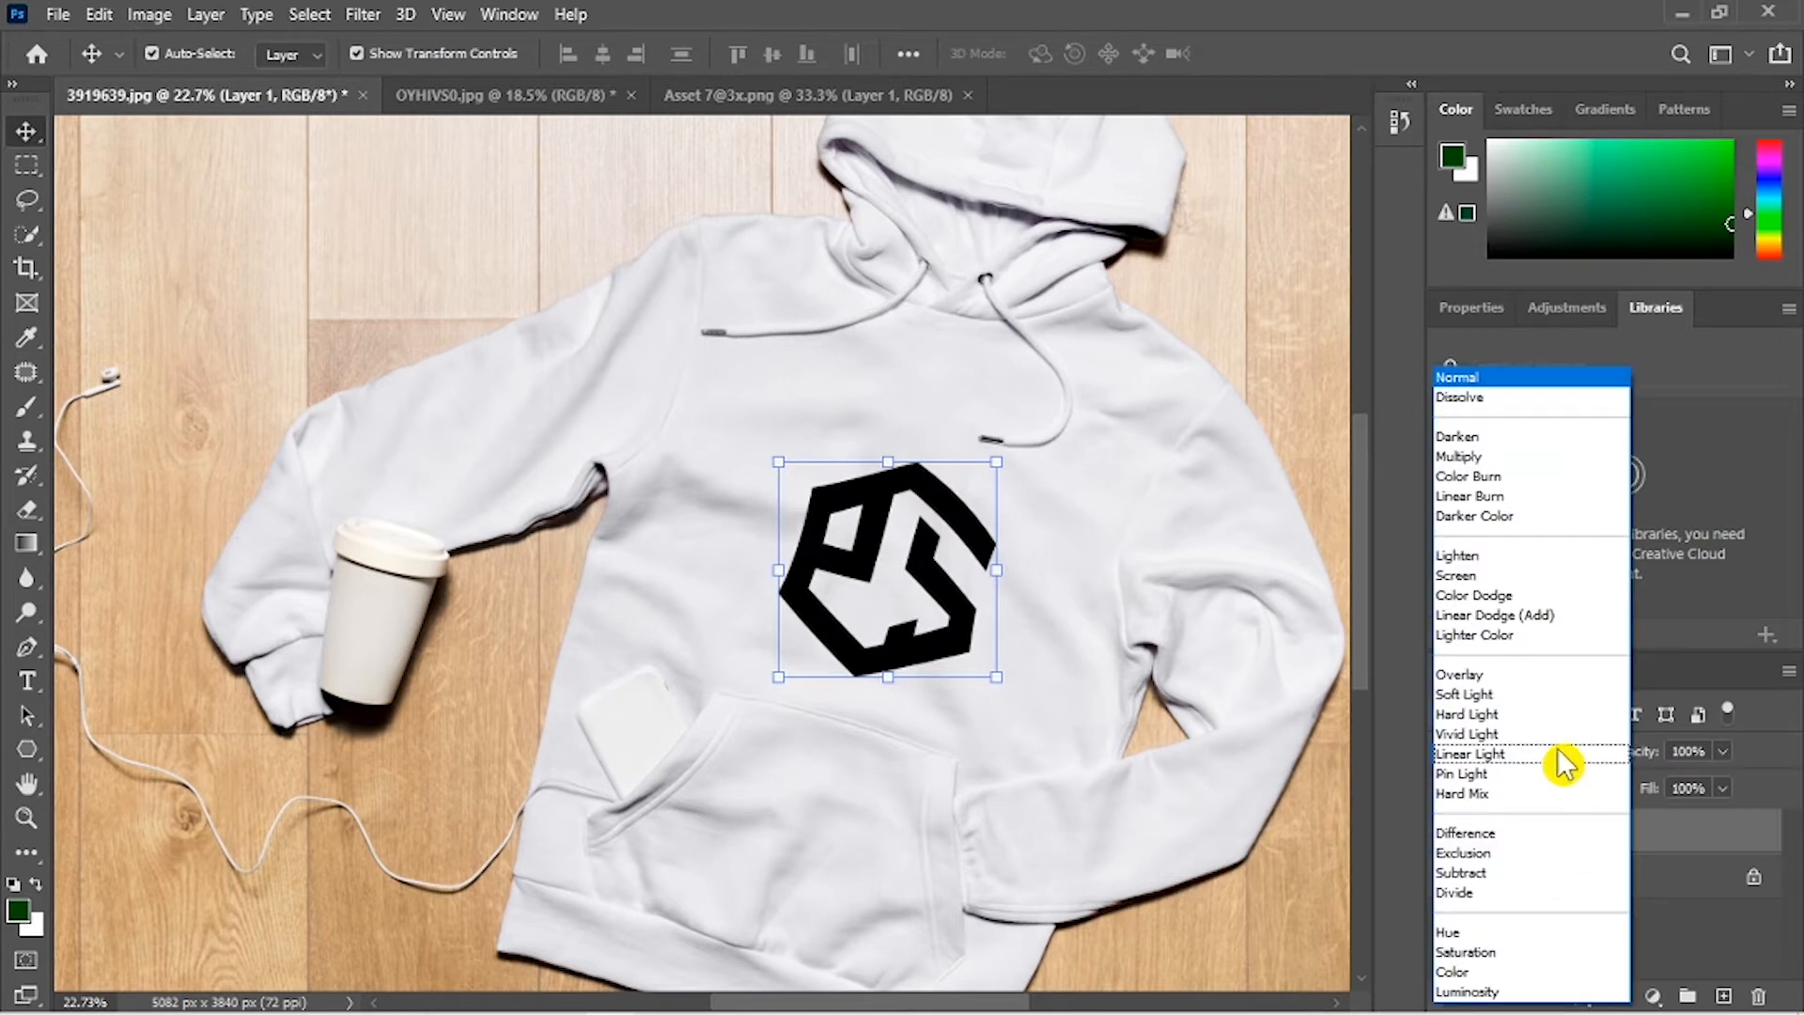
click(1500, 460)
click(1500, 763)
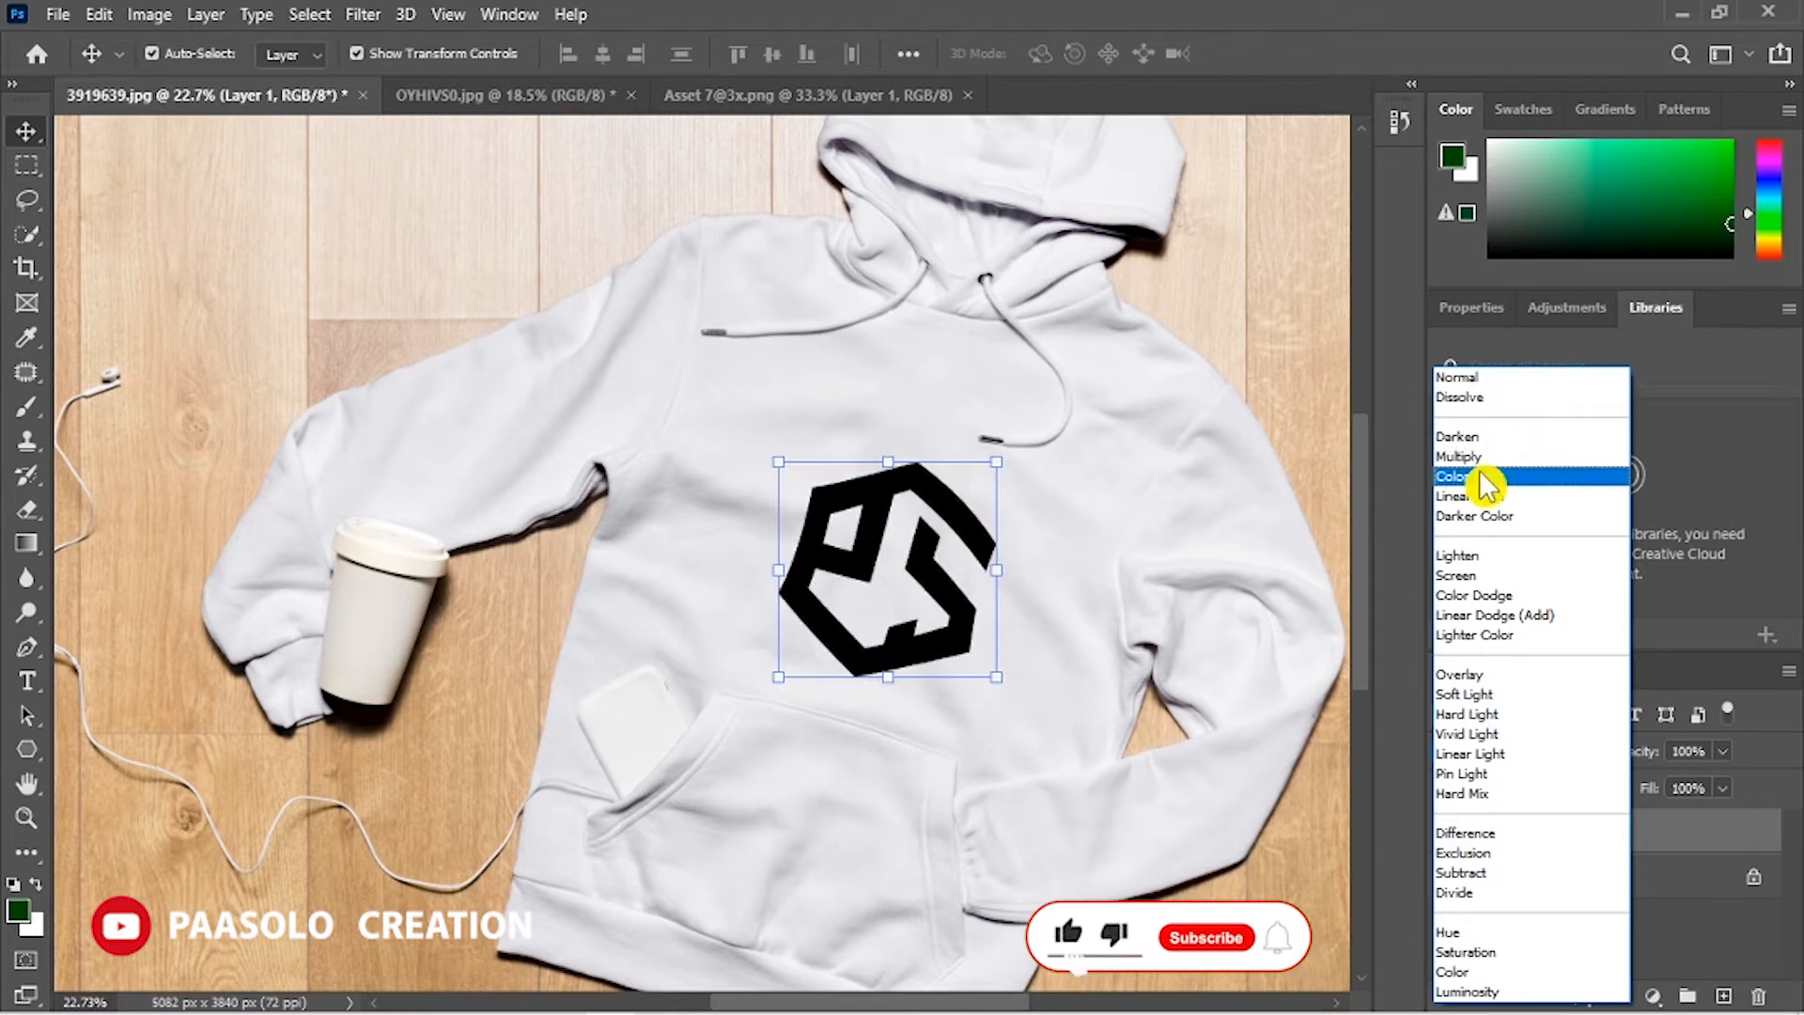
click(1488, 460)
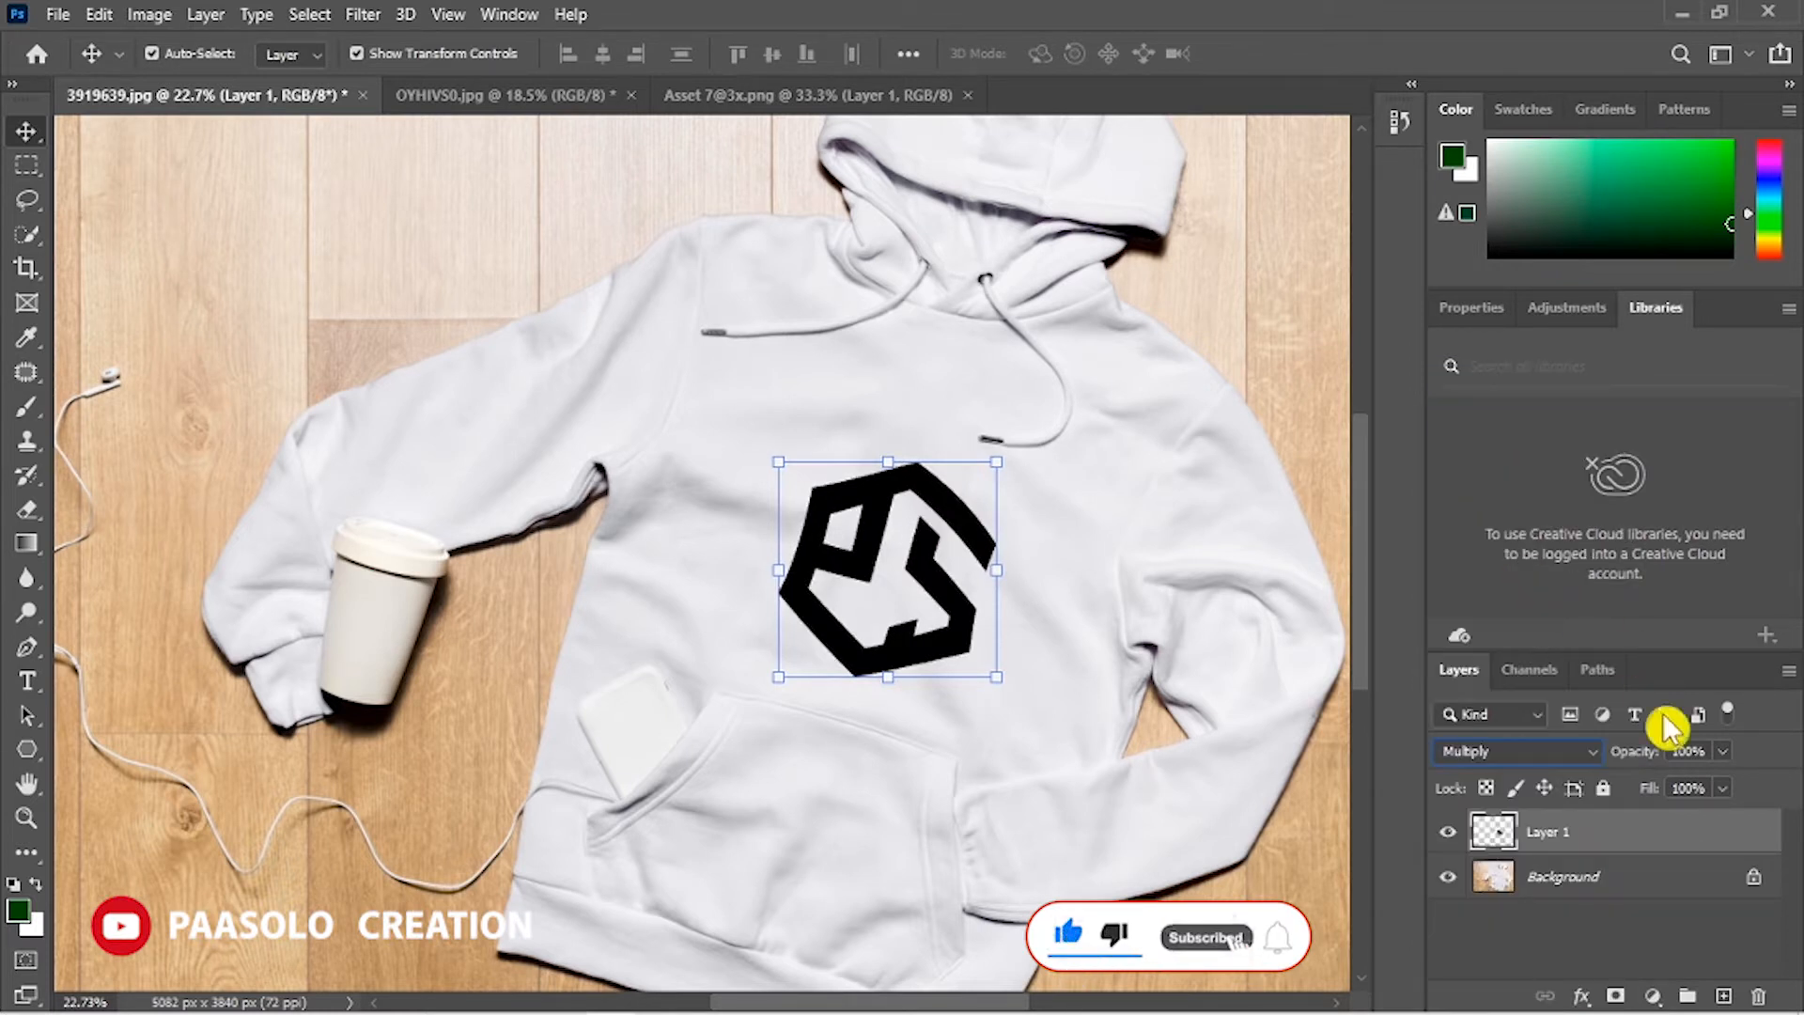
Step: Lower the opacity of the logo's layer to 83%
drag(1650, 766, 1646, 763)
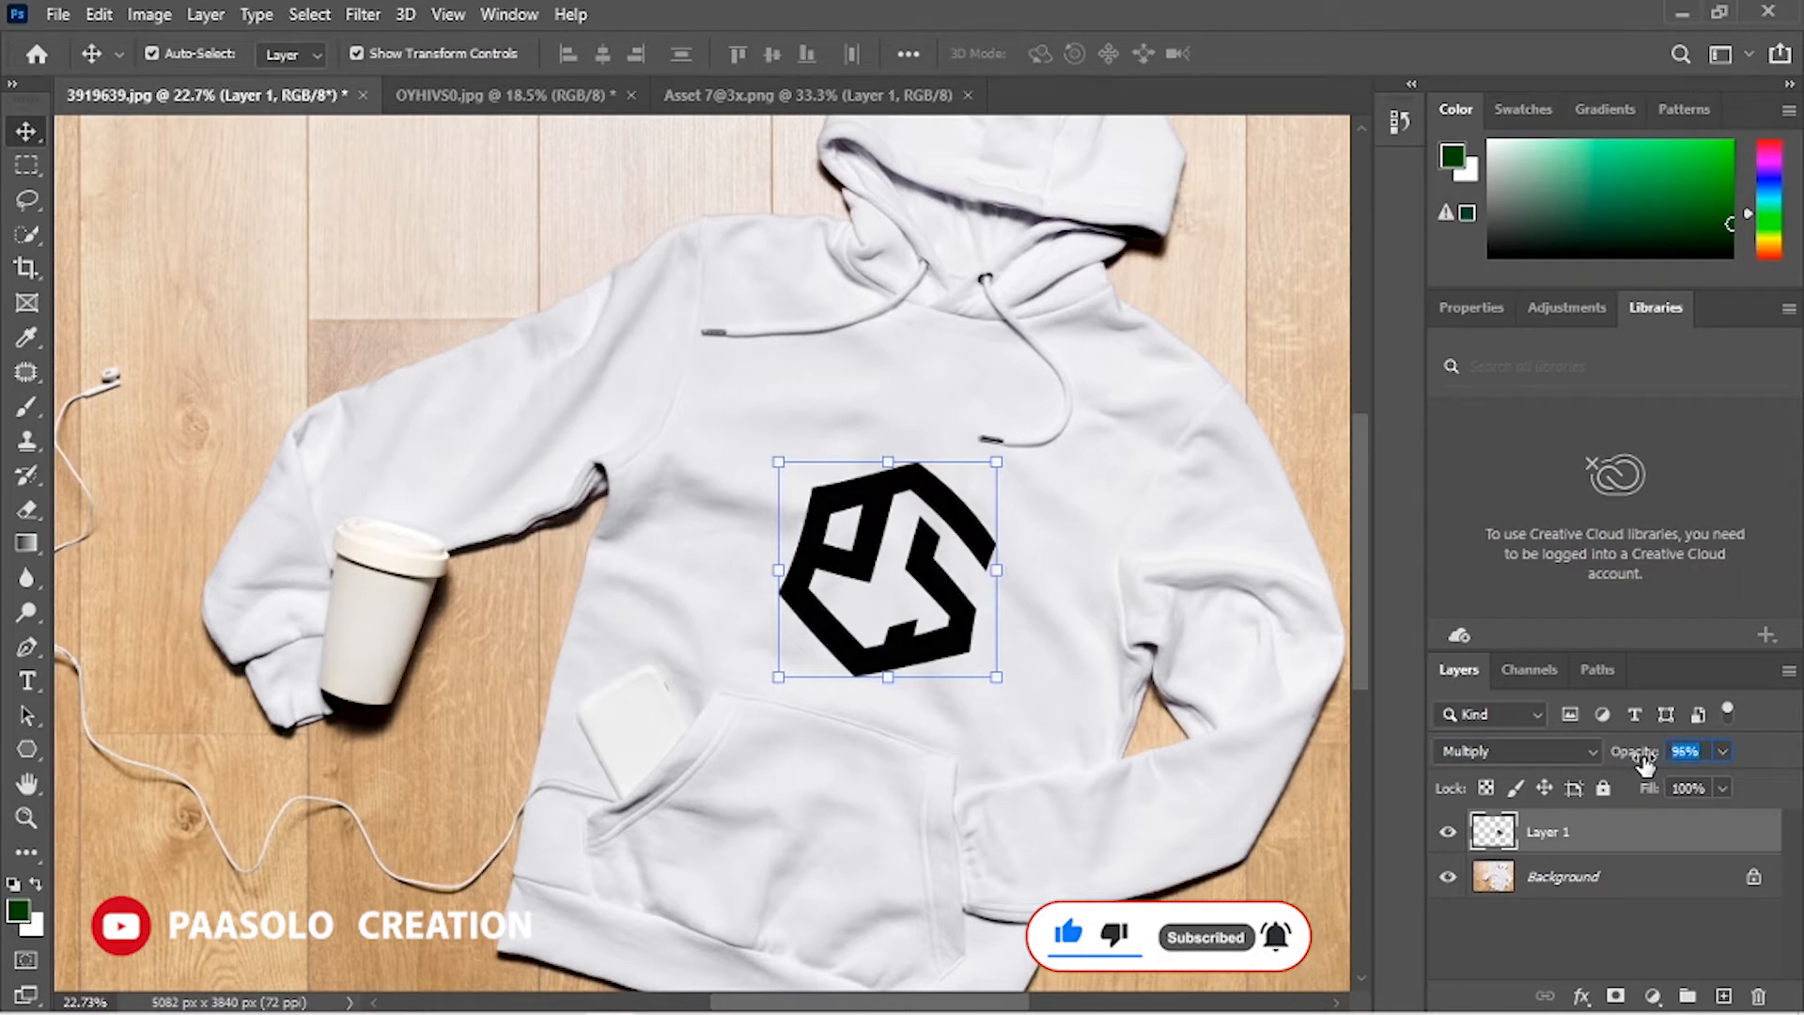
drag(1646, 763, 1640, 766)
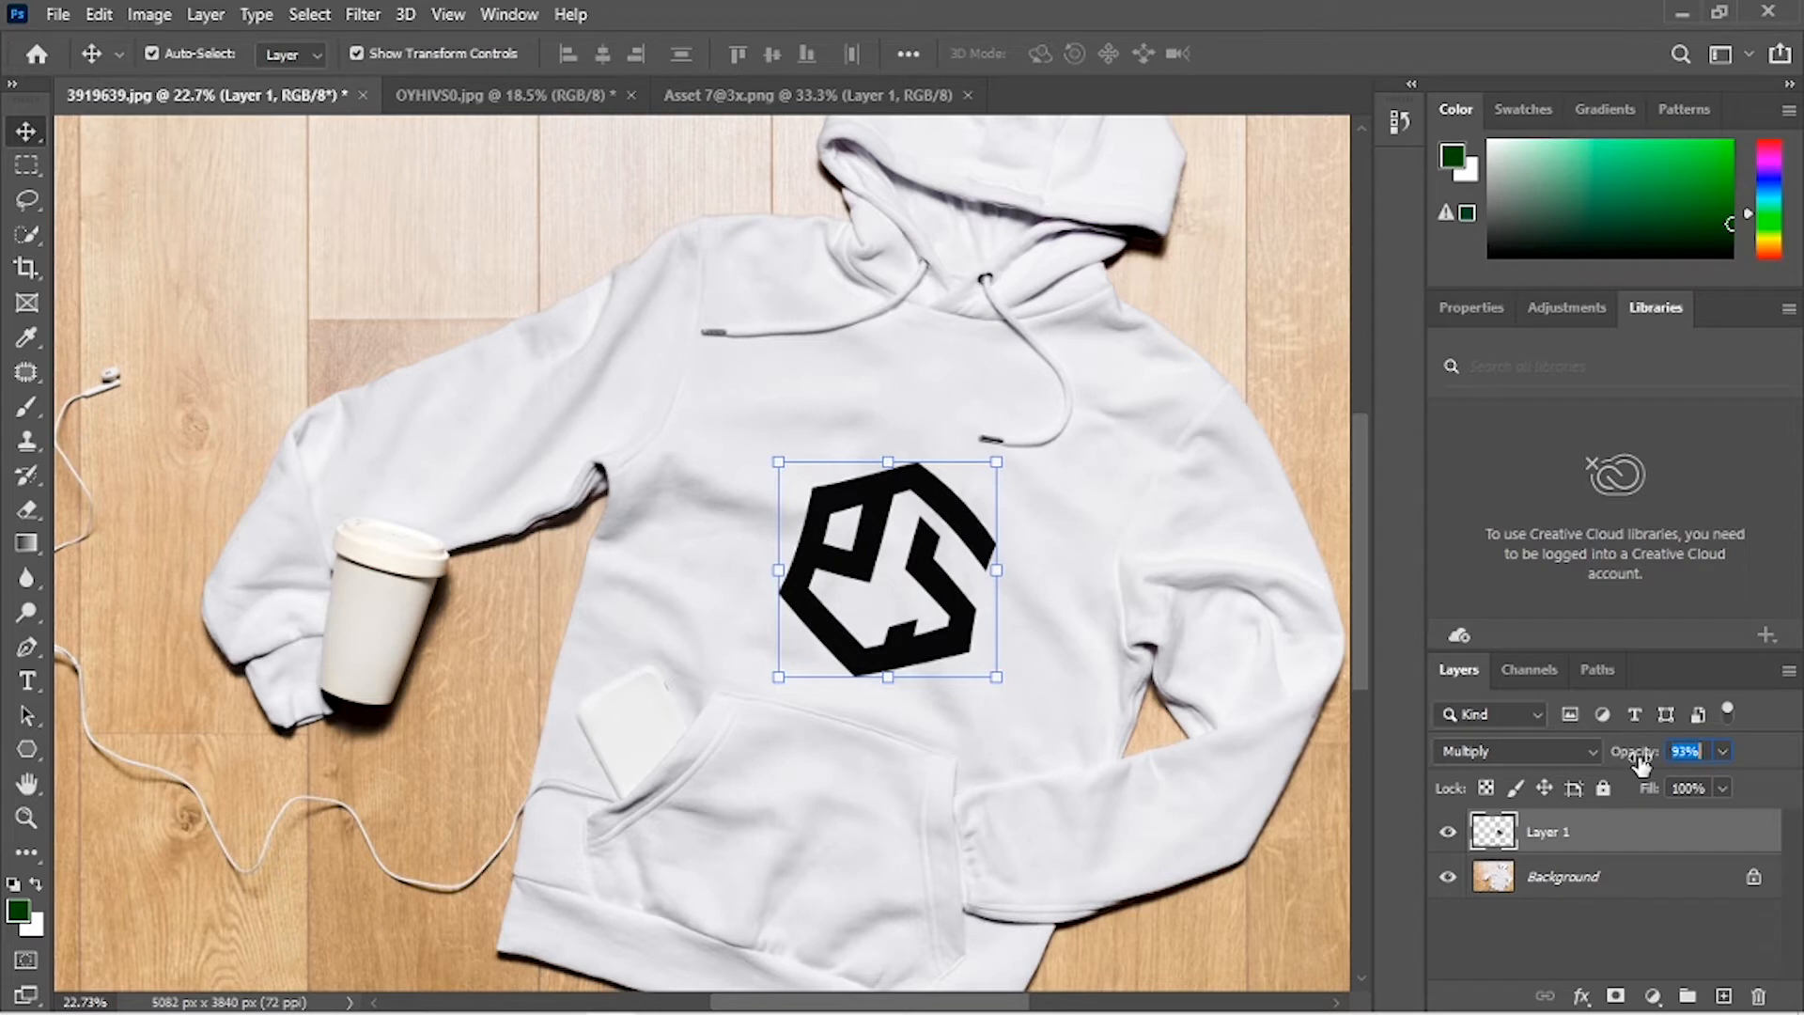
drag(1635, 763, 1628, 764)
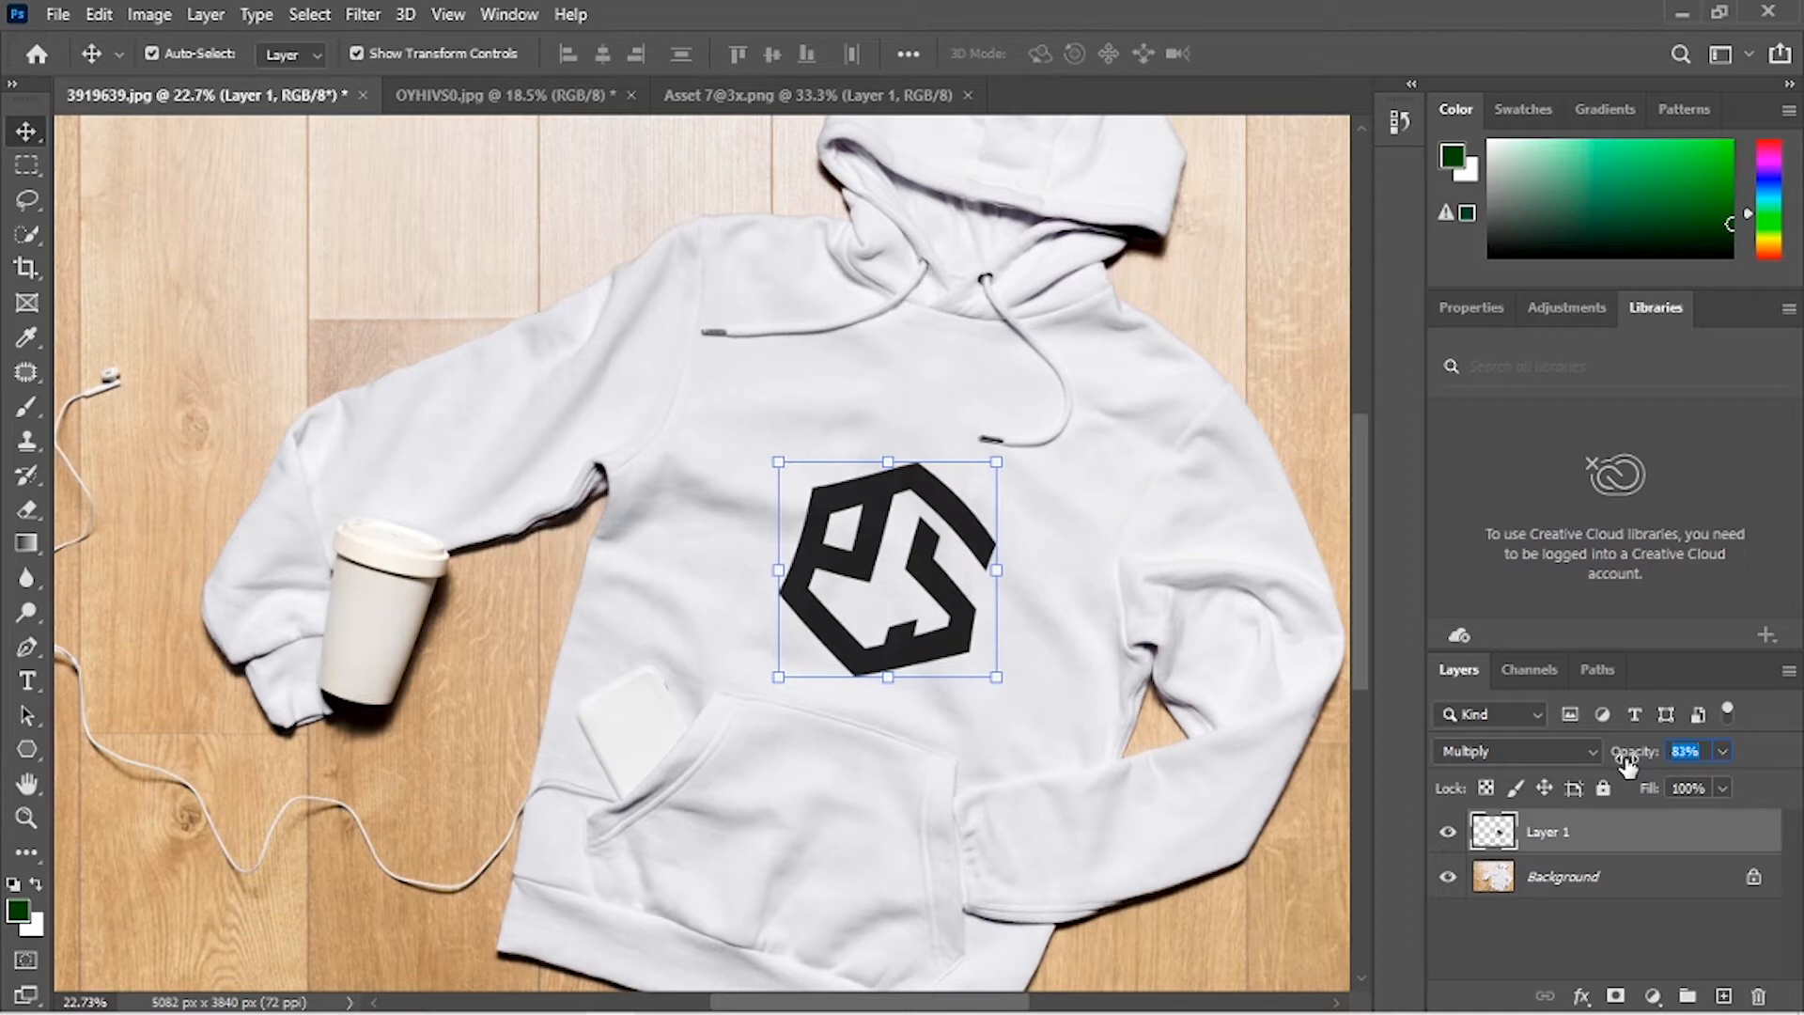
Step: Examine the blended logo on the hoodie up close and in the full photo
scroll(934, 583, up, 10)
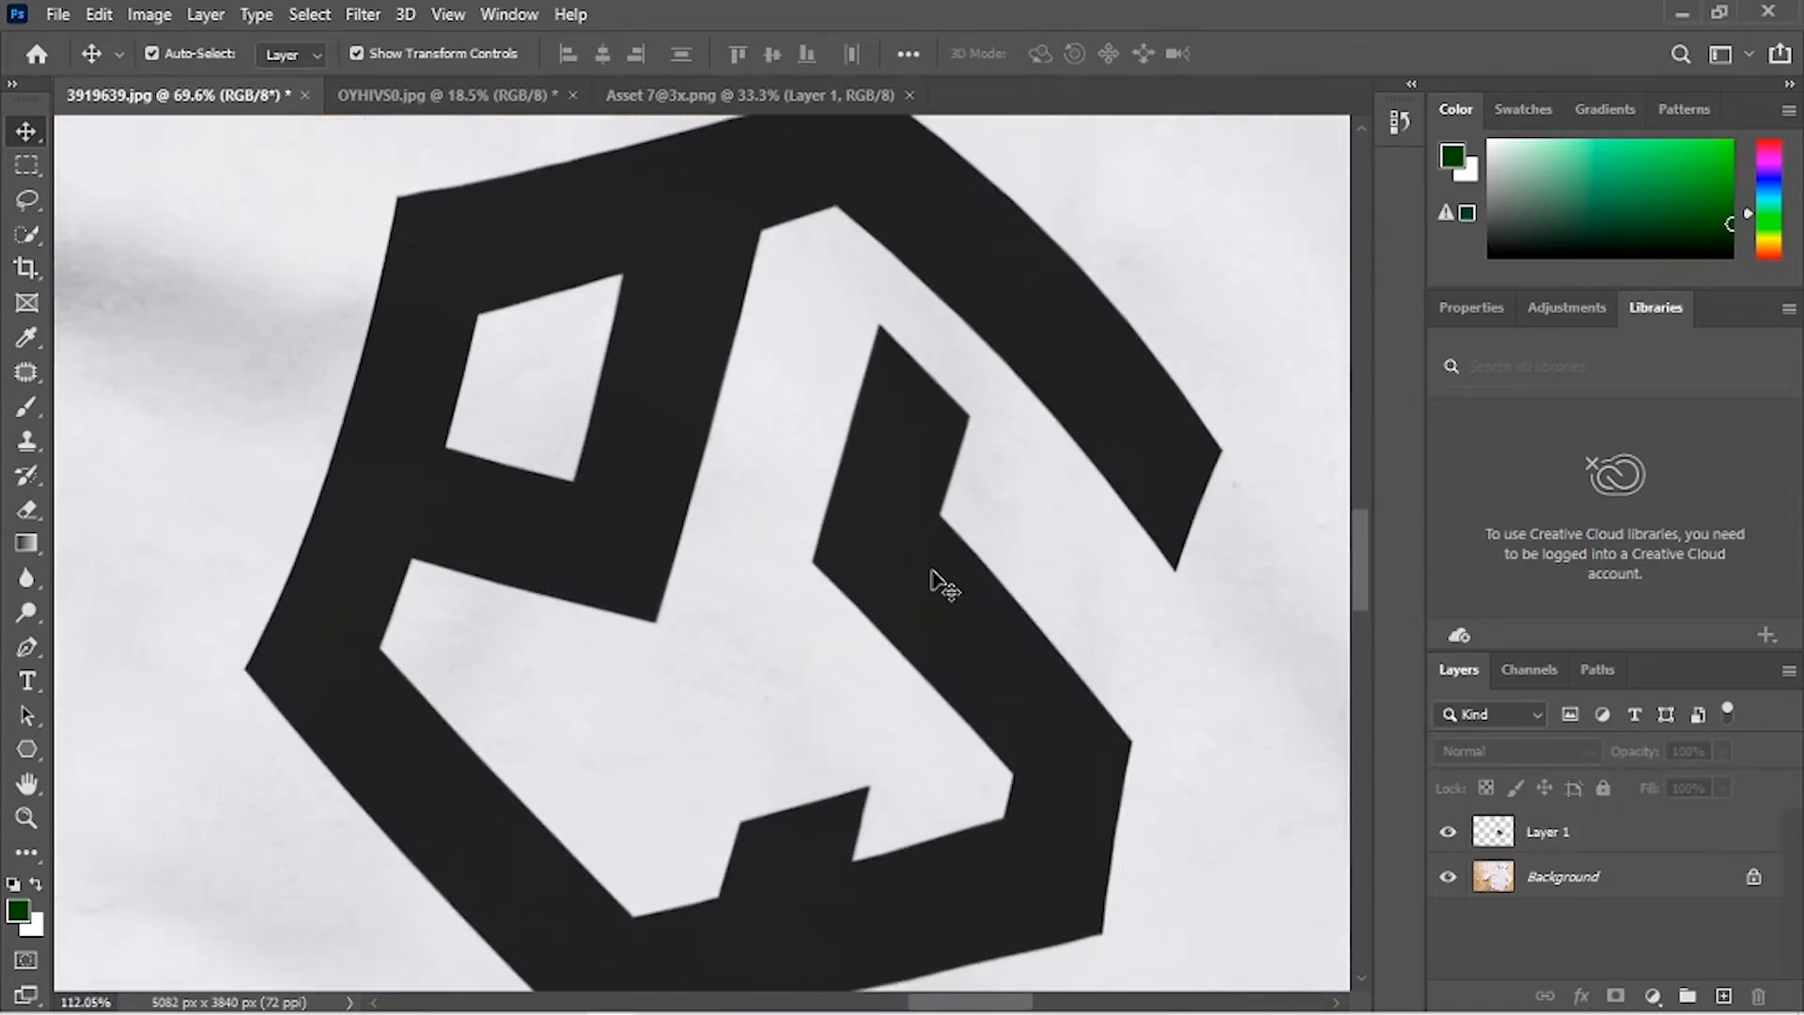
scroll(940, 580, down, 10)
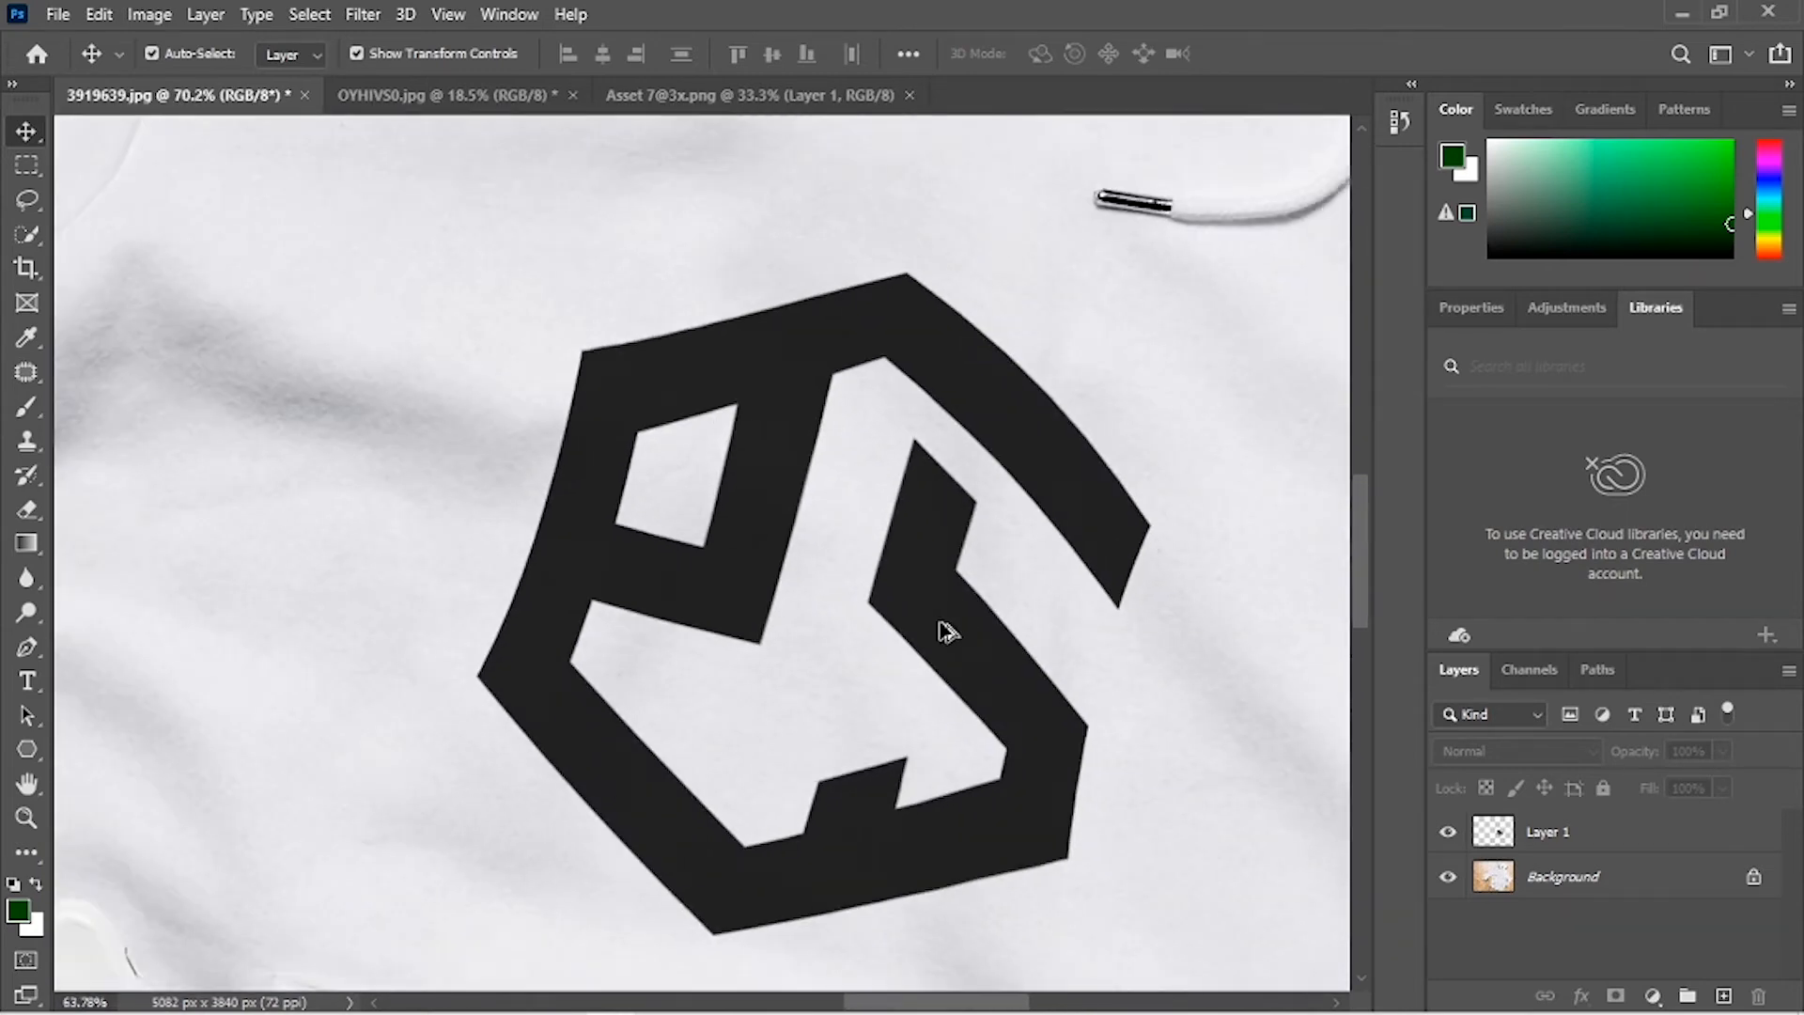
scroll(942, 628, down, 3)
scroll(960, 714, down, 2)
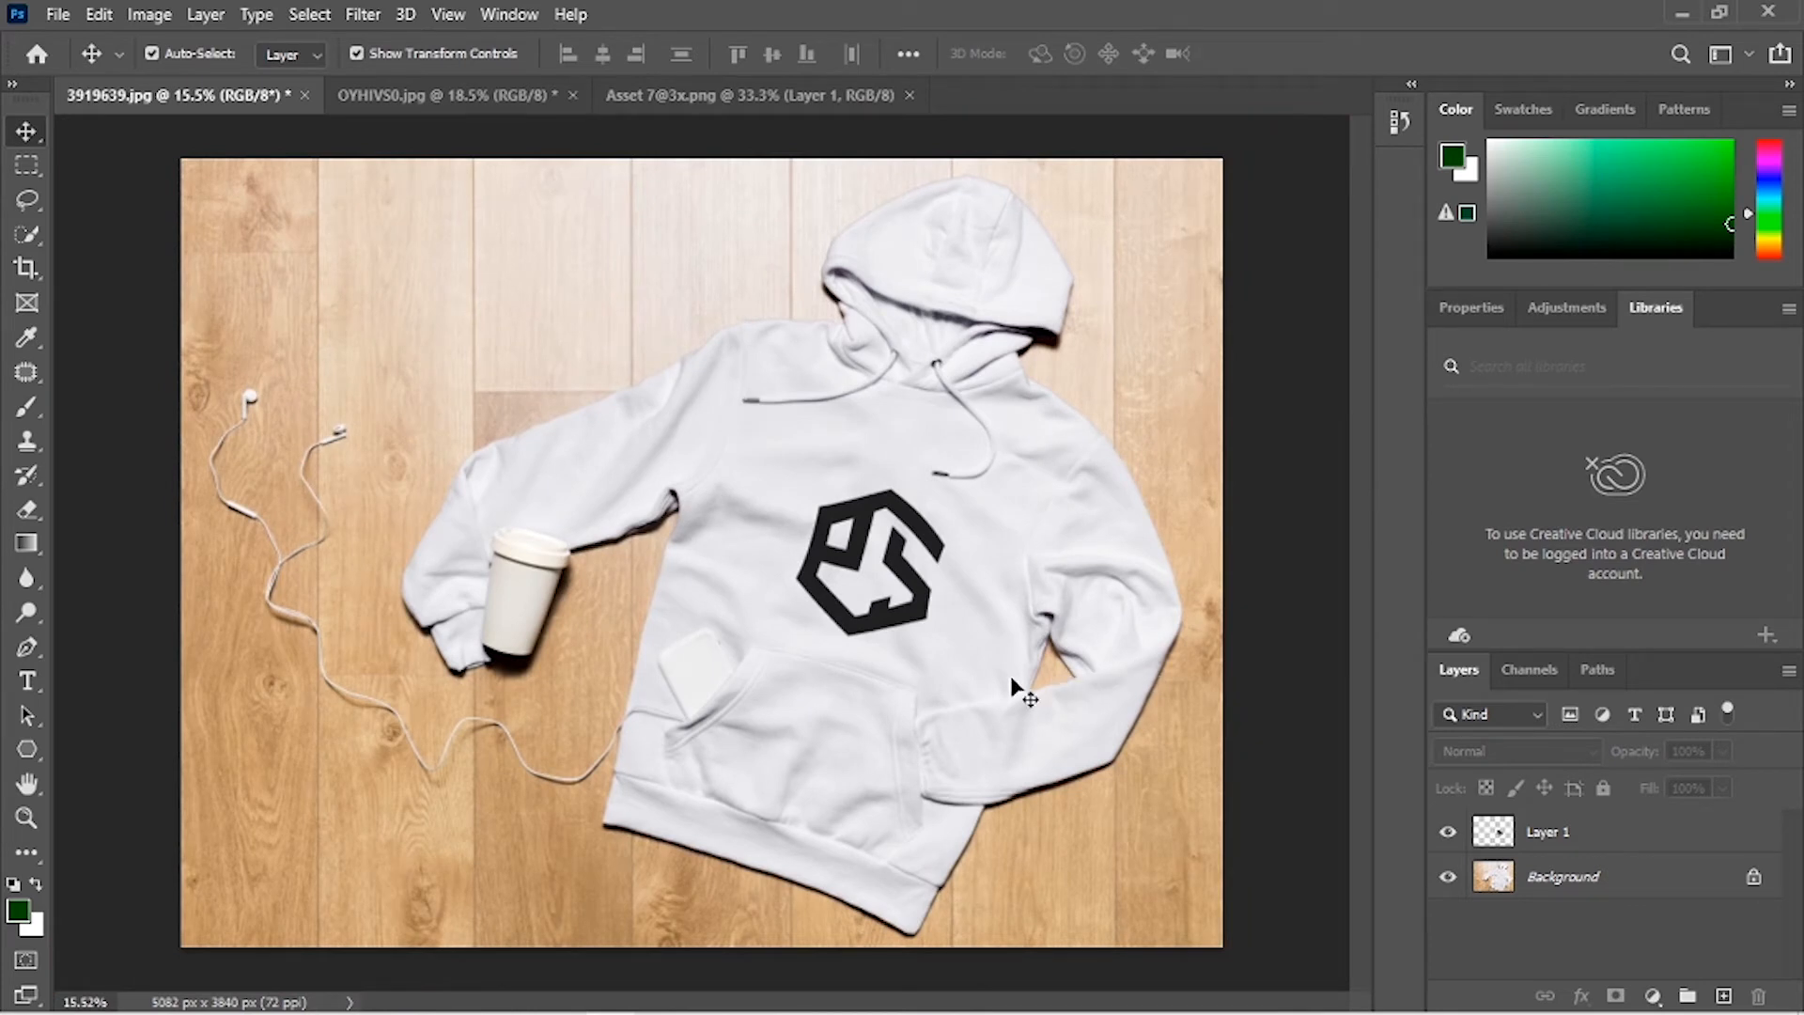
Step: Switch to the OYHIVS0.jpg cap photo and delete Layer 1, Layer 2 and Layer 3
click(435, 95)
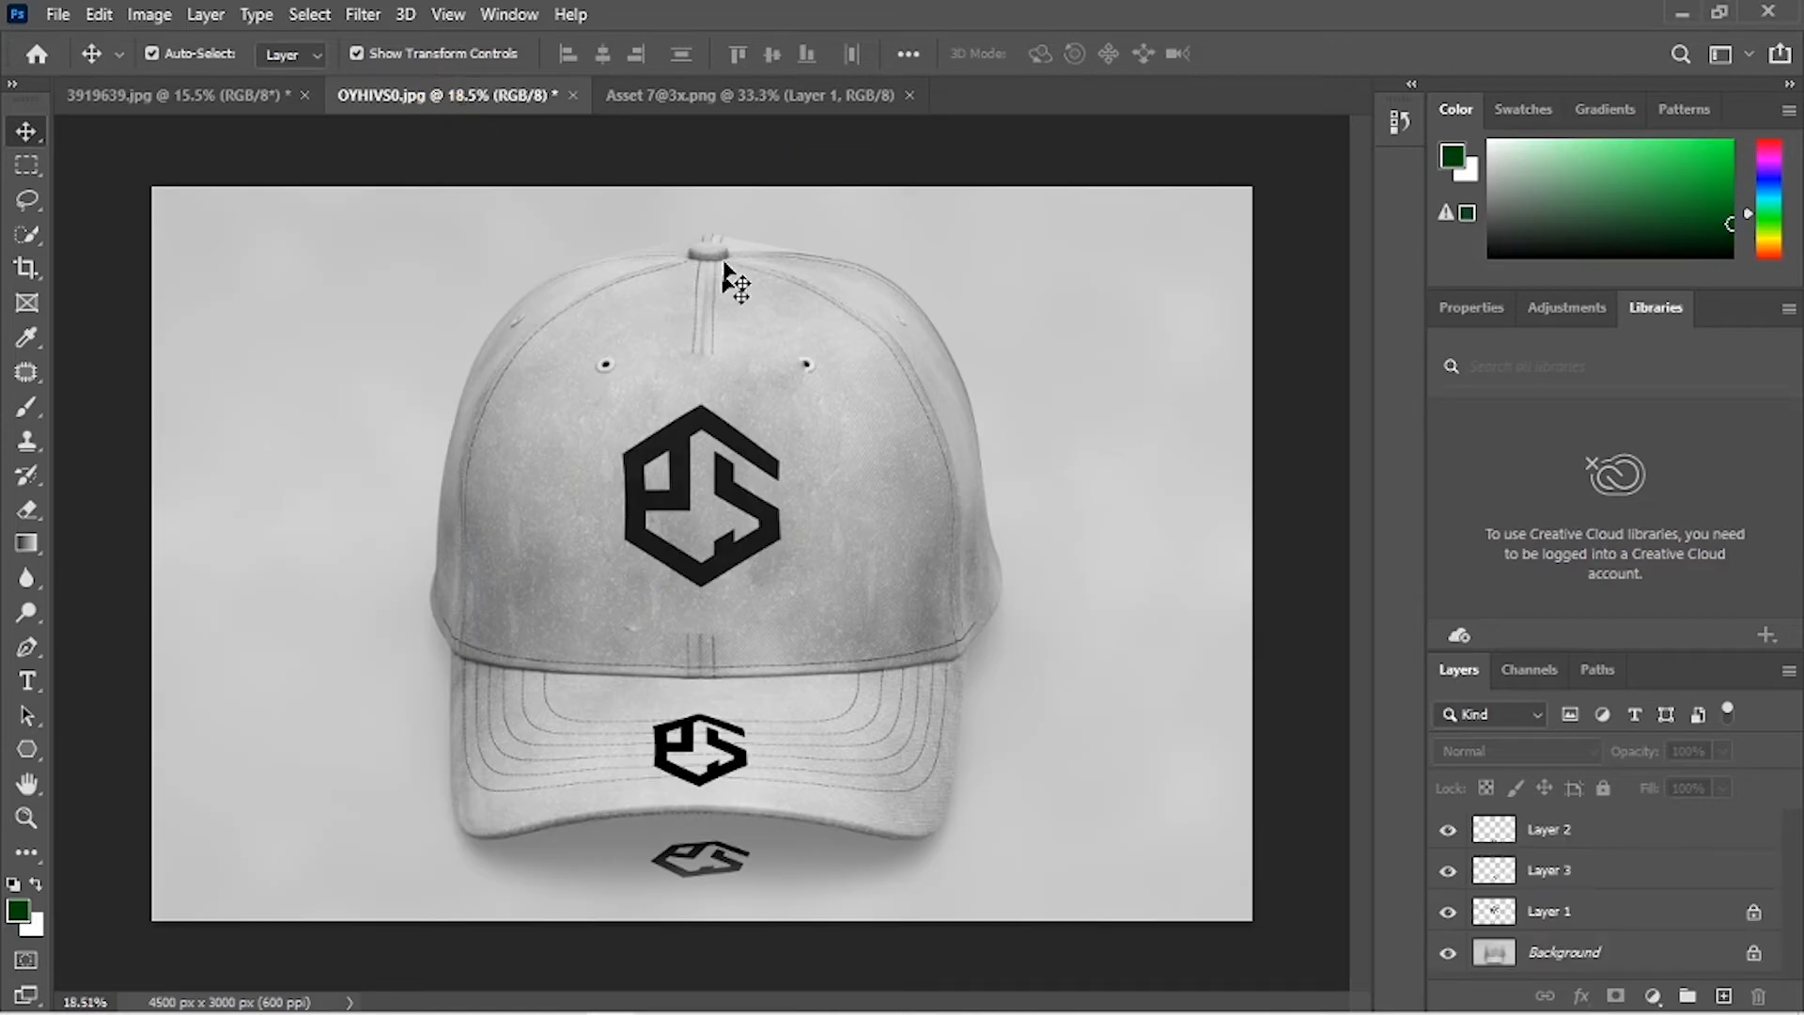
click(697, 94)
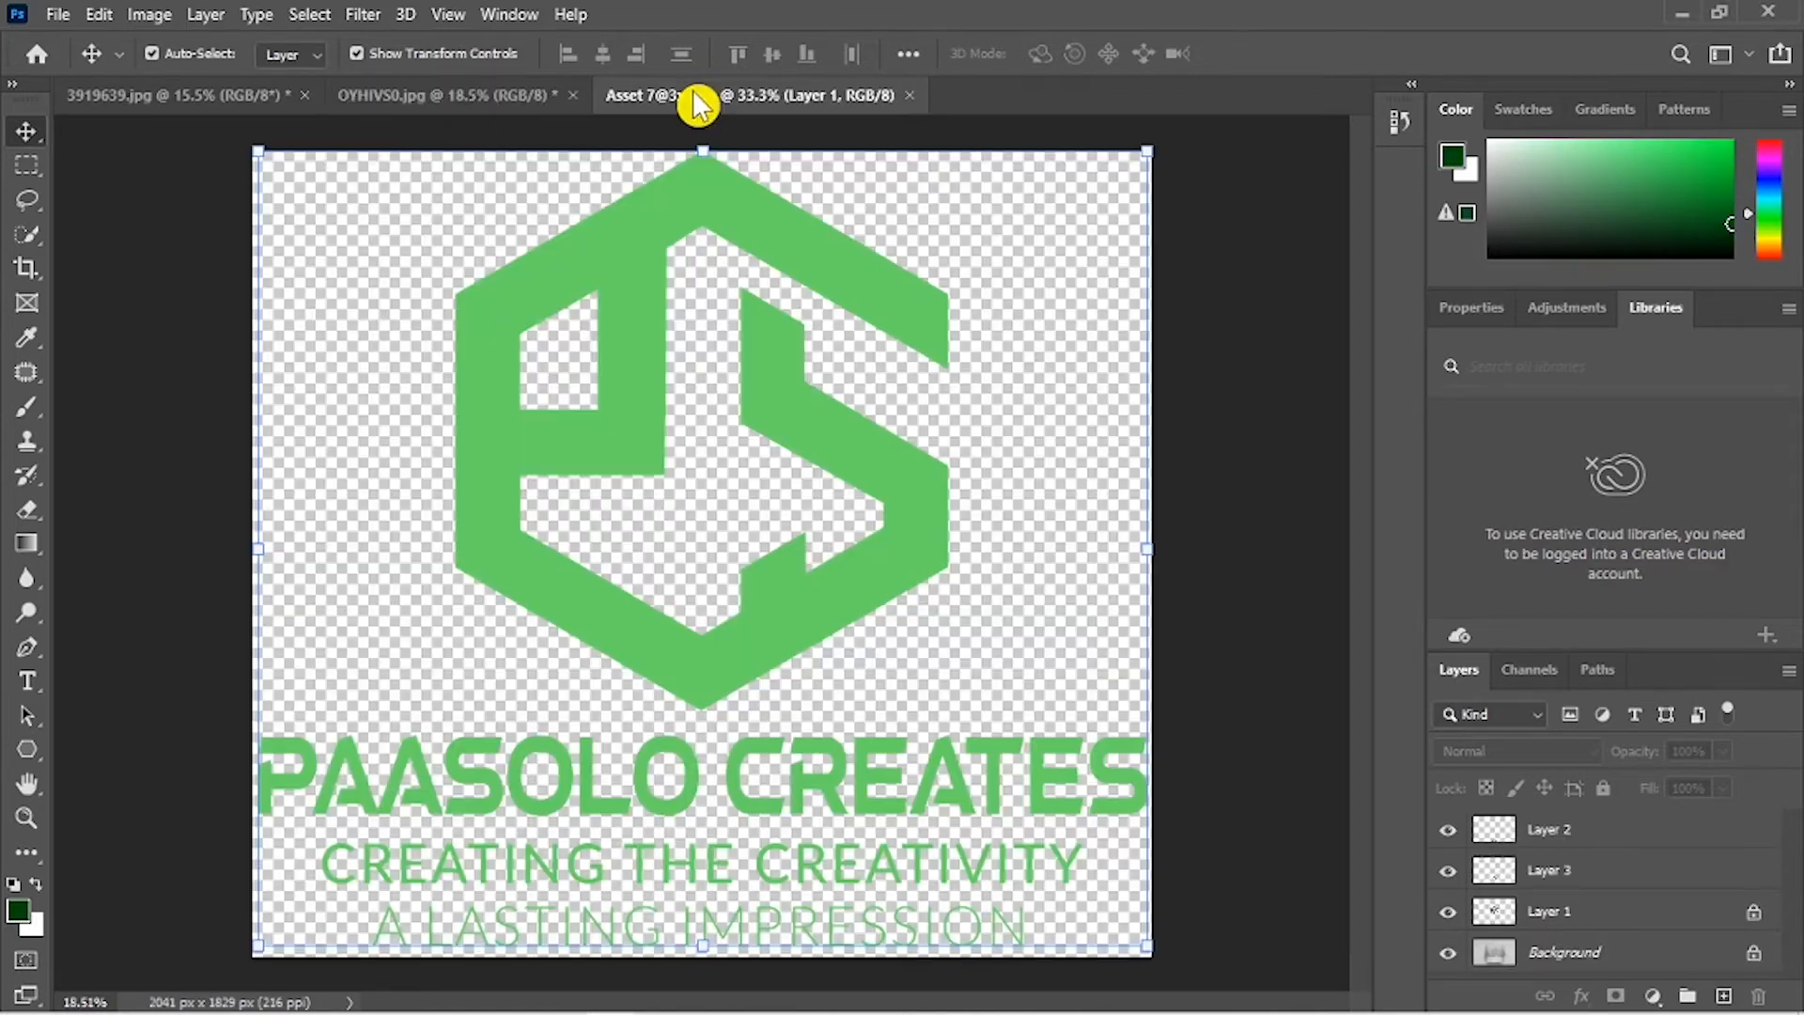
click(535, 95)
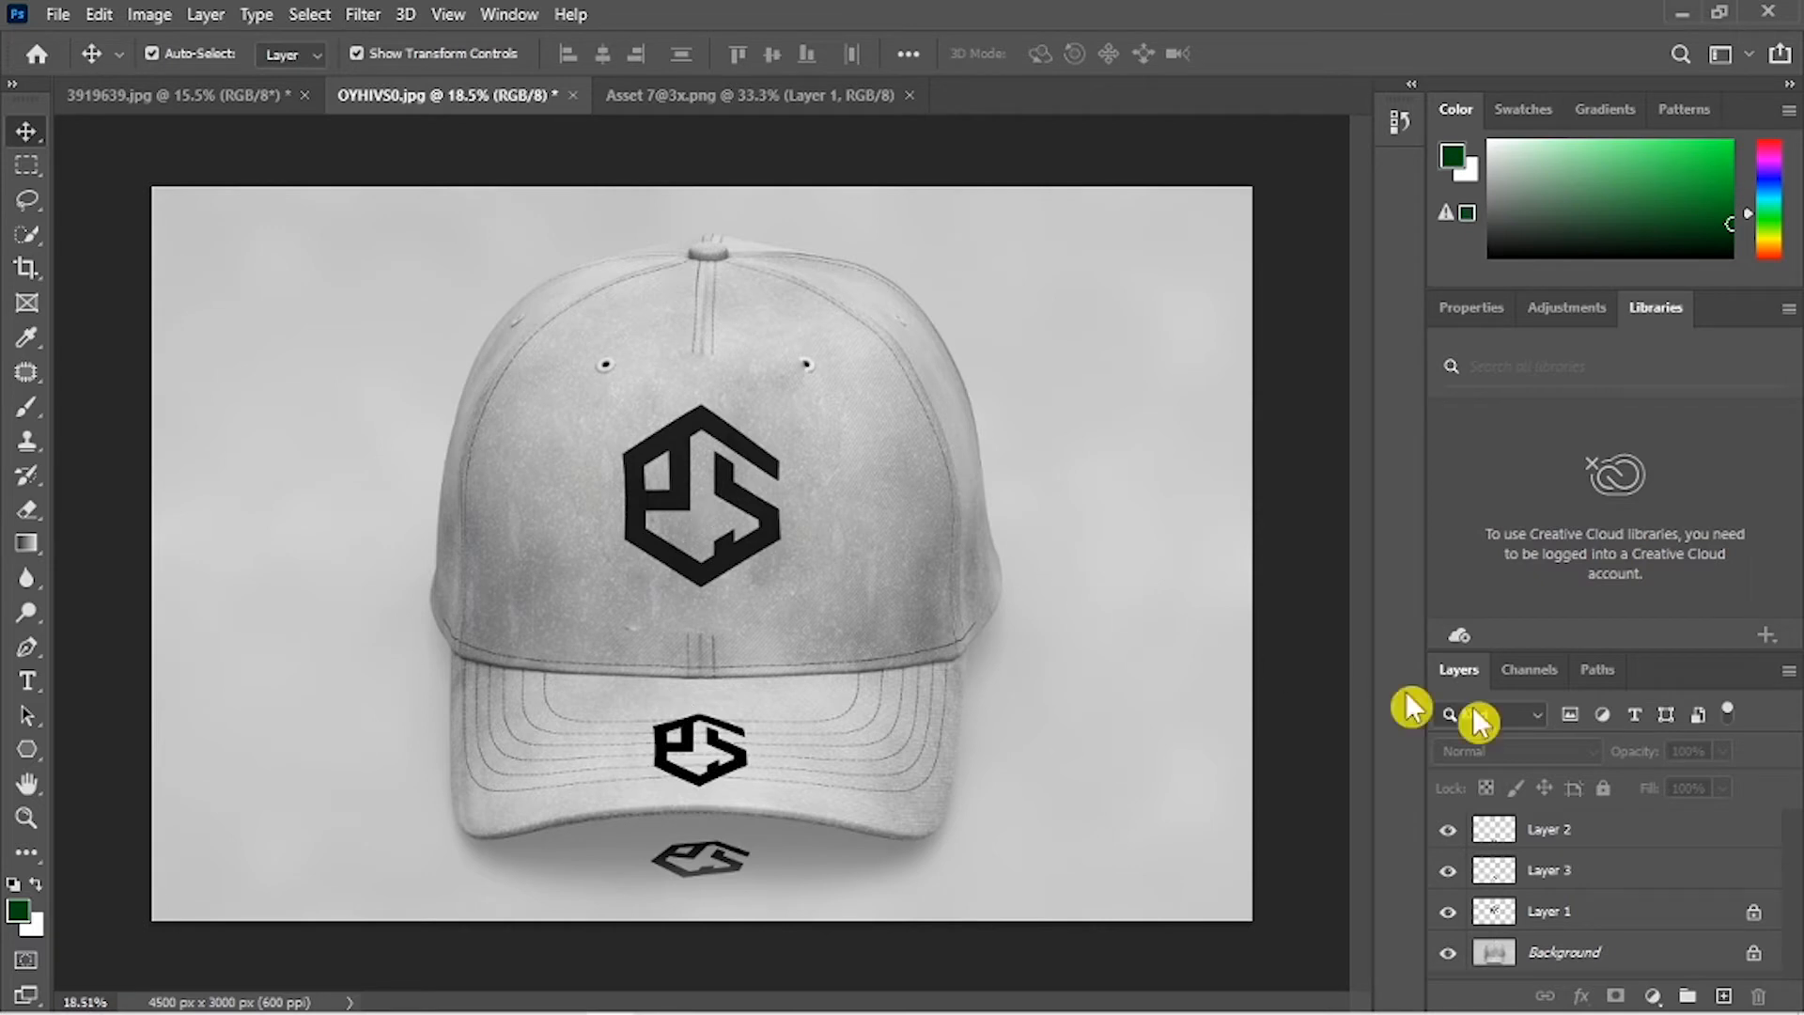
click(1569, 836)
shift+click(1594, 914)
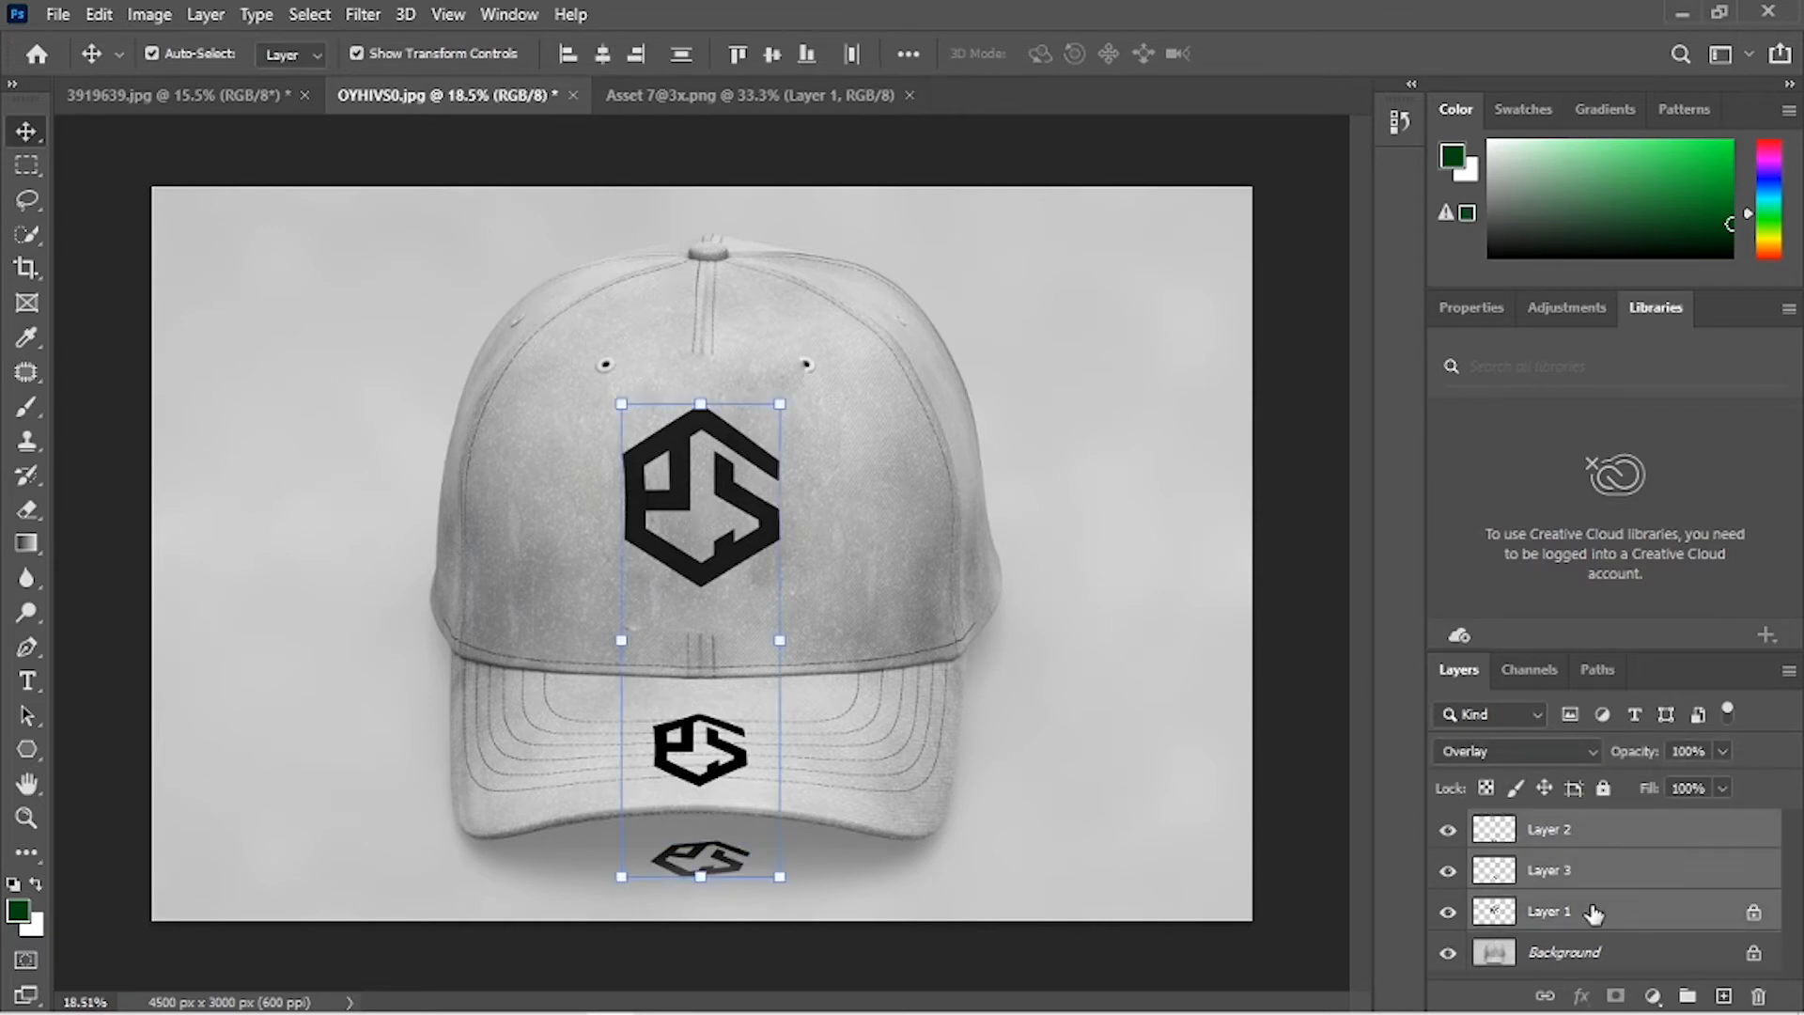
key(Delete)
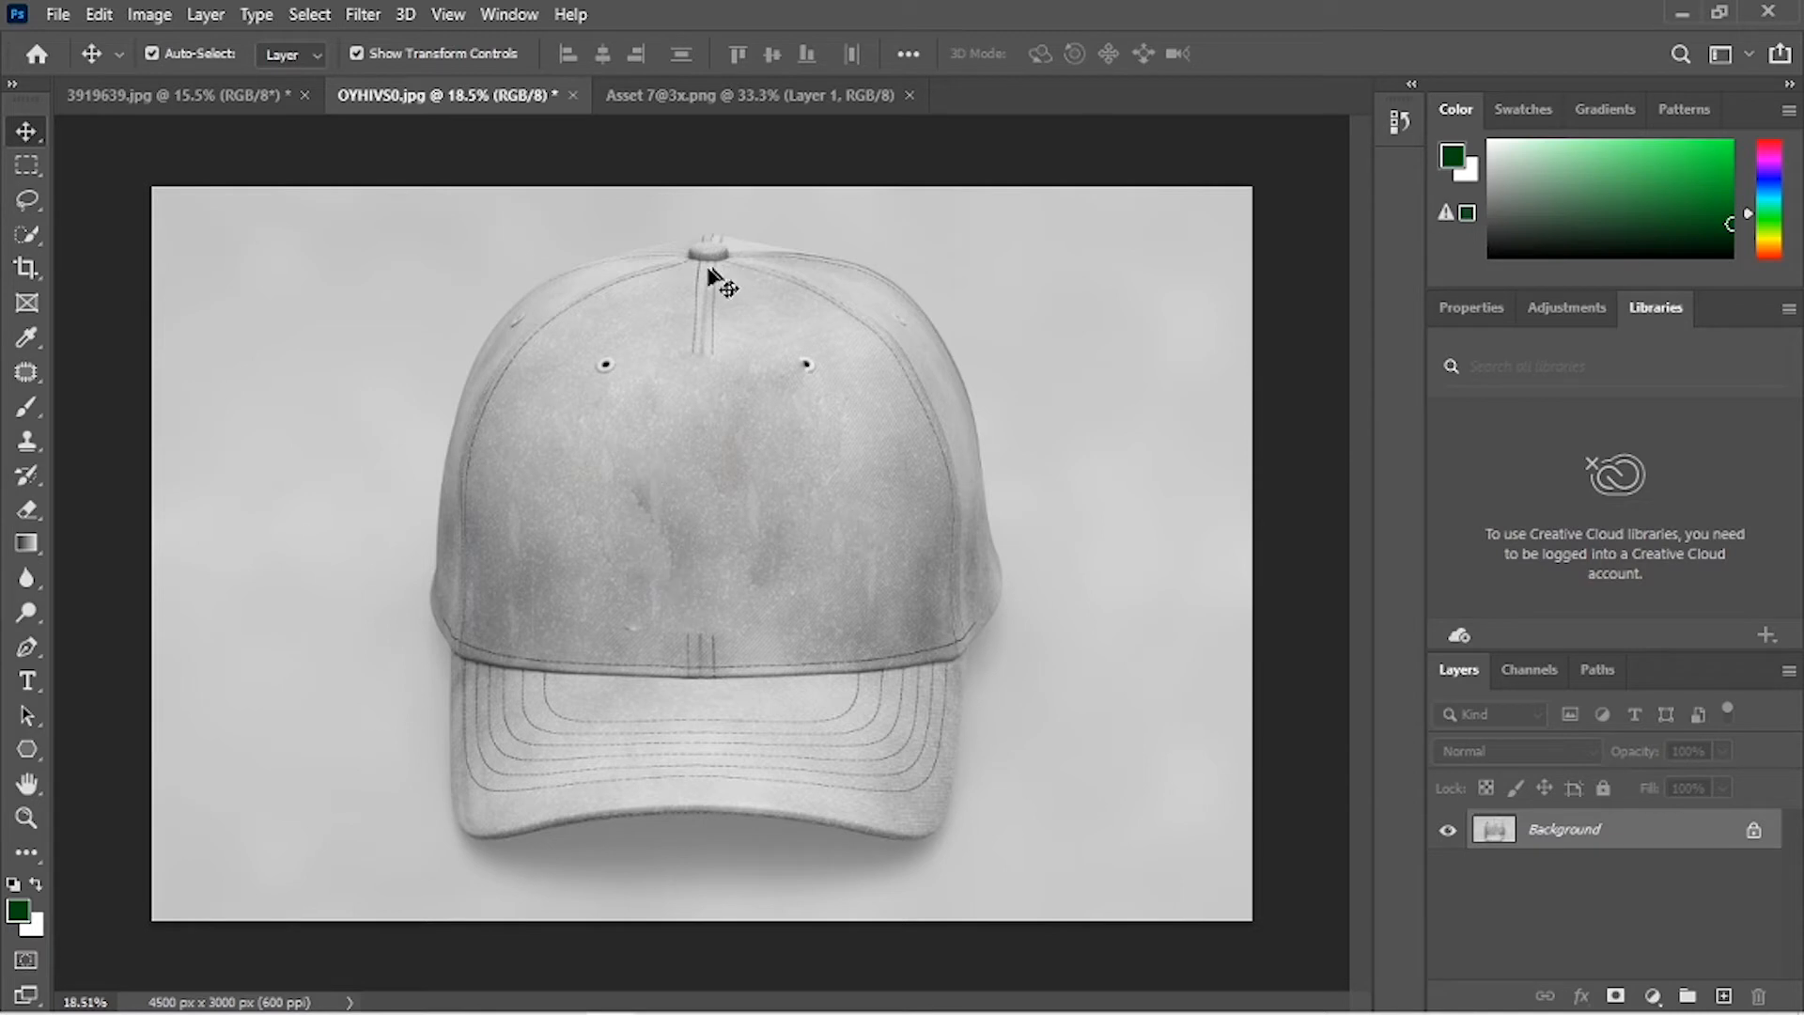
Step: Place the black logo file Asset 3@3x as an embedded image on the cap photo at its default size
click(57, 14)
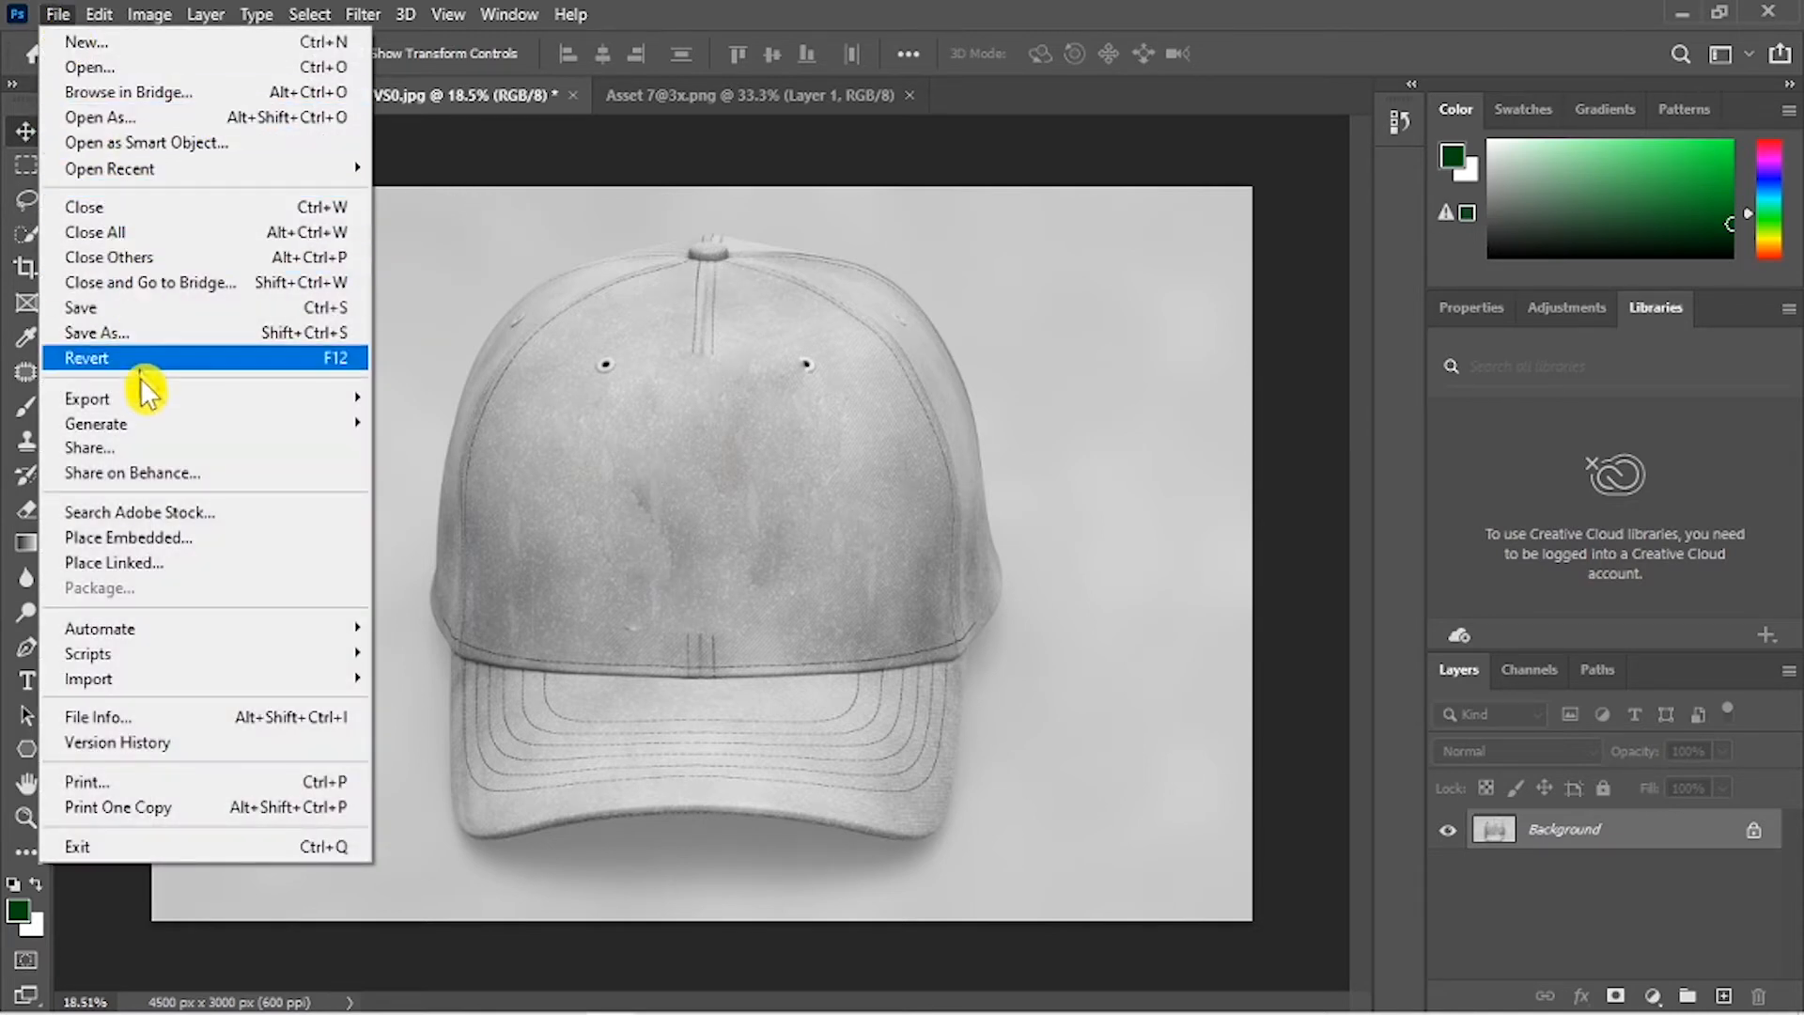
click(169, 537)
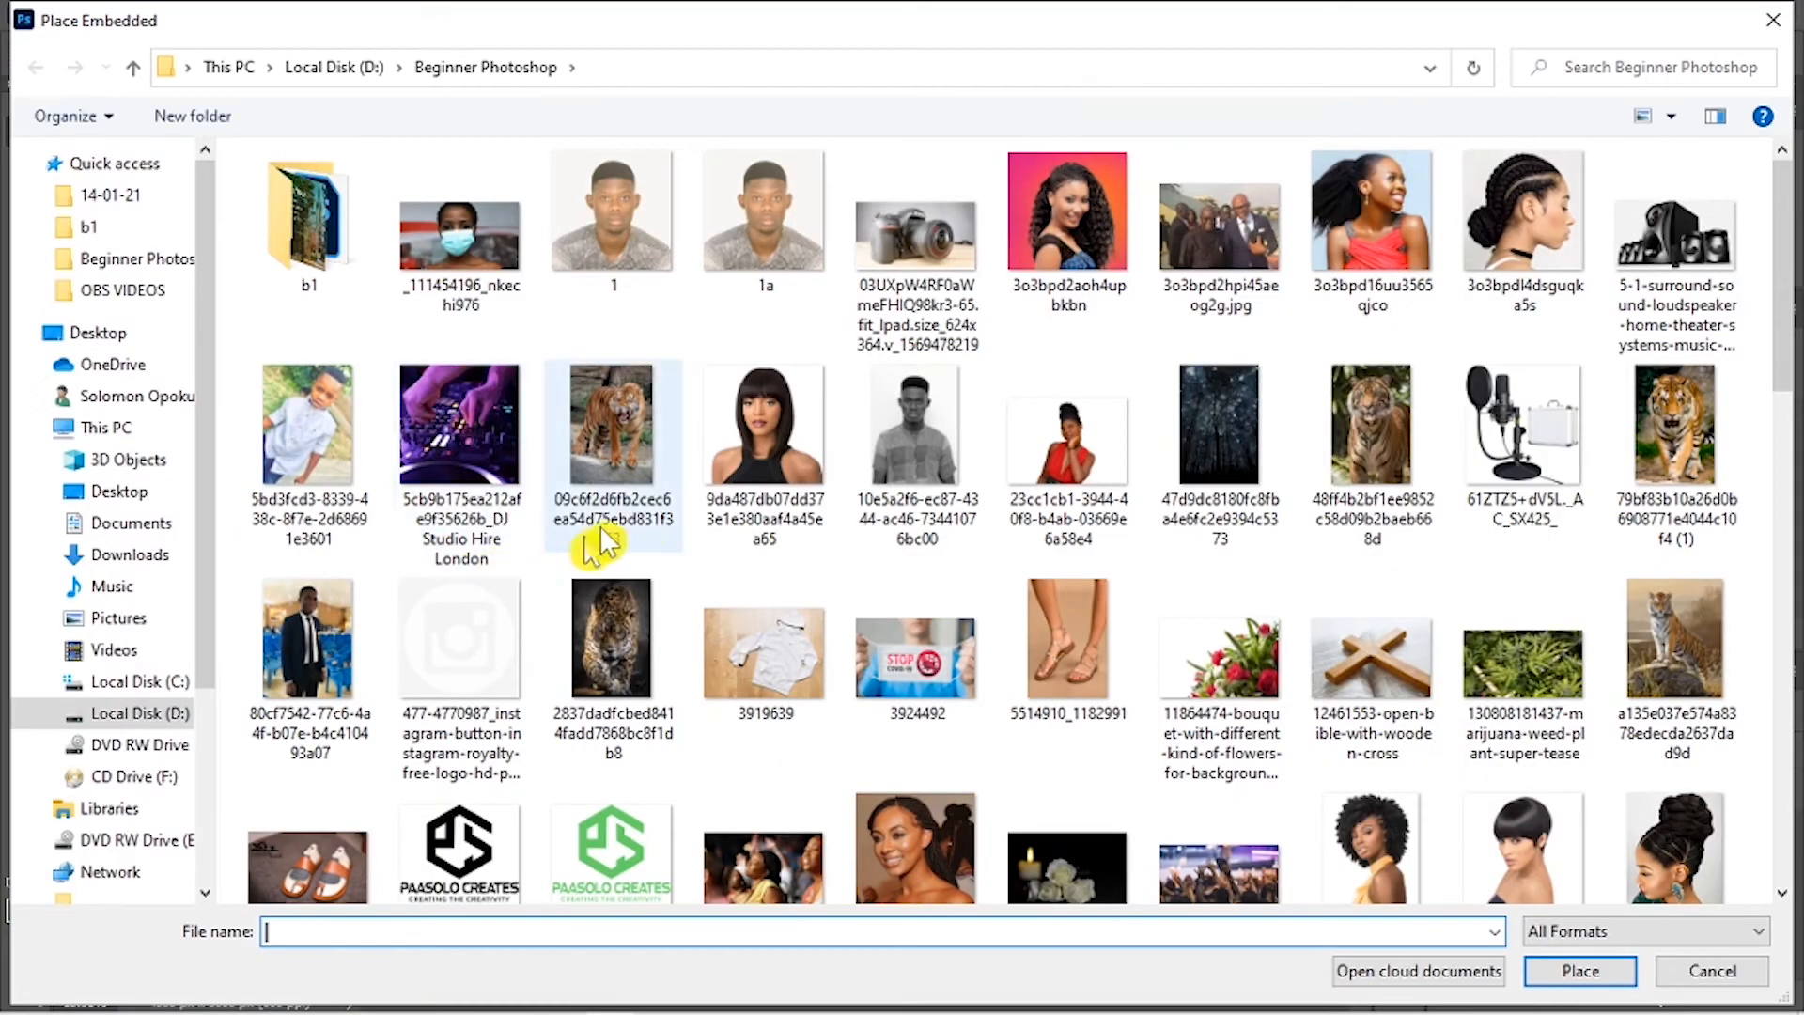
click(587, 846)
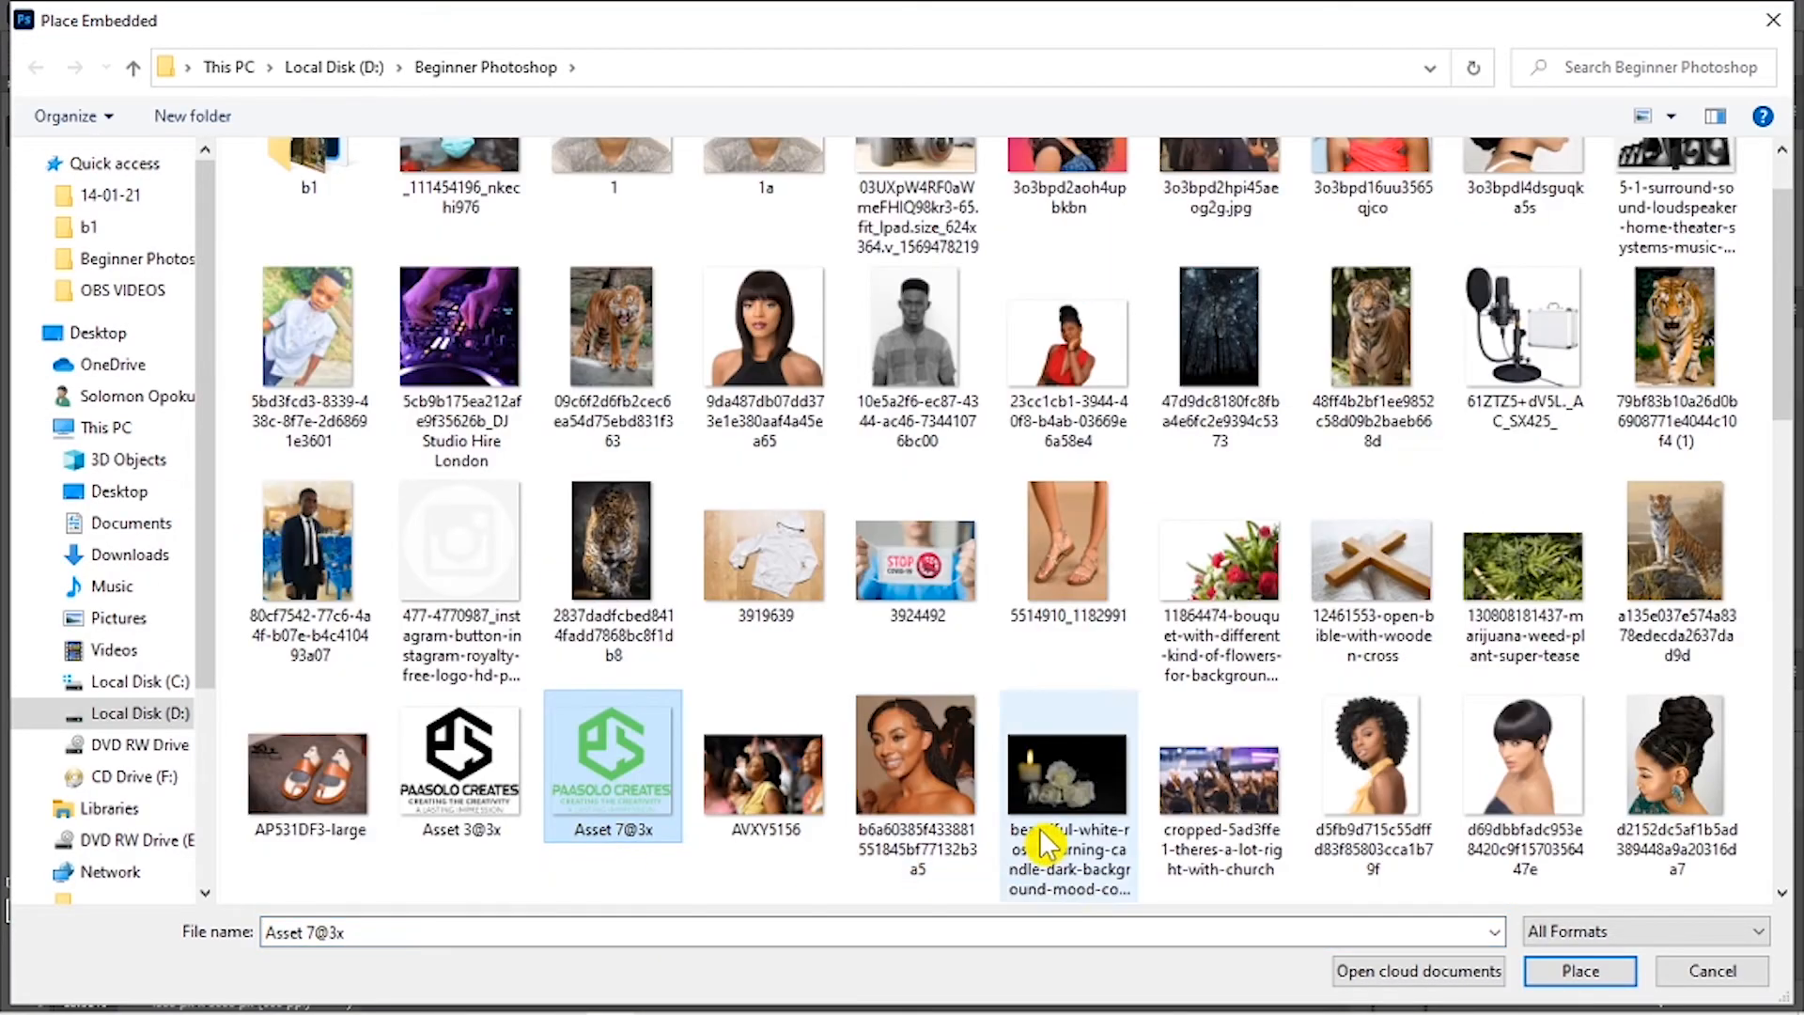
click(449, 846)
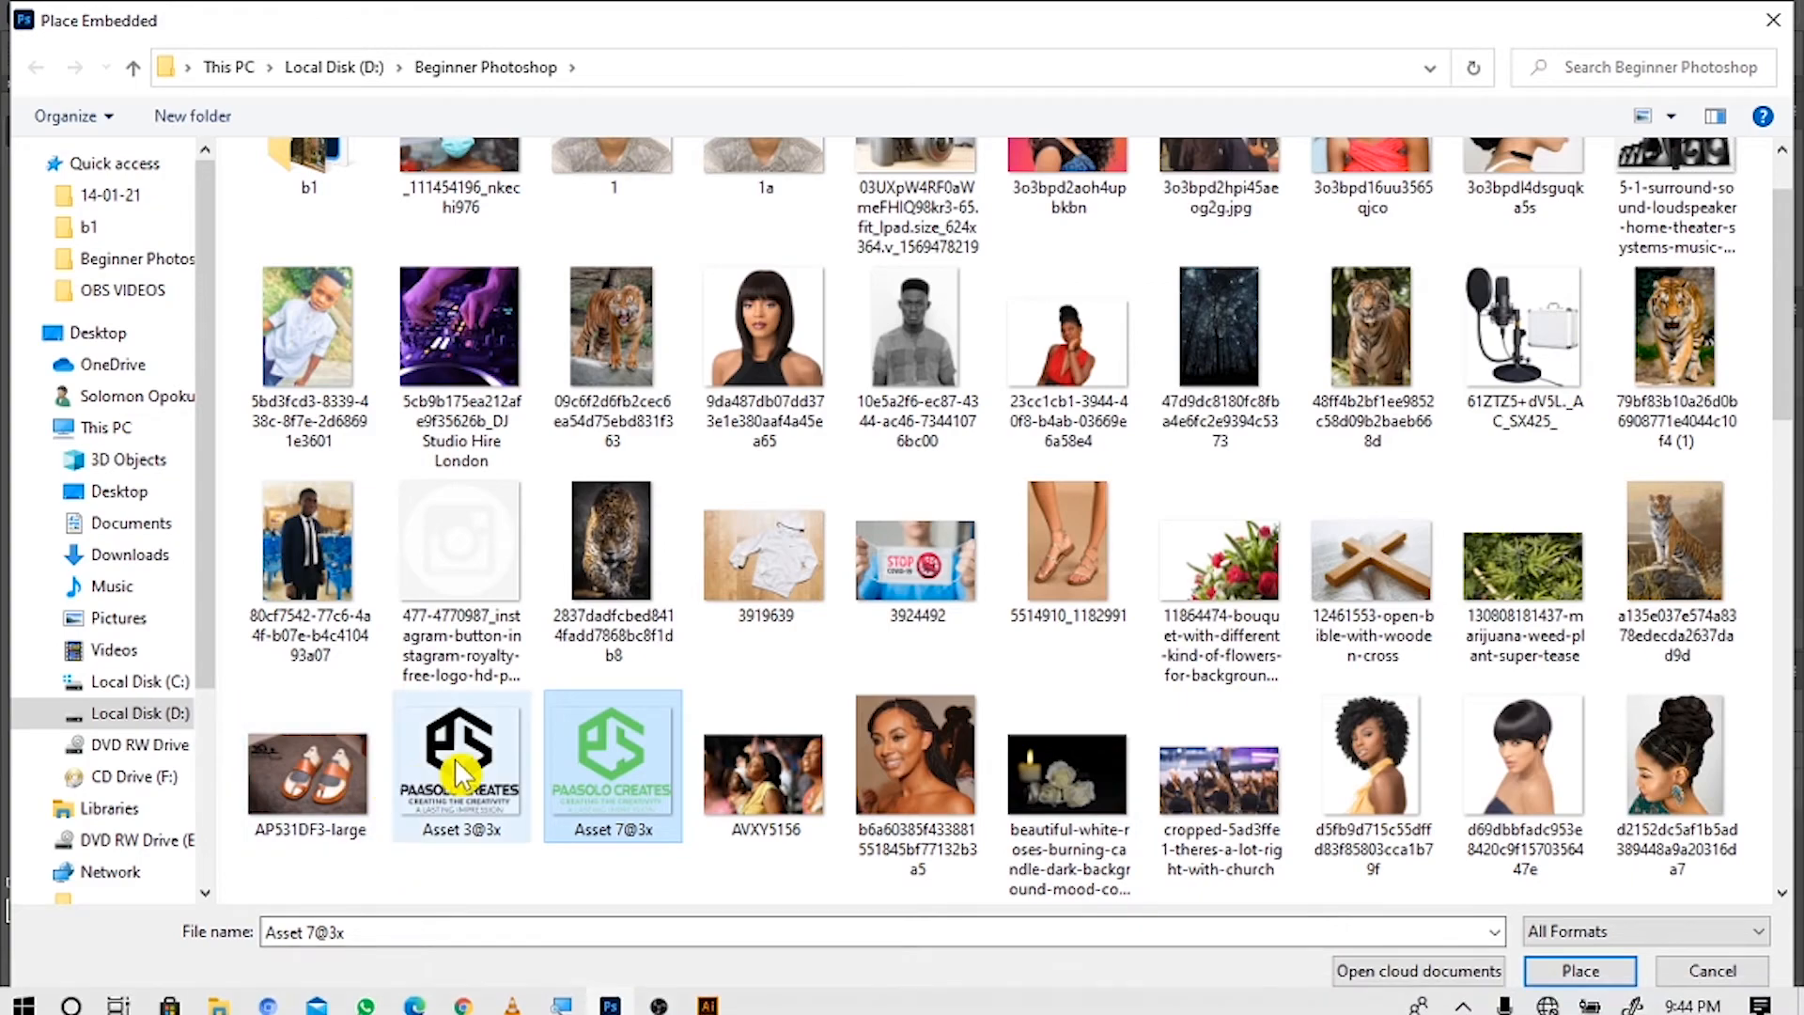
click(1588, 977)
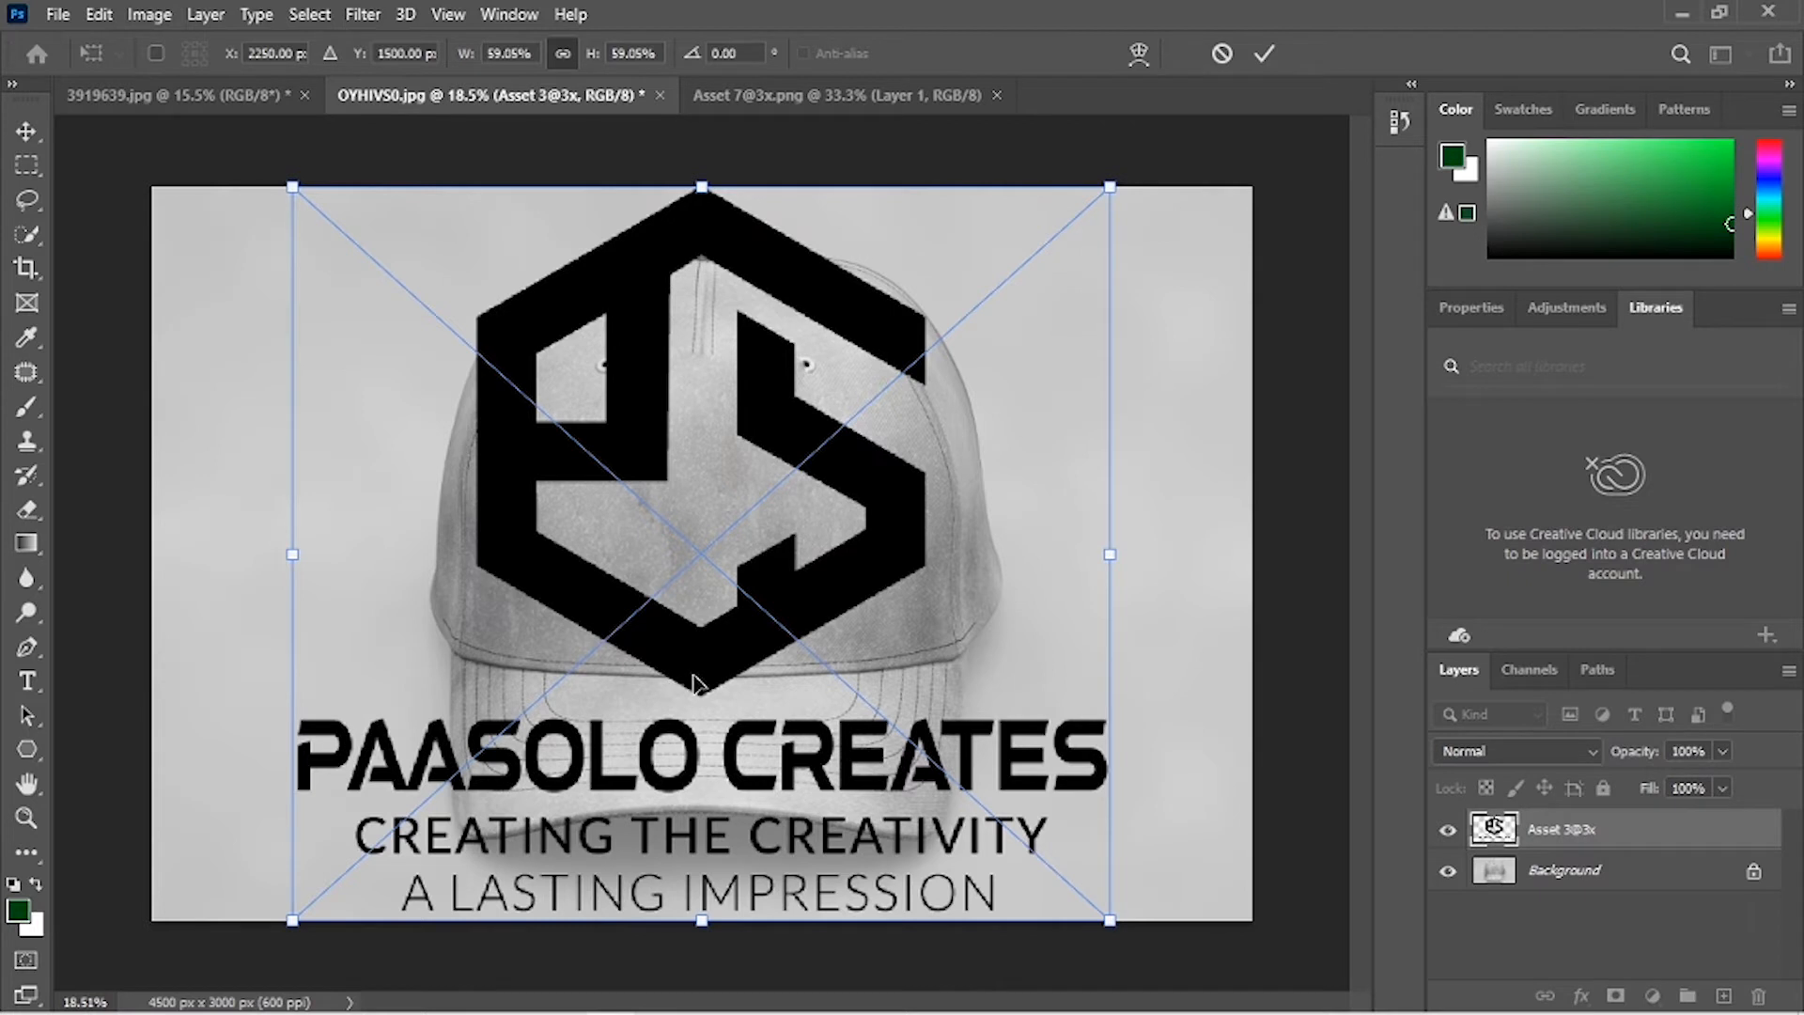
key(Return)
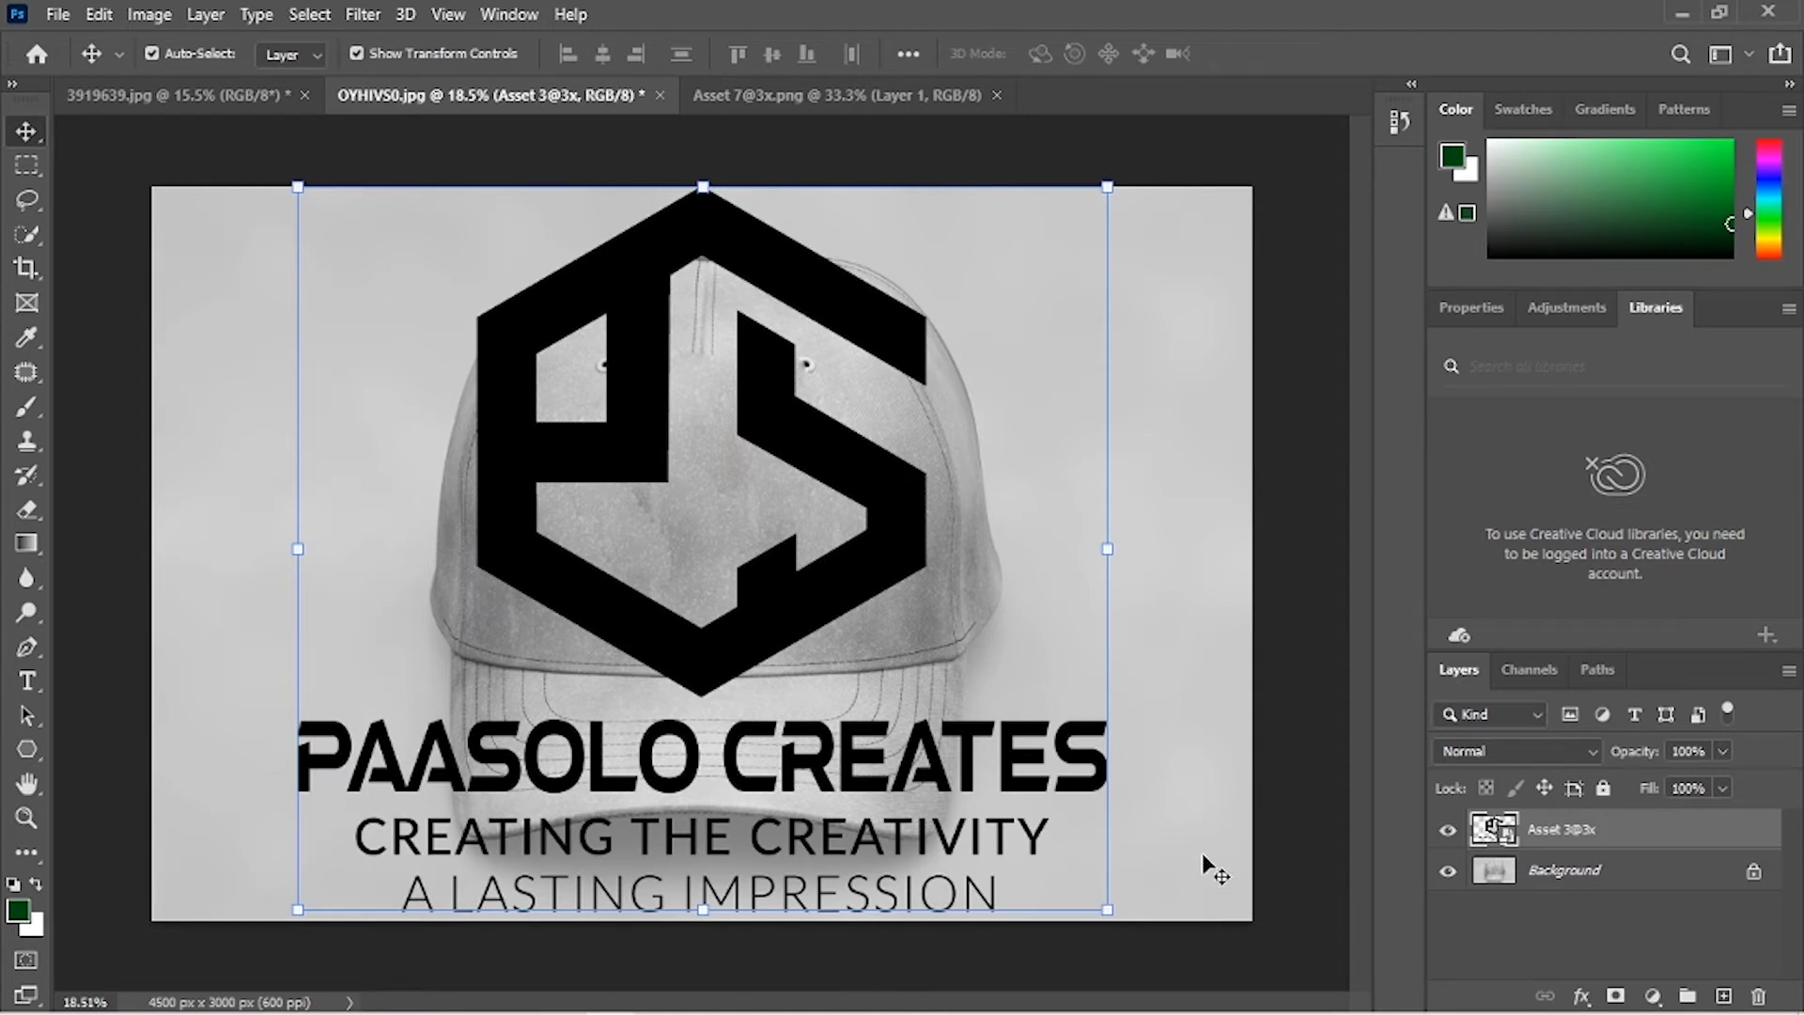
Step: Select the three lines of lettering below the emblem with the Rectangular Marquee and create a layer mask from the selection
click(19, 171)
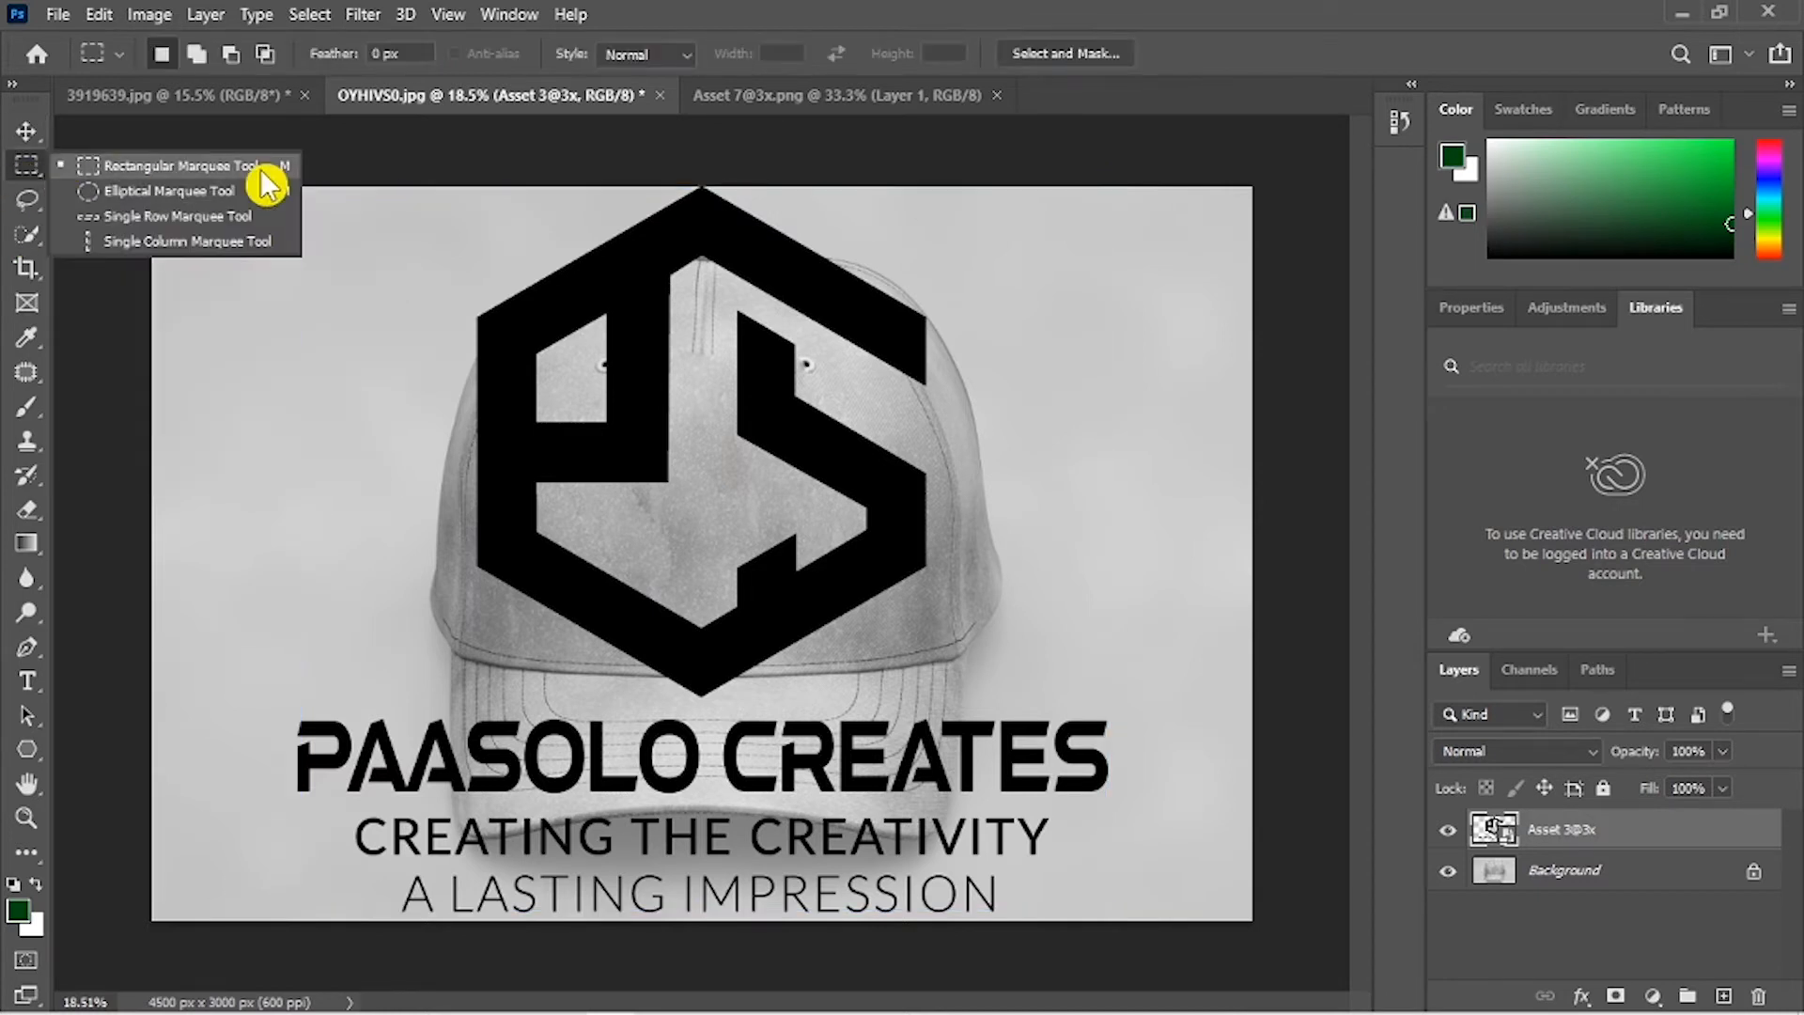
click(222, 175)
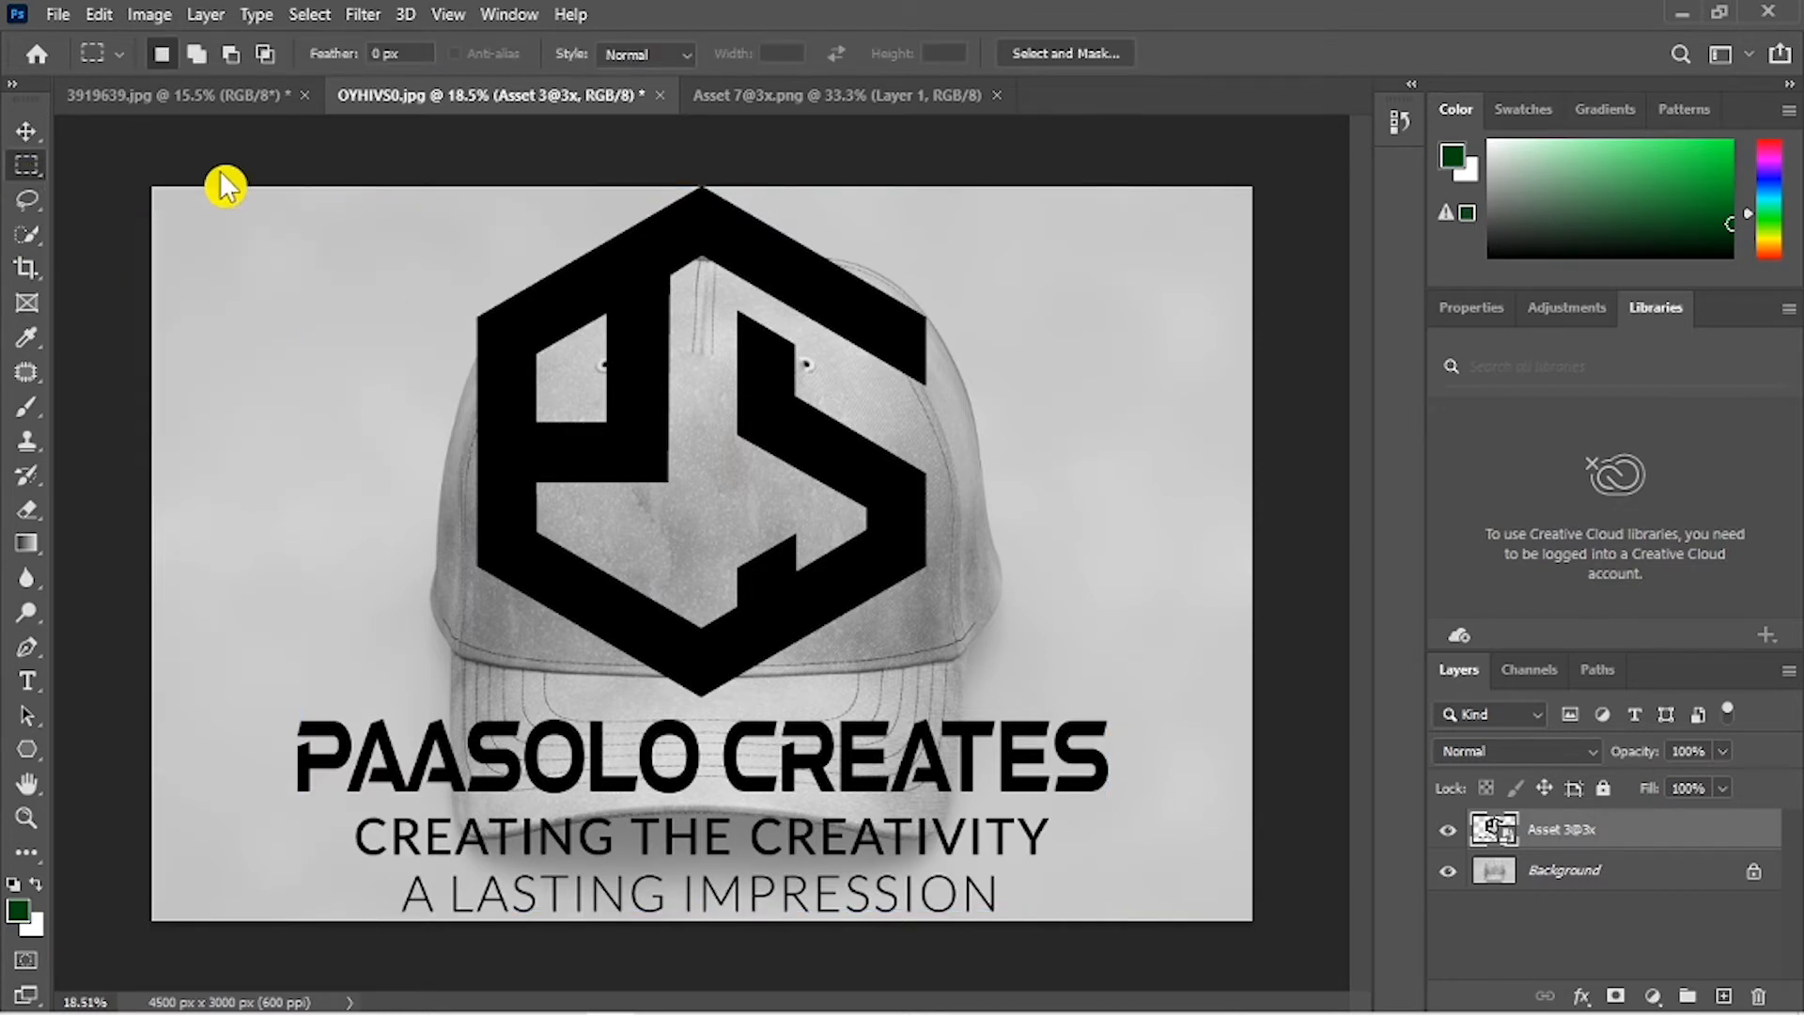
drag(248, 707, 1135, 939)
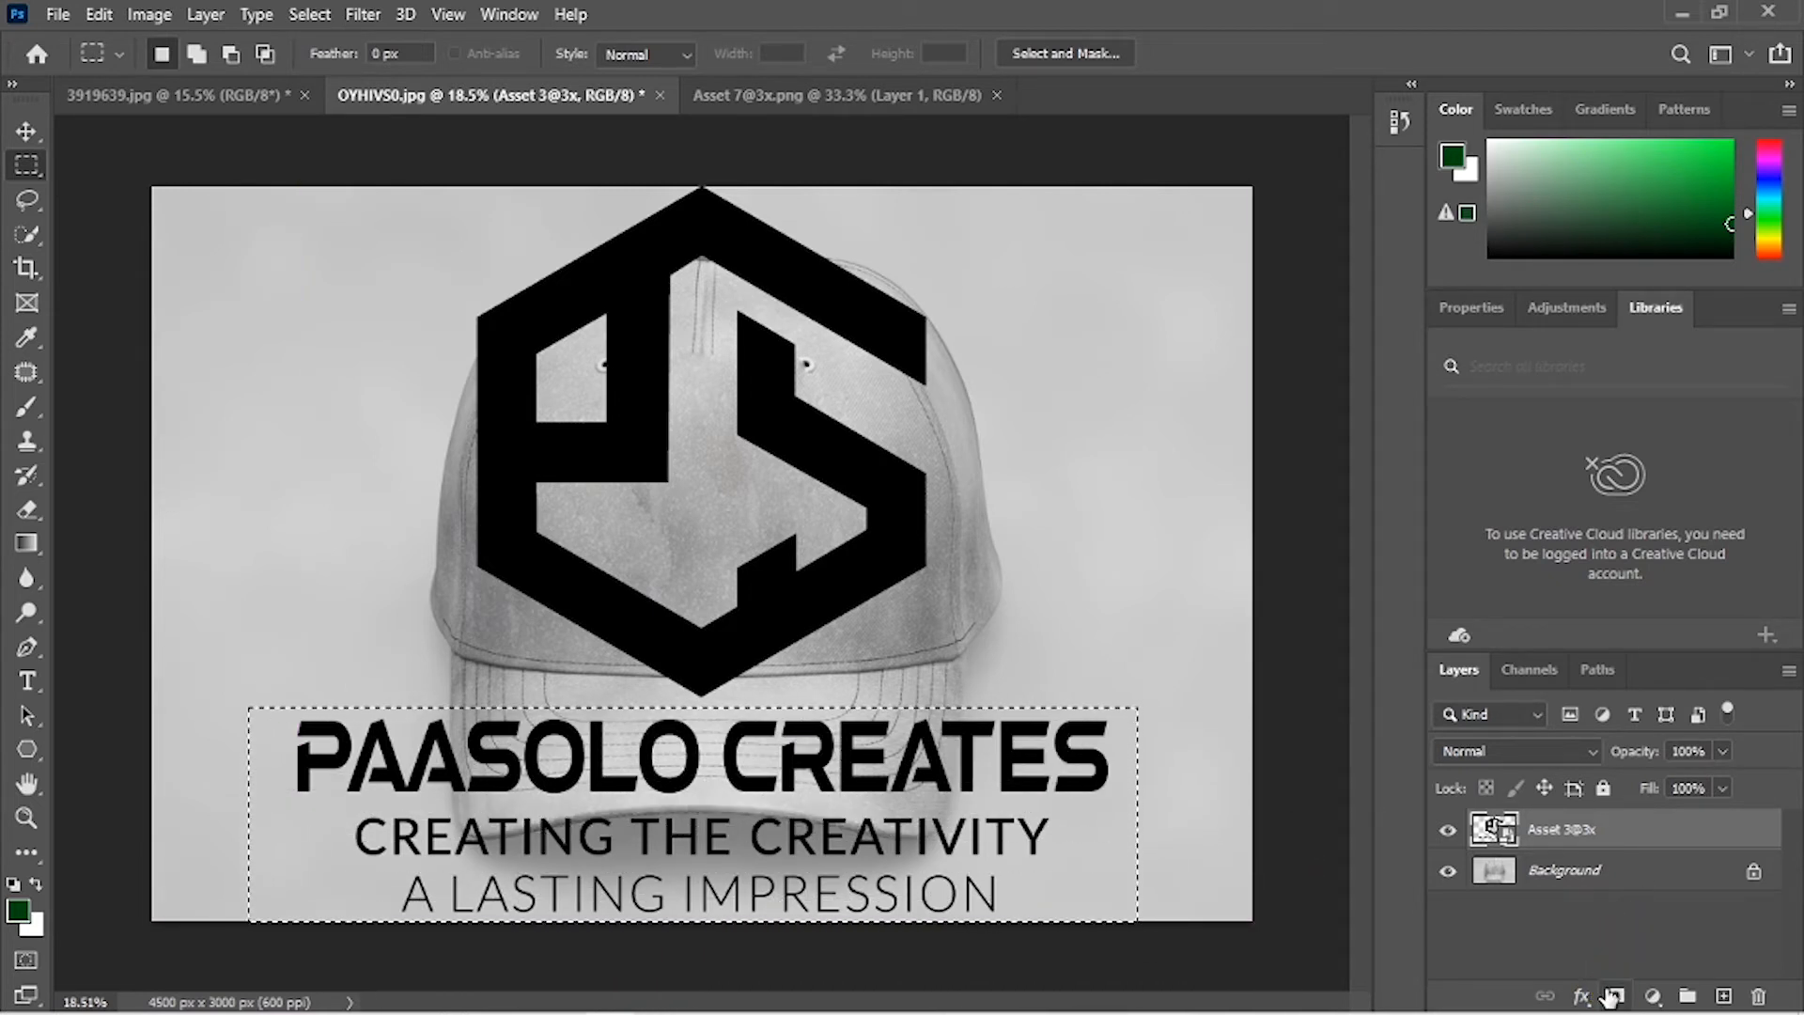
click(1610, 992)
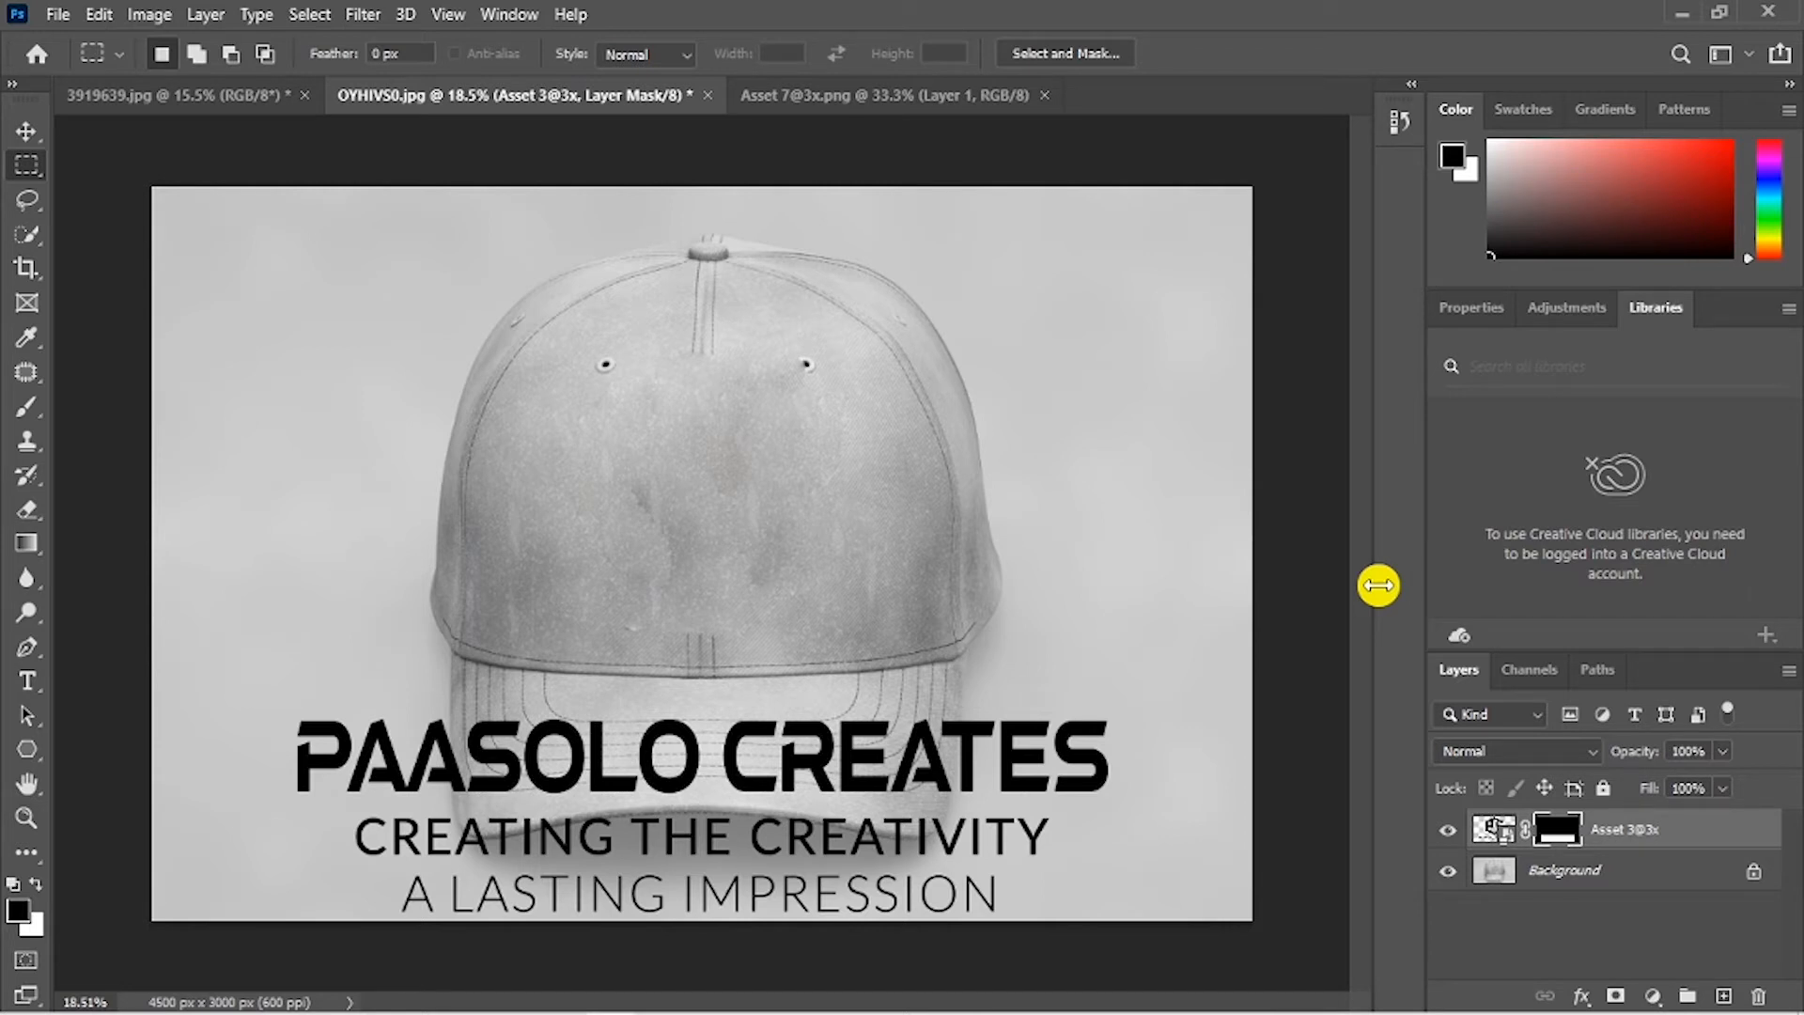
Step: Invert the Asset 3@3x layer mask back and forth to compare, leaving the emblem shown and the lettering hidden
key(ctrl+i)
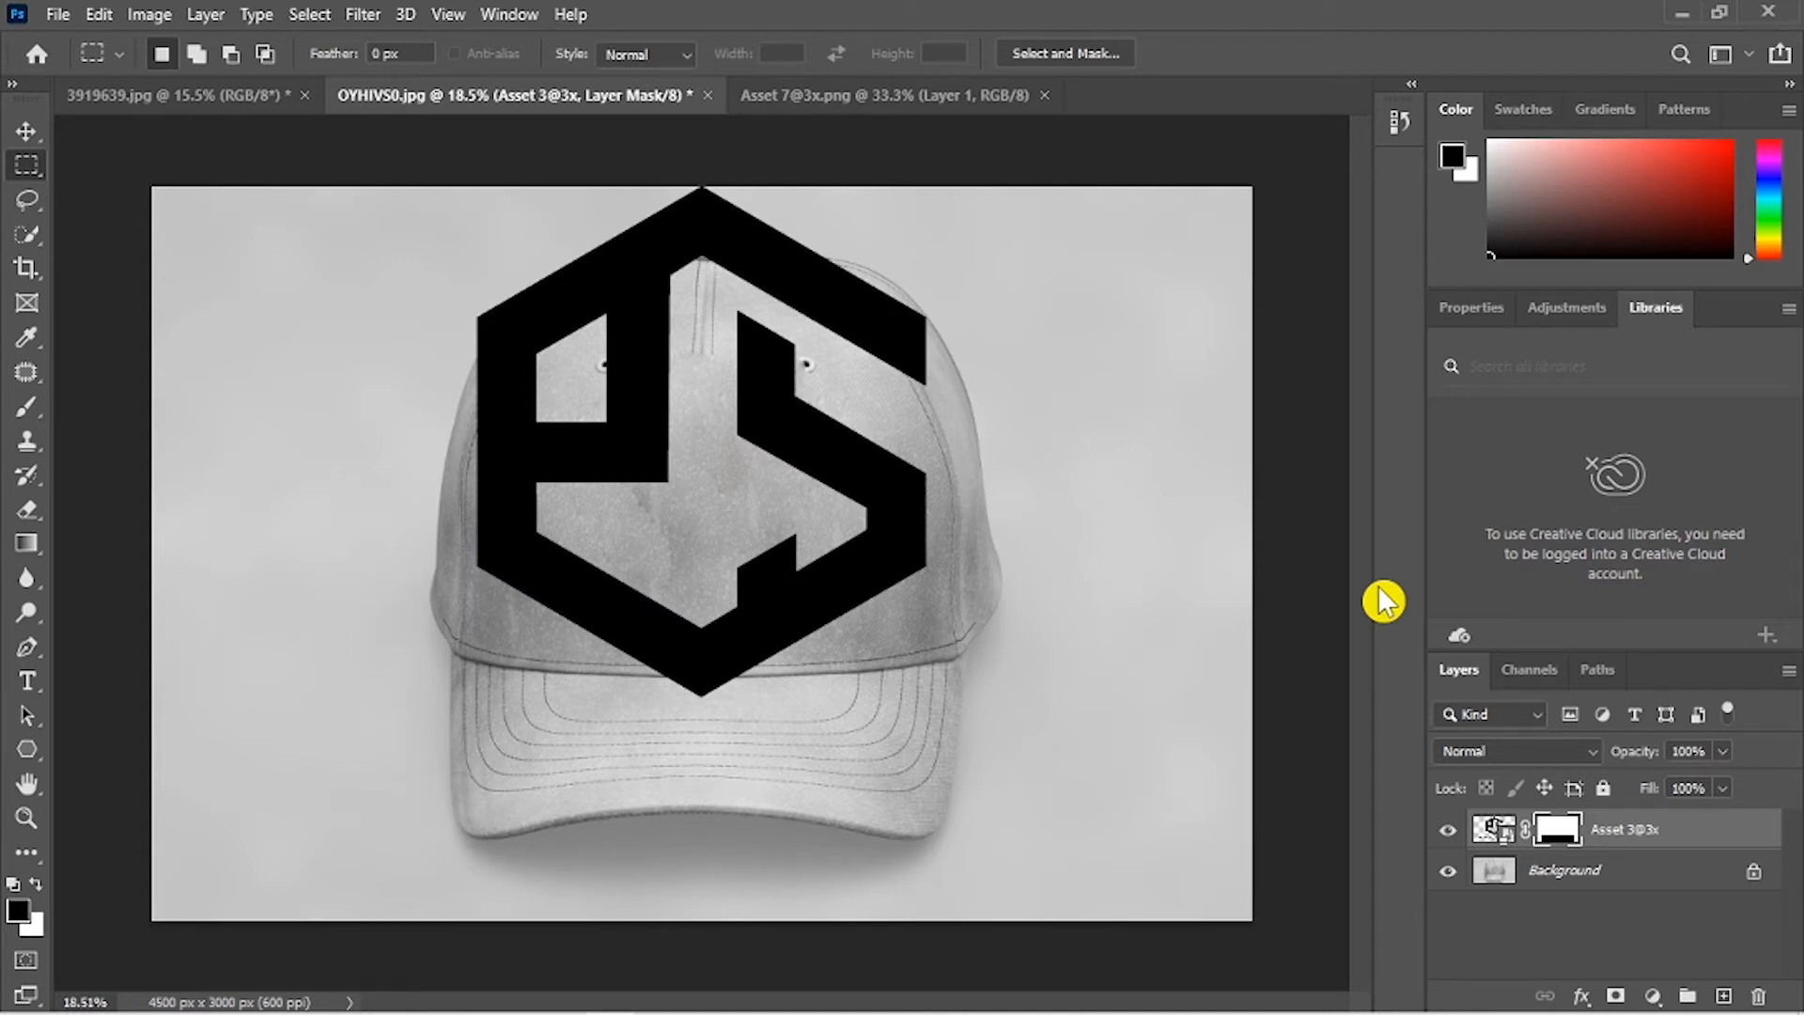
key(ctrl+i)
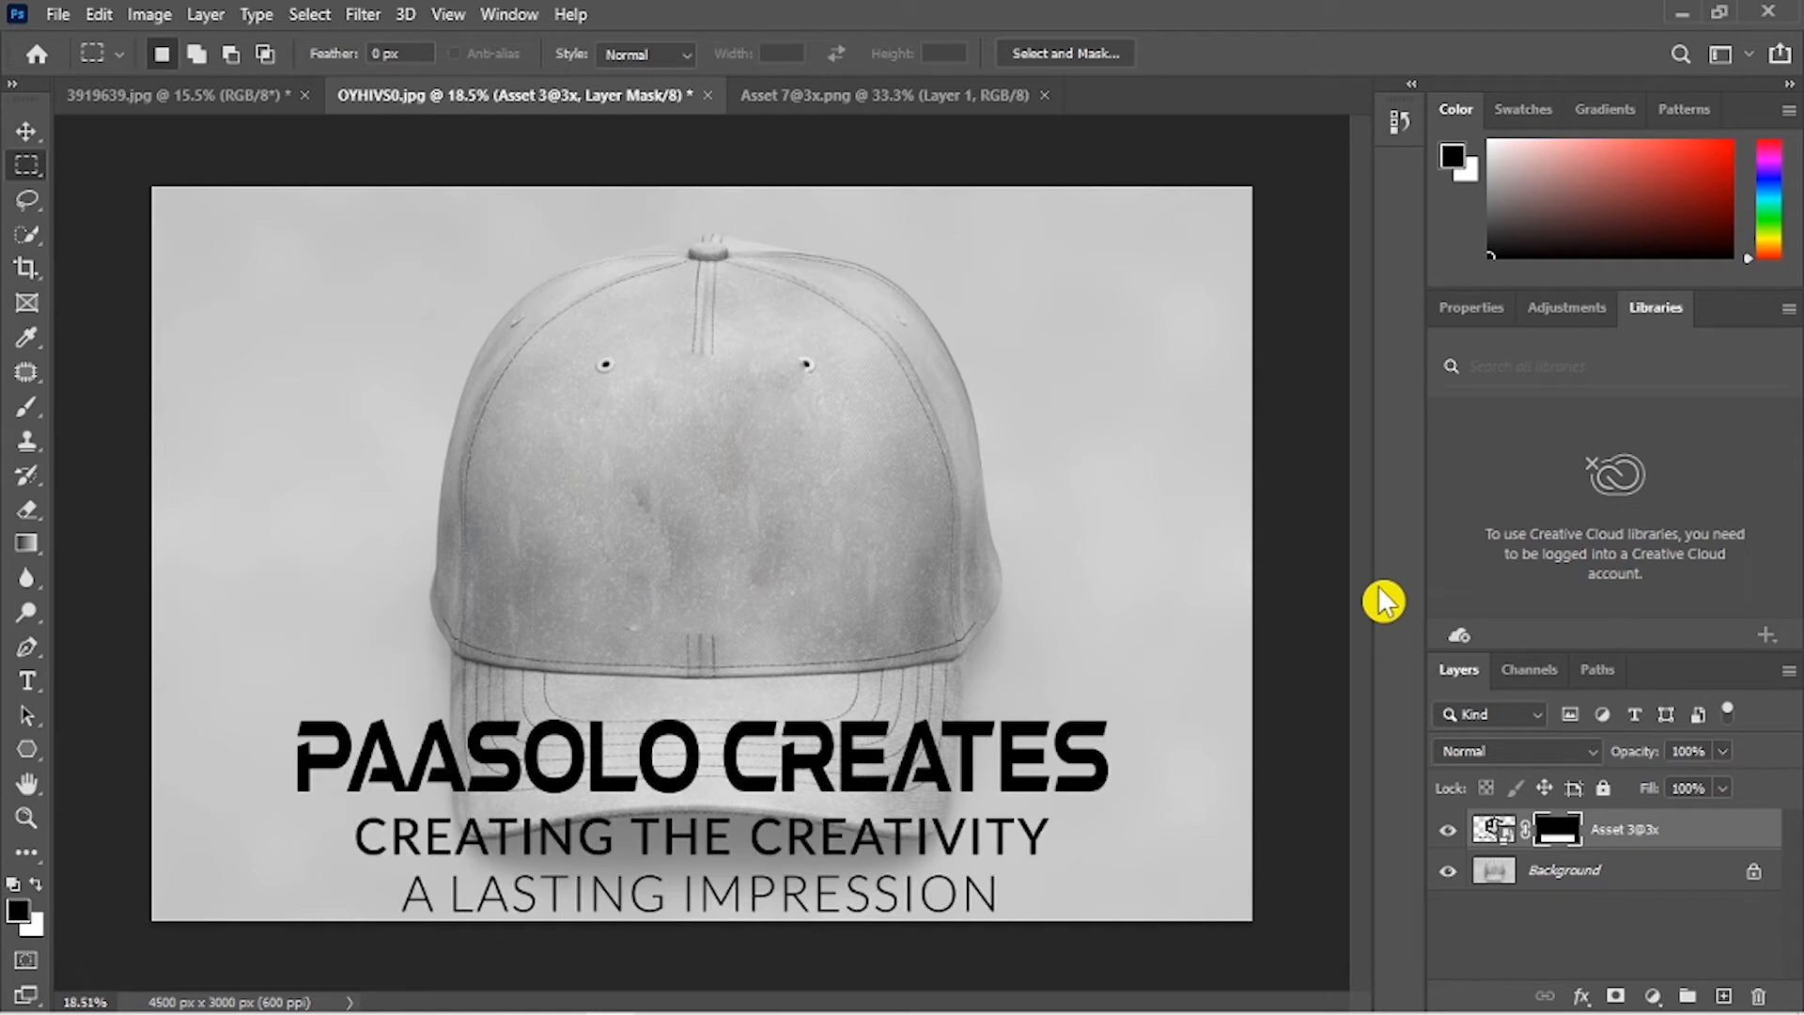
key(ctrl+i)
key(ctrl+i)
key(ctrl+i)
key(ctrl+i)
key(ctrl+i)
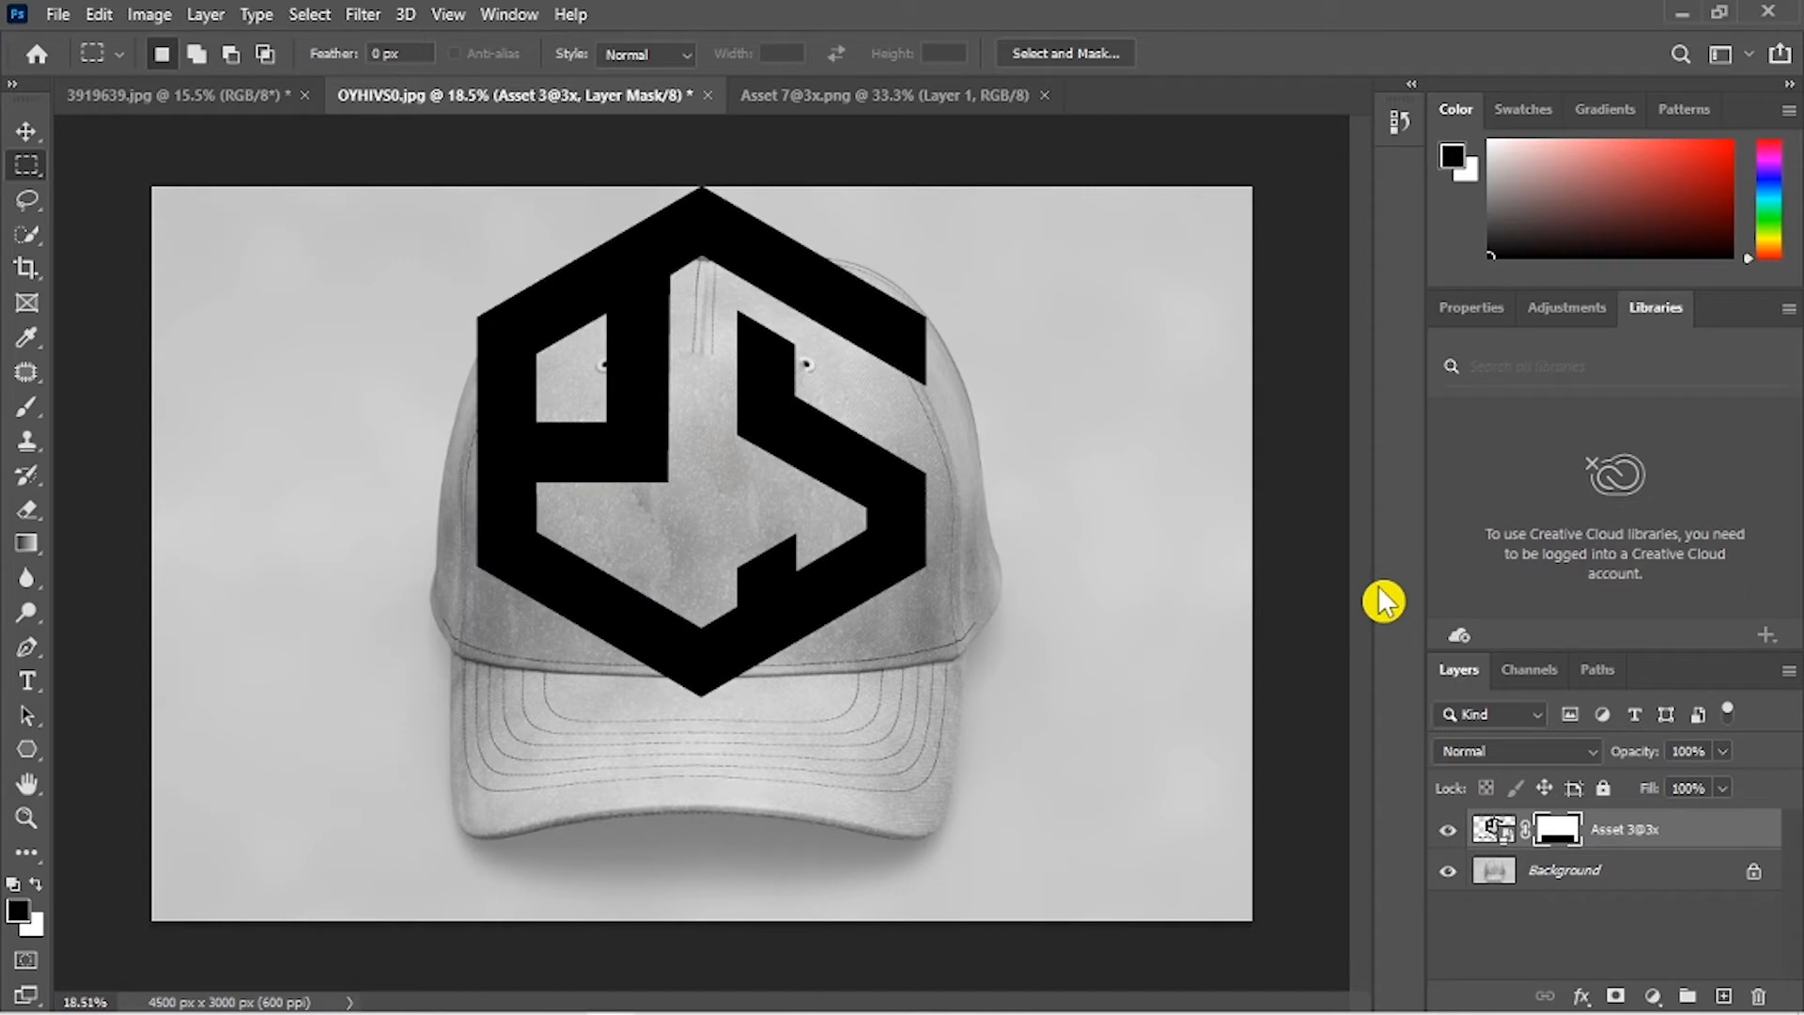
Step: Scale the emblem down to about 20% and centre it just beneath the cap's brim
click(26, 141)
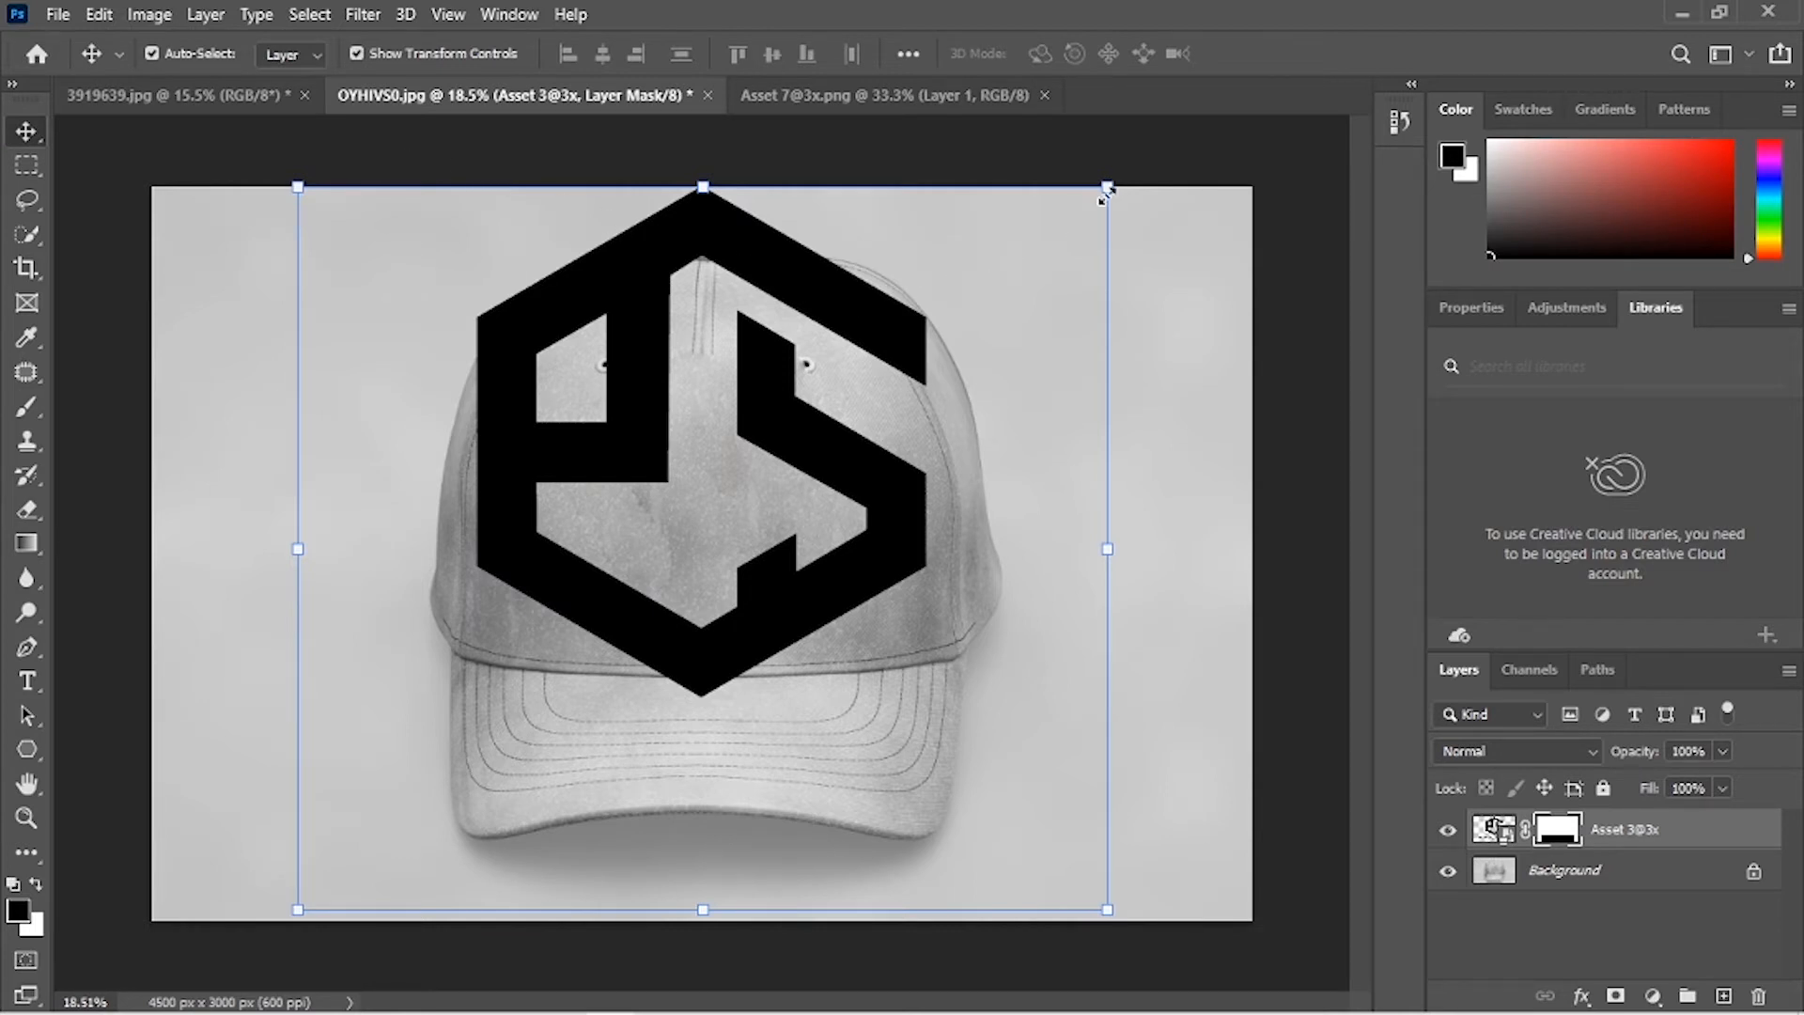
drag(1107, 190, 695, 620)
drag(541, 705, 720, 564)
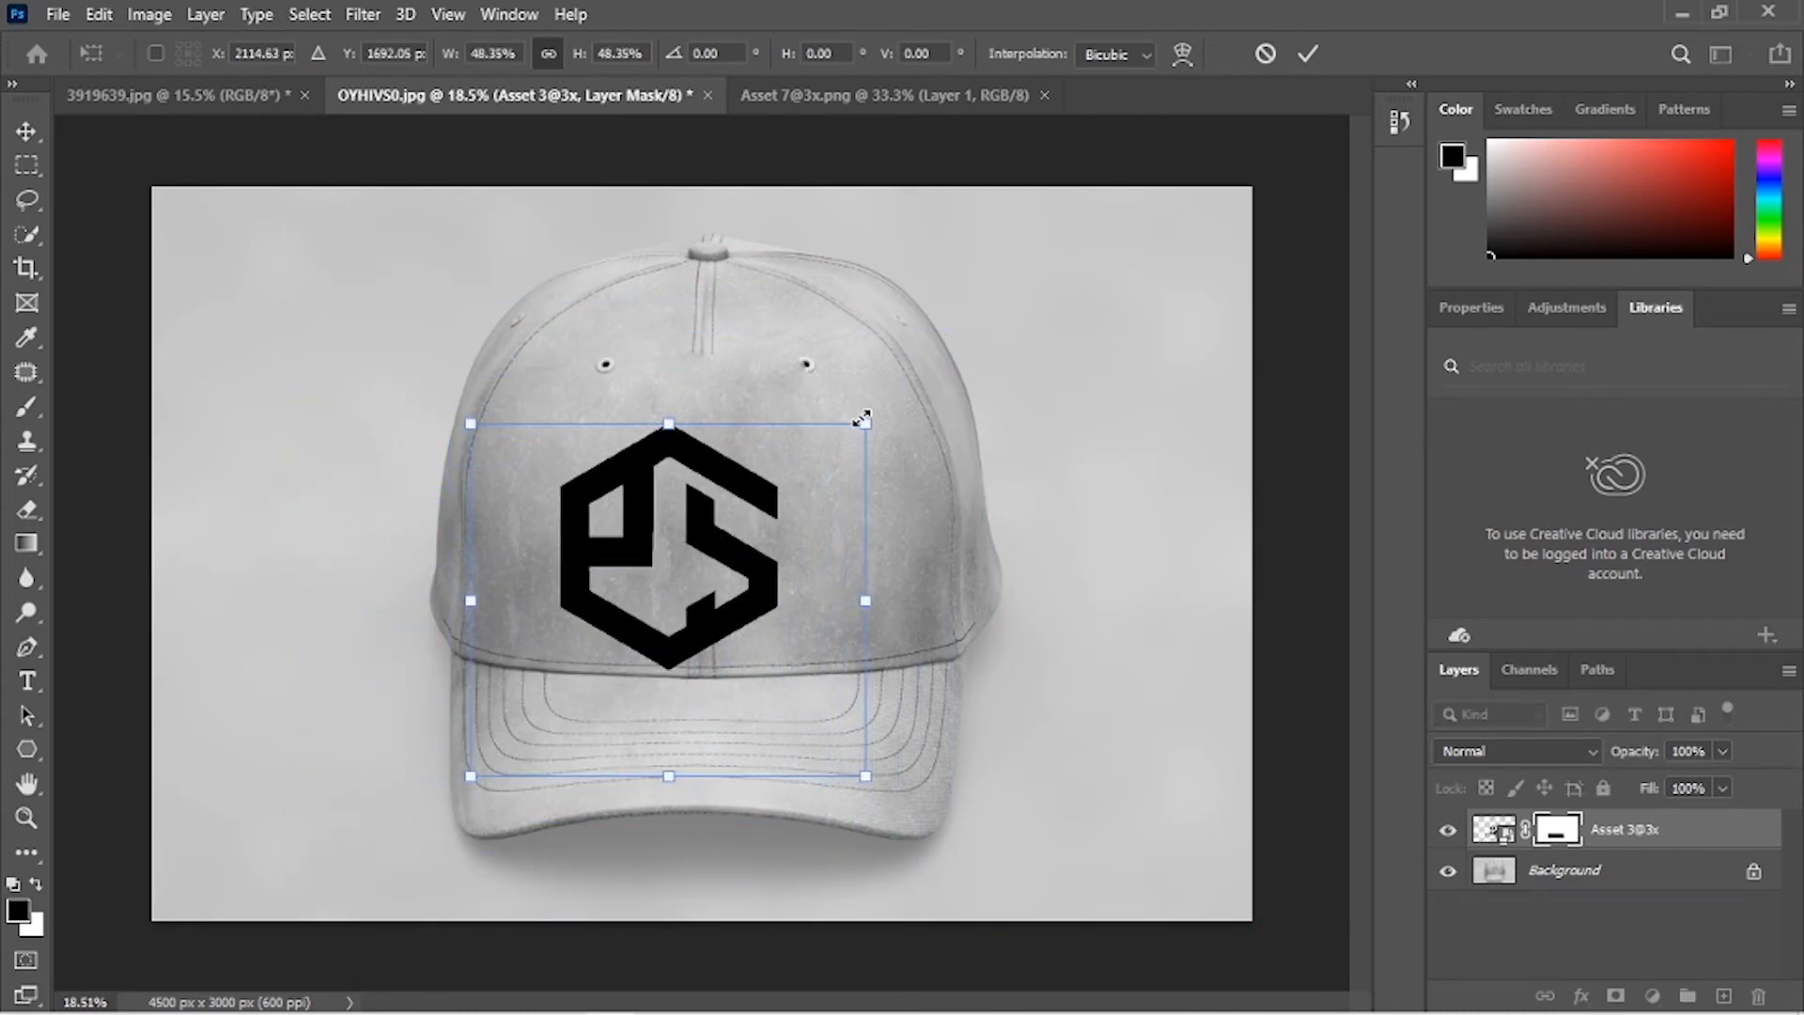
drag(861, 419, 745, 535)
drag(648, 636, 718, 839)
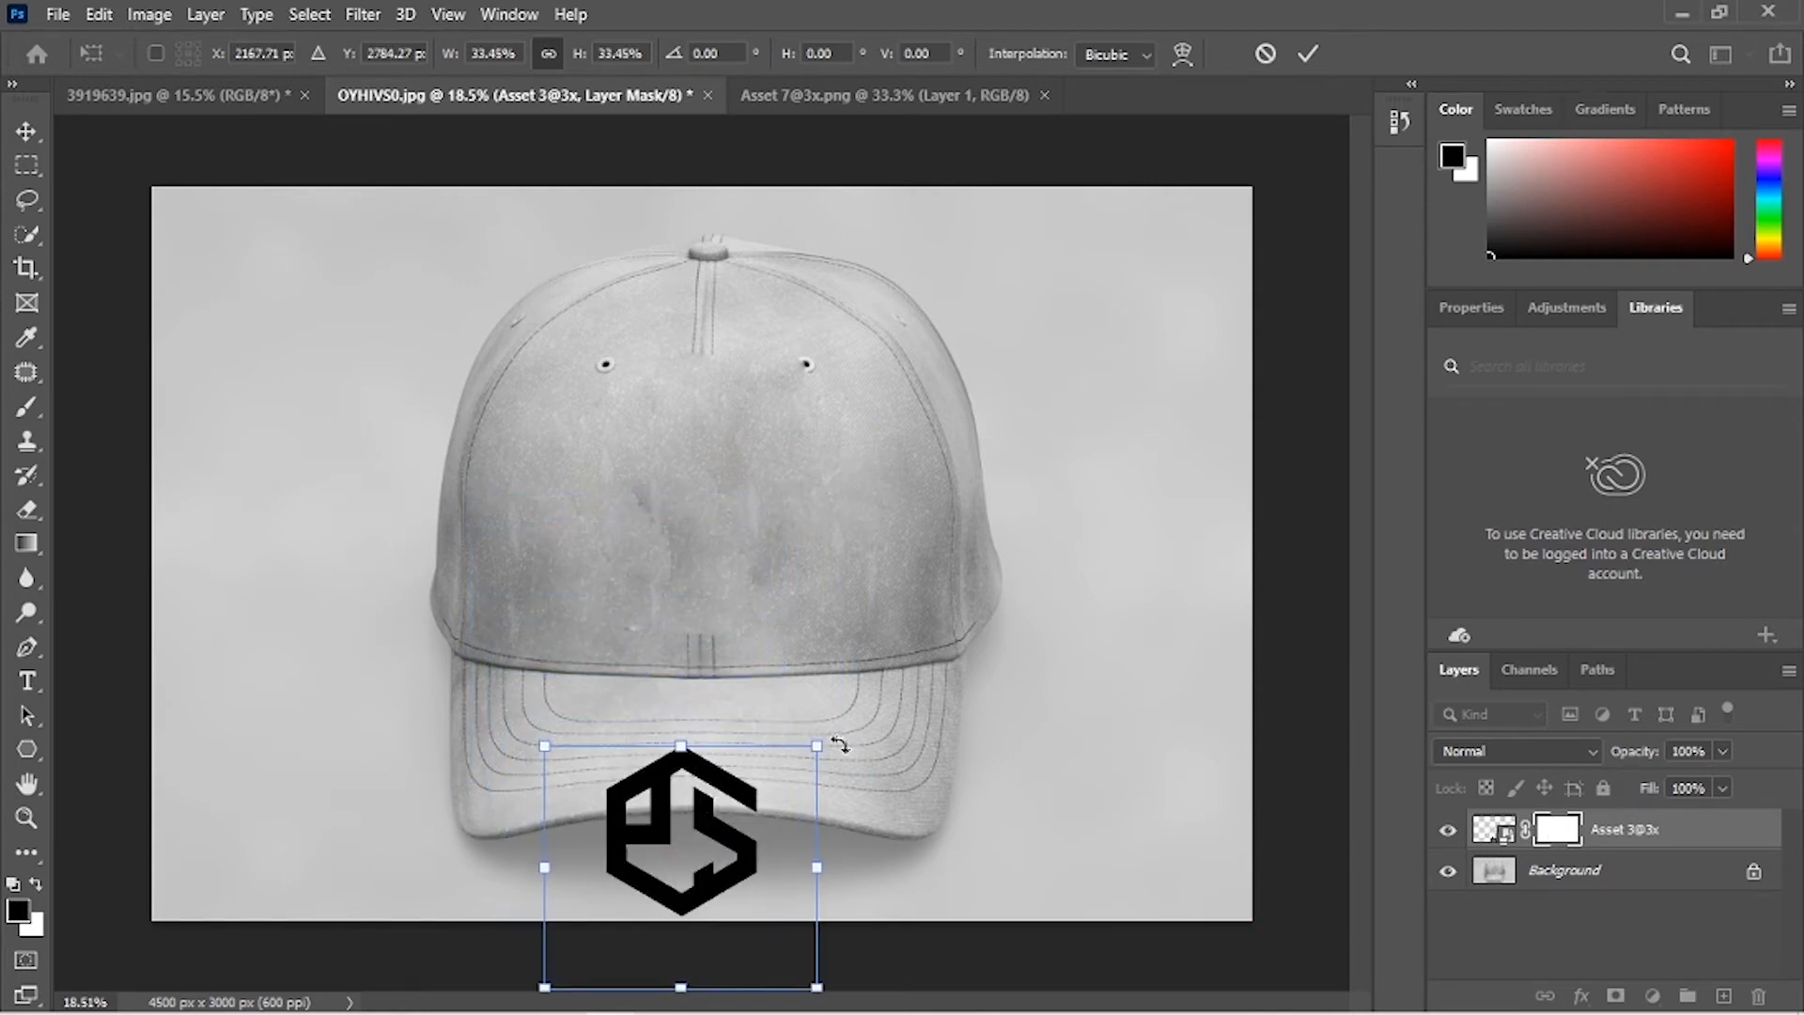
drag(824, 747, 752, 874)
drag(631, 888, 657, 885)
drag(575, 823, 637, 850)
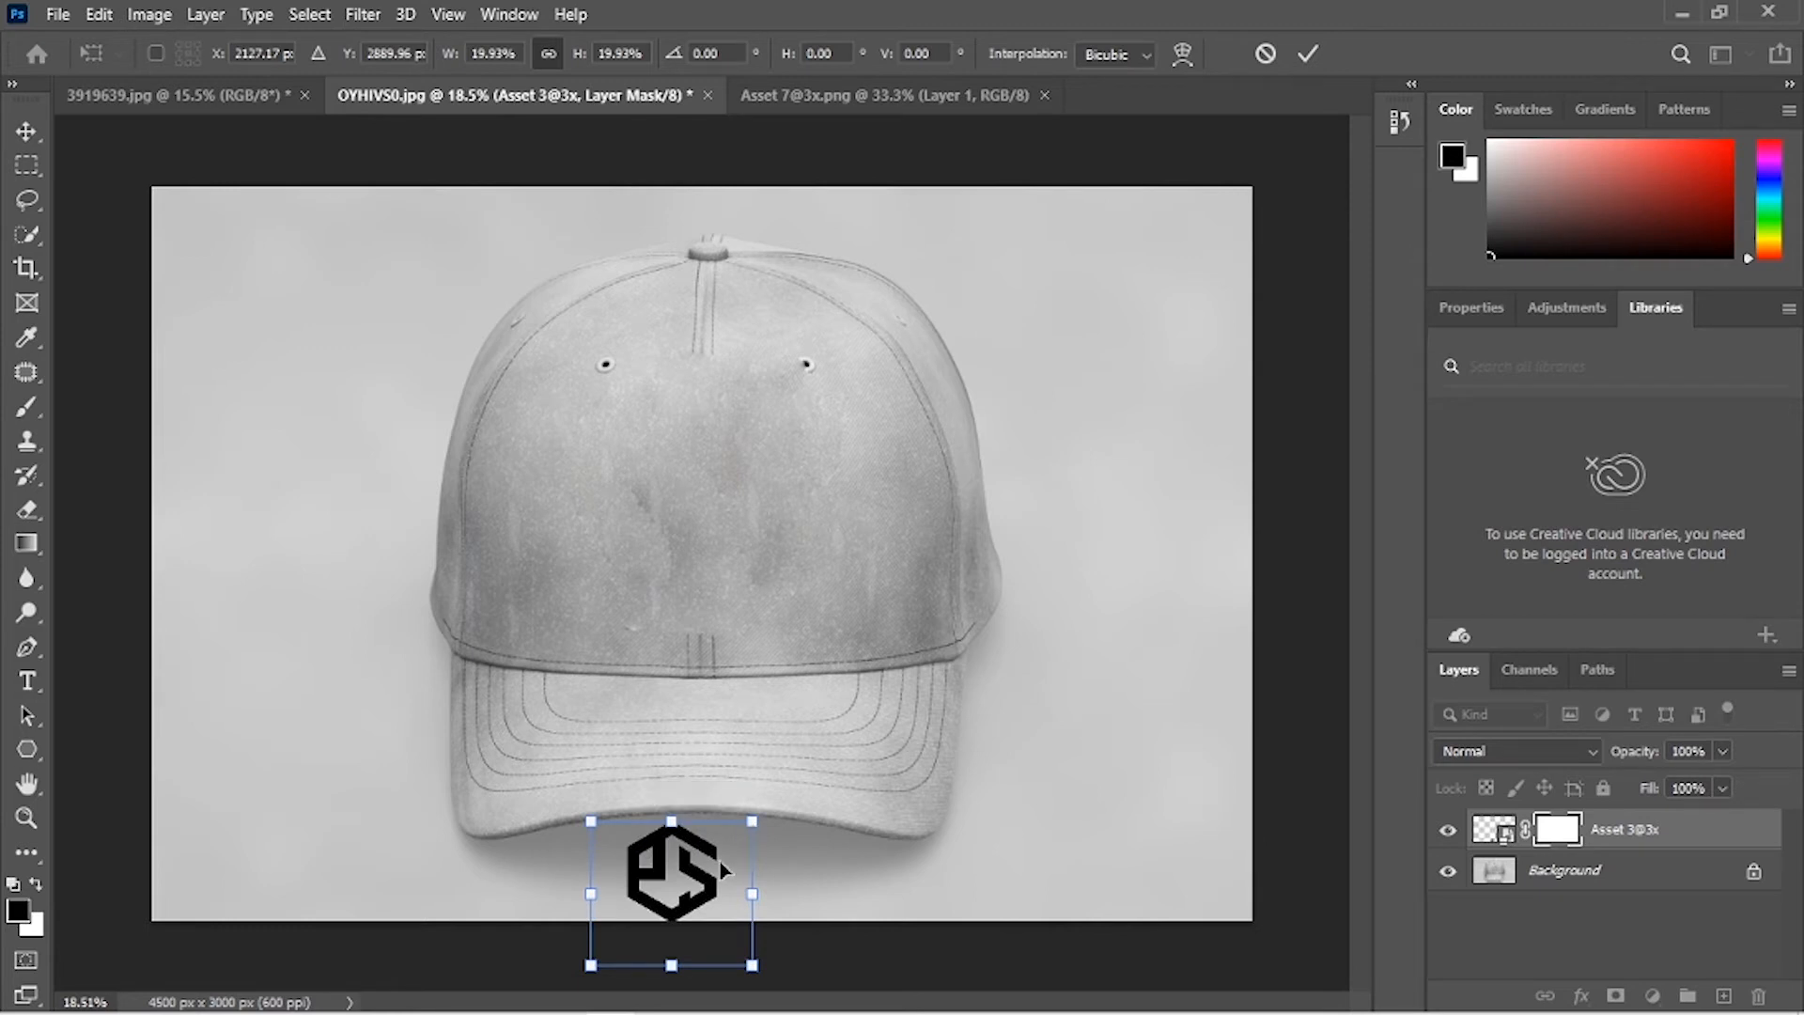
key(Return)
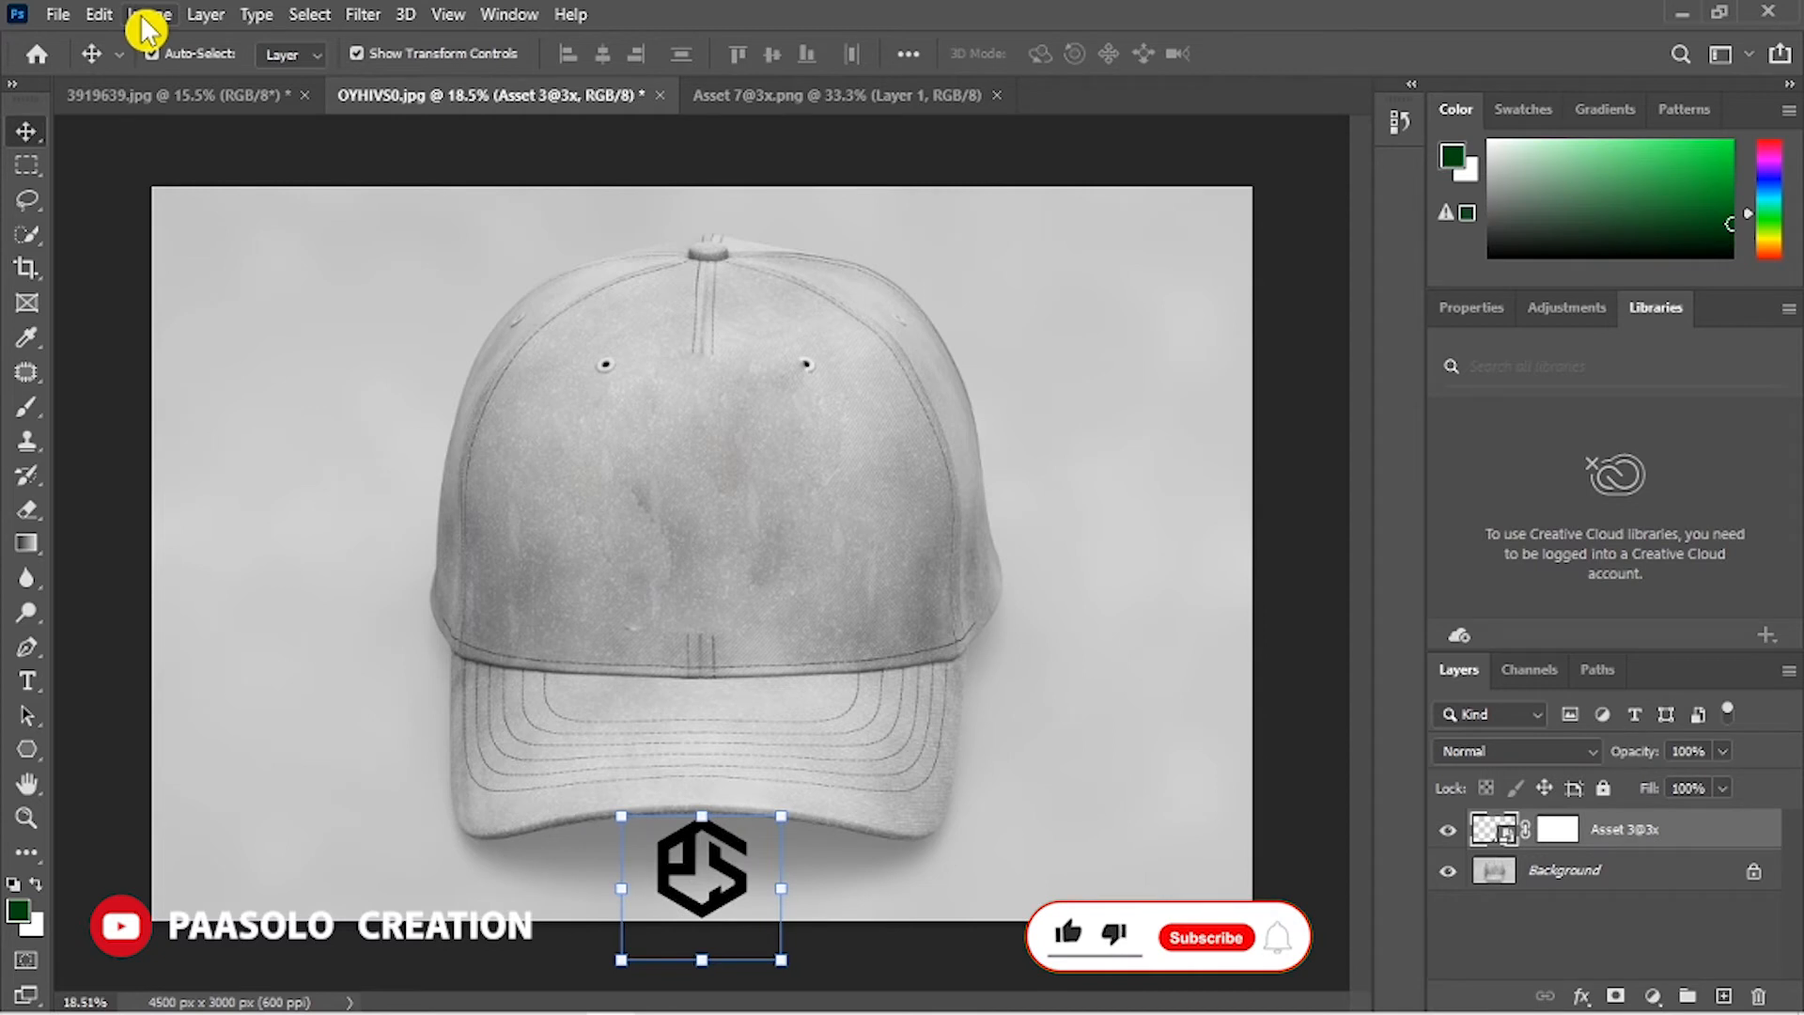
Step: Distort the emblem below the brim, lowering its upper corners and pulling the upper-left one inward to about 72% height
click(700, 853)
click(1612, 848)
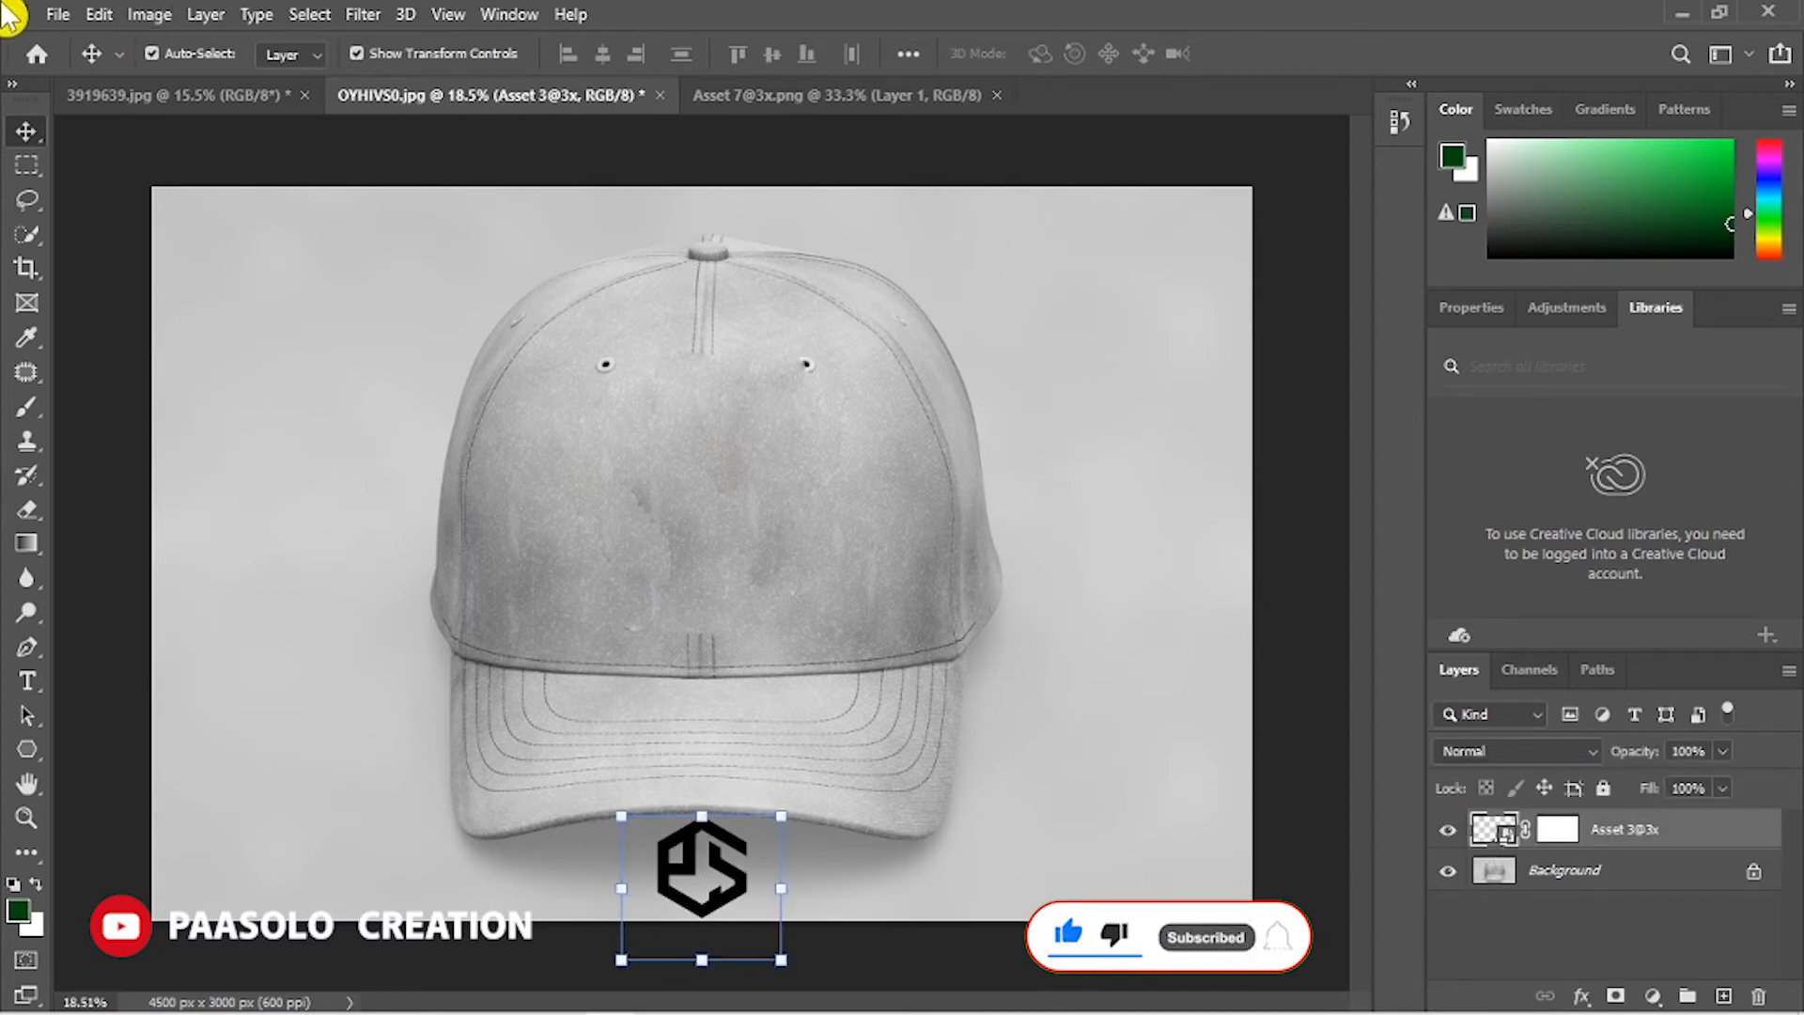
click(103, 17)
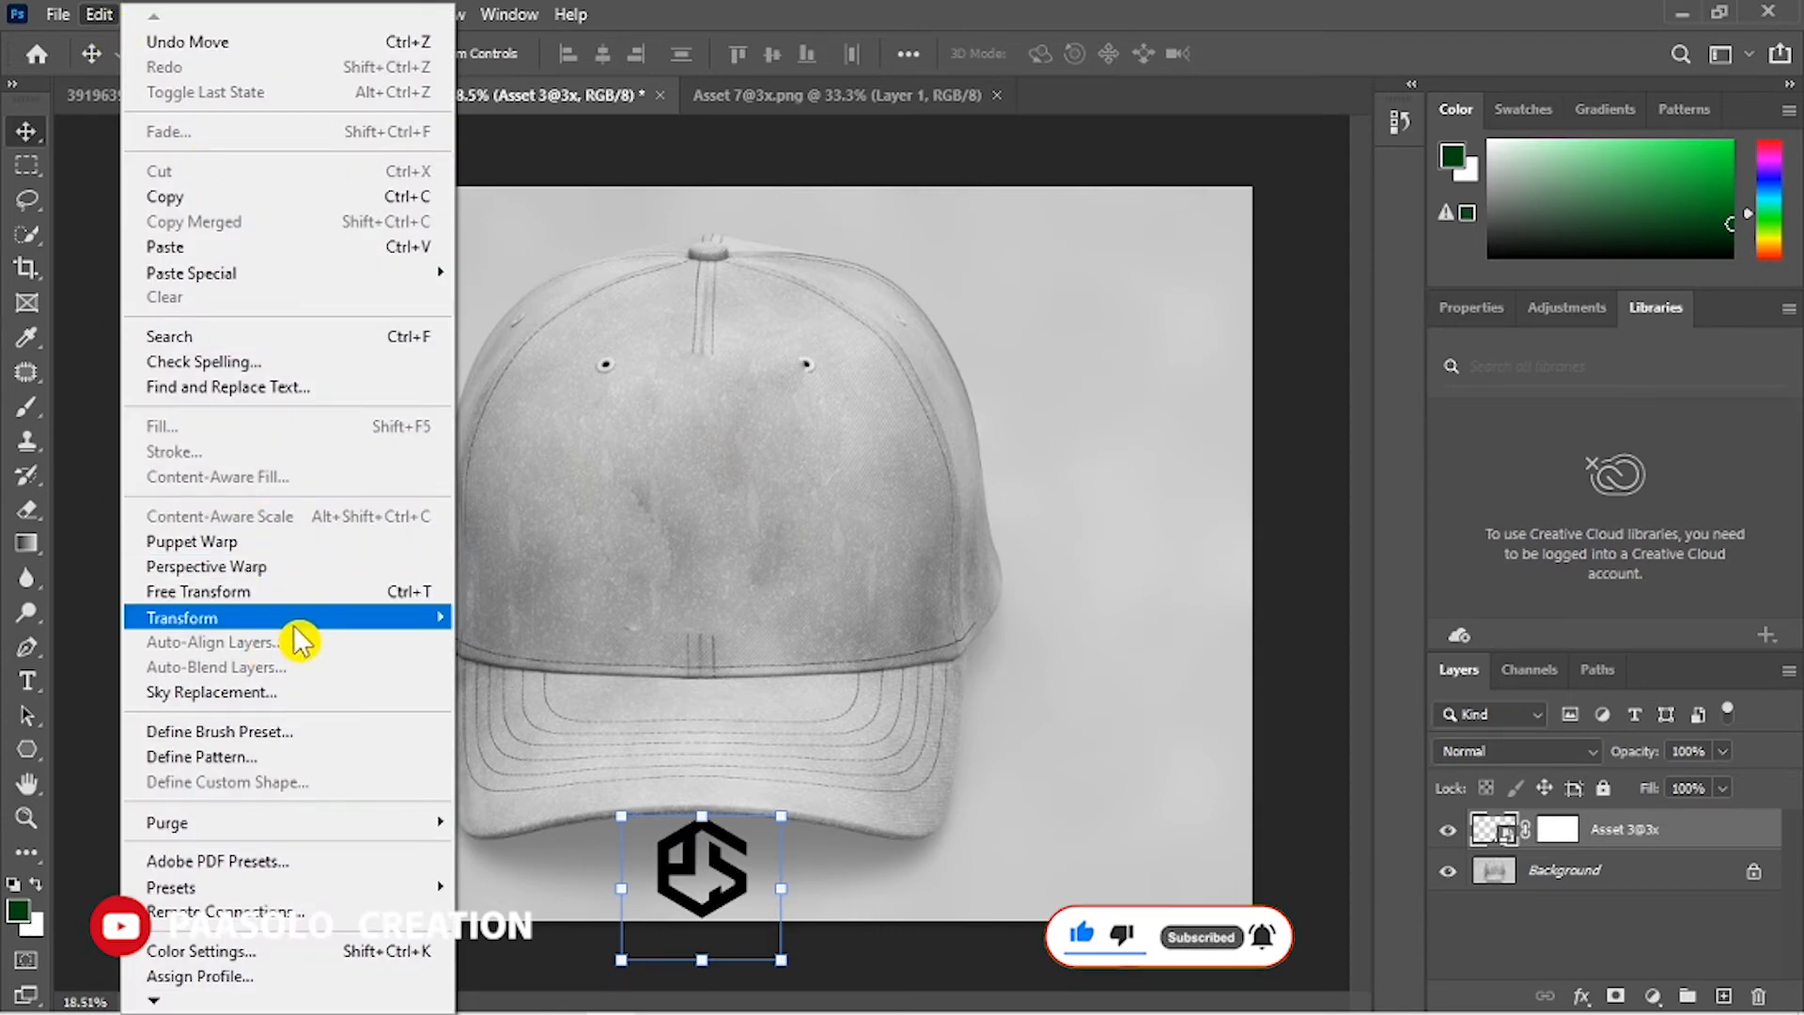
mouse_move(294, 633)
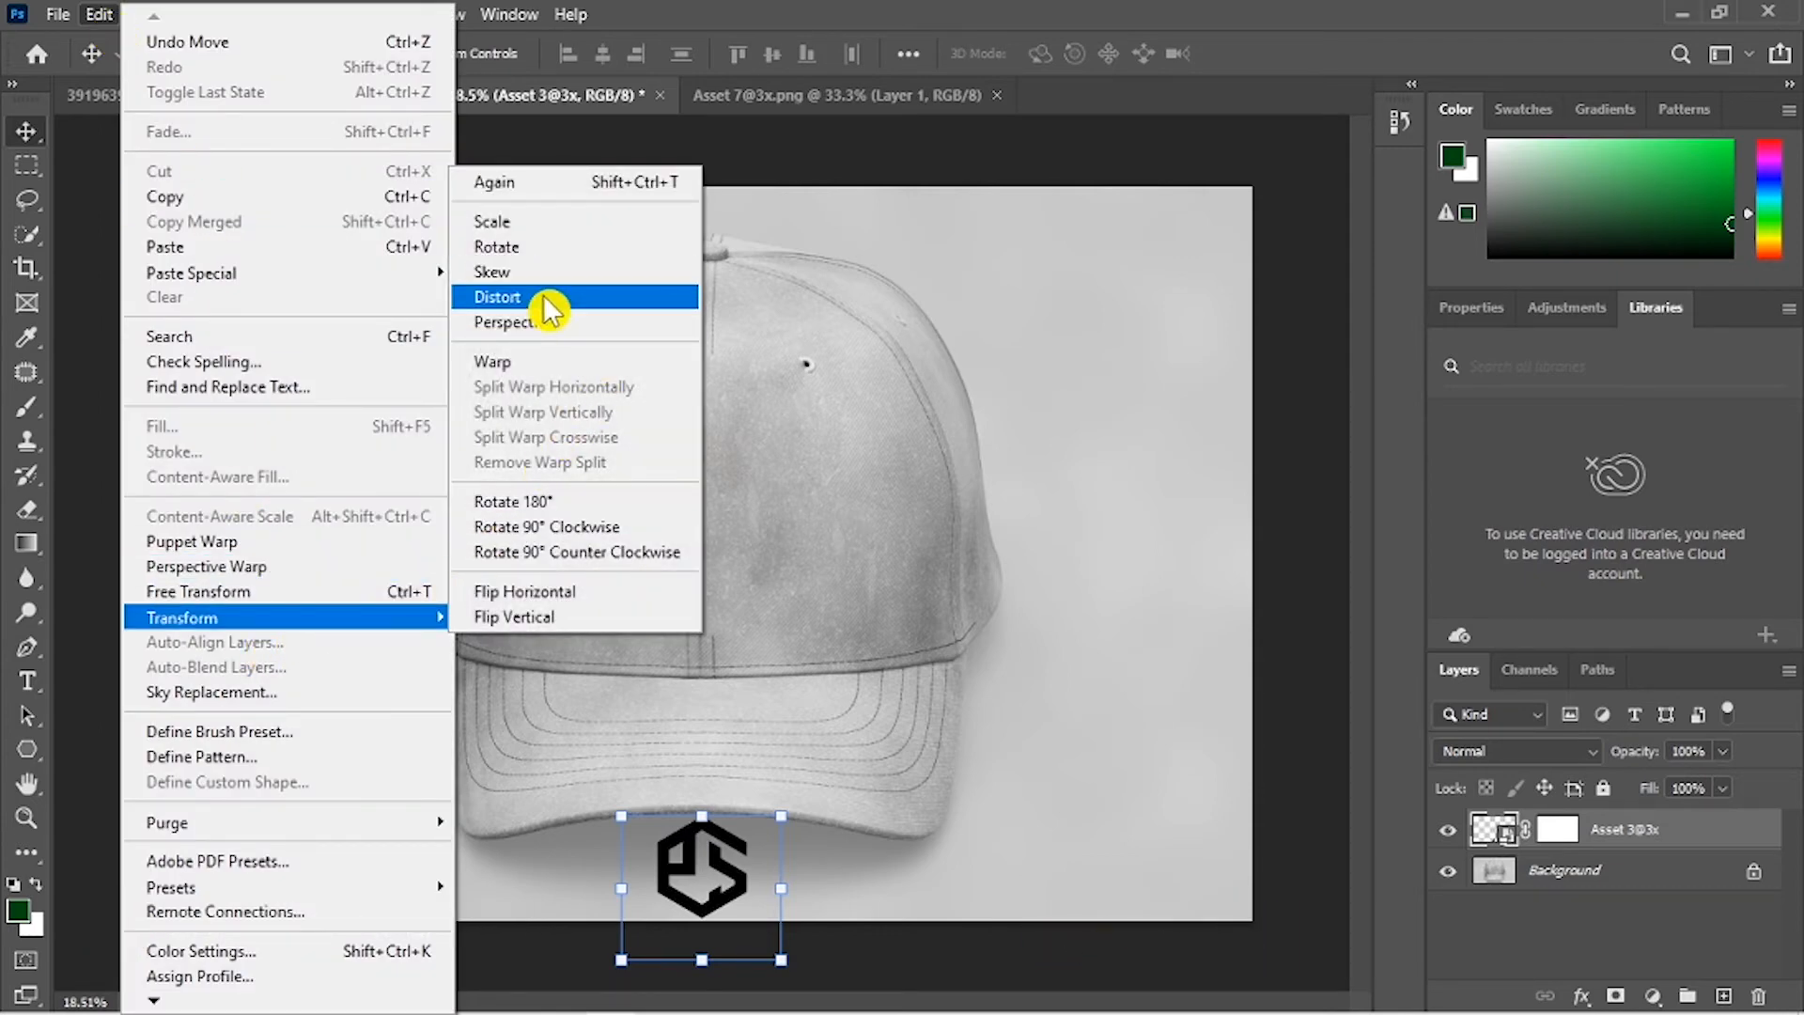
click(545, 299)
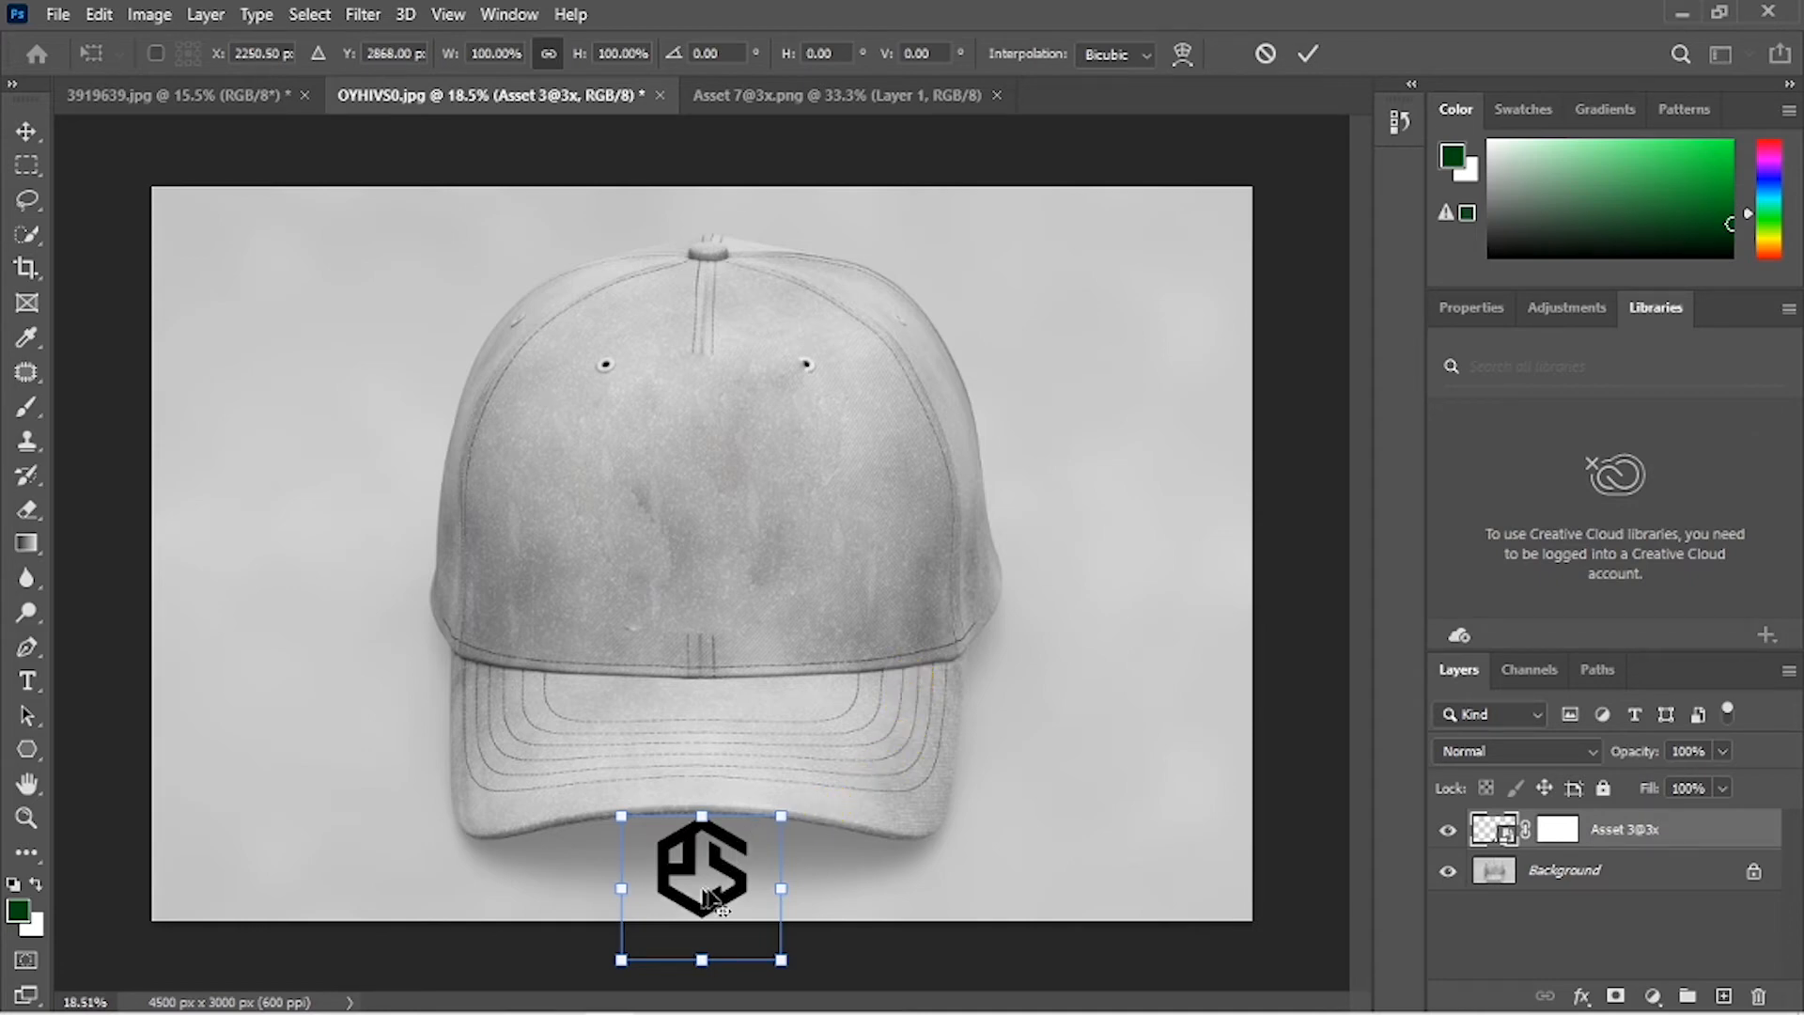
scroll(712, 898, up, 8)
key(alt+space)
drag(728, 888, 839, 476)
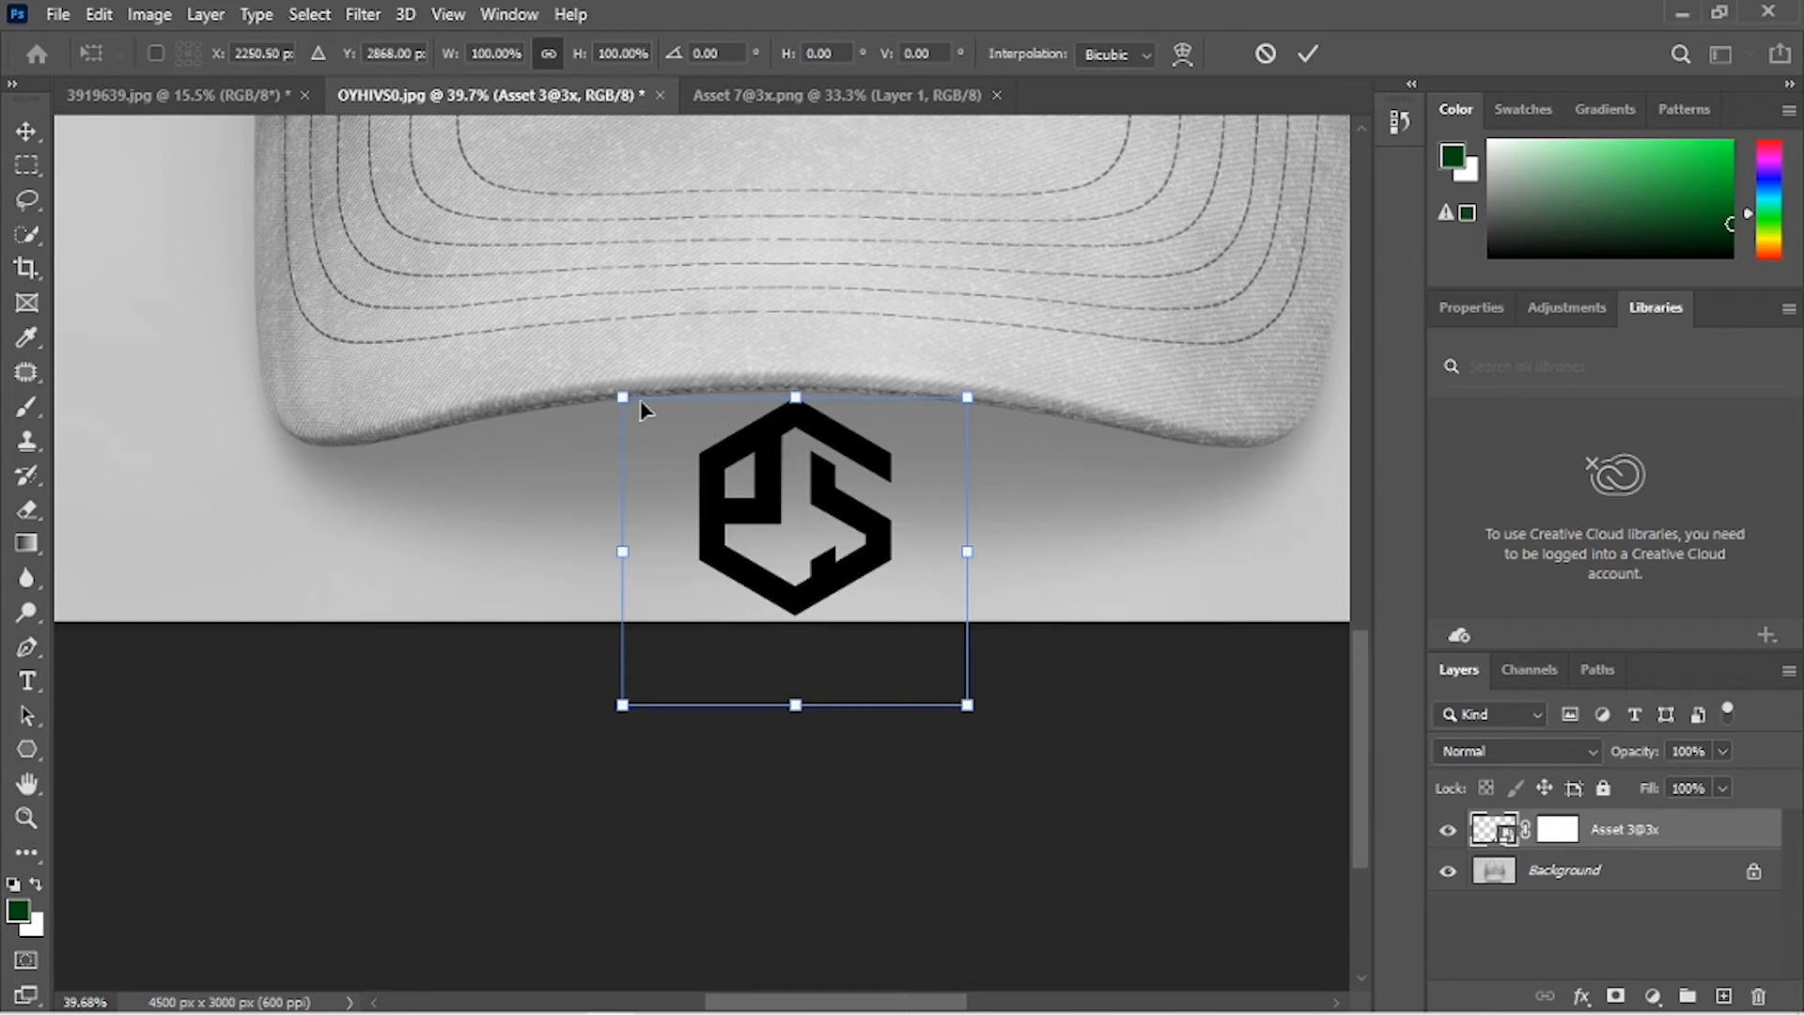
drag(628, 409, 658, 450)
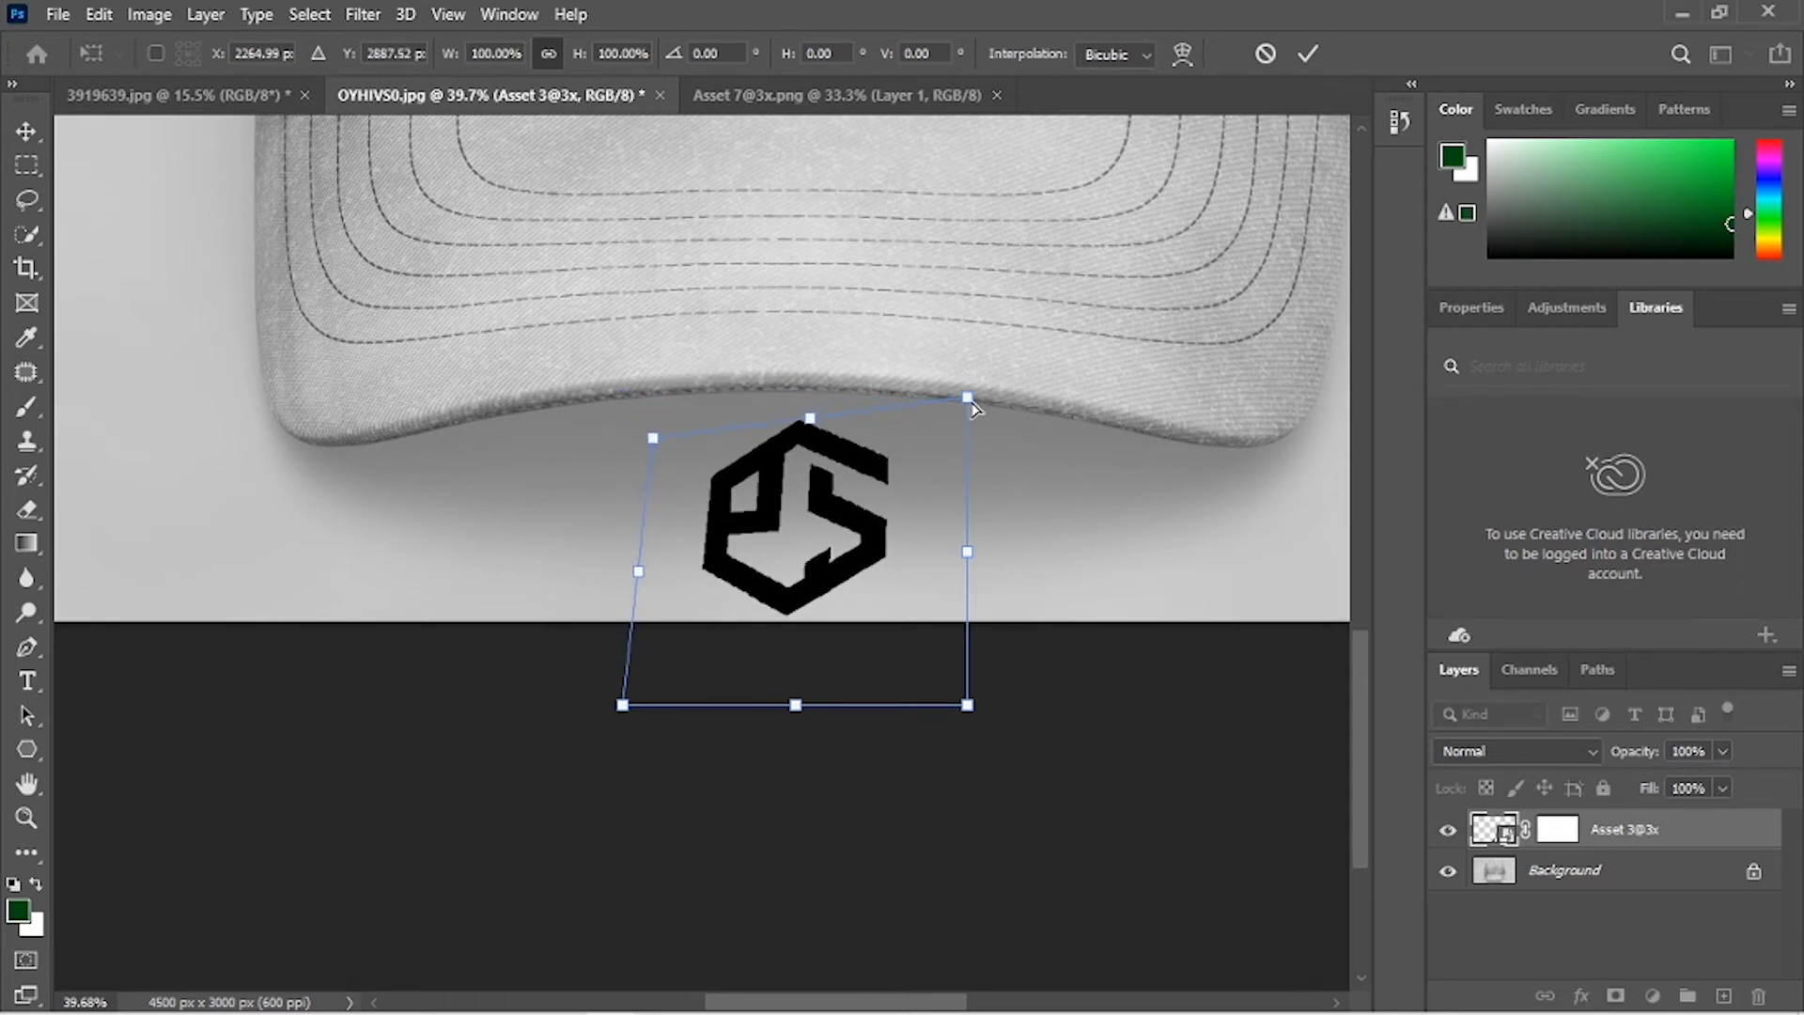
drag(973, 404, 968, 483)
drag(691, 477, 706, 496)
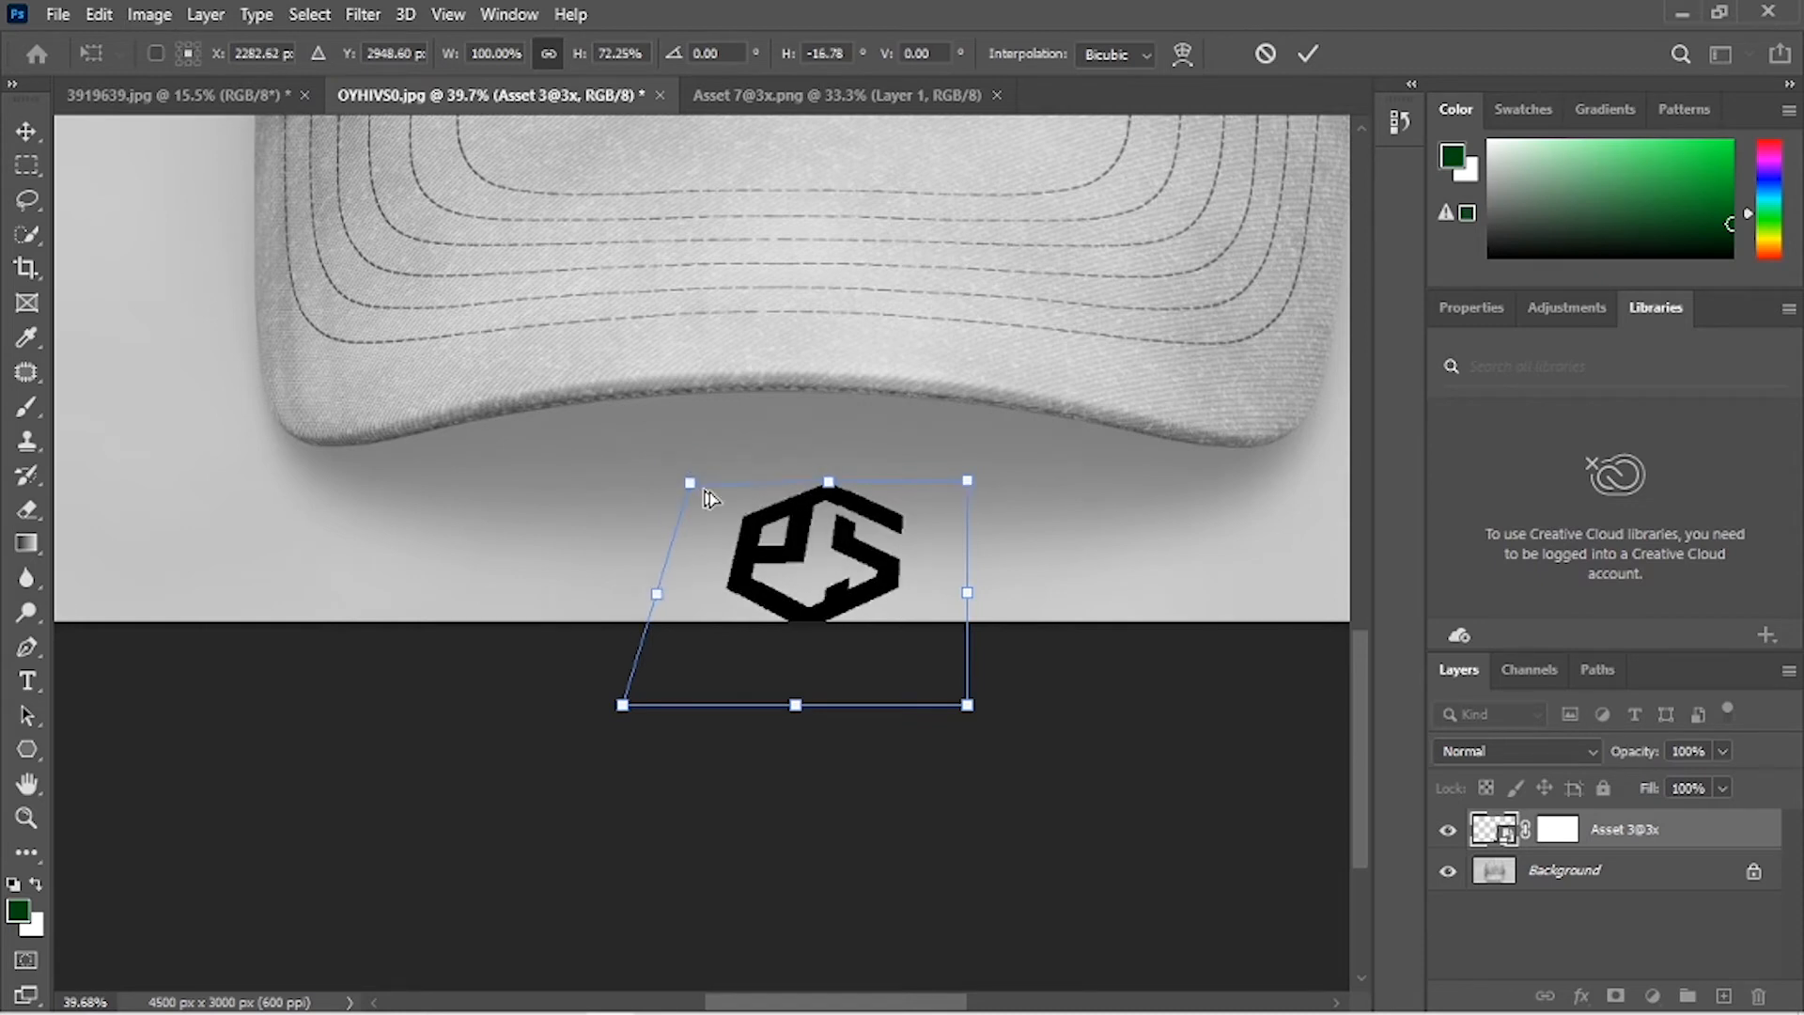
drag(824, 519, 820, 489)
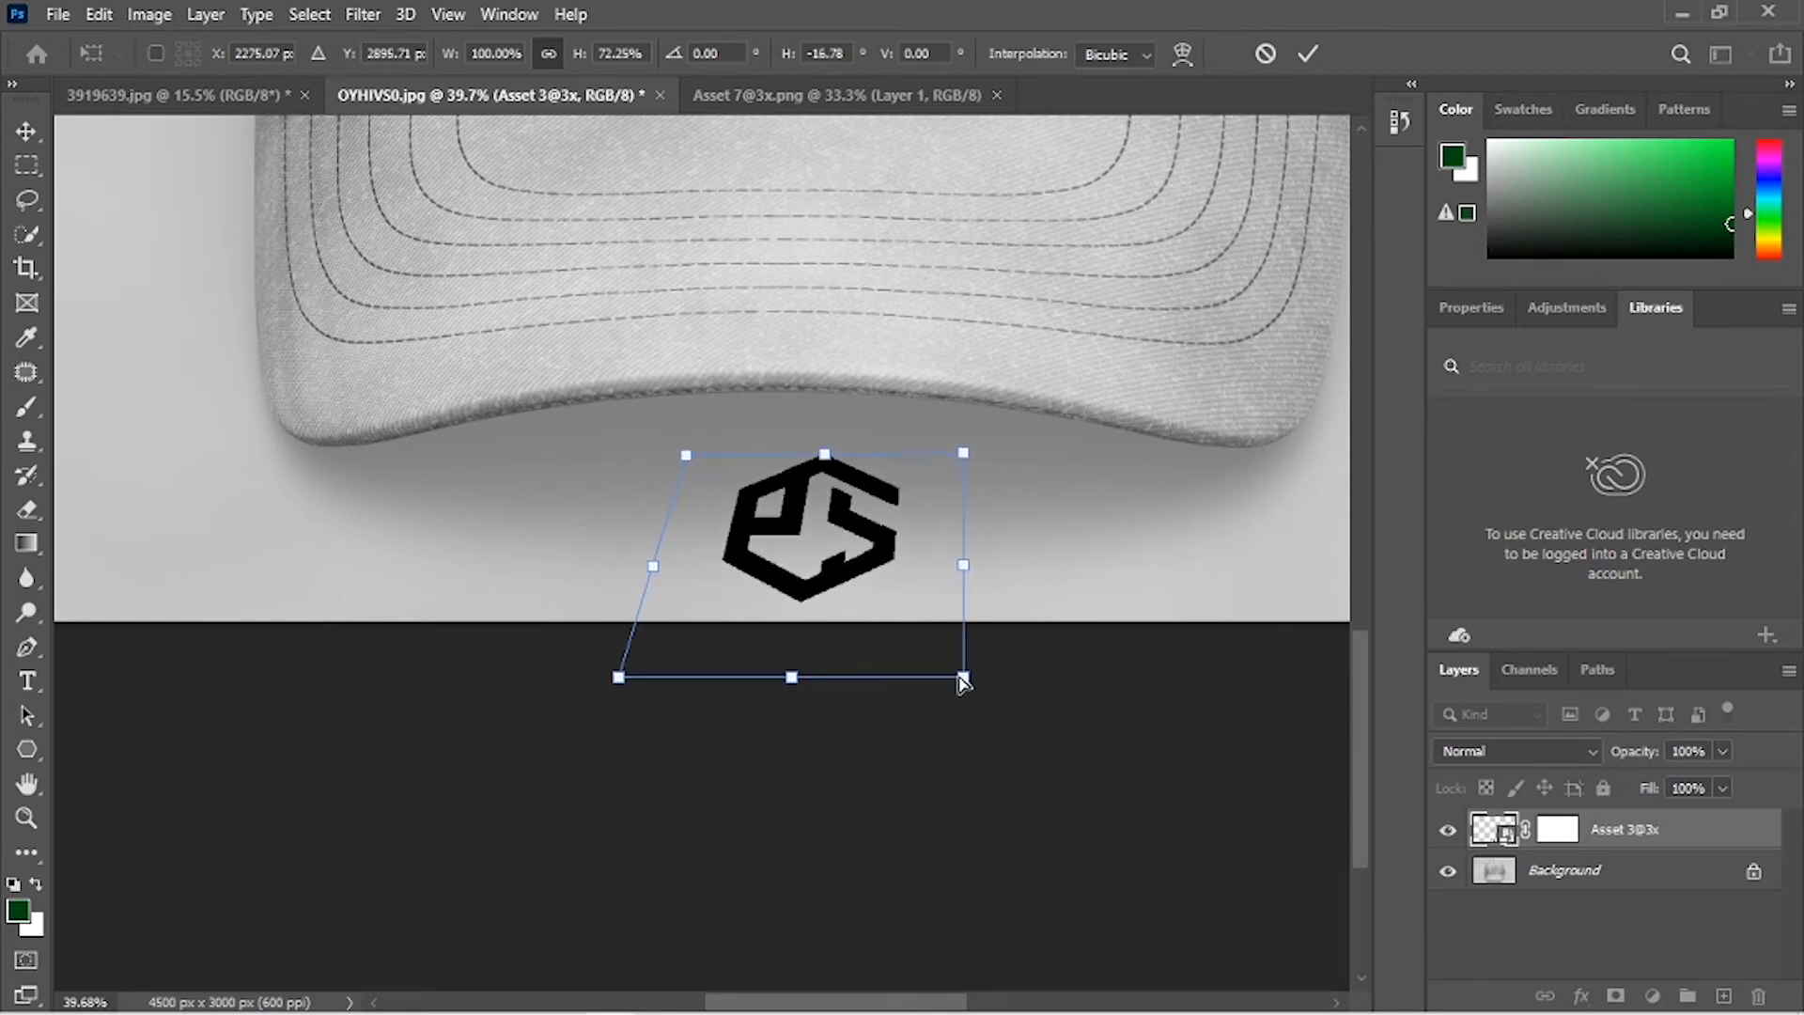
Step: Refine the emblem's distortion by offsetting all four corners so it slants about 8.5° with a narrower far edge
drag(963, 678, 957, 657)
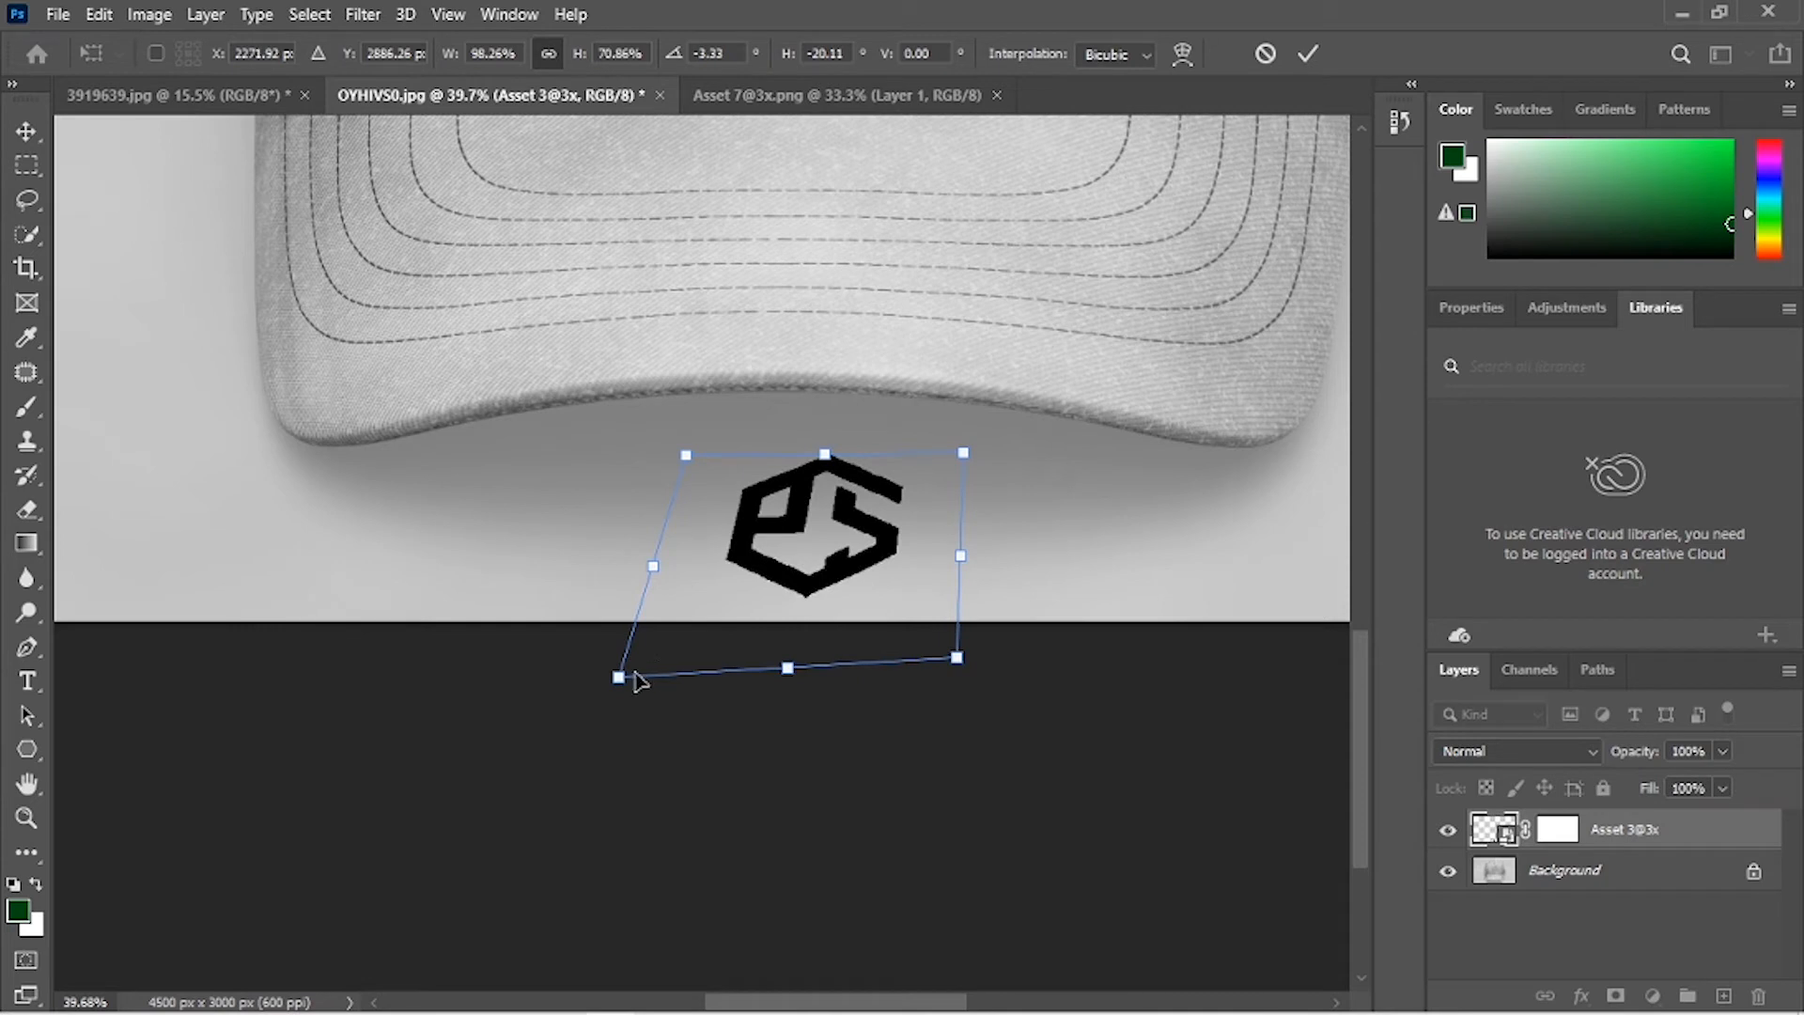
drag(634, 674, 645, 645)
drag(945, 449, 957, 475)
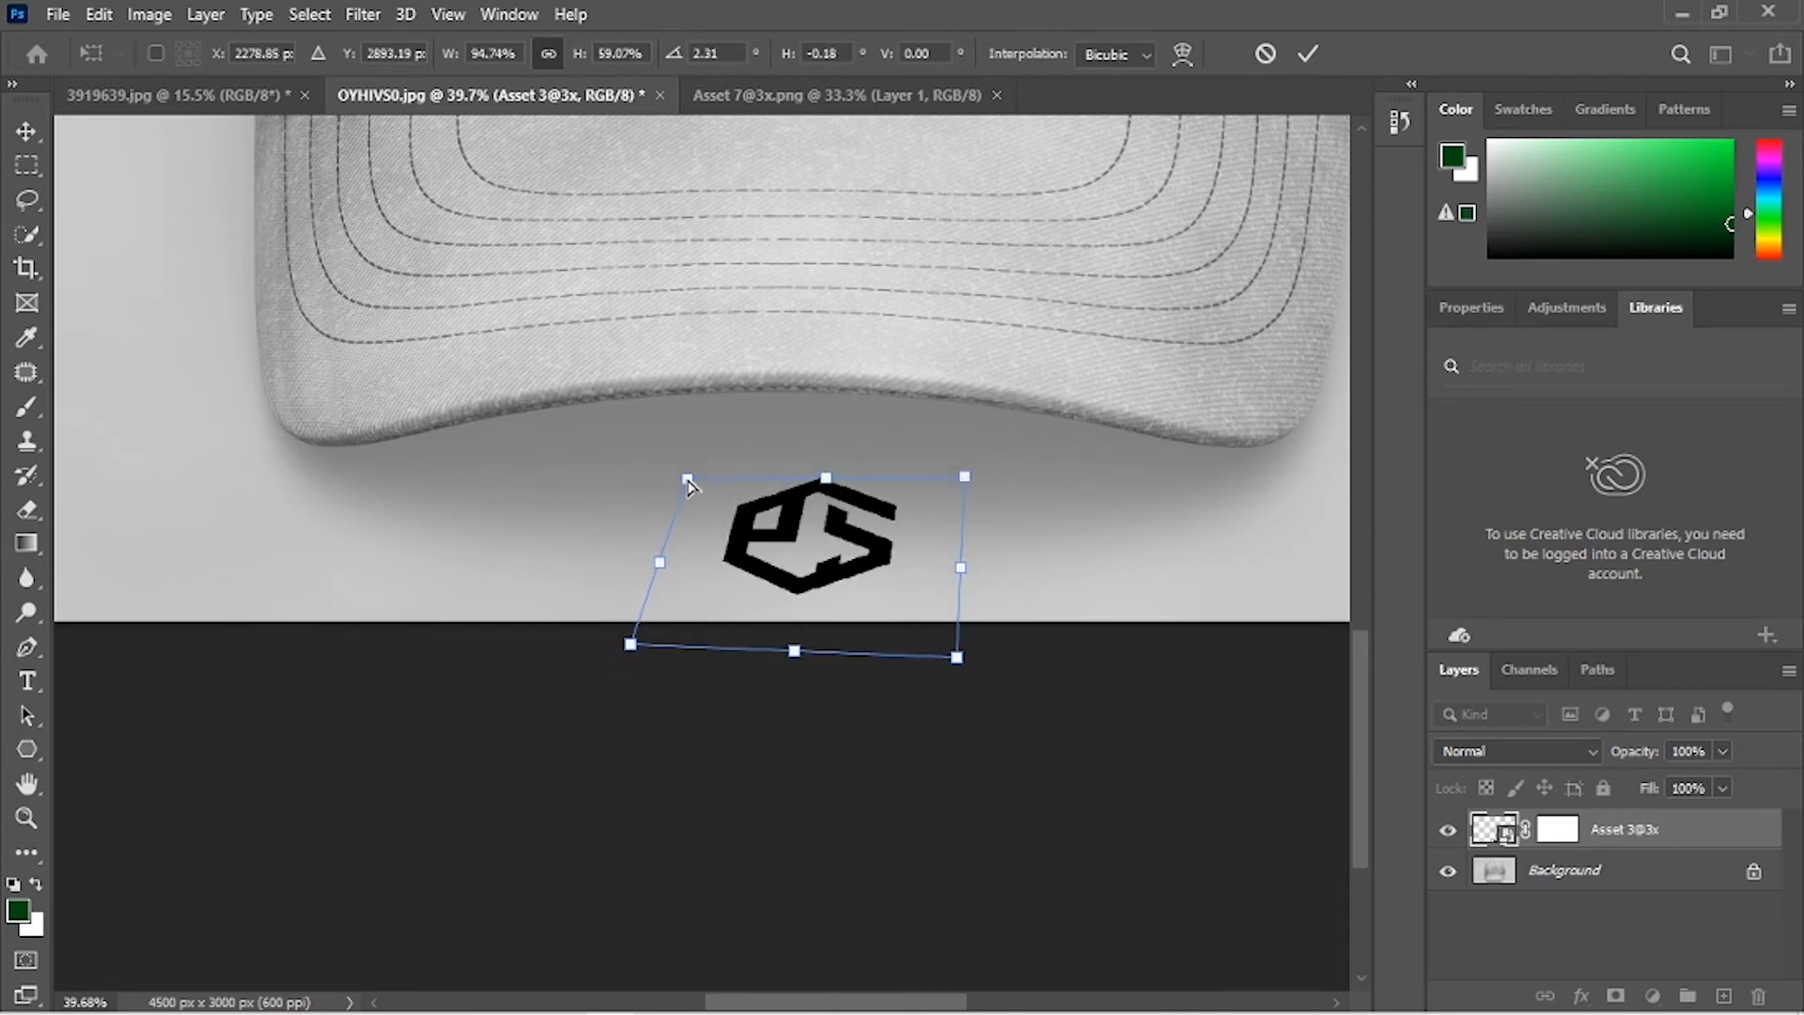
drag(688, 484, 724, 468)
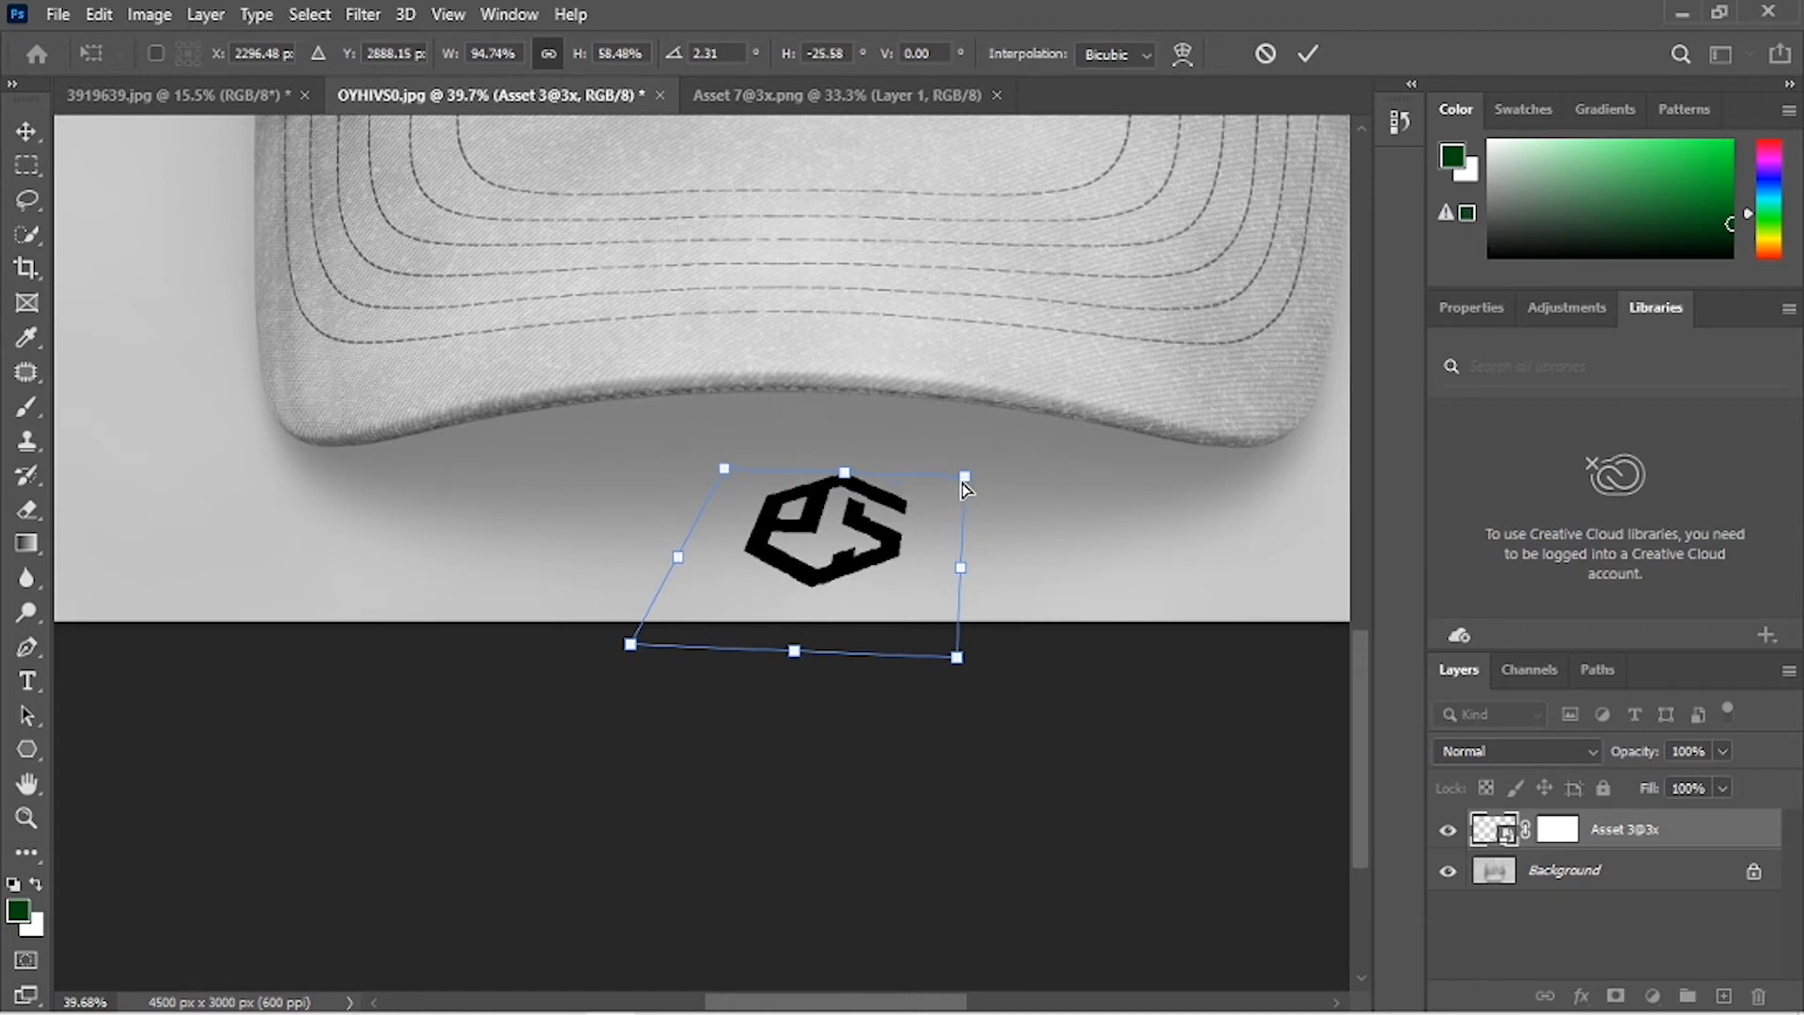
drag(965, 476, 973, 490)
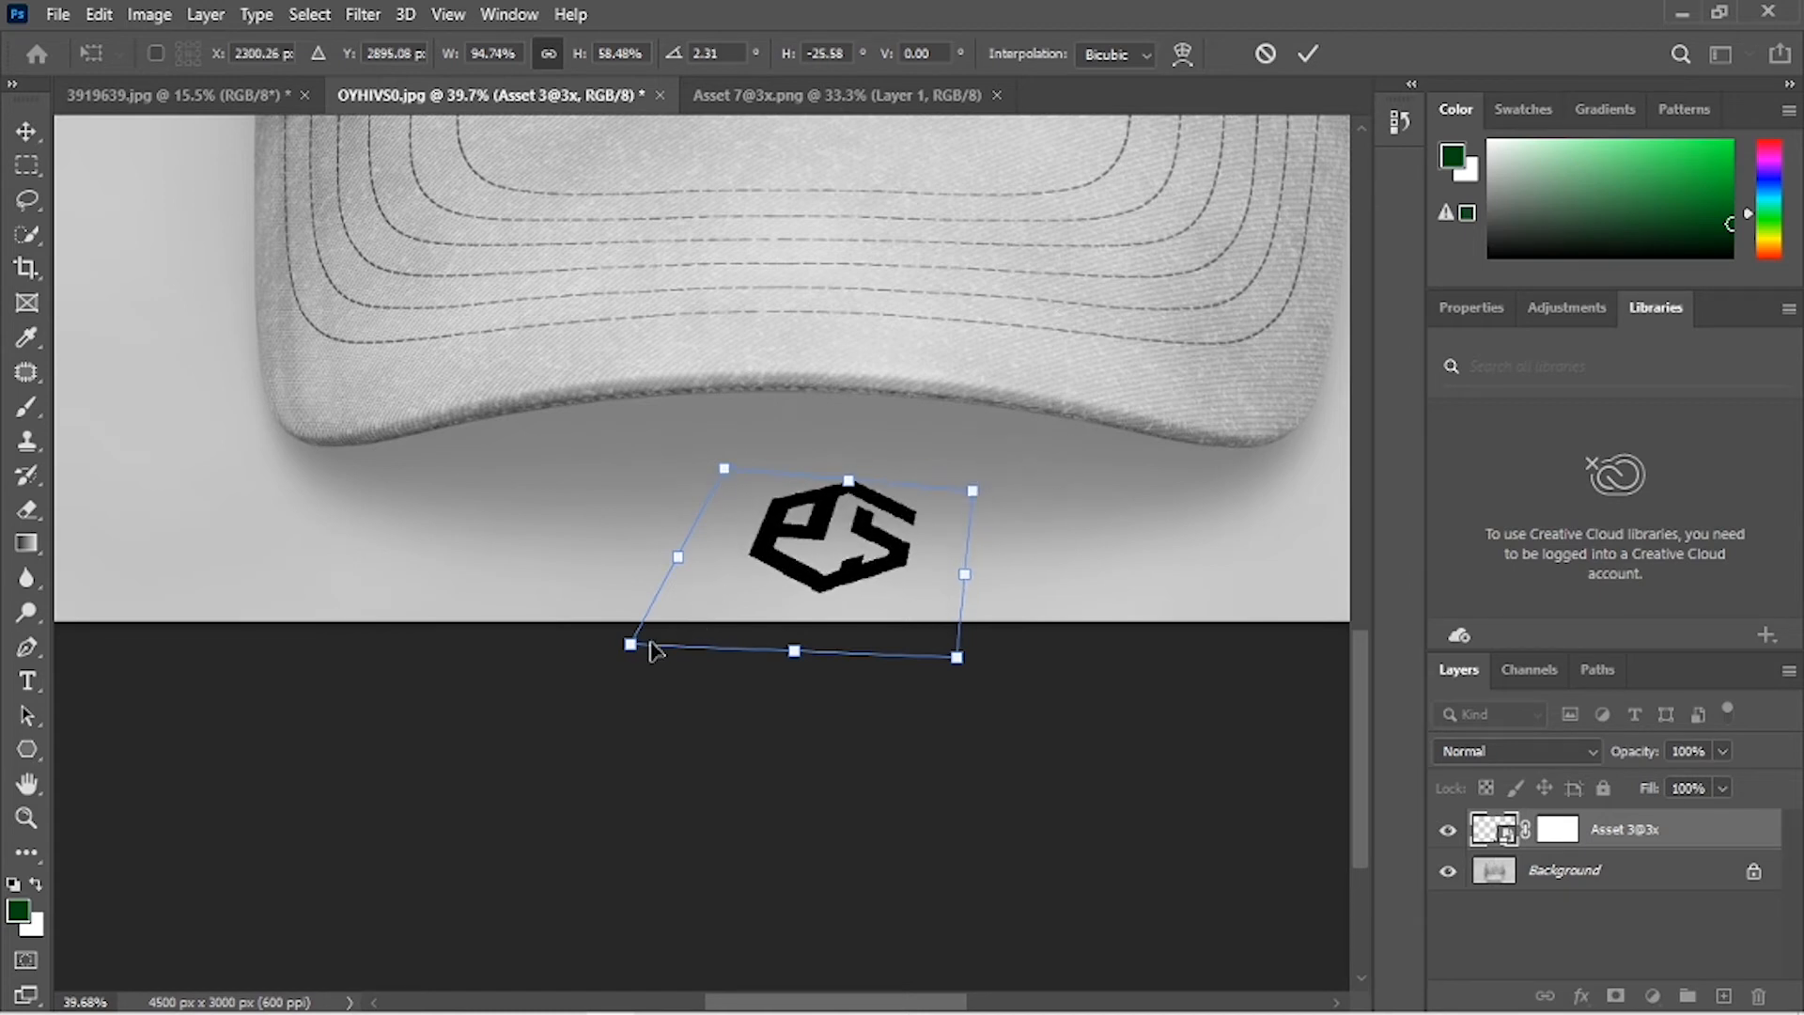
drag(651, 642, 625, 644)
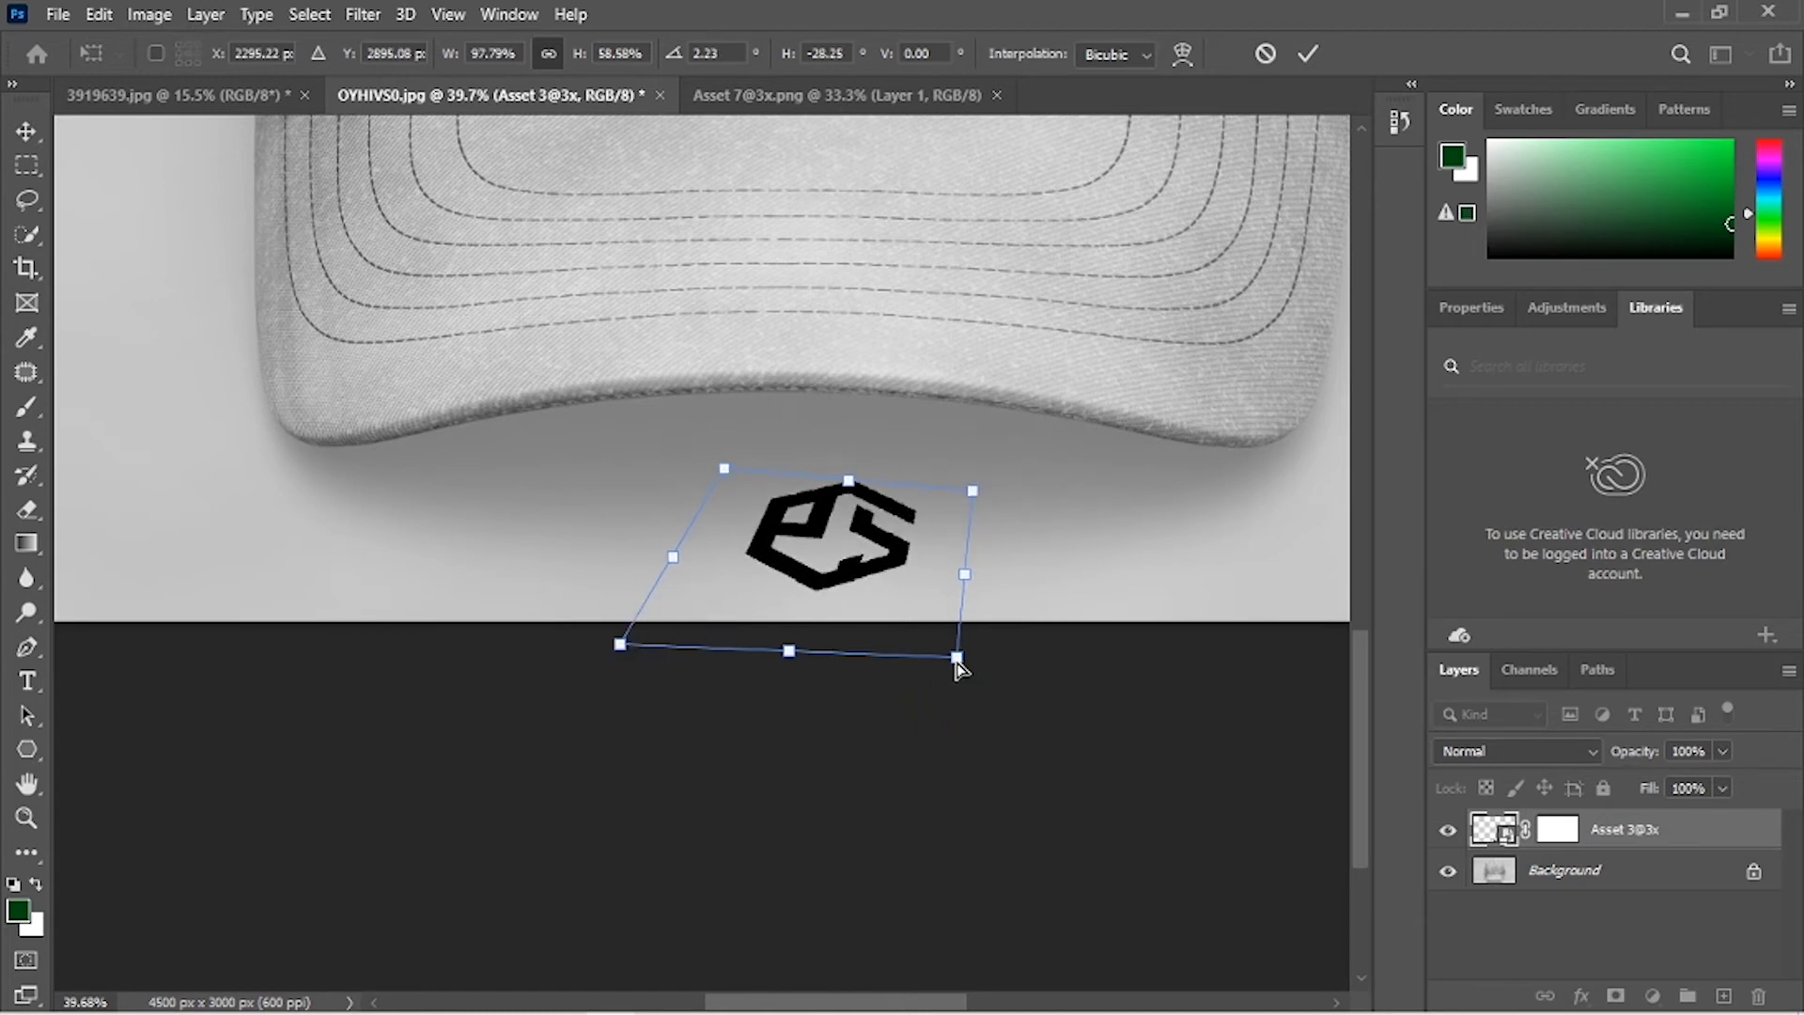
drag(957, 661, 943, 694)
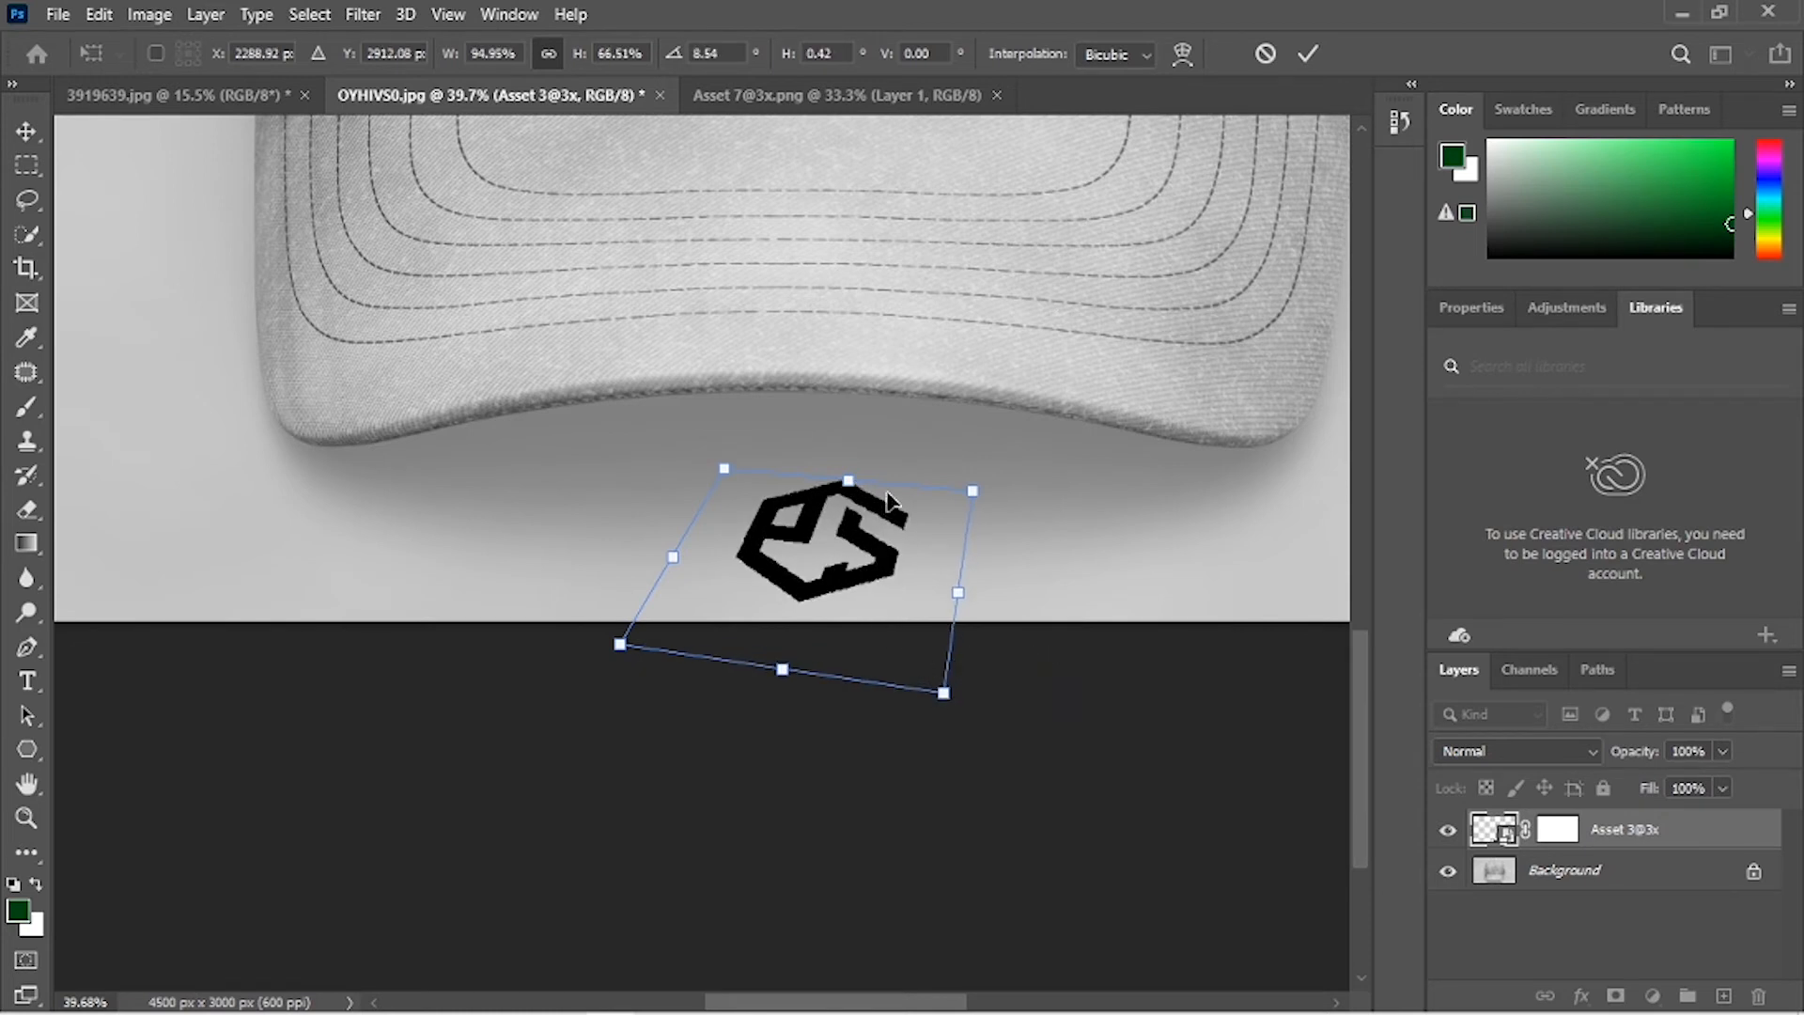
Step: Flatten the distorted emblem to about 53% height, move it slightly up towards the brim and apply the distortion
drag(844, 488, 847, 506)
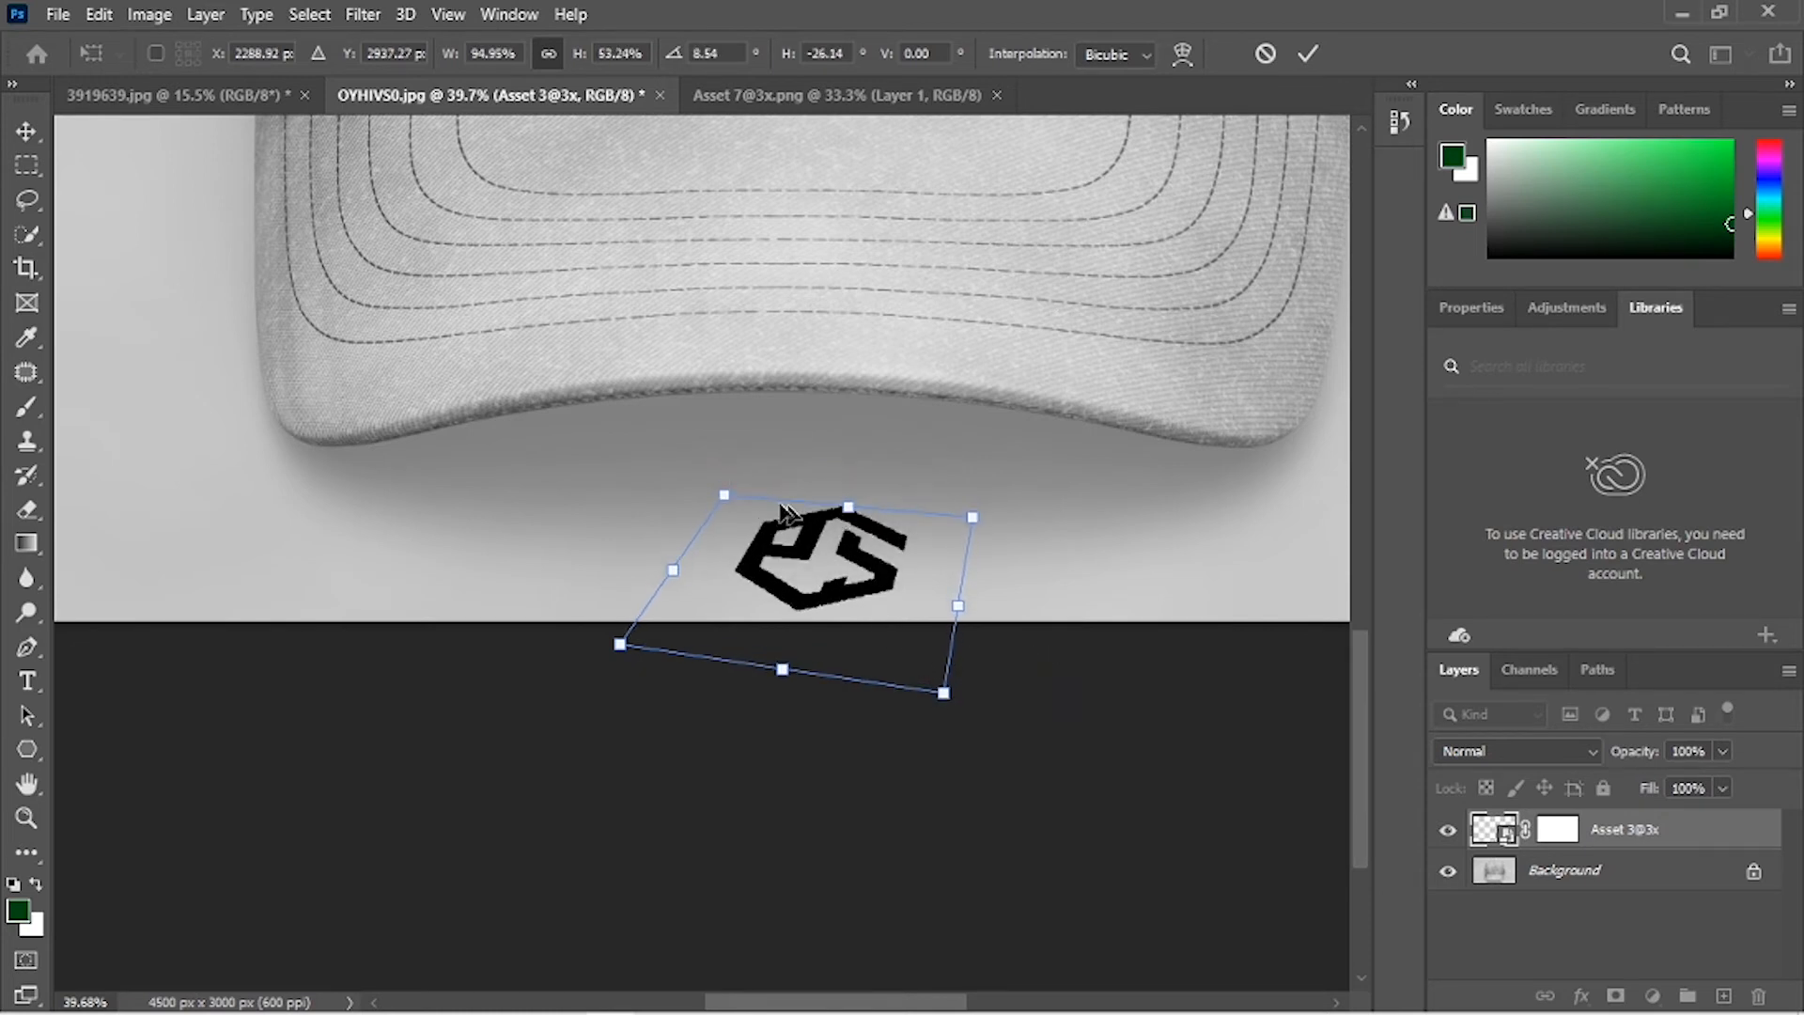
drag(730, 497, 727, 489)
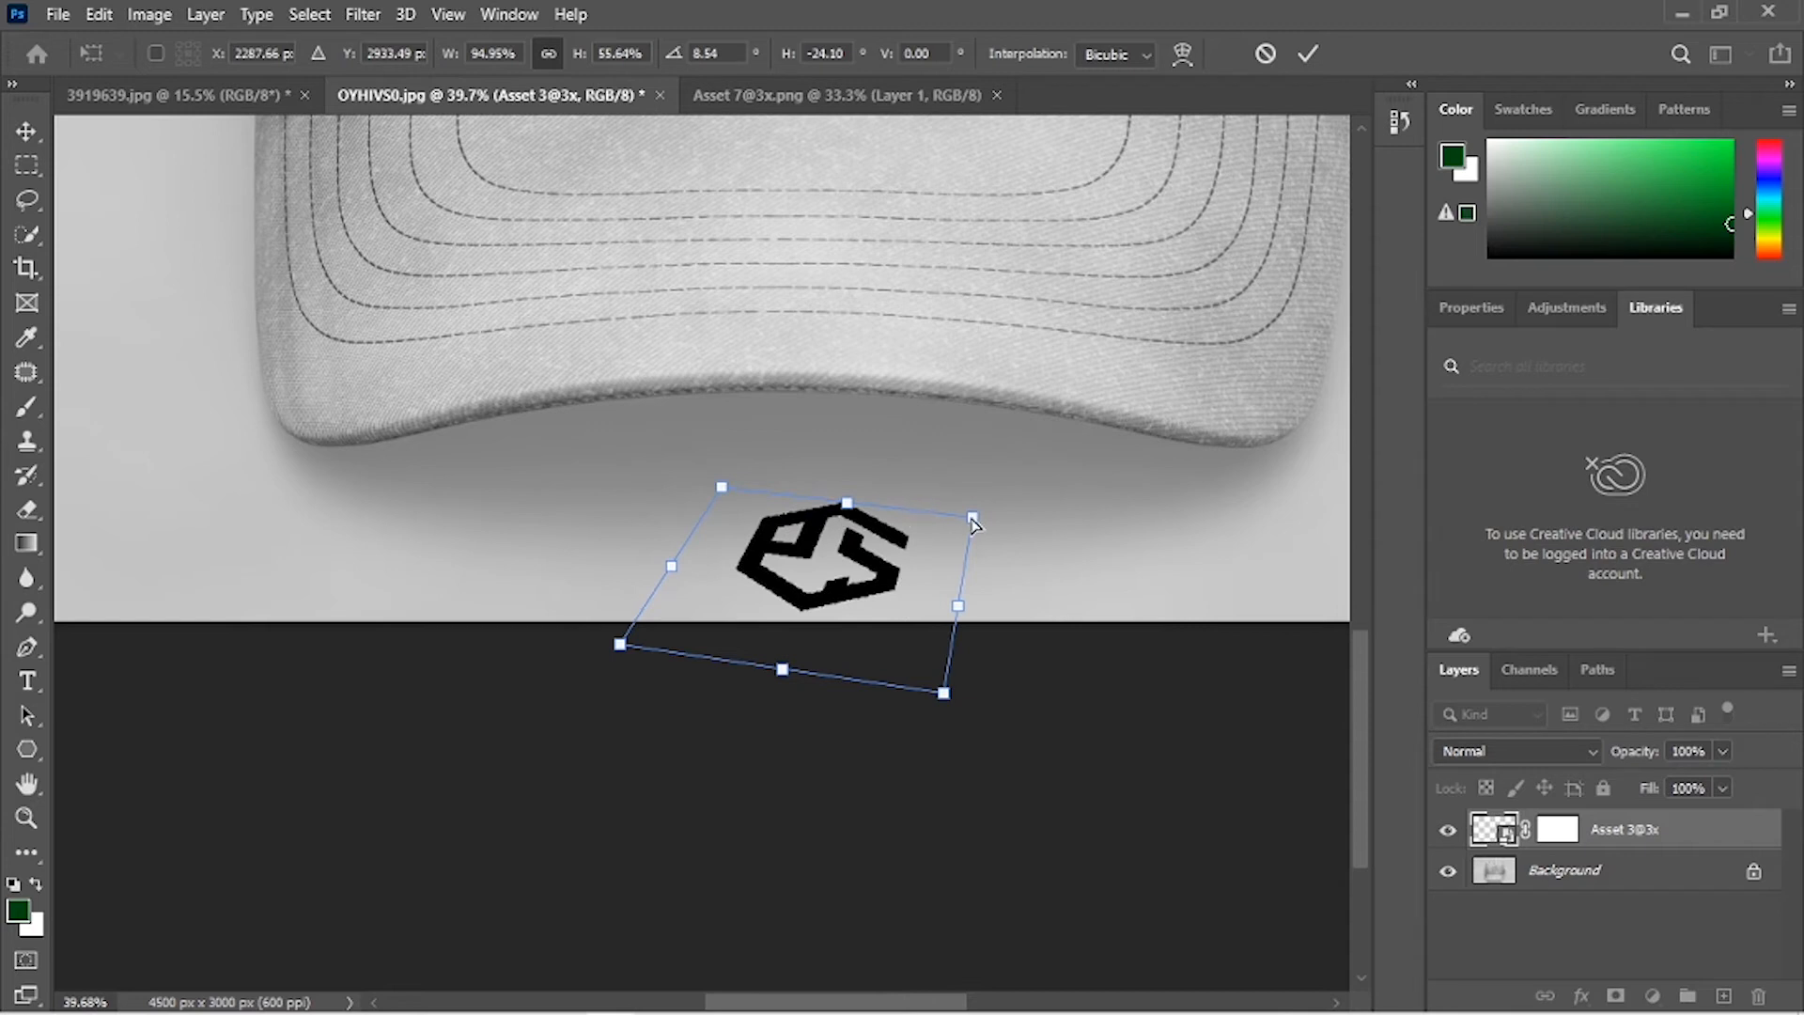
drag(972, 517, 962, 526)
drag(730, 491, 743, 500)
mouse_move(886, 555)
mouse_down()
mouse_move(872, 540)
mouse_move(894, 532)
mouse_up()
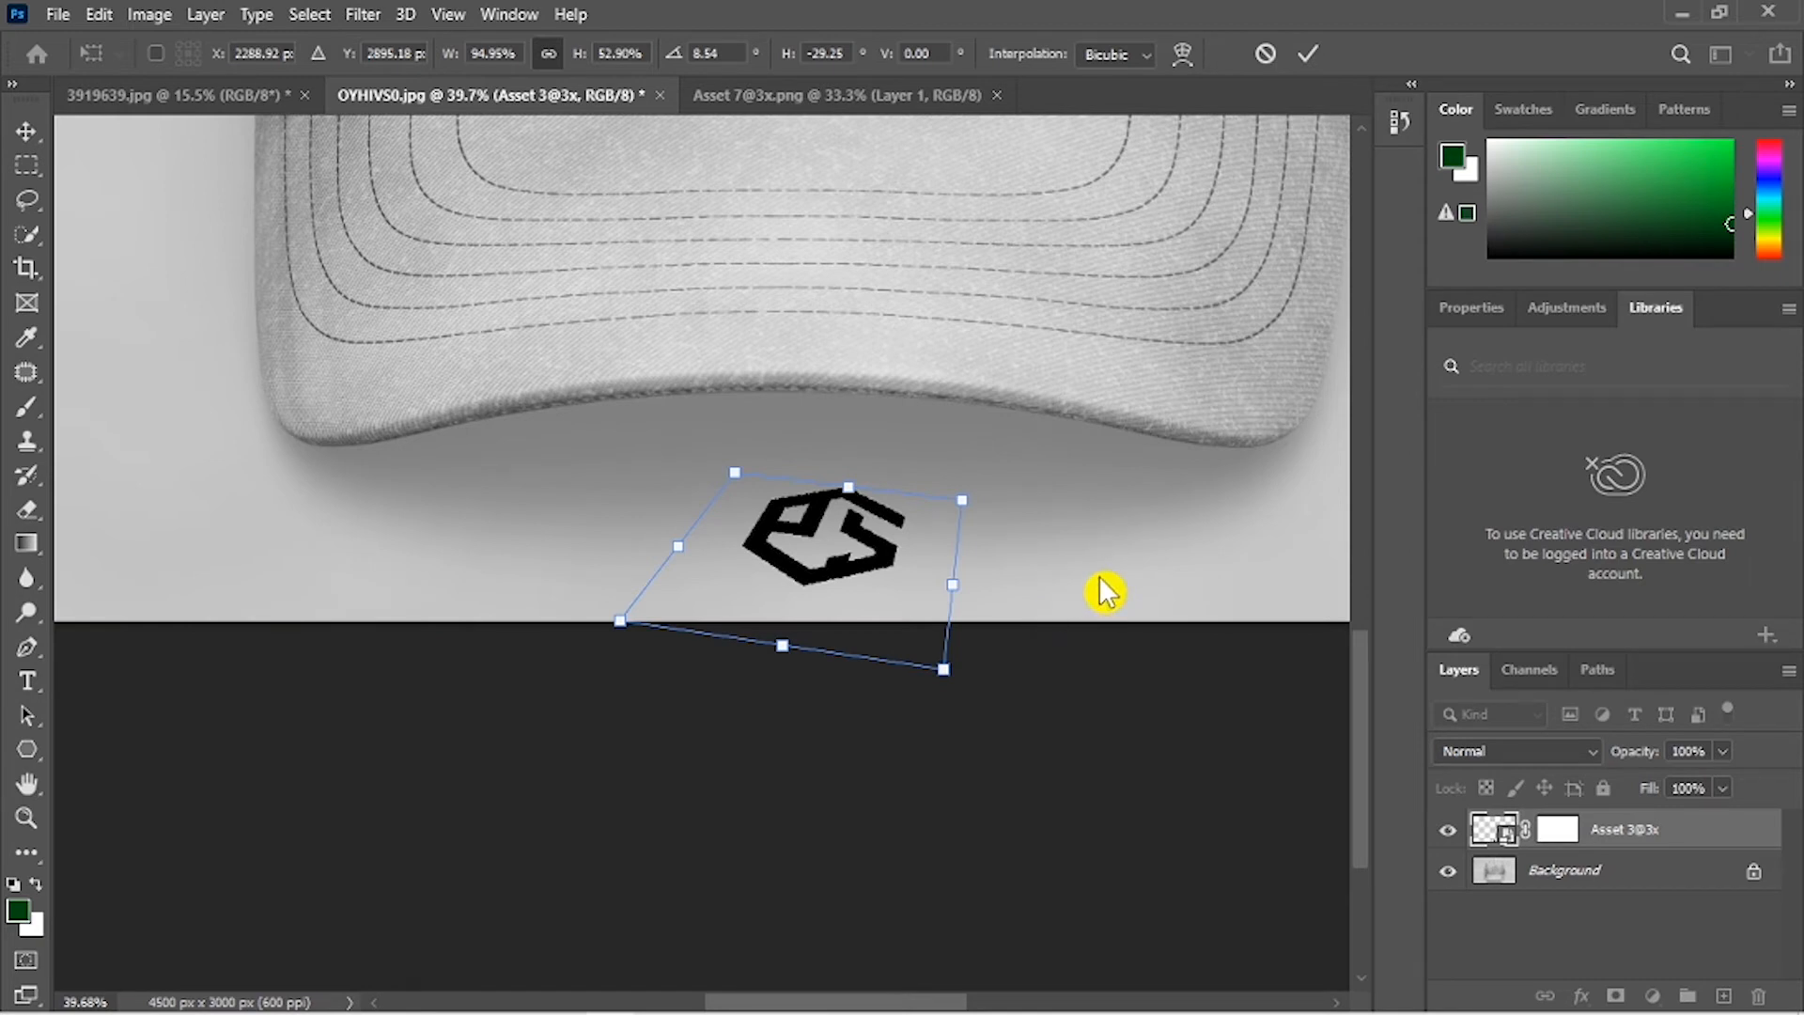
key(Return)
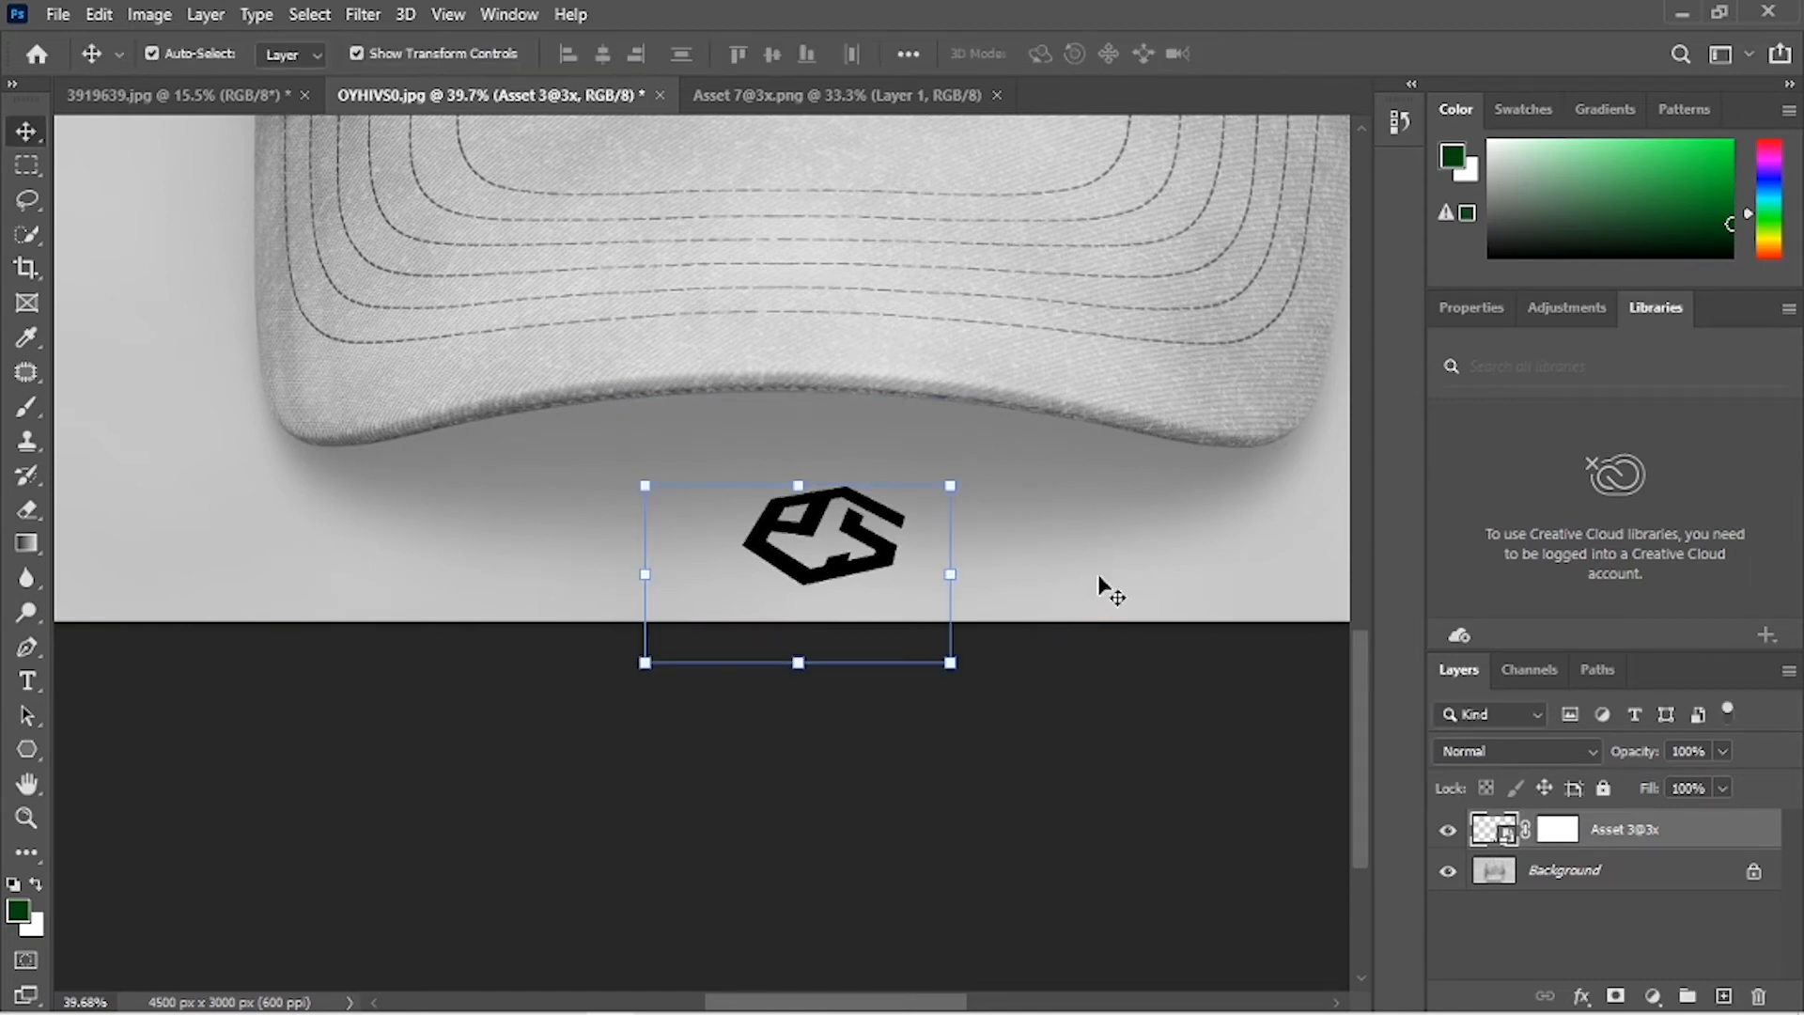
Step: Enlarge the distorted emblem to about 153% and centre it just beneath the cap's brim
scroll(1071, 595, down, 3)
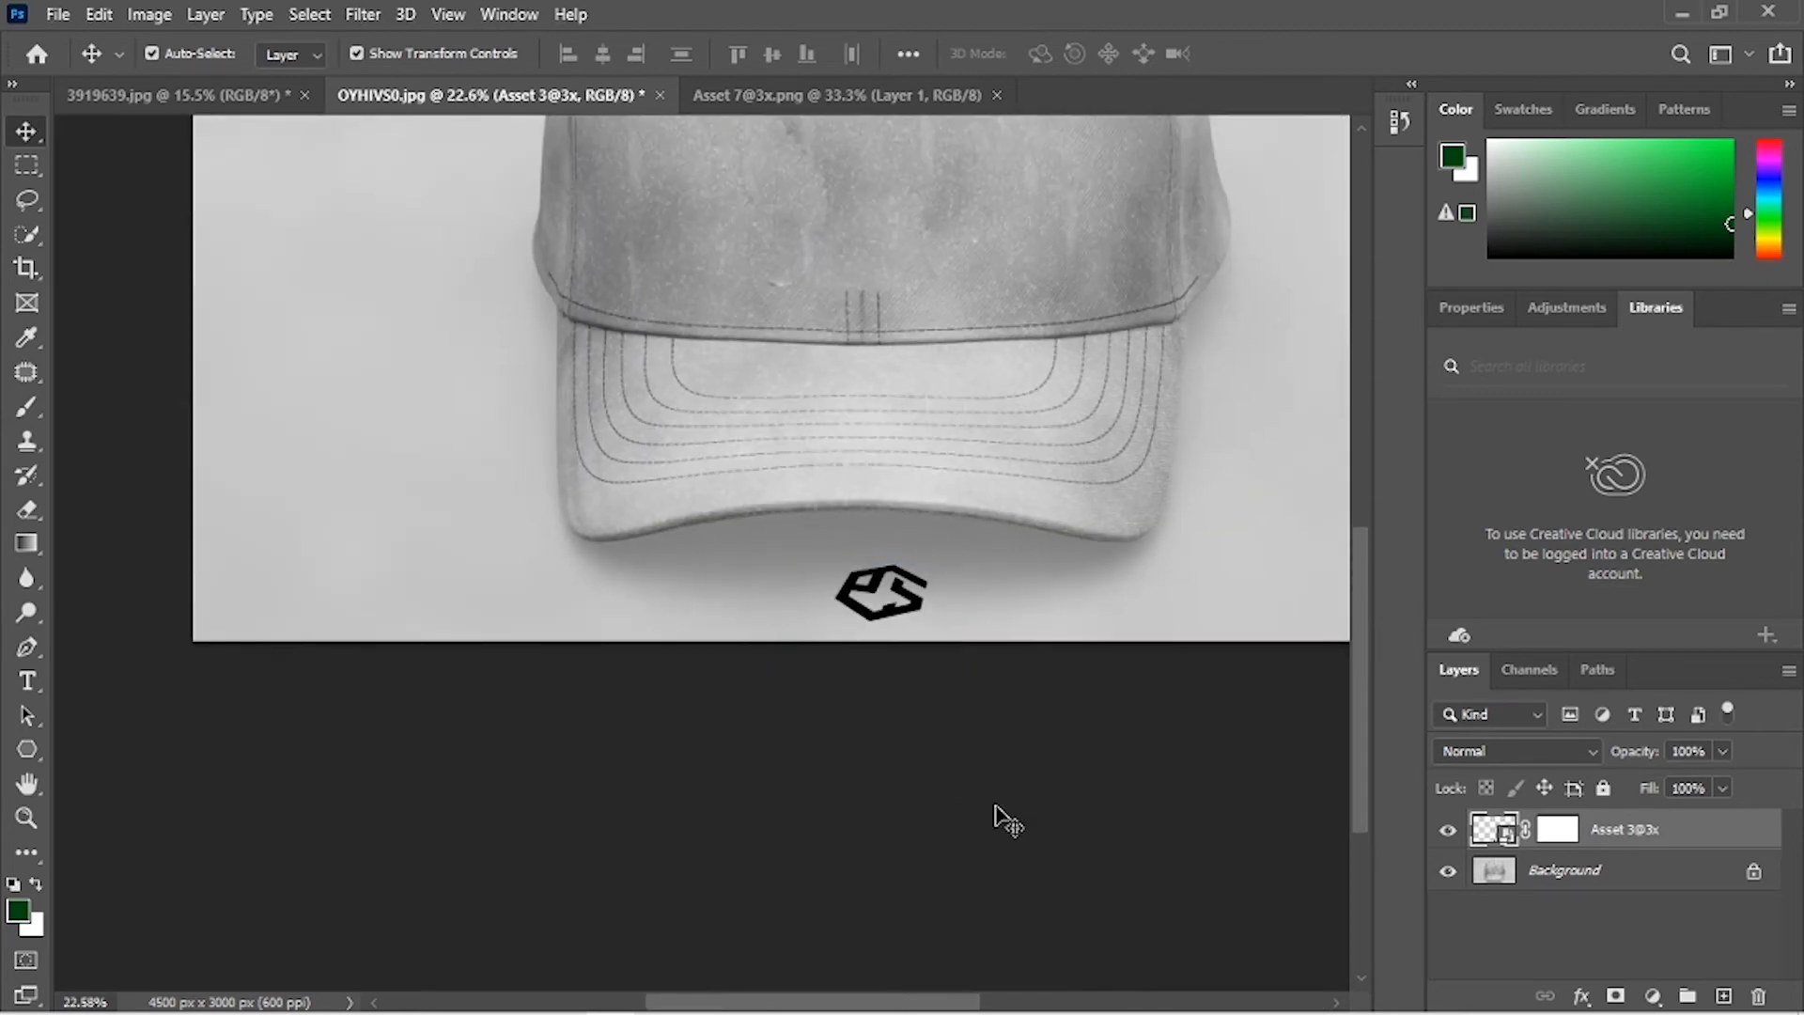
click(1006, 820)
scroll(1059, 705, up, 3)
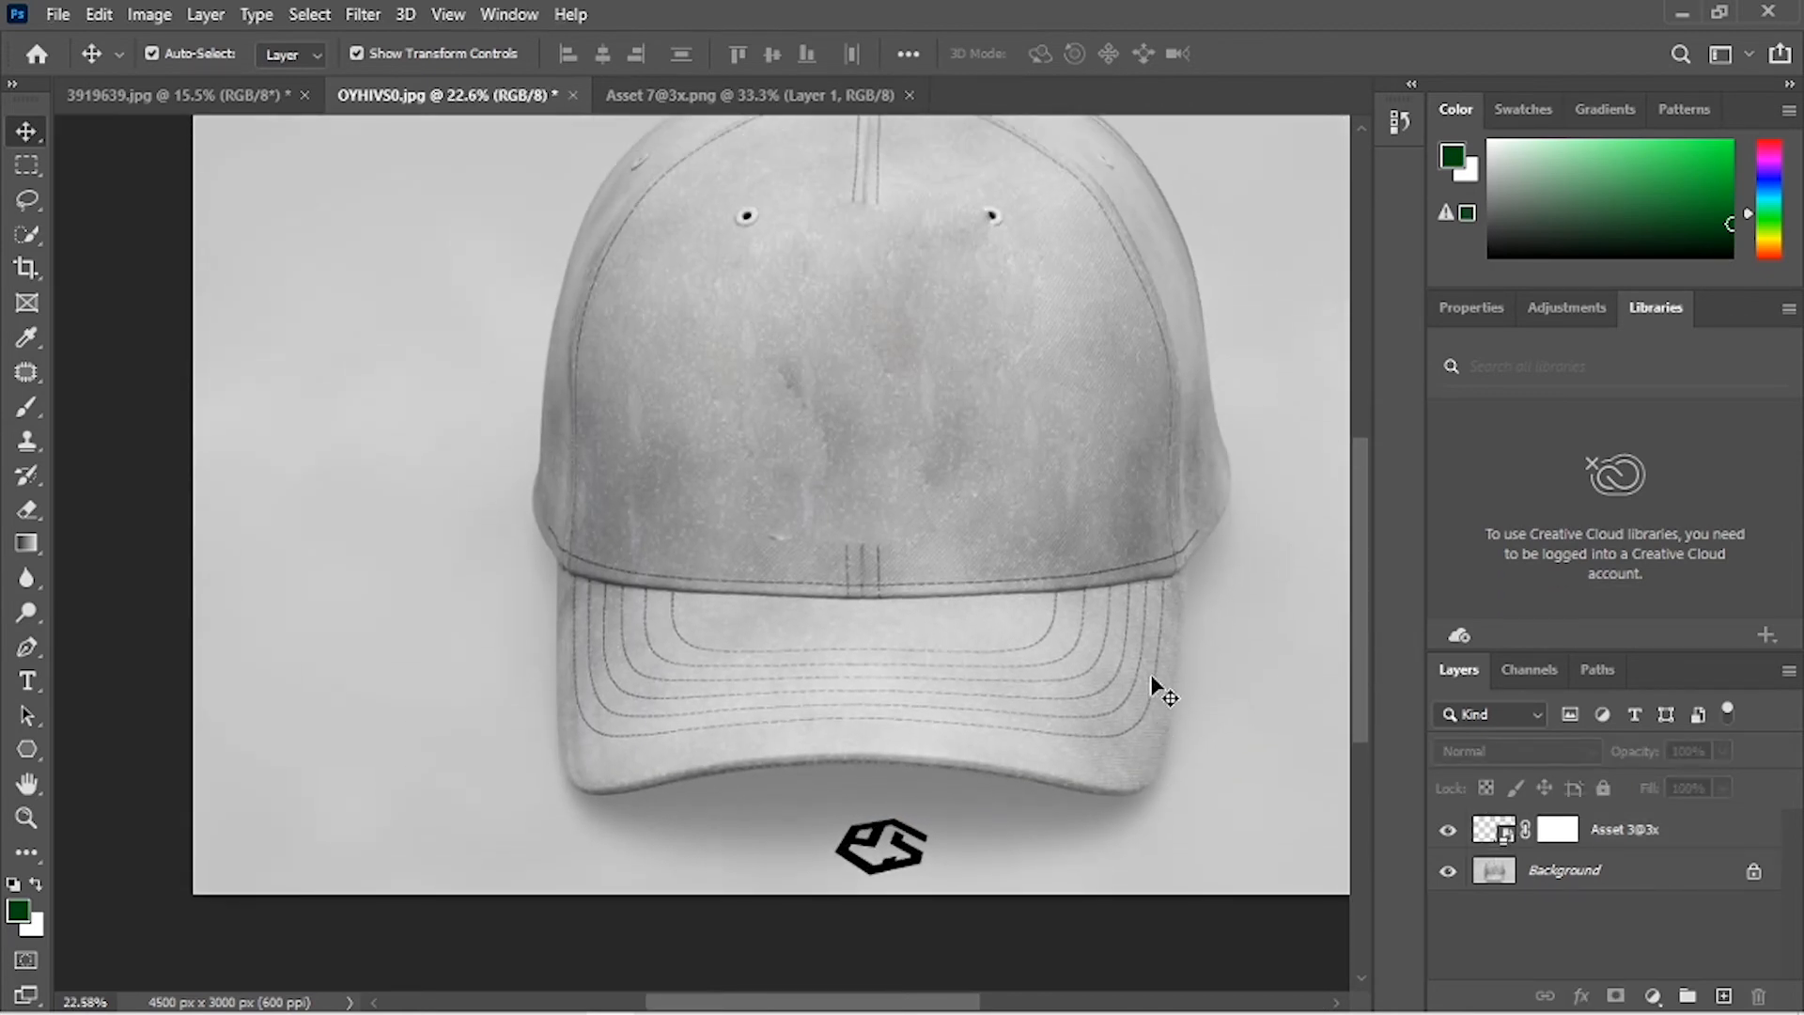
click(882, 844)
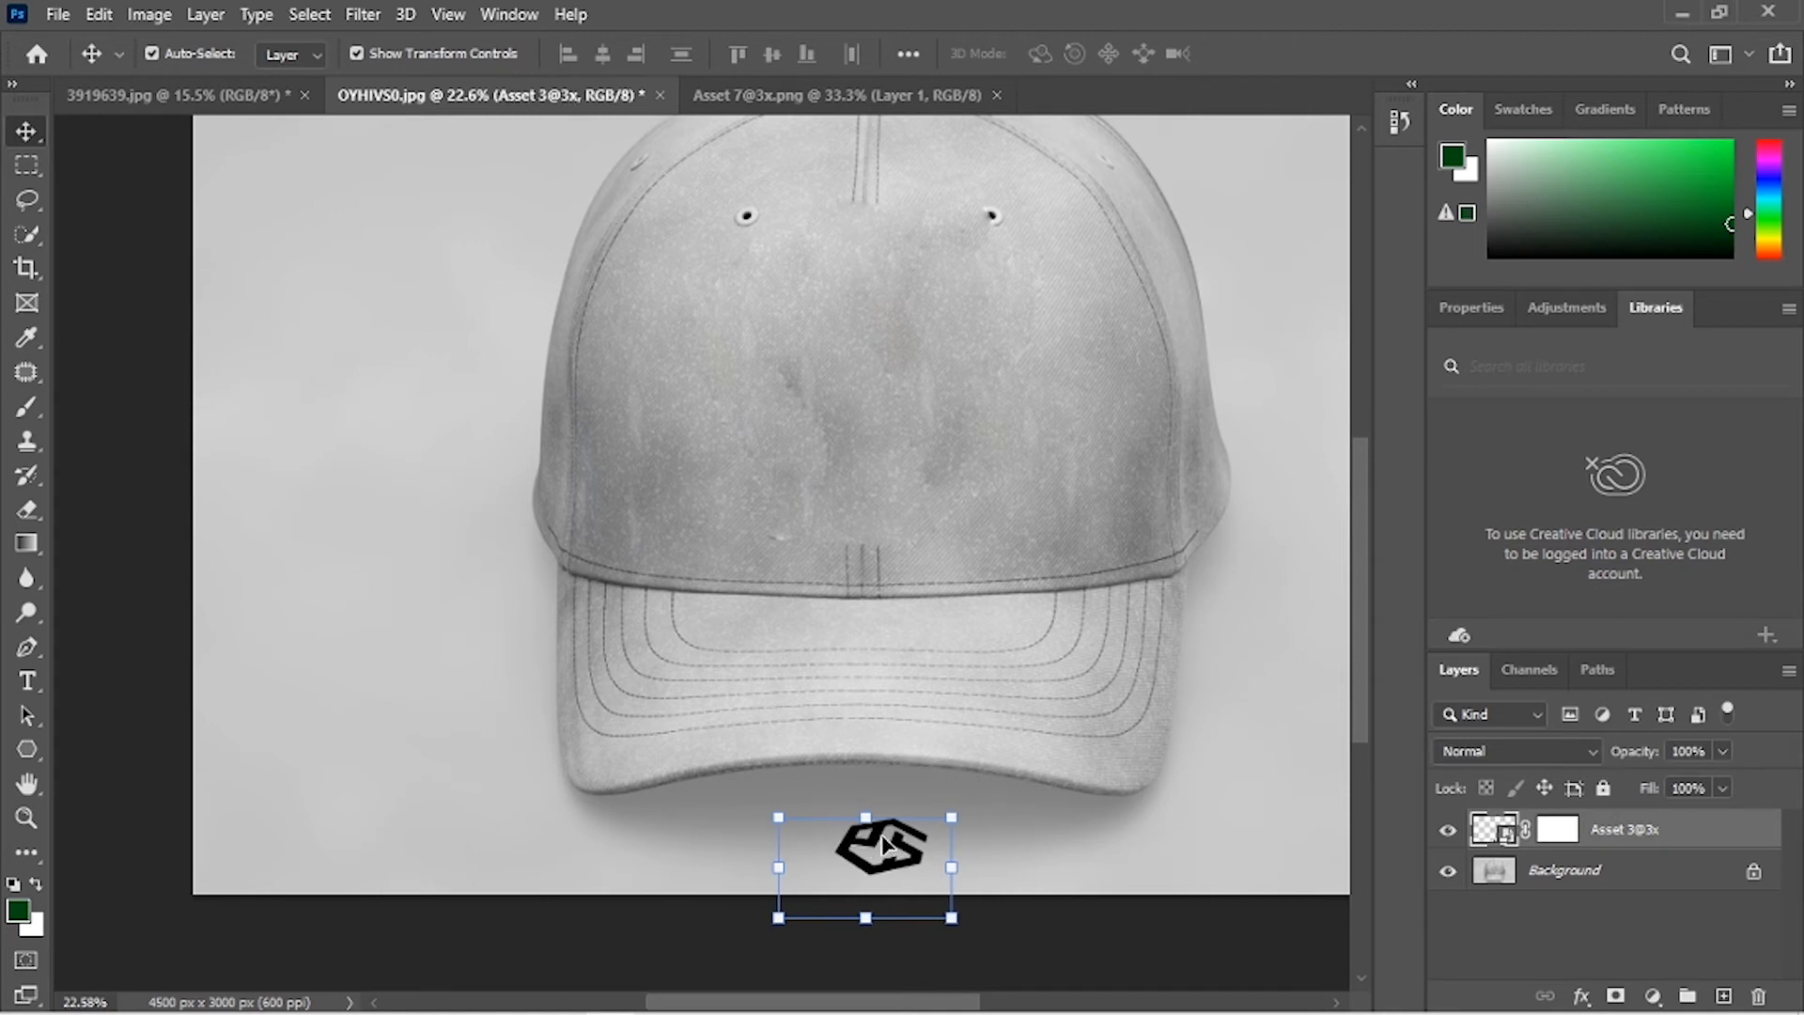
drag(883, 844, 855, 825)
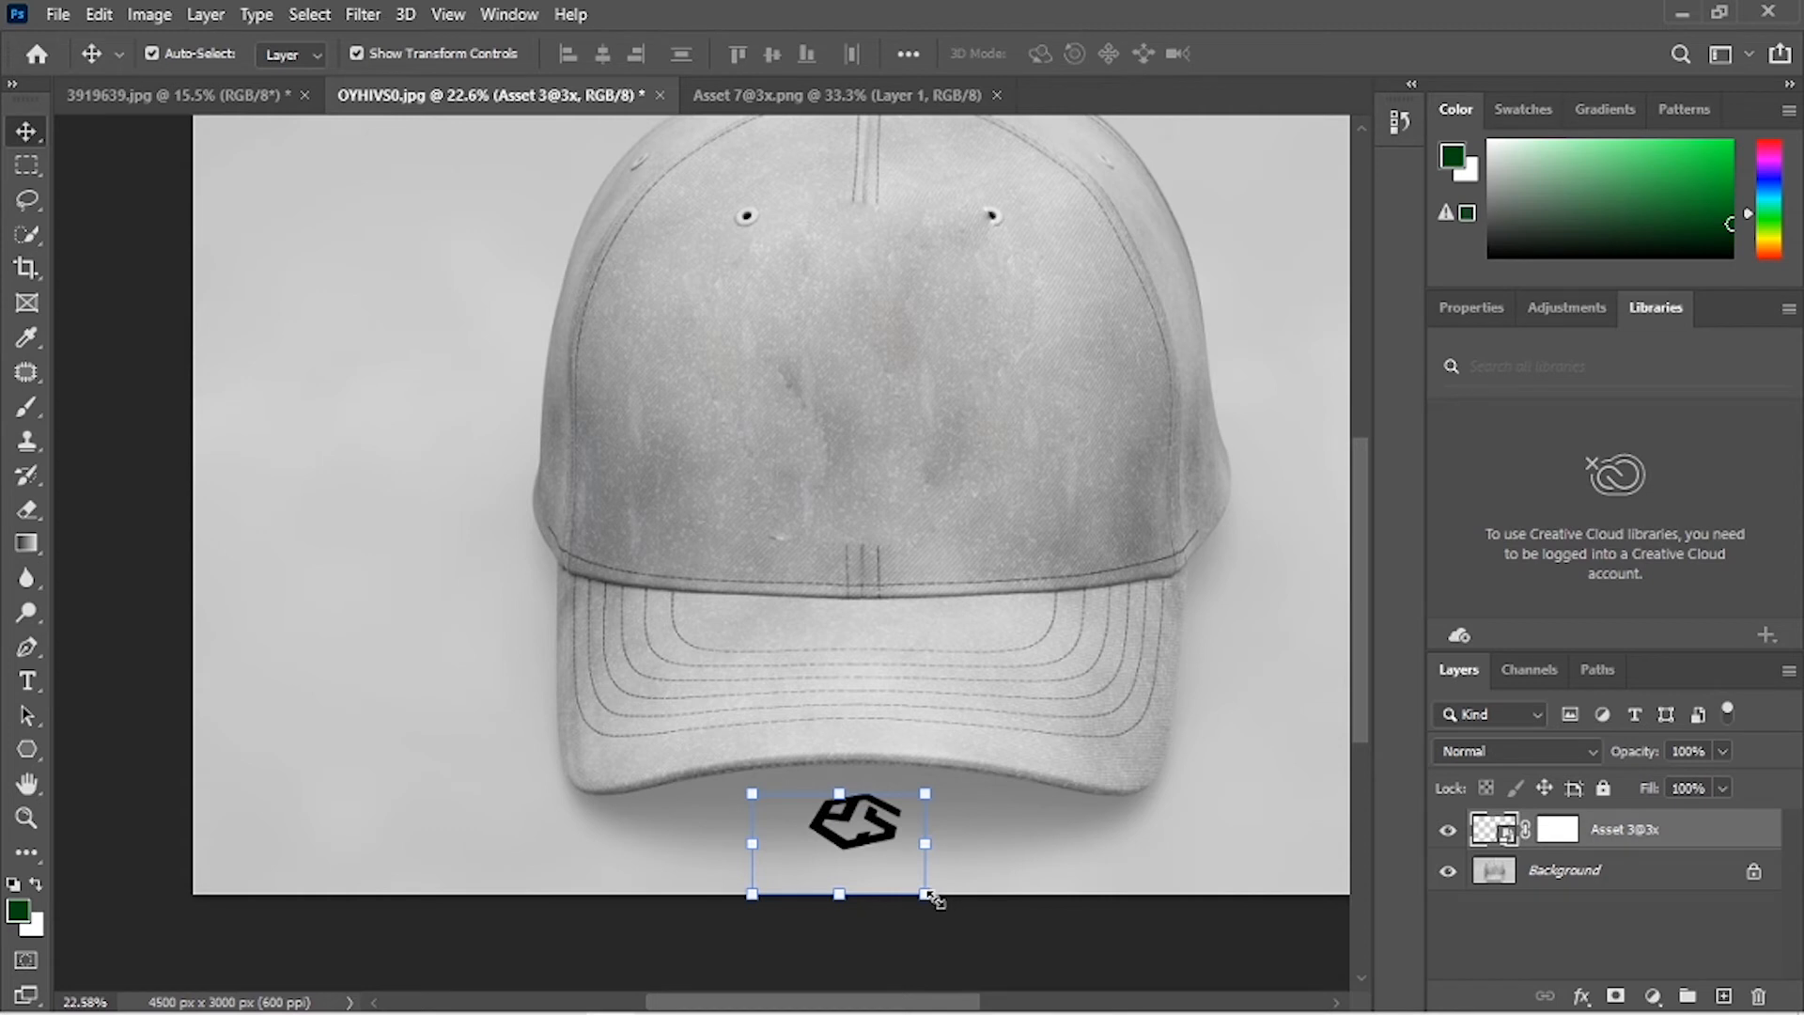
drag(931, 897, 1013, 949)
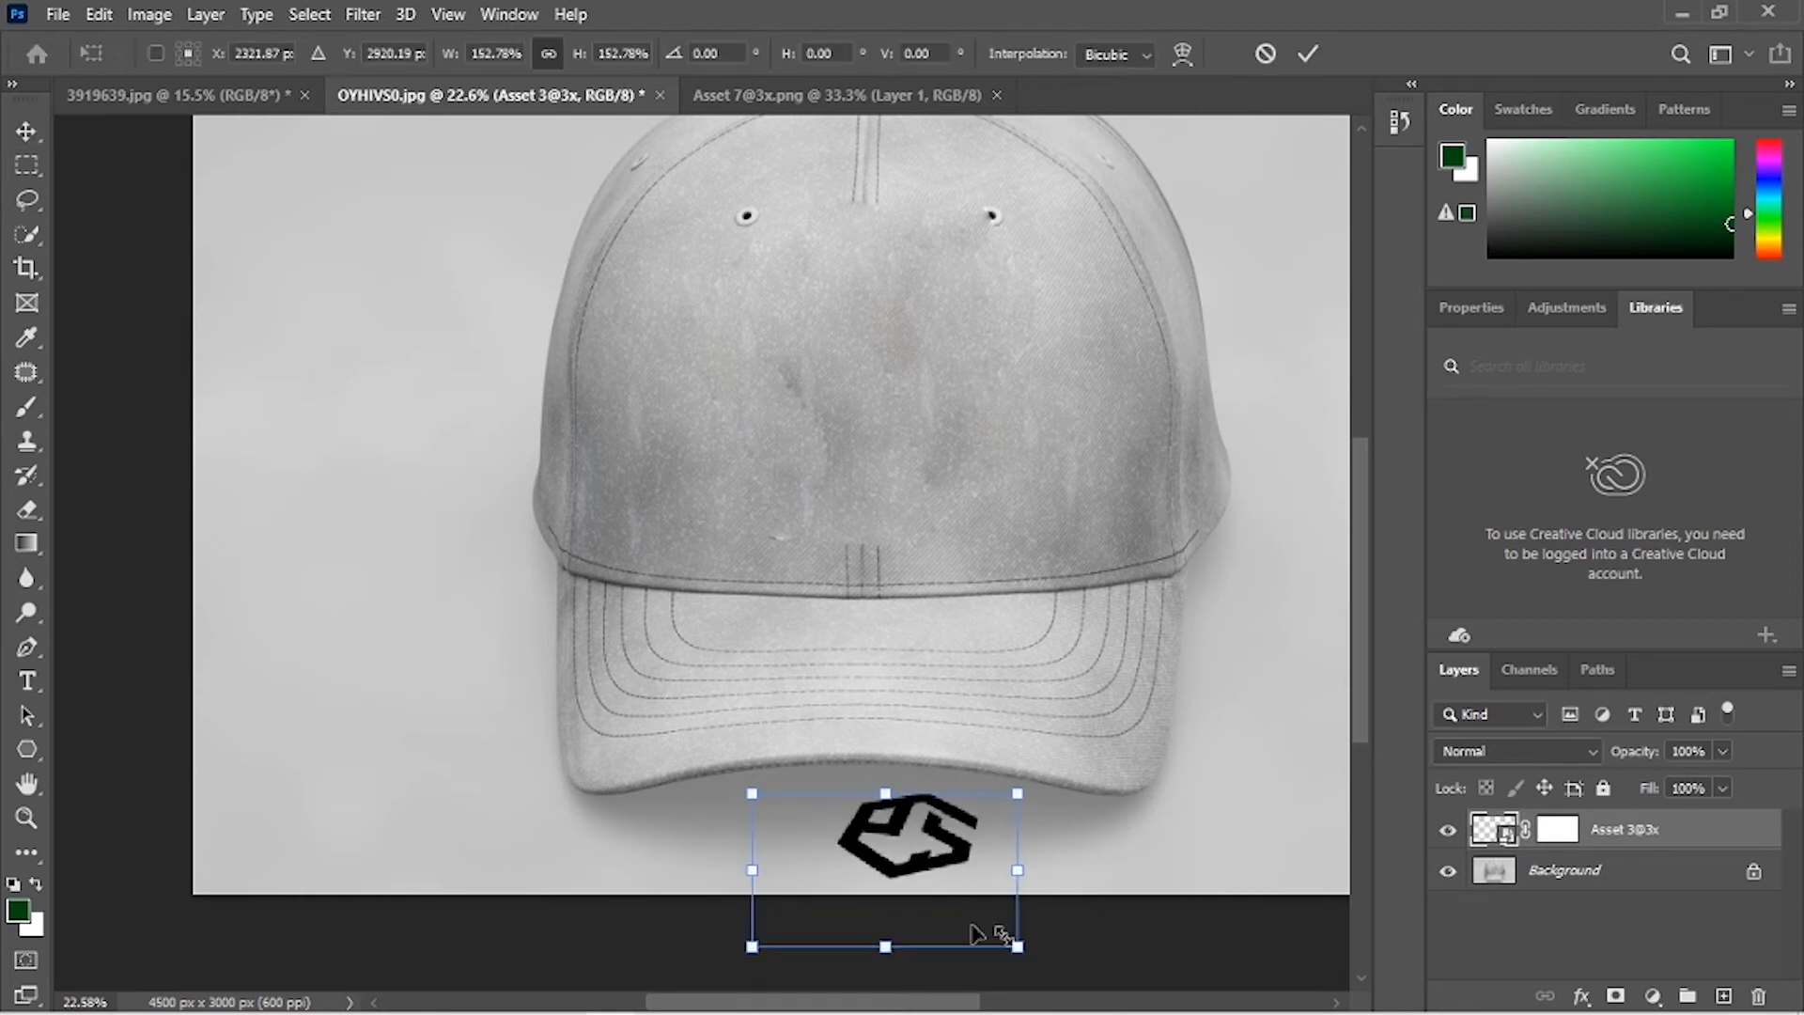
drag(825, 861, 770, 862)
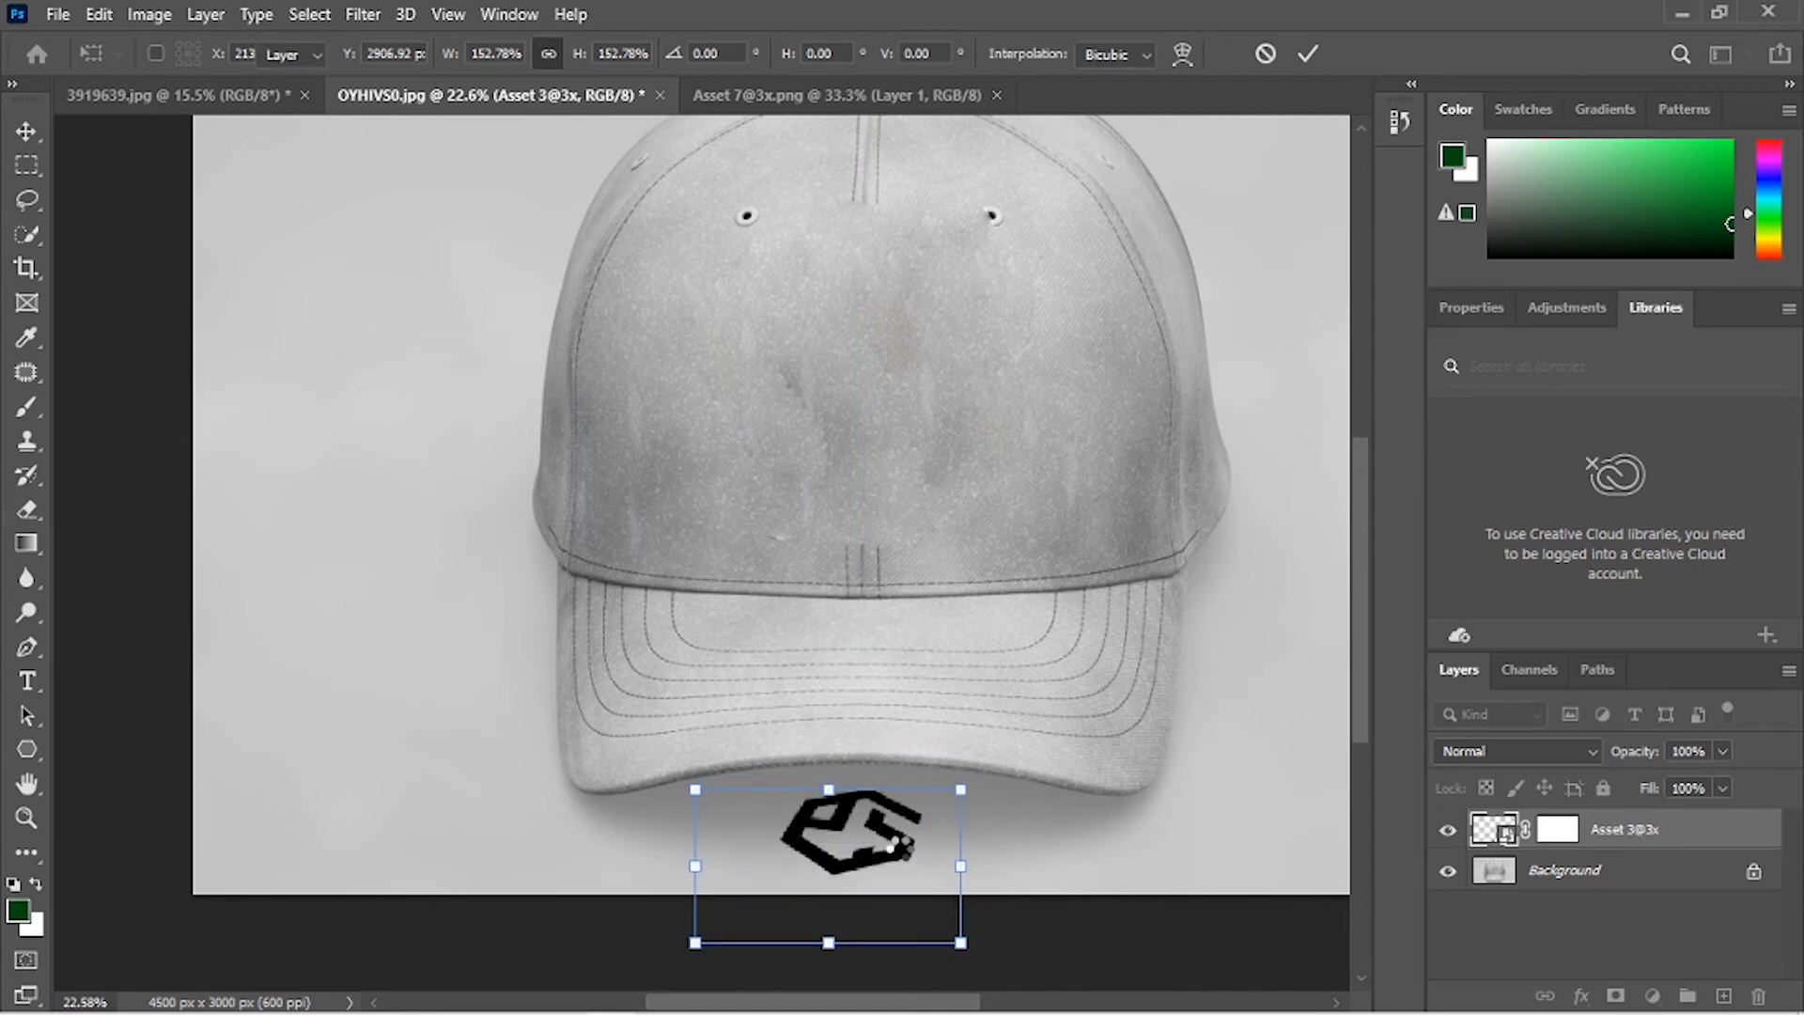
key(Return)
click(1096, 926)
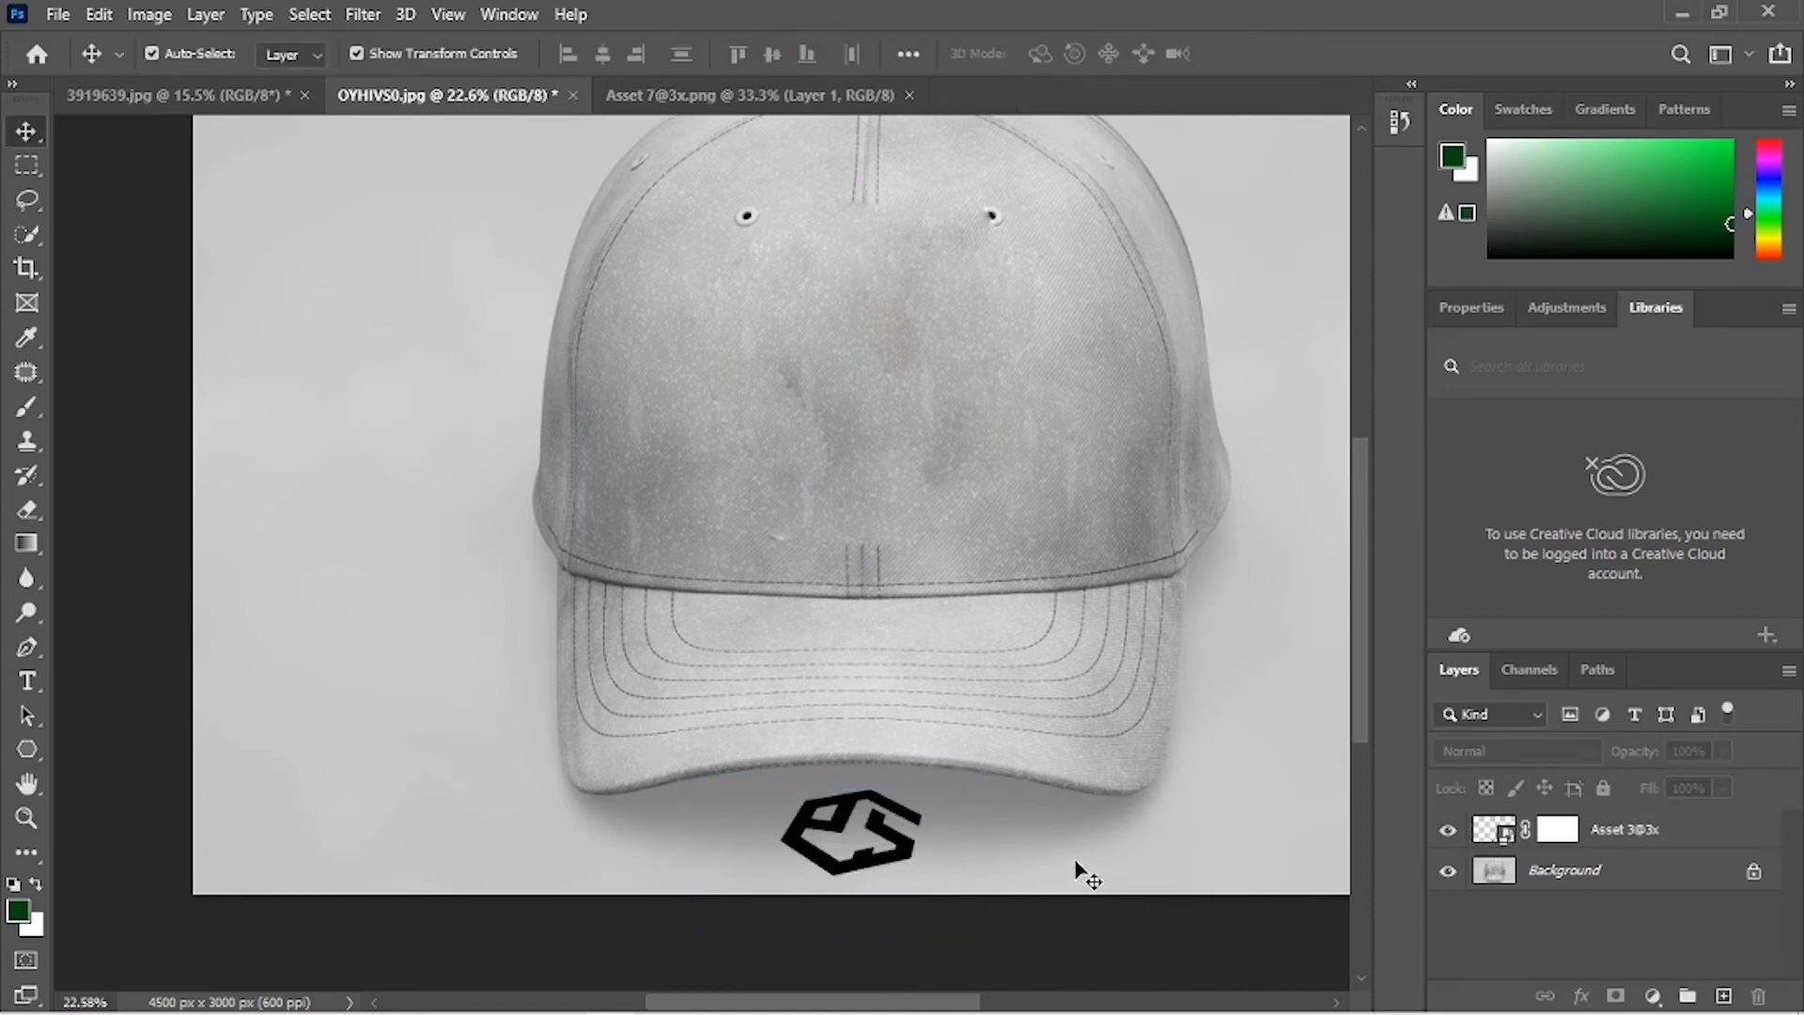
Step: Set the blend mode of the distorted emblem's Asset 3@3x layer to Overlay
scroll(996, 850, down, 2)
scroll(715, 869, up, 2)
scroll(916, 851, down, 2)
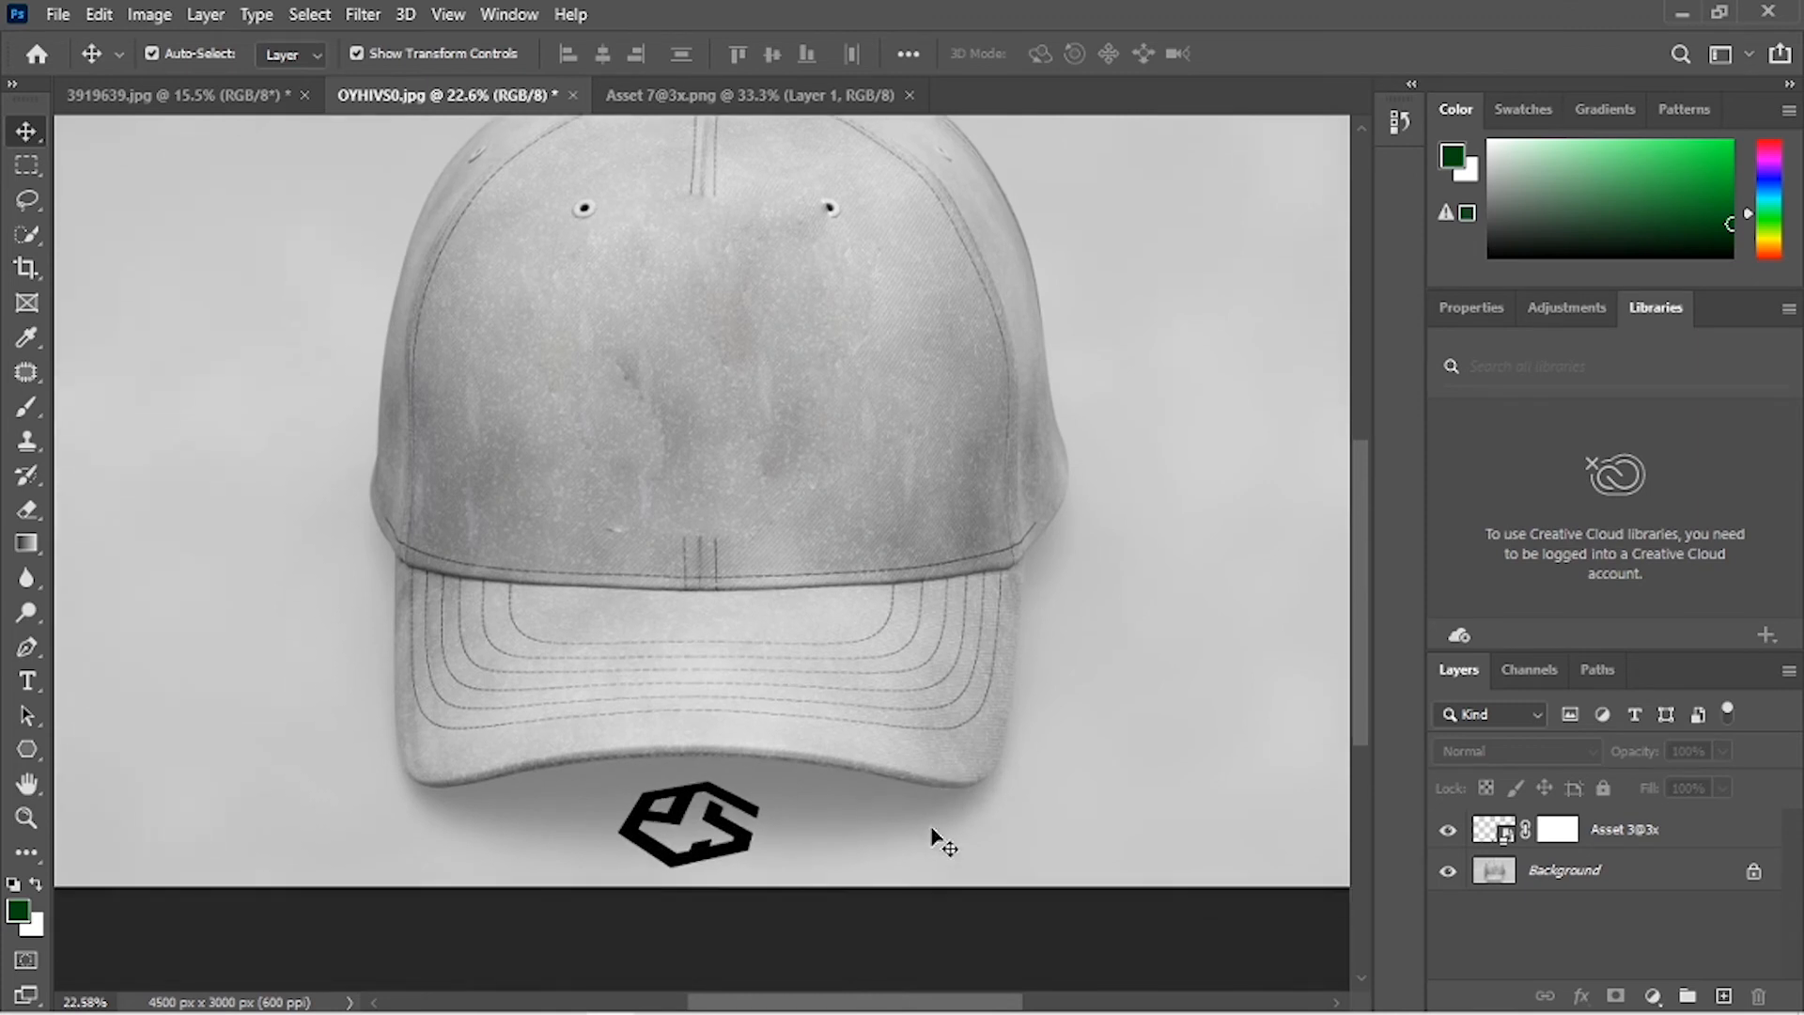
click(749, 831)
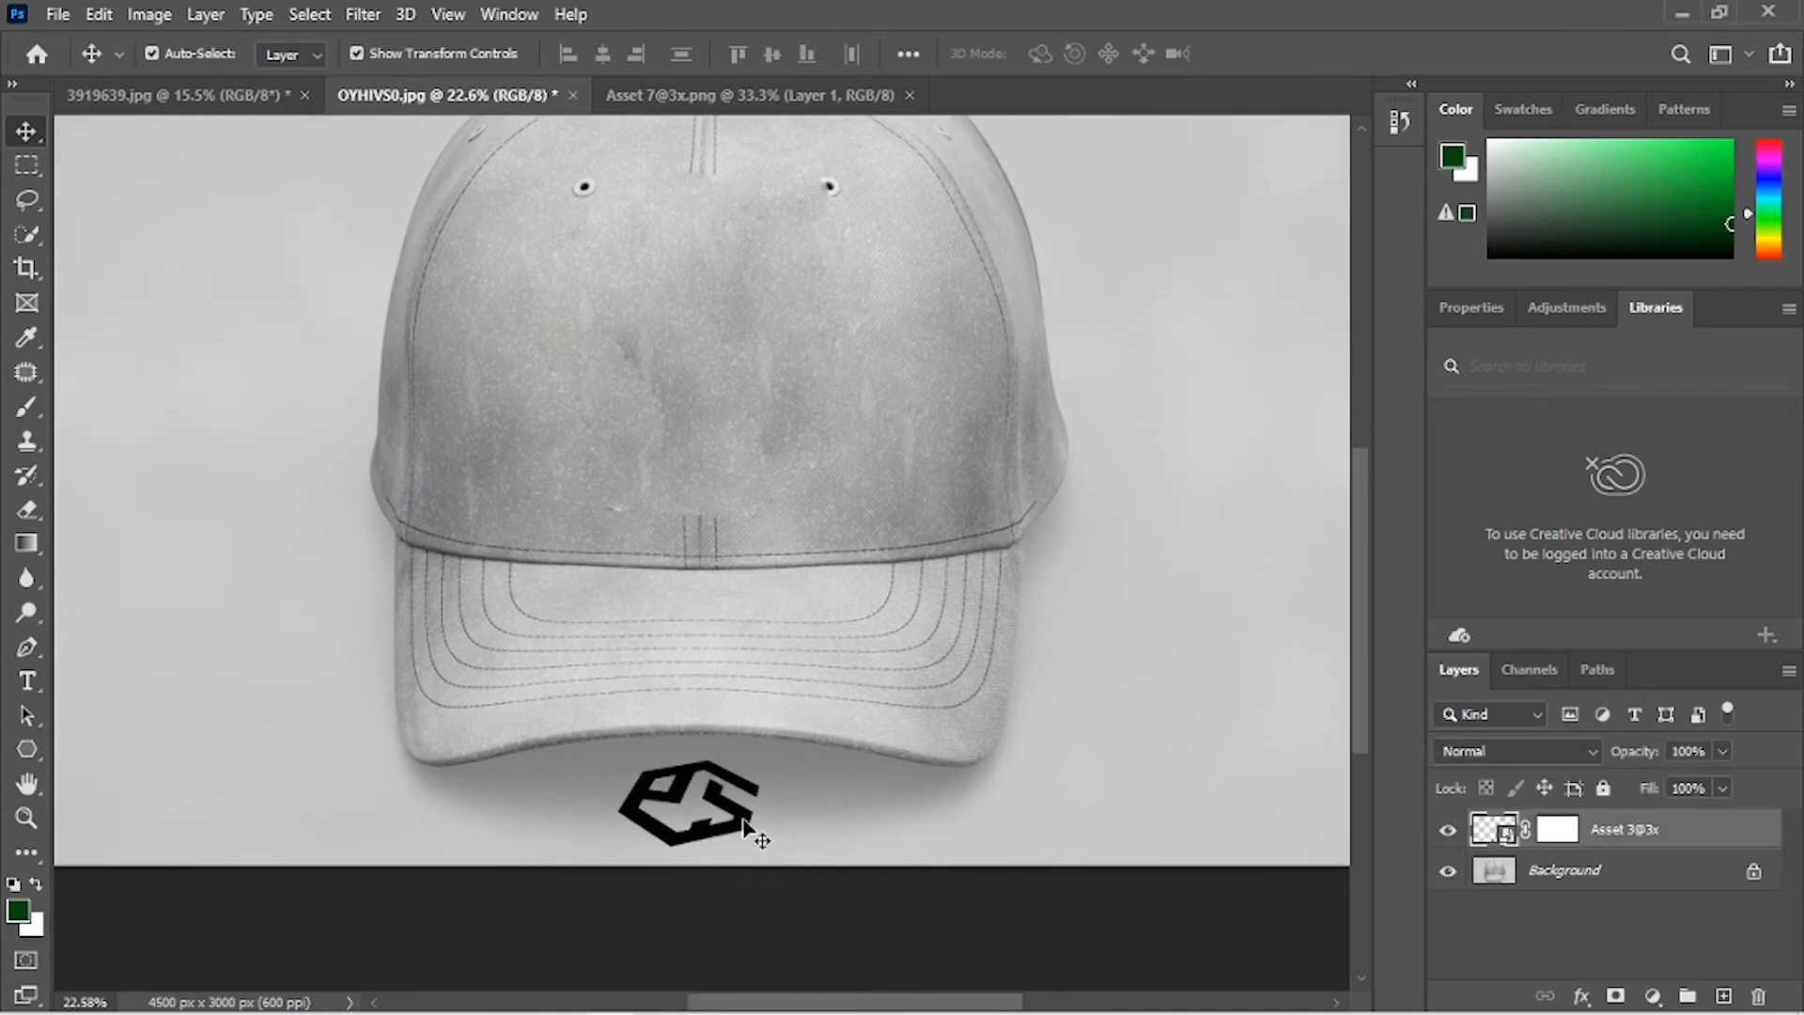
click(1570, 753)
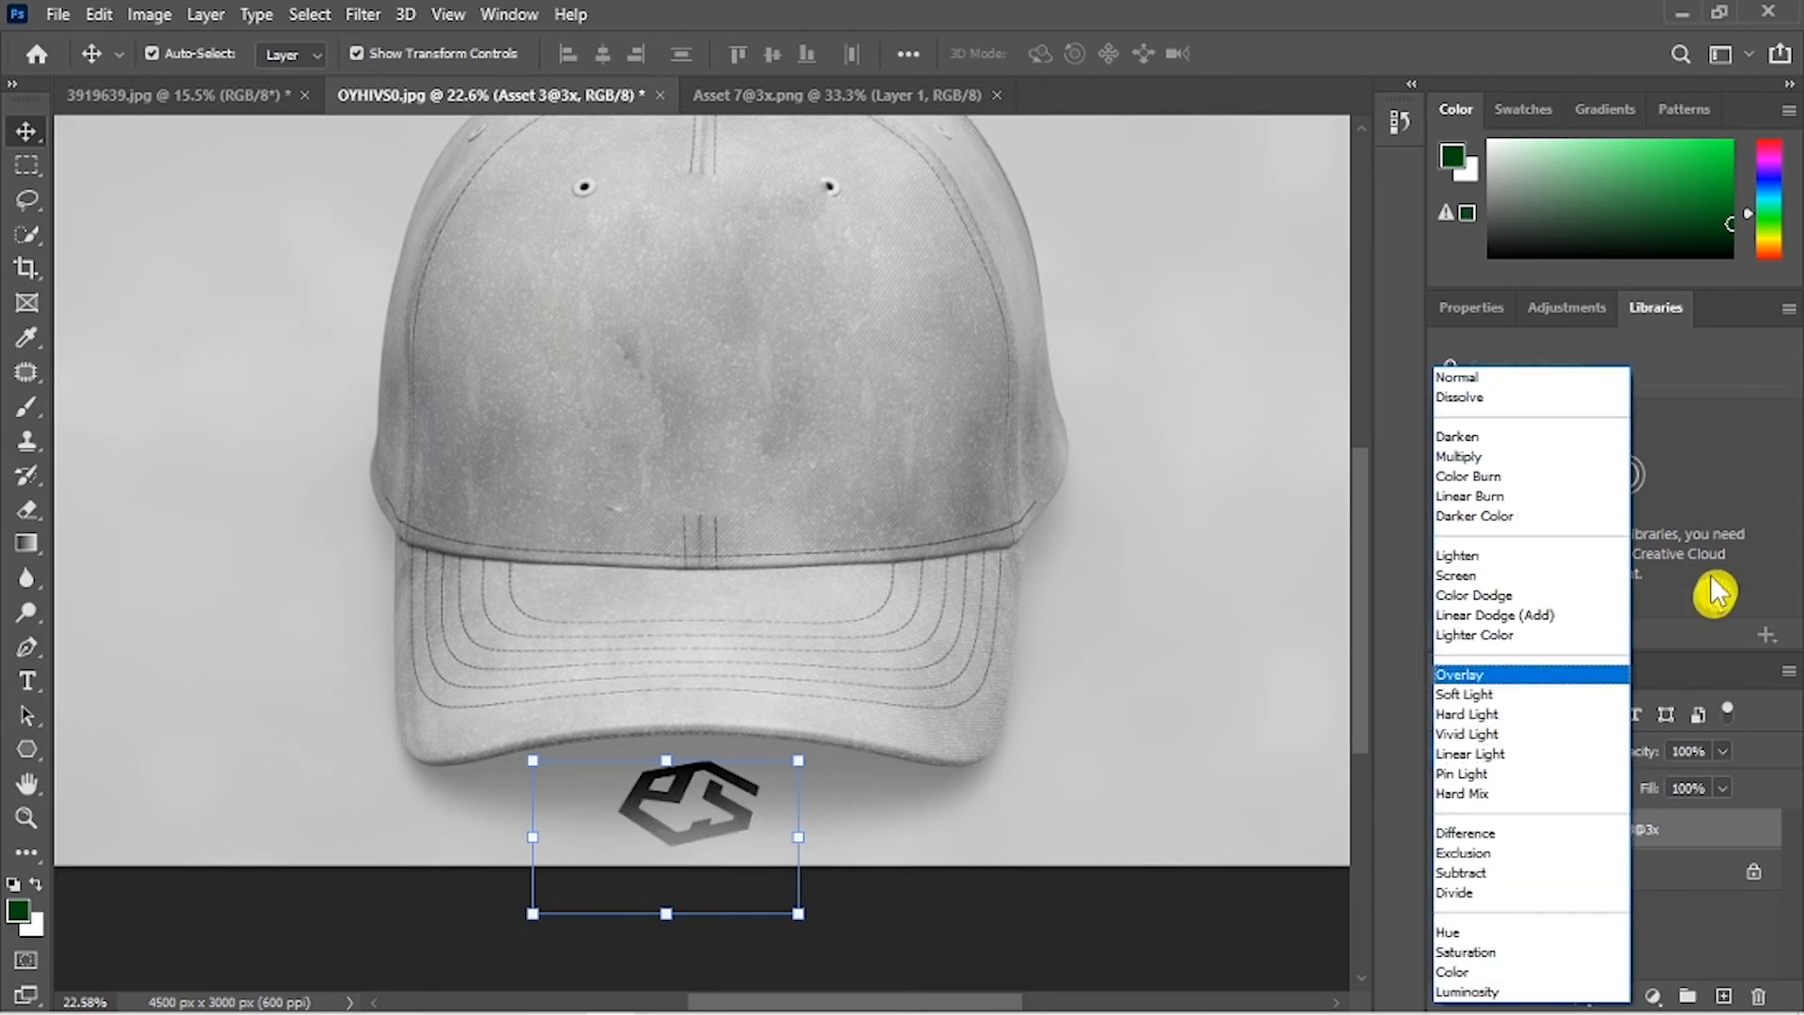
click(1492, 692)
drag(695, 792, 710, 796)
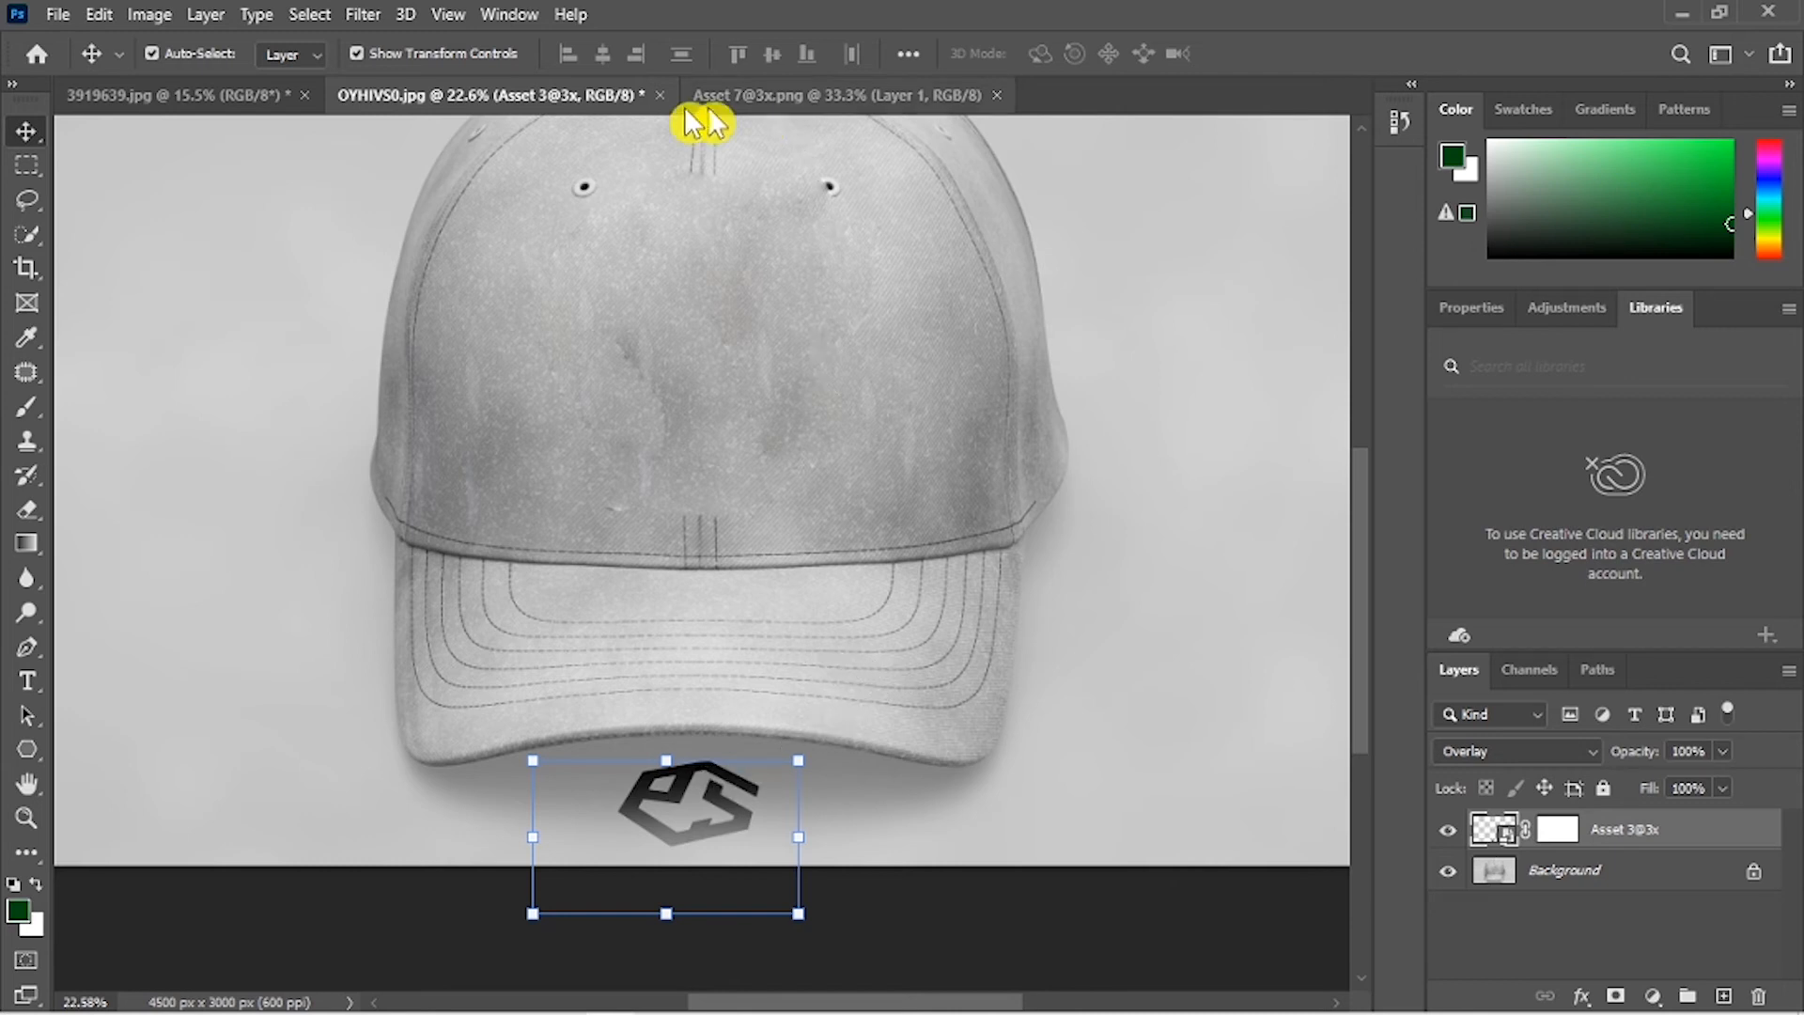
Step: Place the black Asset 3@3x logo file as an embedded object in the cap photo
mouse_move(414, 1011)
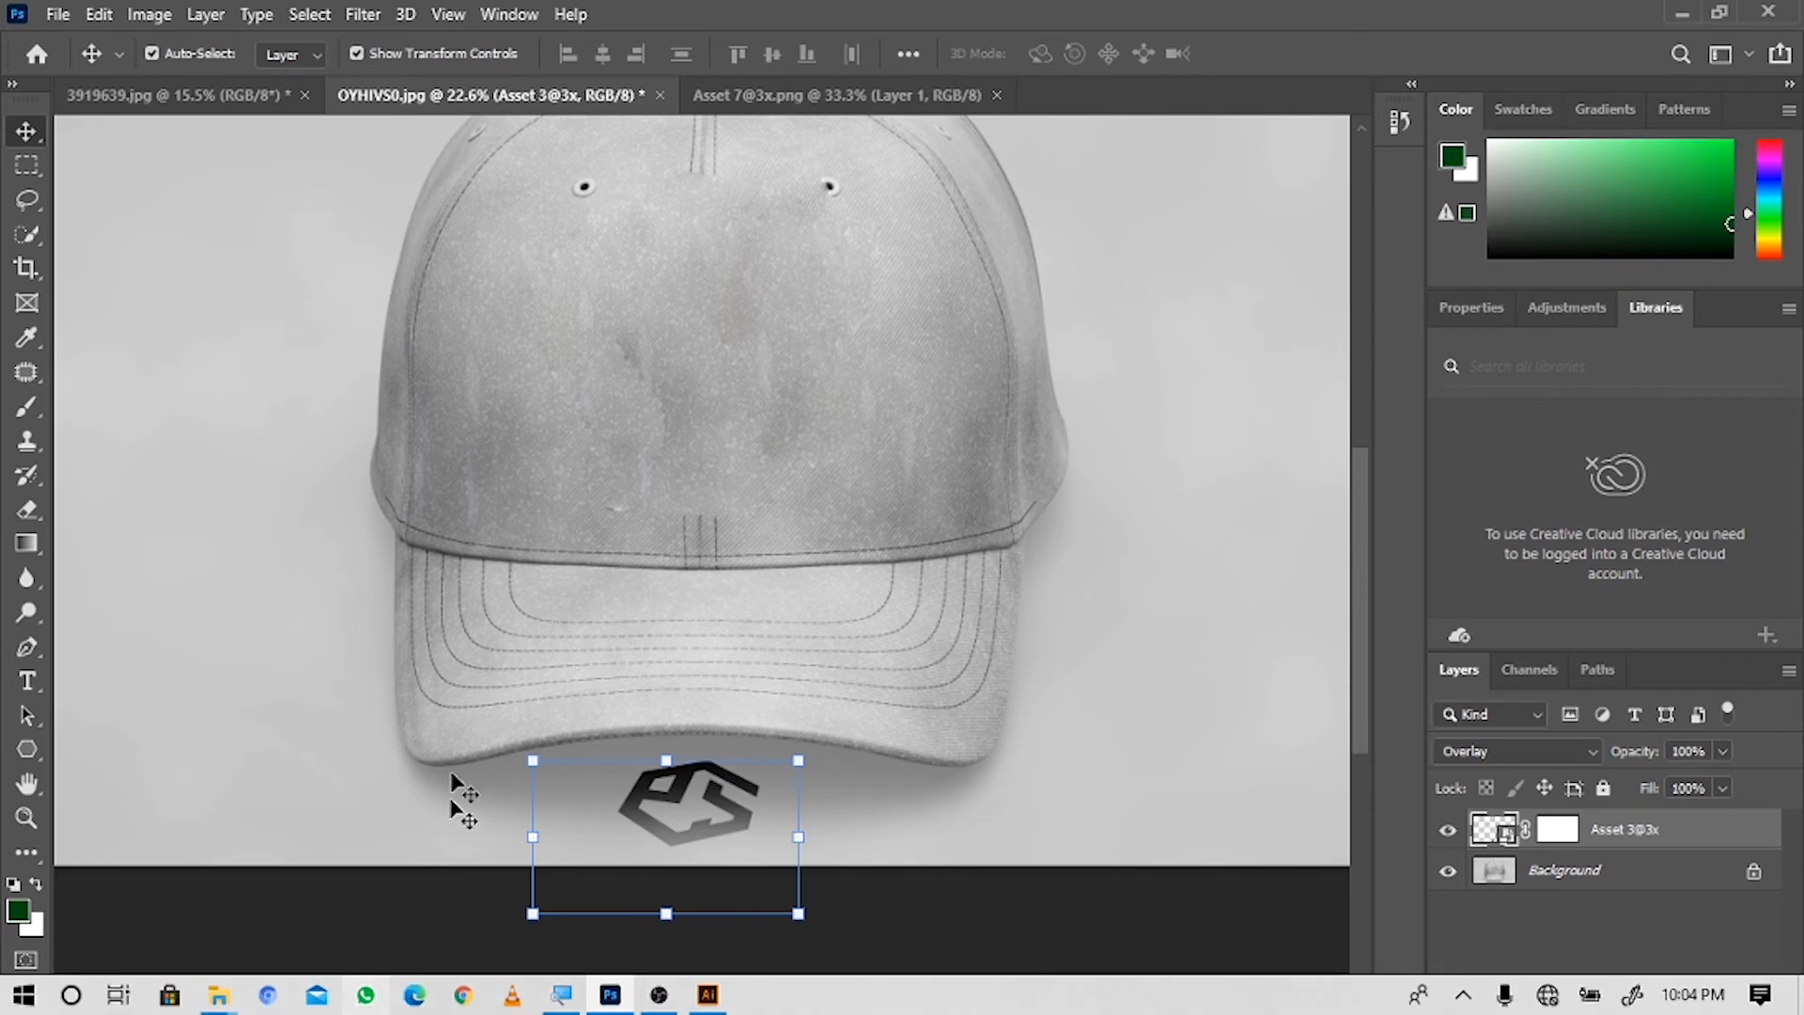
click(58, 14)
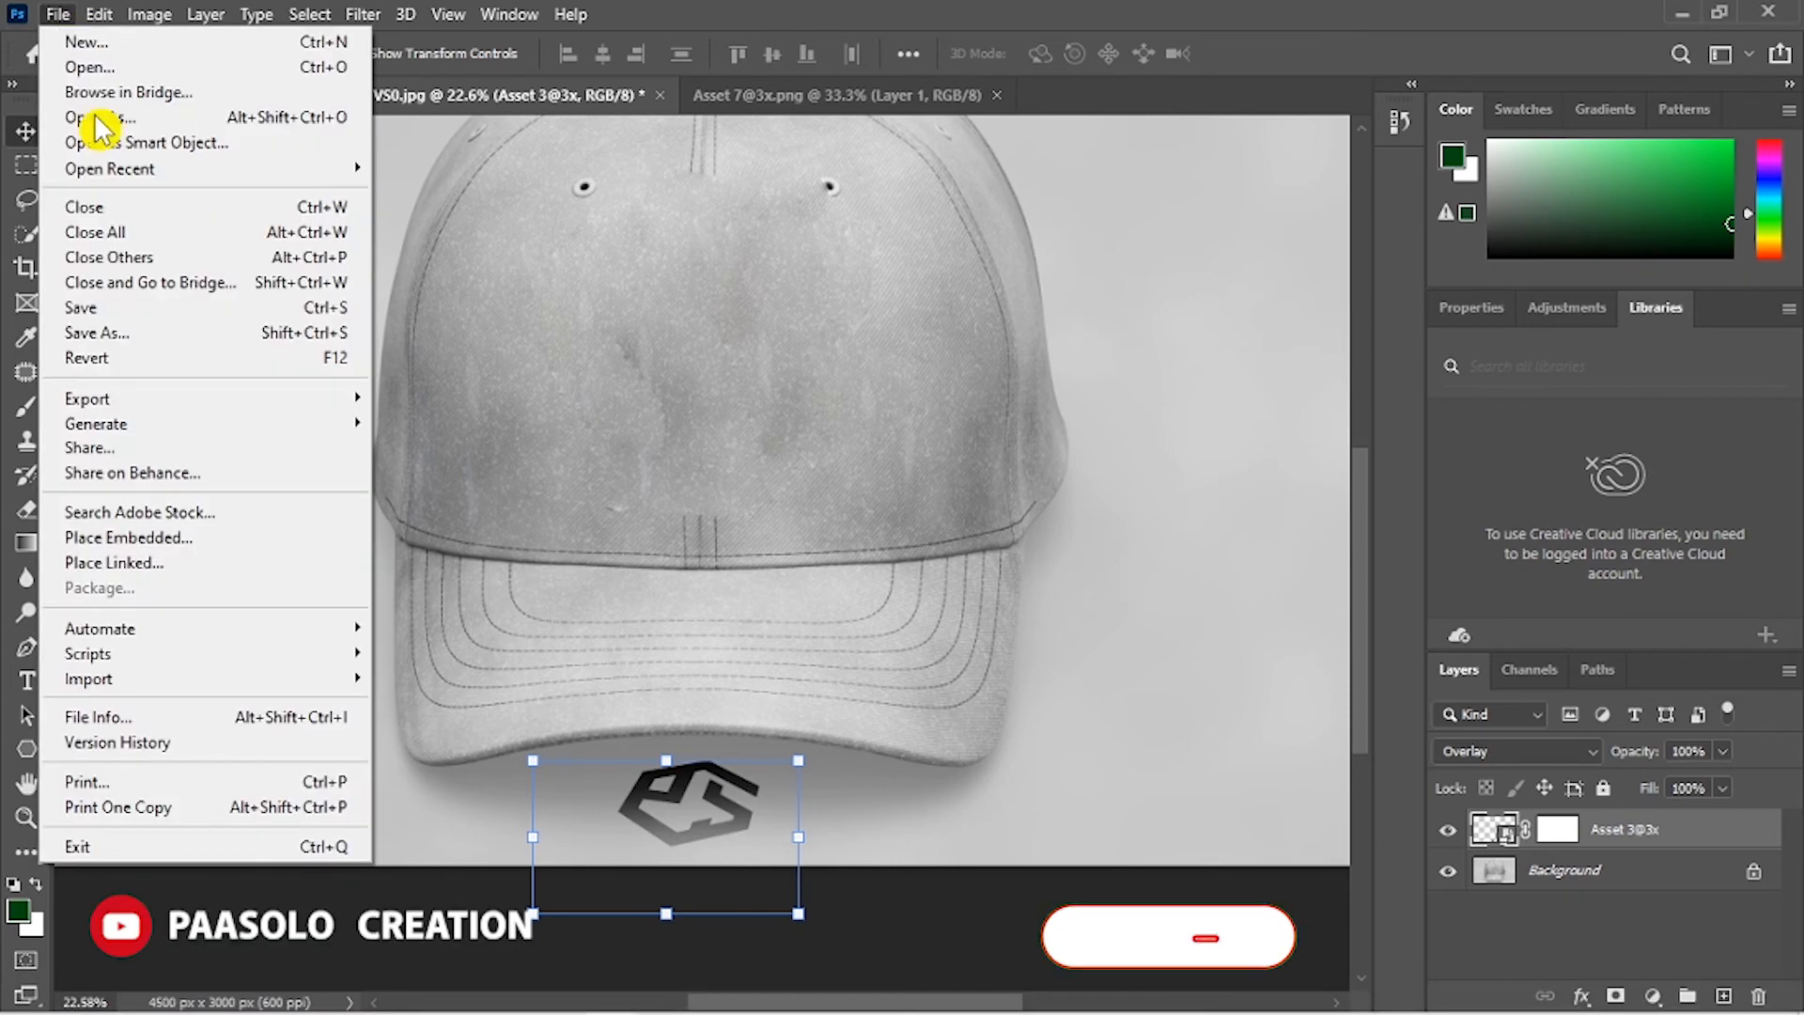
click(209, 539)
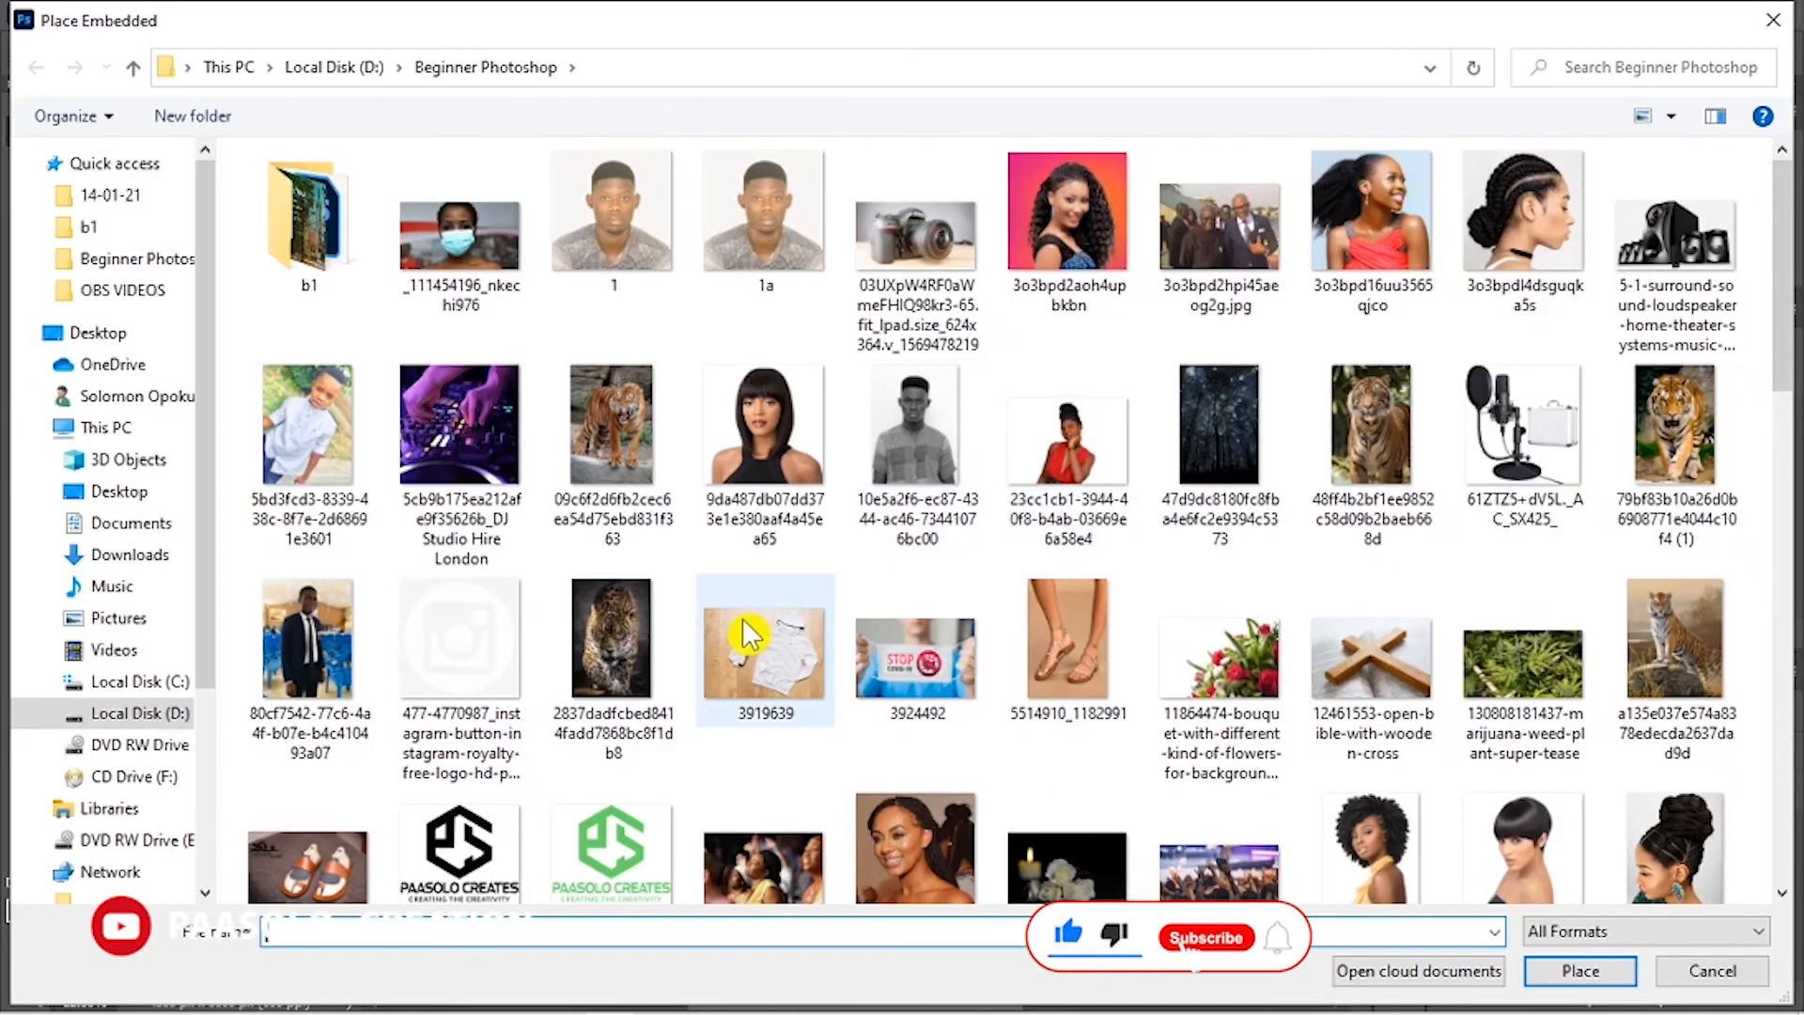
scroll(736, 742, down, 3)
click(515, 606)
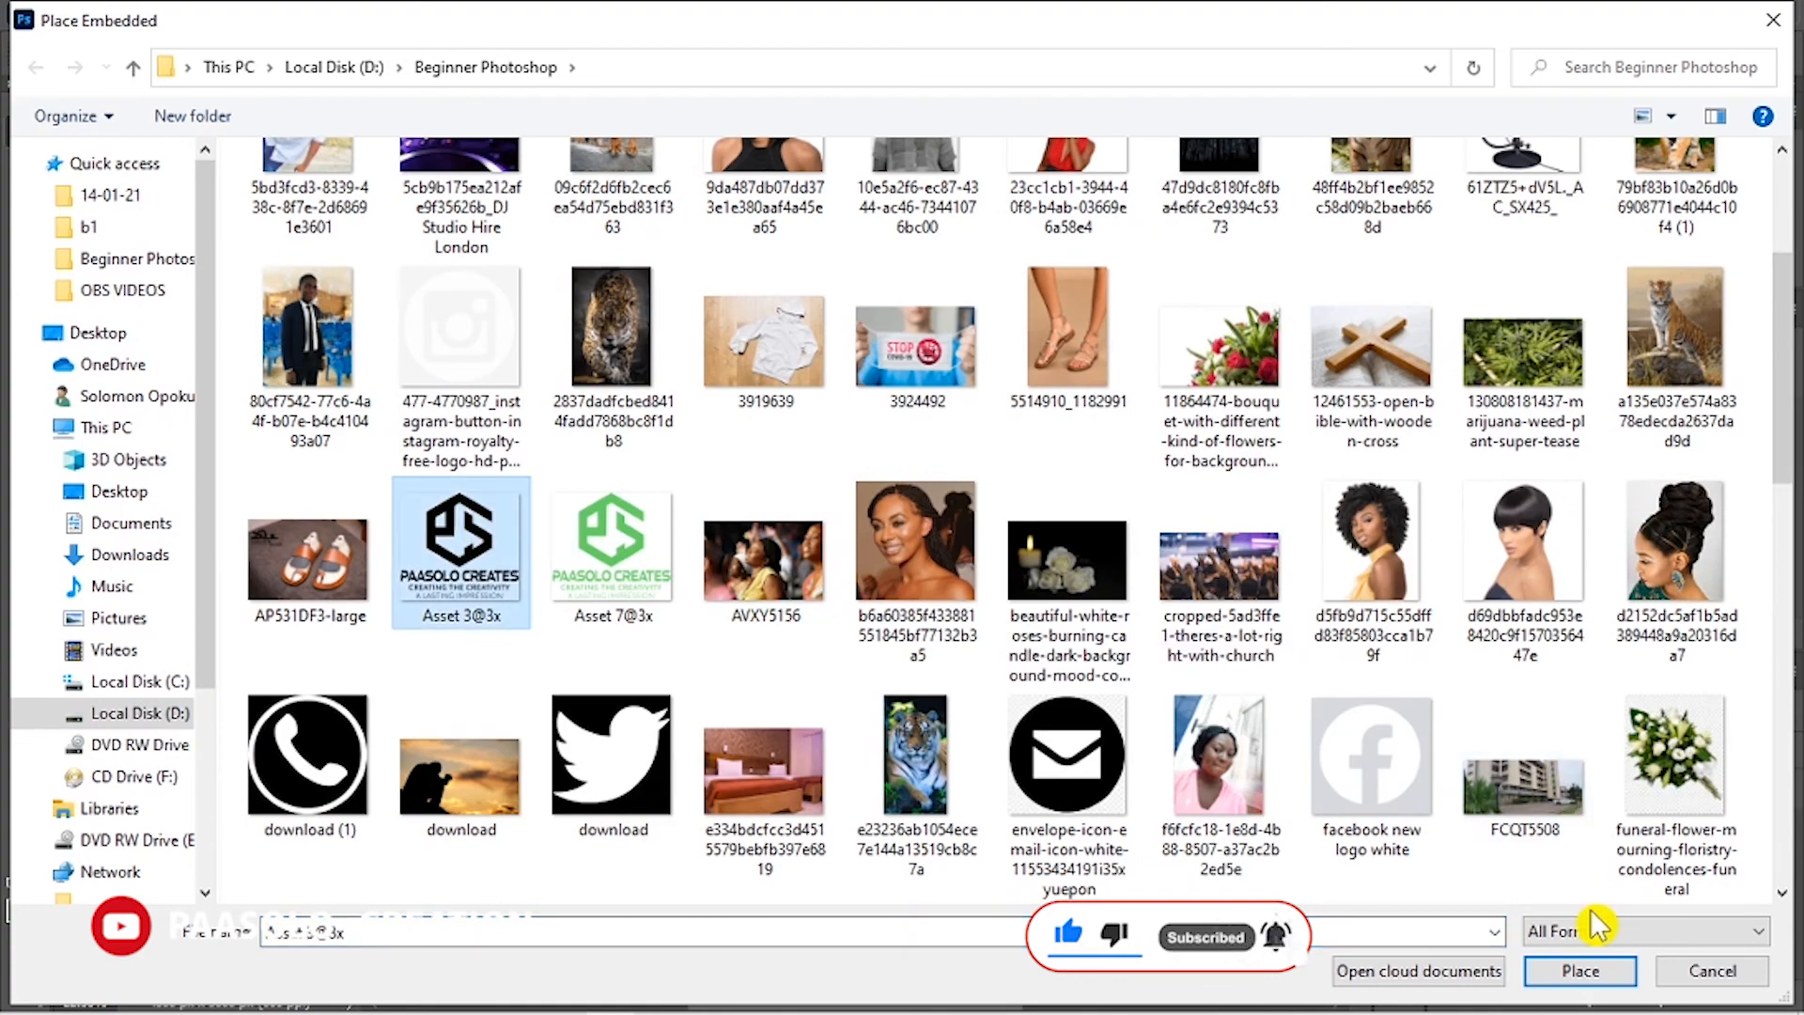
click(1592, 973)
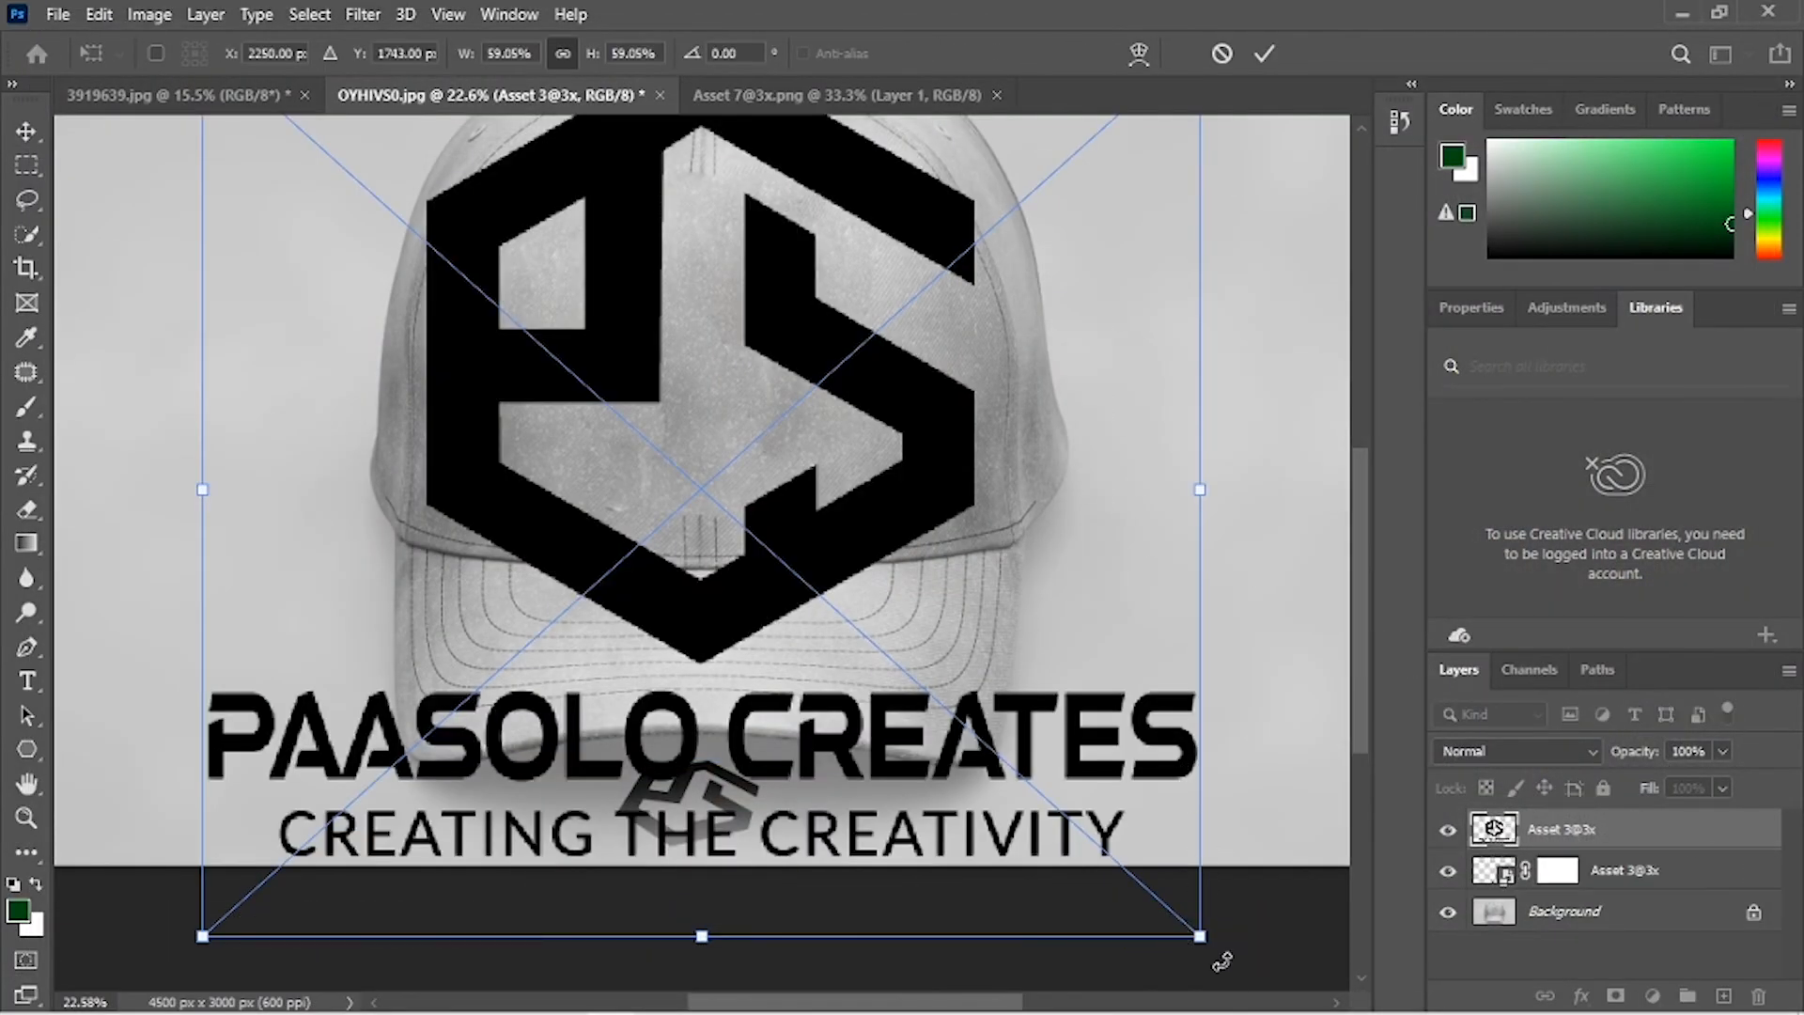
Step: Scale the placed logo to about 9.87% and position it on the lower right side of the cap's front
drag(1203, 936, 637, 419)
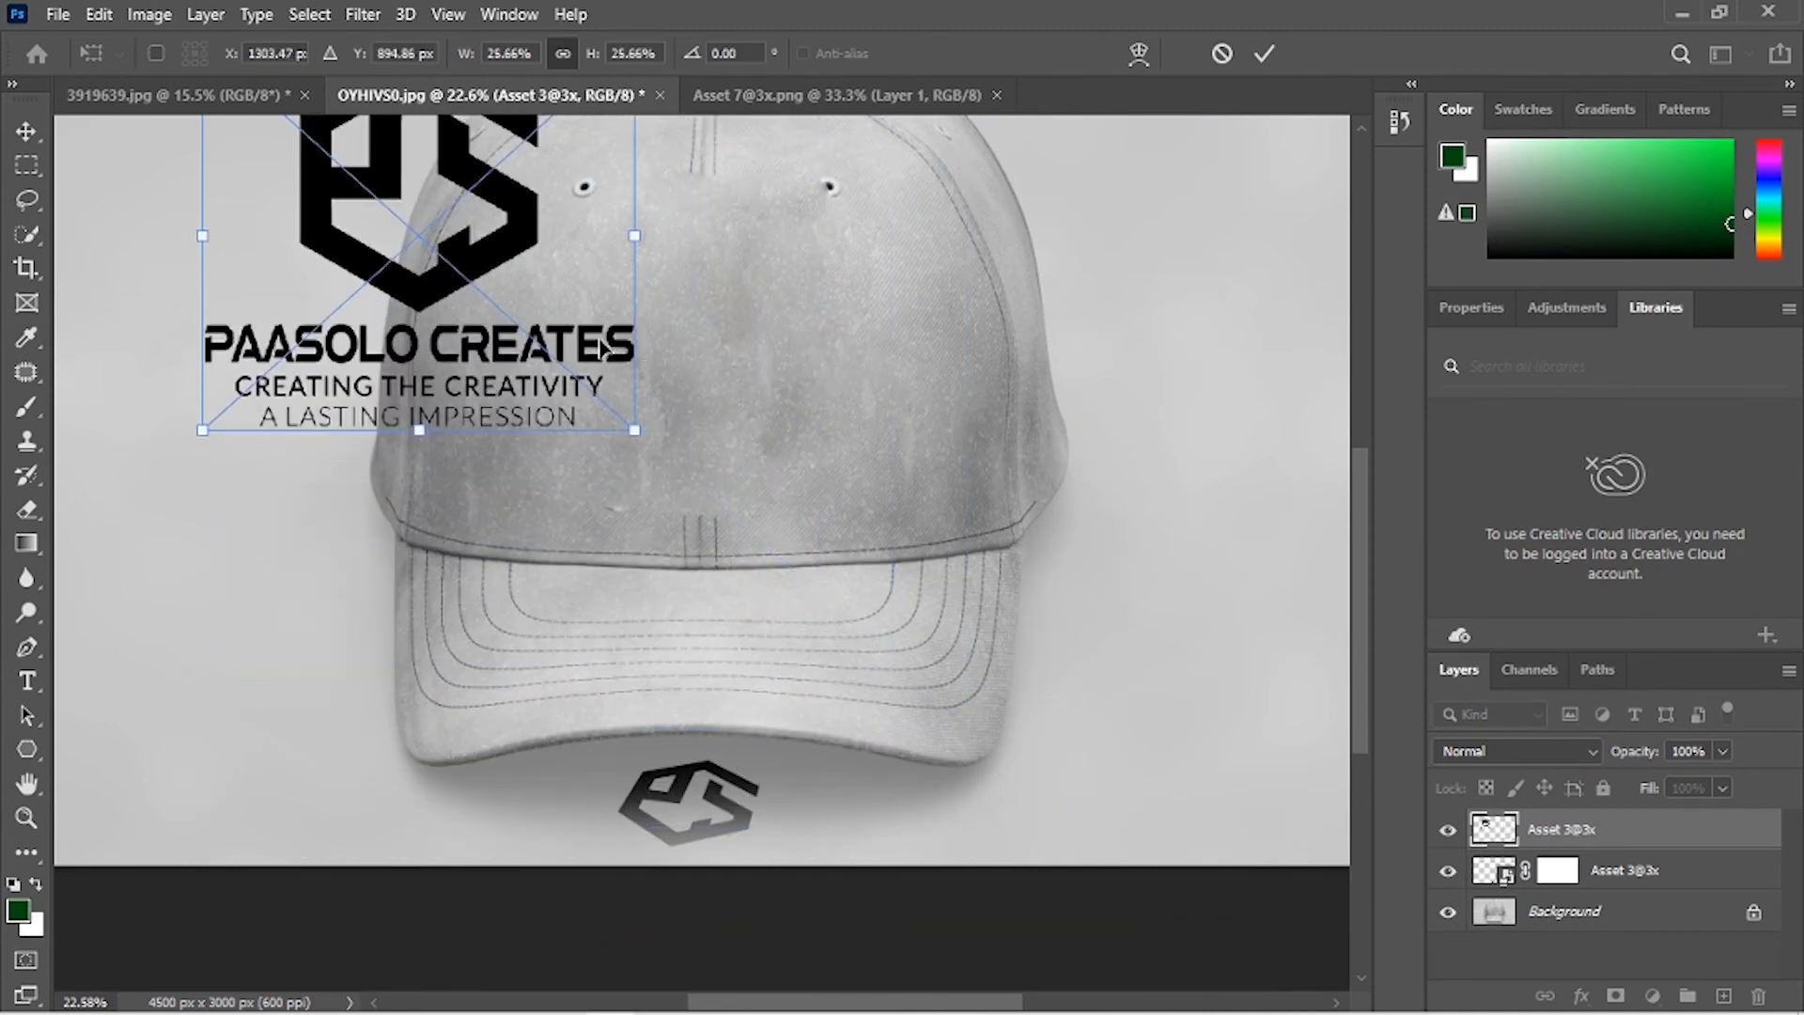
drag(617, 354, 966, 574)
drag(542, 256, 759, 459)
drag(982, 563, 1005, 478)
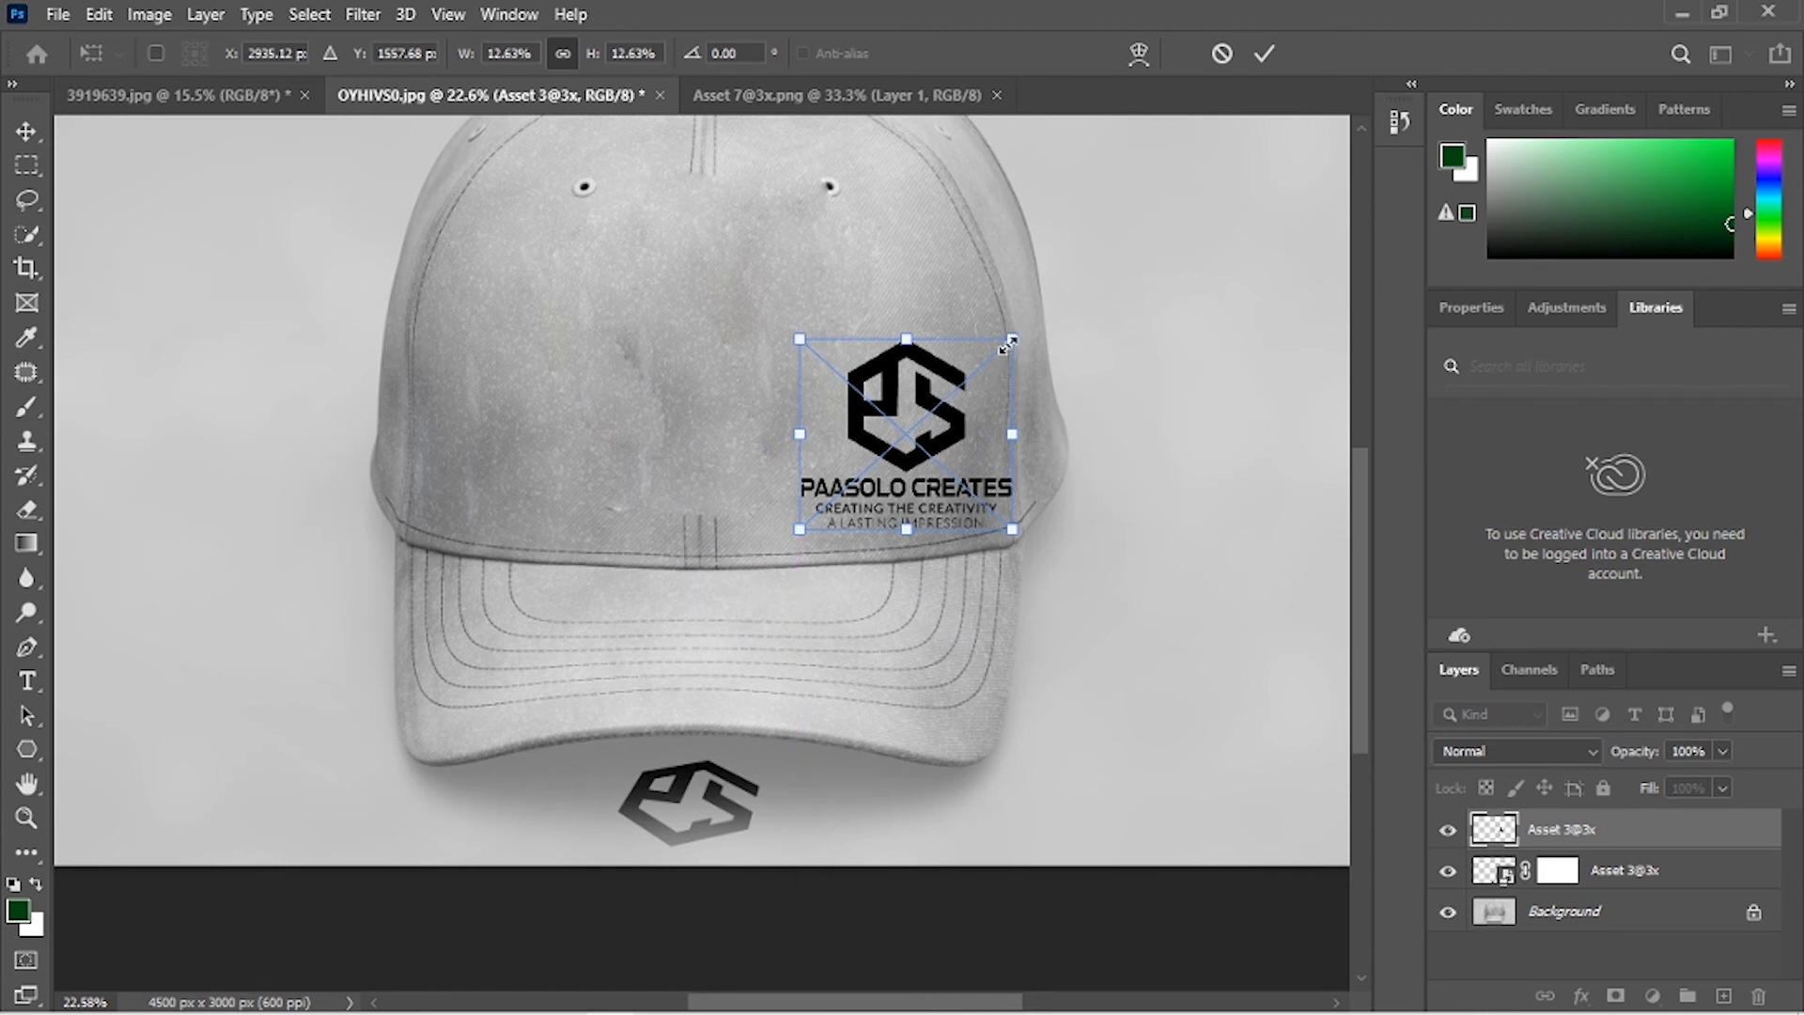
drag(1012, 339, 930, 348)
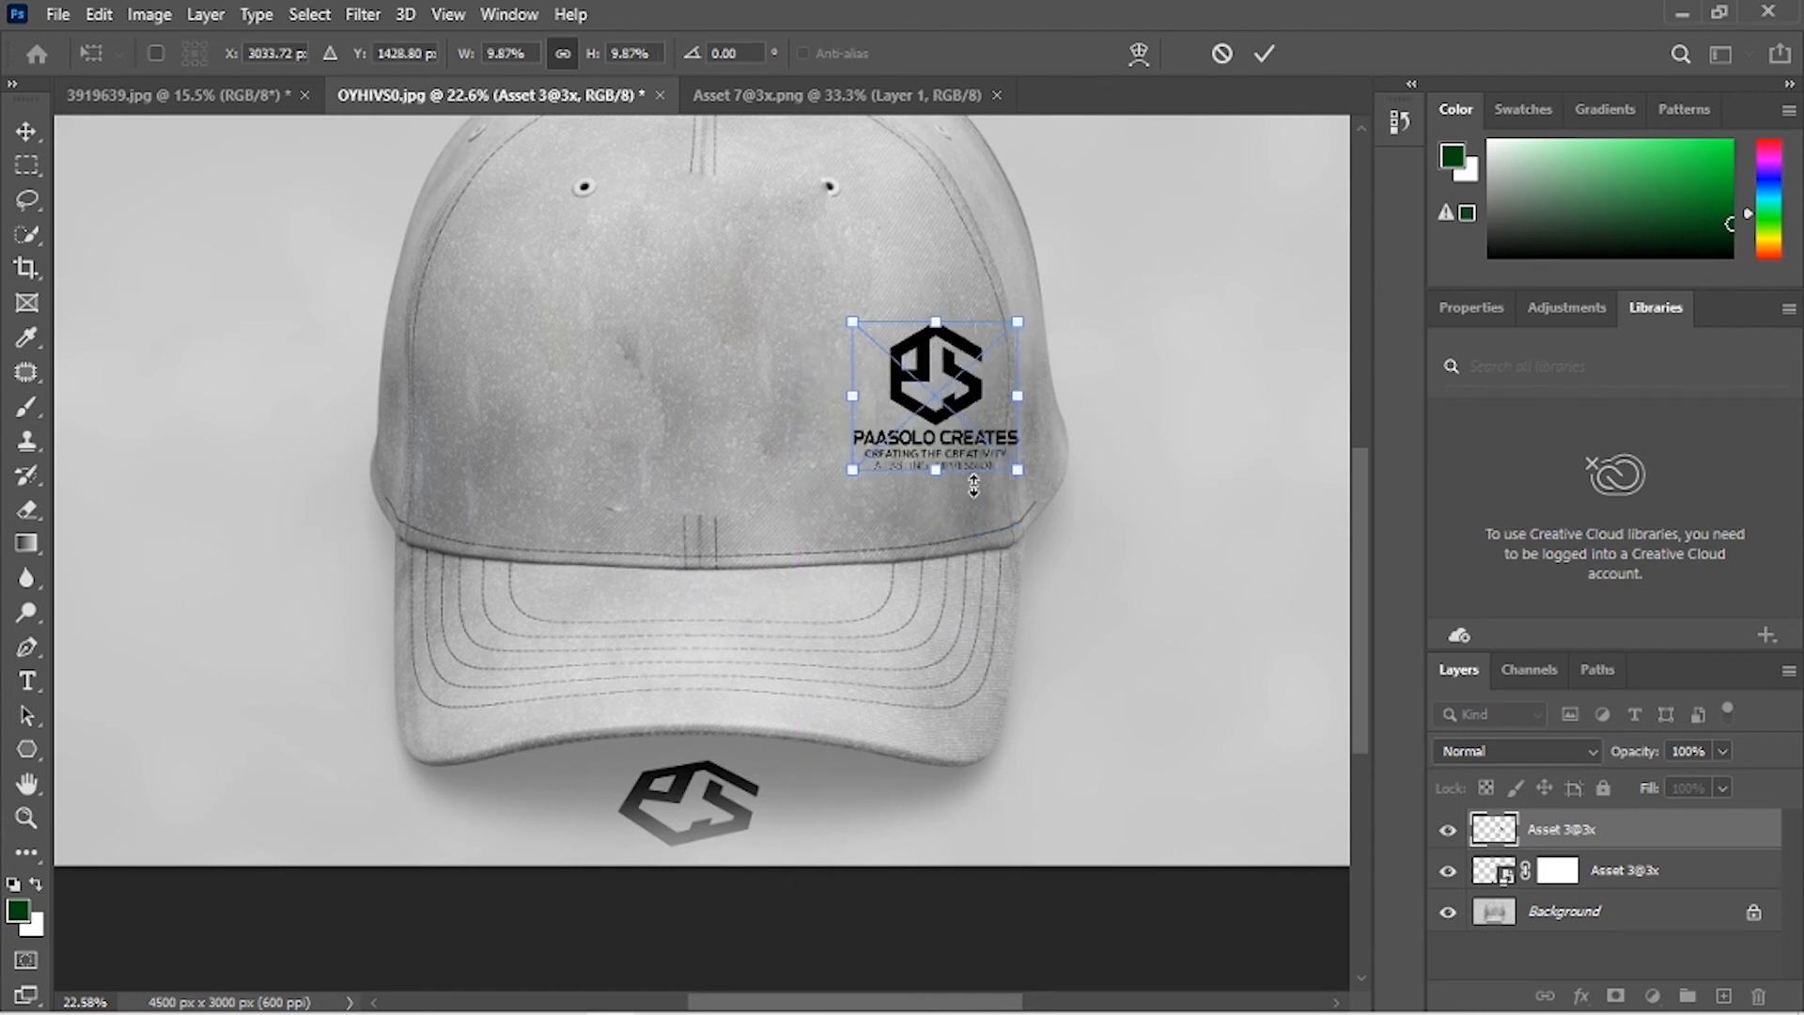
Step: Move the logo slightly down towards the brim seam and distort its four corners so it tilts about -10.4°
right_click(956, 370)
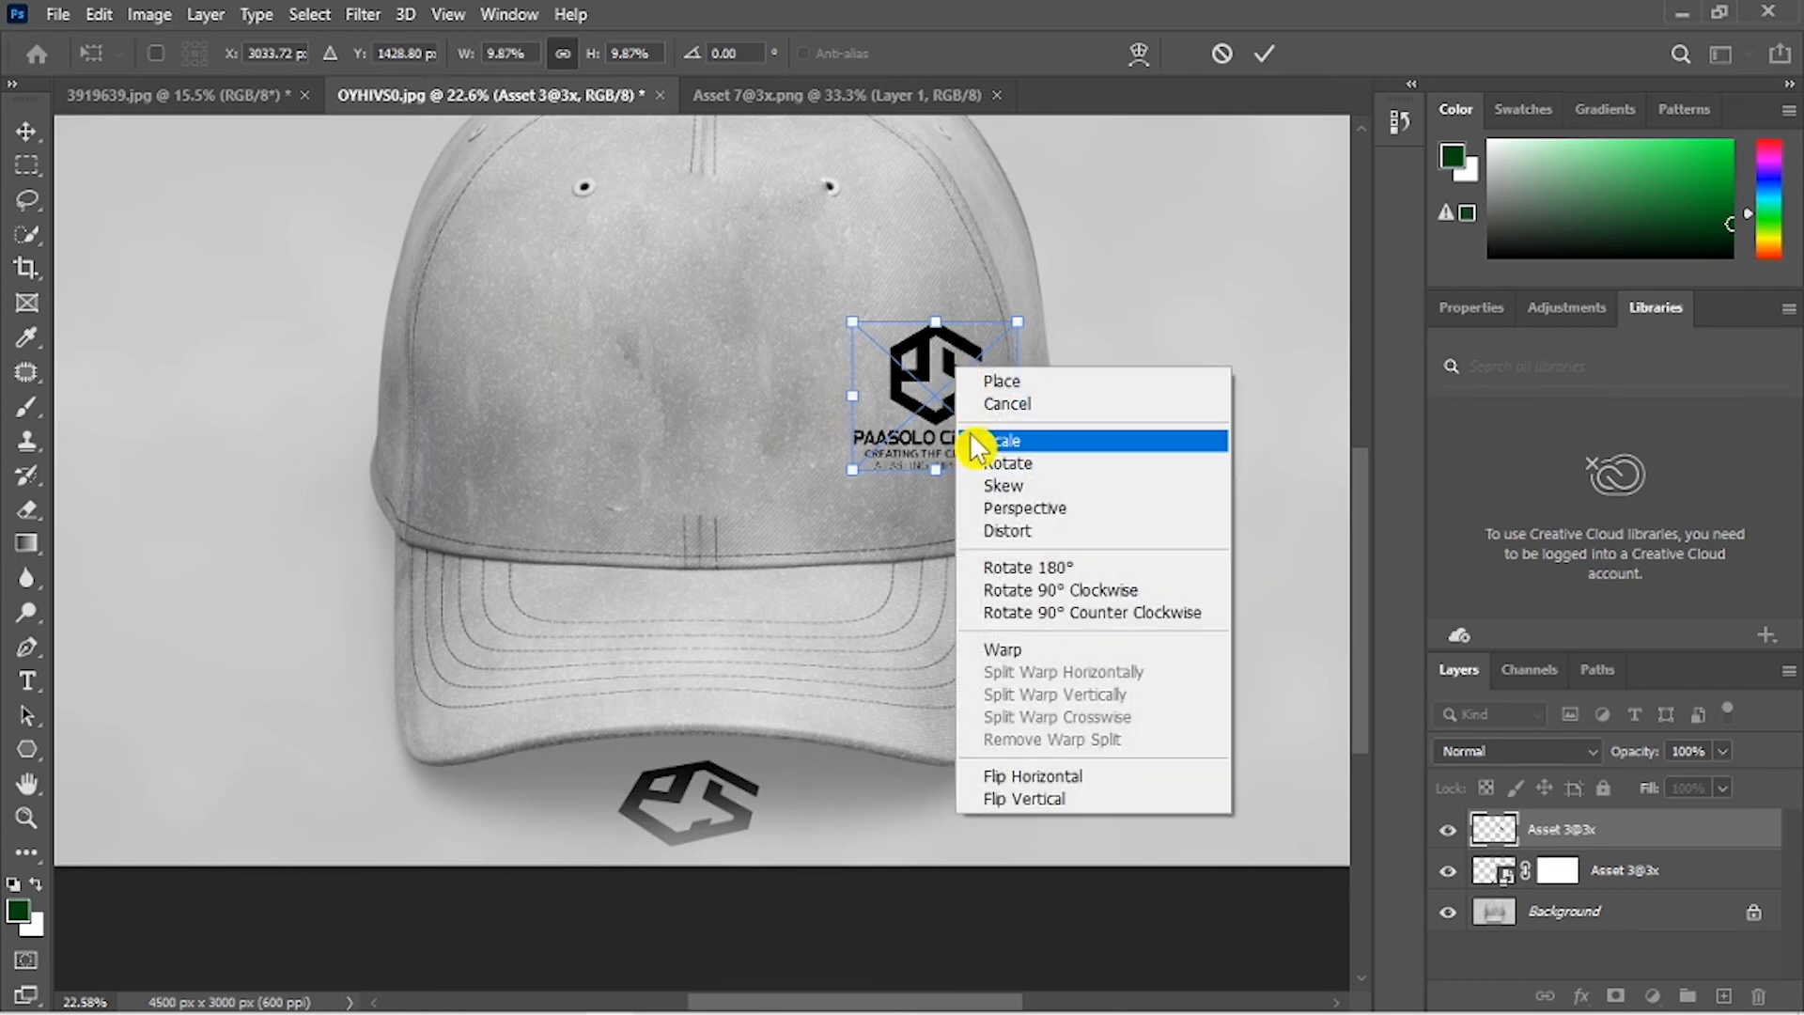
click(1072, 533)
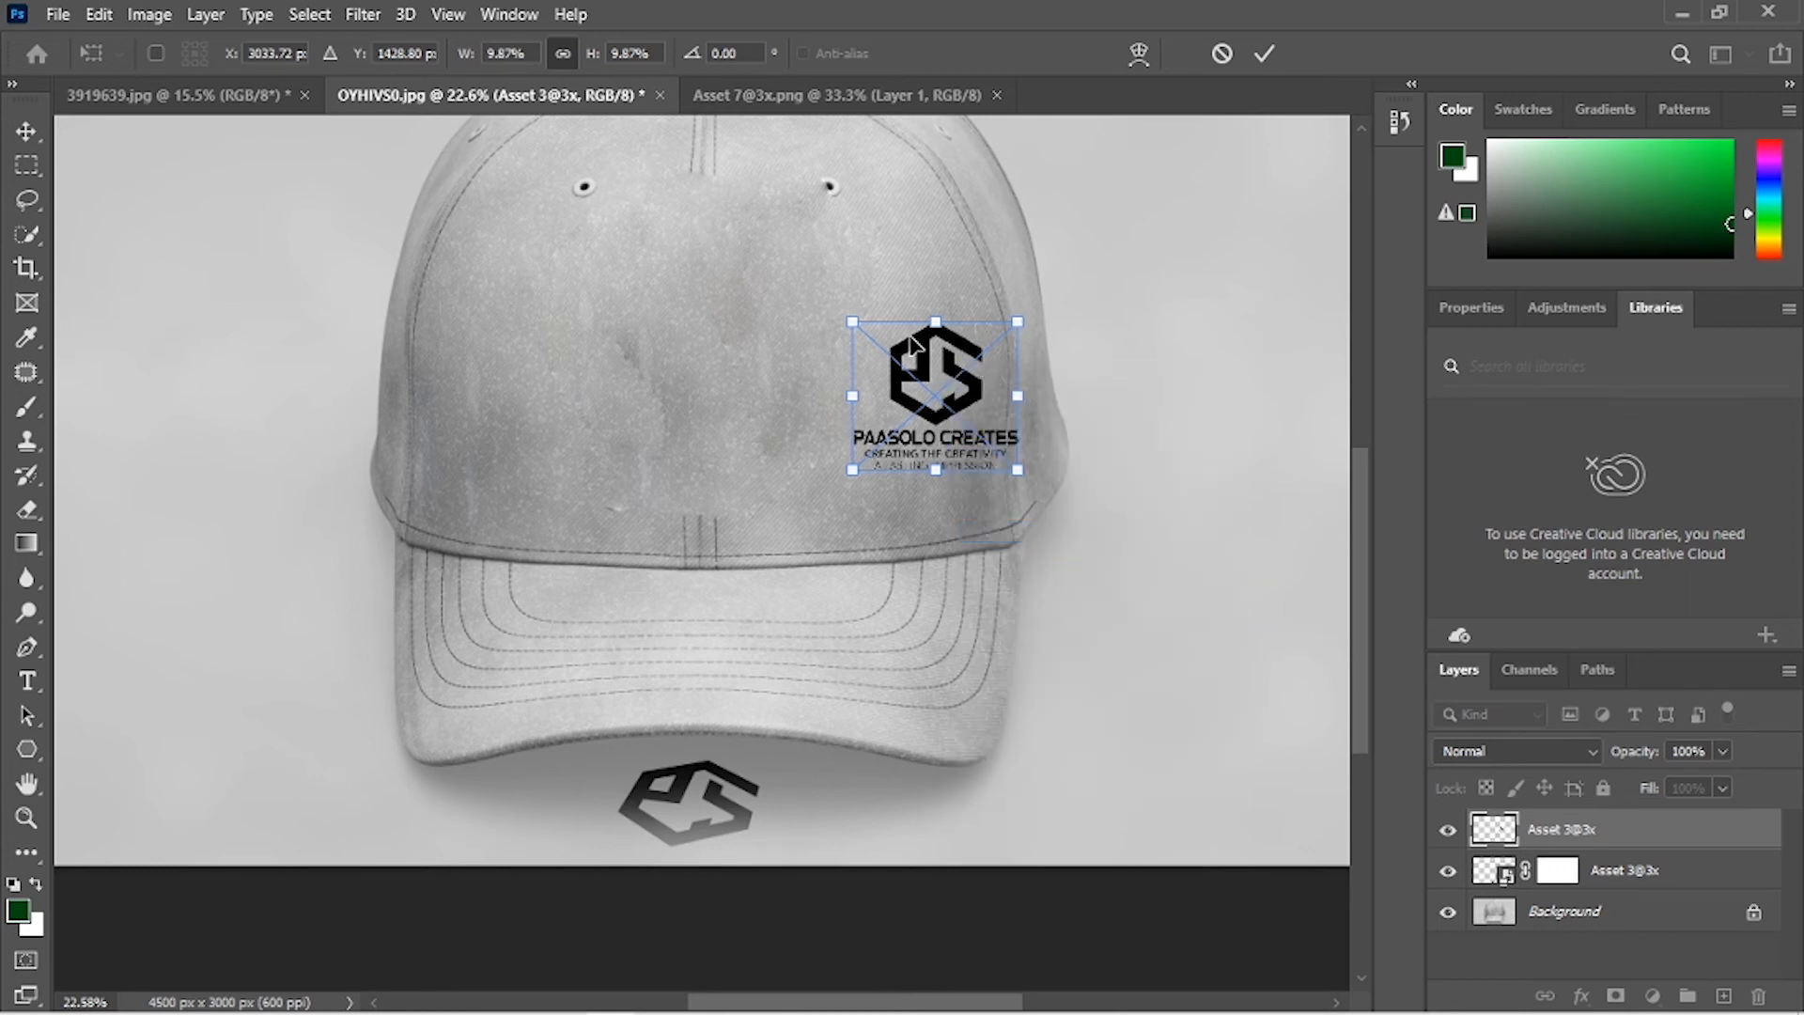
drag(963, 373, 970, 418)
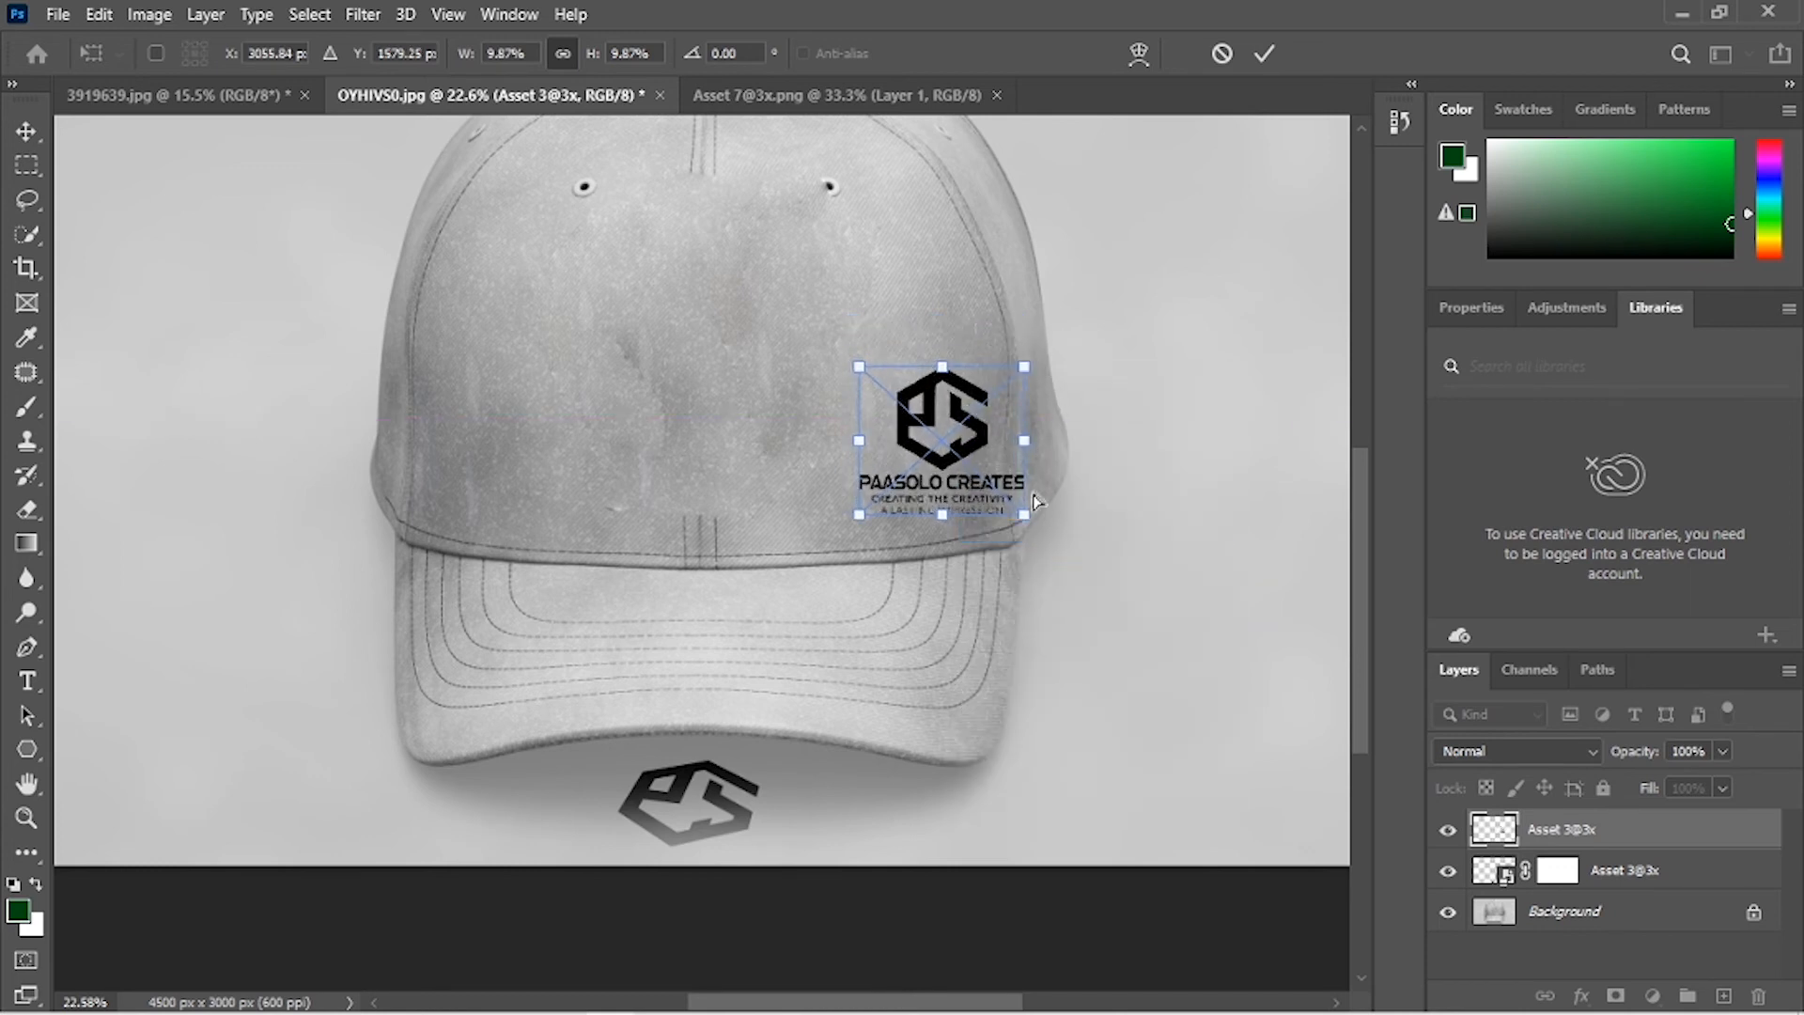
drag(869, 526, 893, 531)
mouse_move(1016, 517)
mouse_down()
mouse_move(1017, 451)
mouse_move(1015, 490)
mouse_up()
drag(866, 379, 856, 400)
drag(1025, 374, 1005, 361)
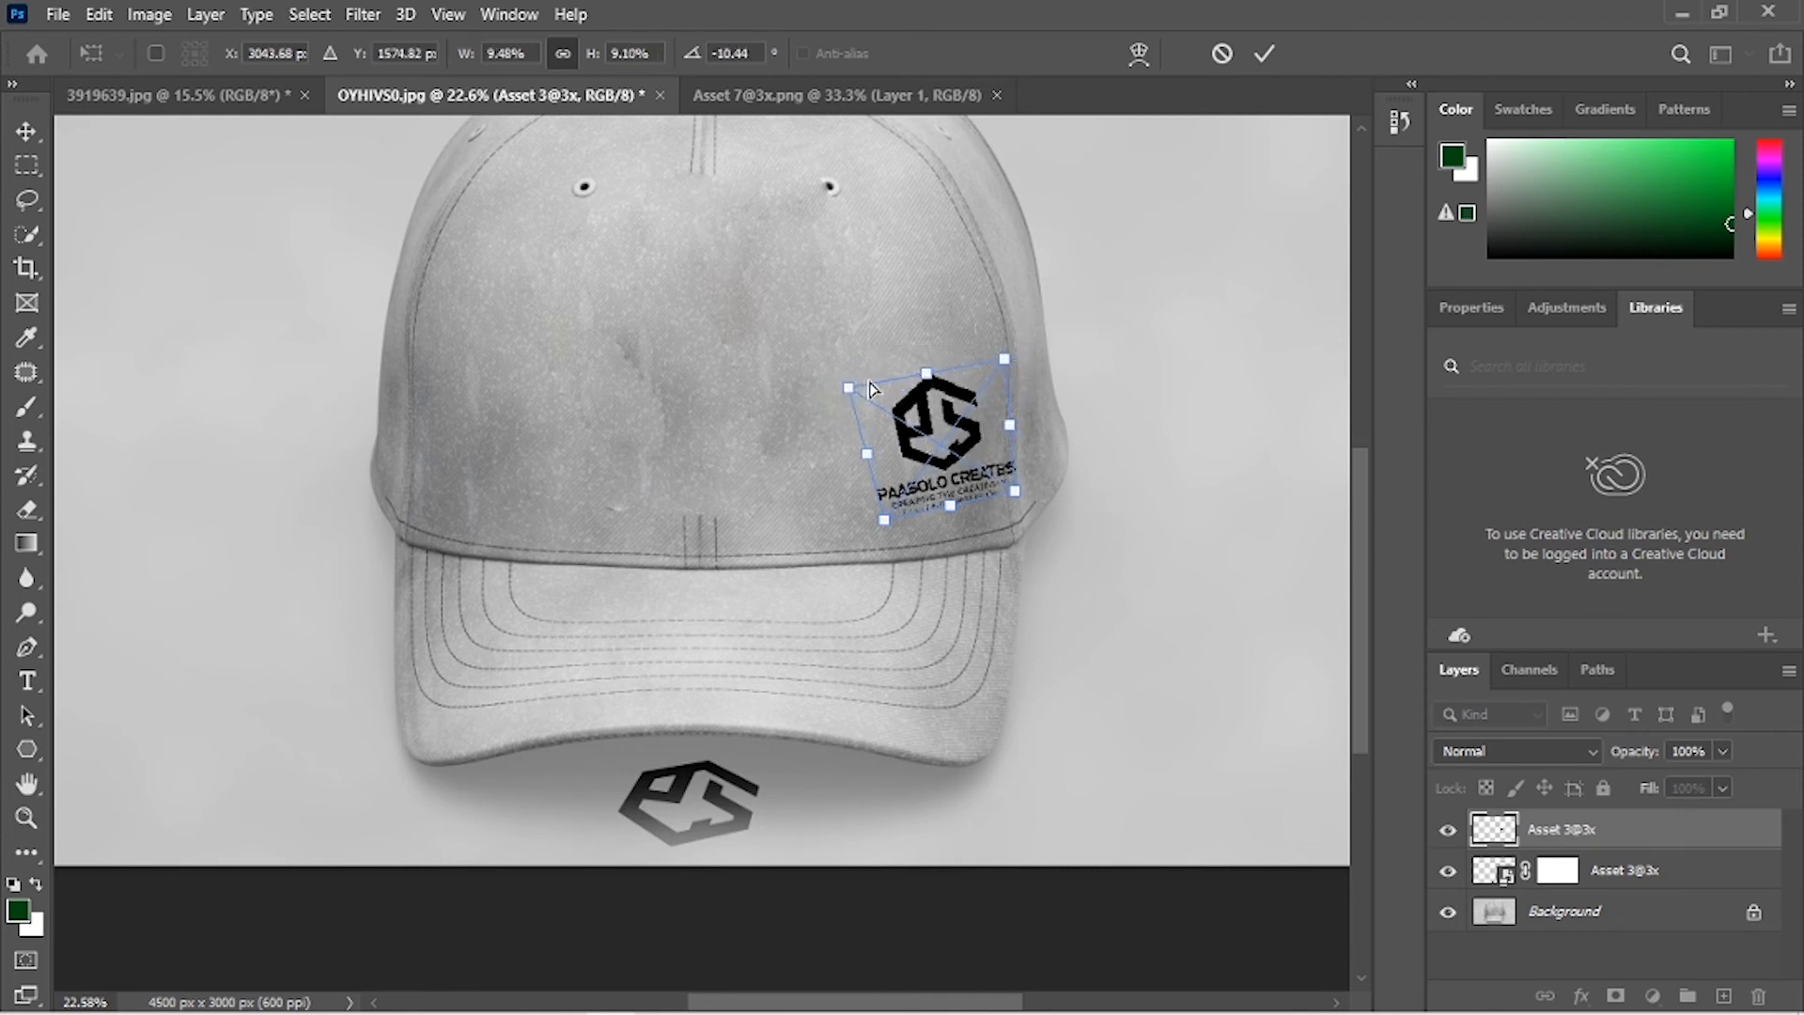
Step: Refine the logo's corner distortion to about 6.9% width and 9.3% height with a tilt of about -7.8°
drag(848, 387, 877, 371)
click(862, 488)
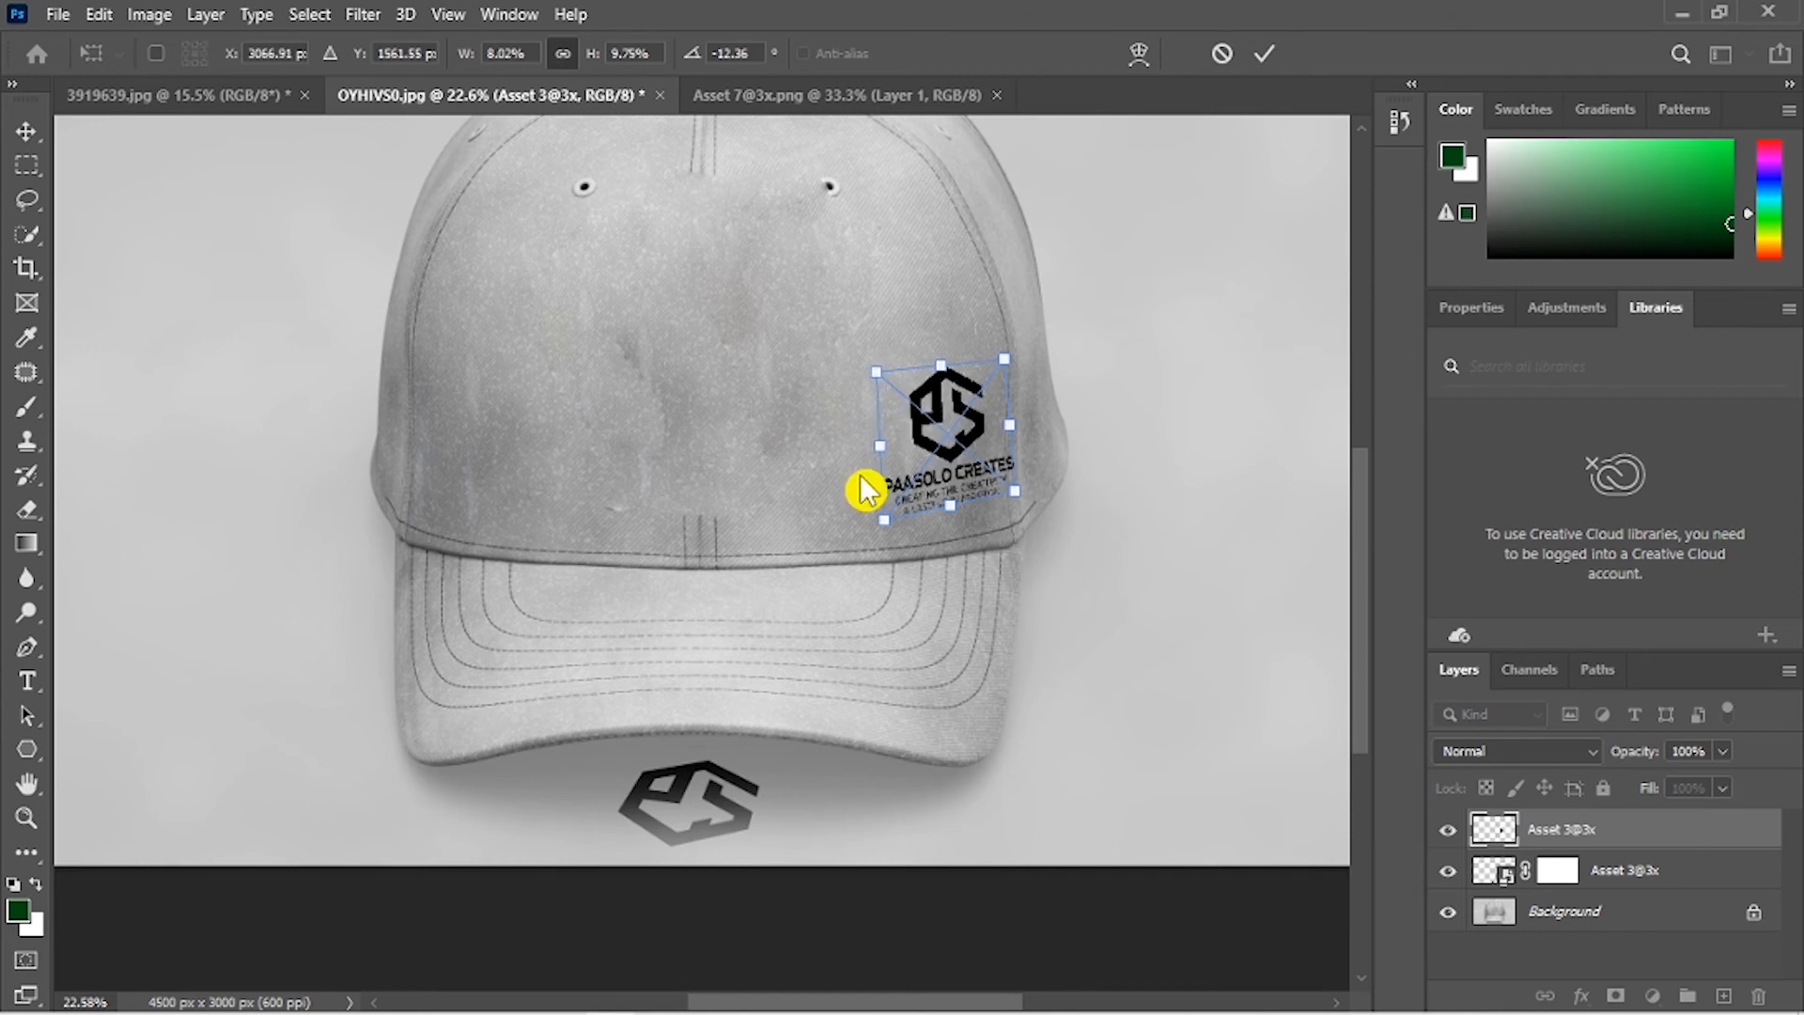
mouse_move(884, 520)
mouse_down()
mouse_move(902, 524)
mouse_move(899, 508)
mouse_up()
drag(877, 371, 891, 381)
drag(1005, 359, 995, 359)
drag(1020, 498, 1029, 499)
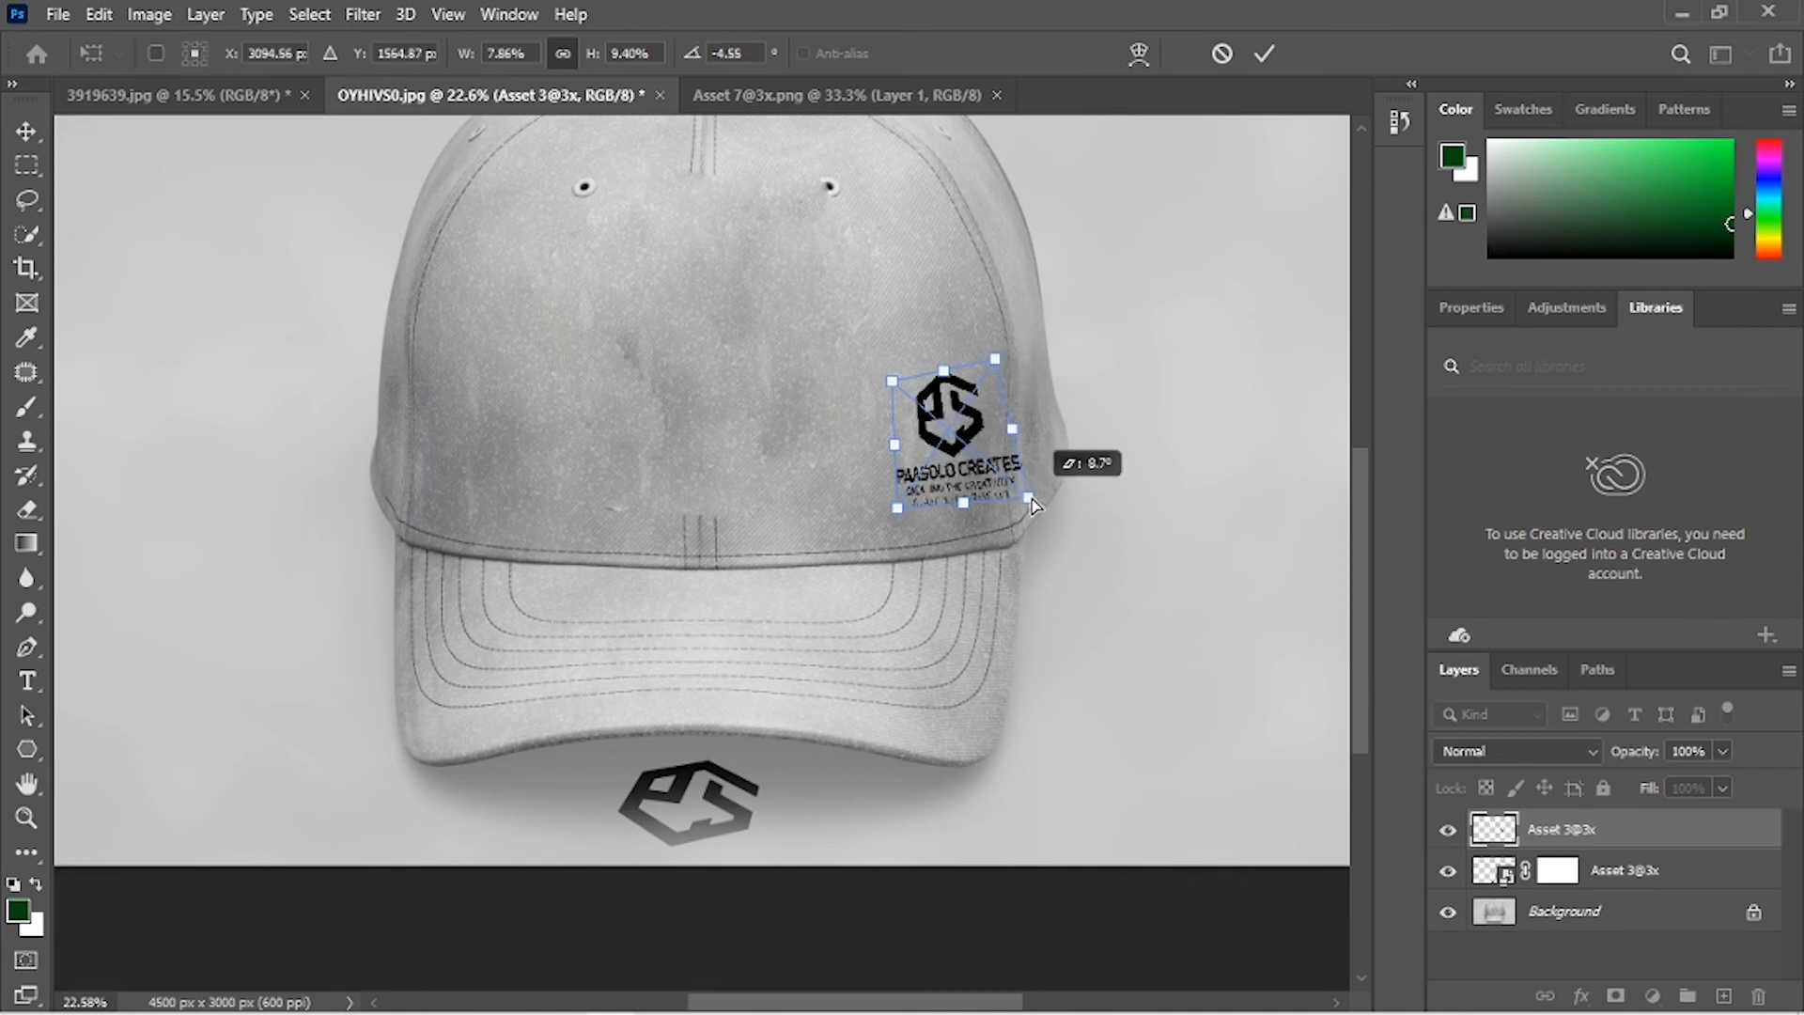
drag(891, 380, 881, 374)
mouse_move(897, 508)
mouse_down()
mouse_move(881, 510)
mouse_move(911, 510)
mouse_up()
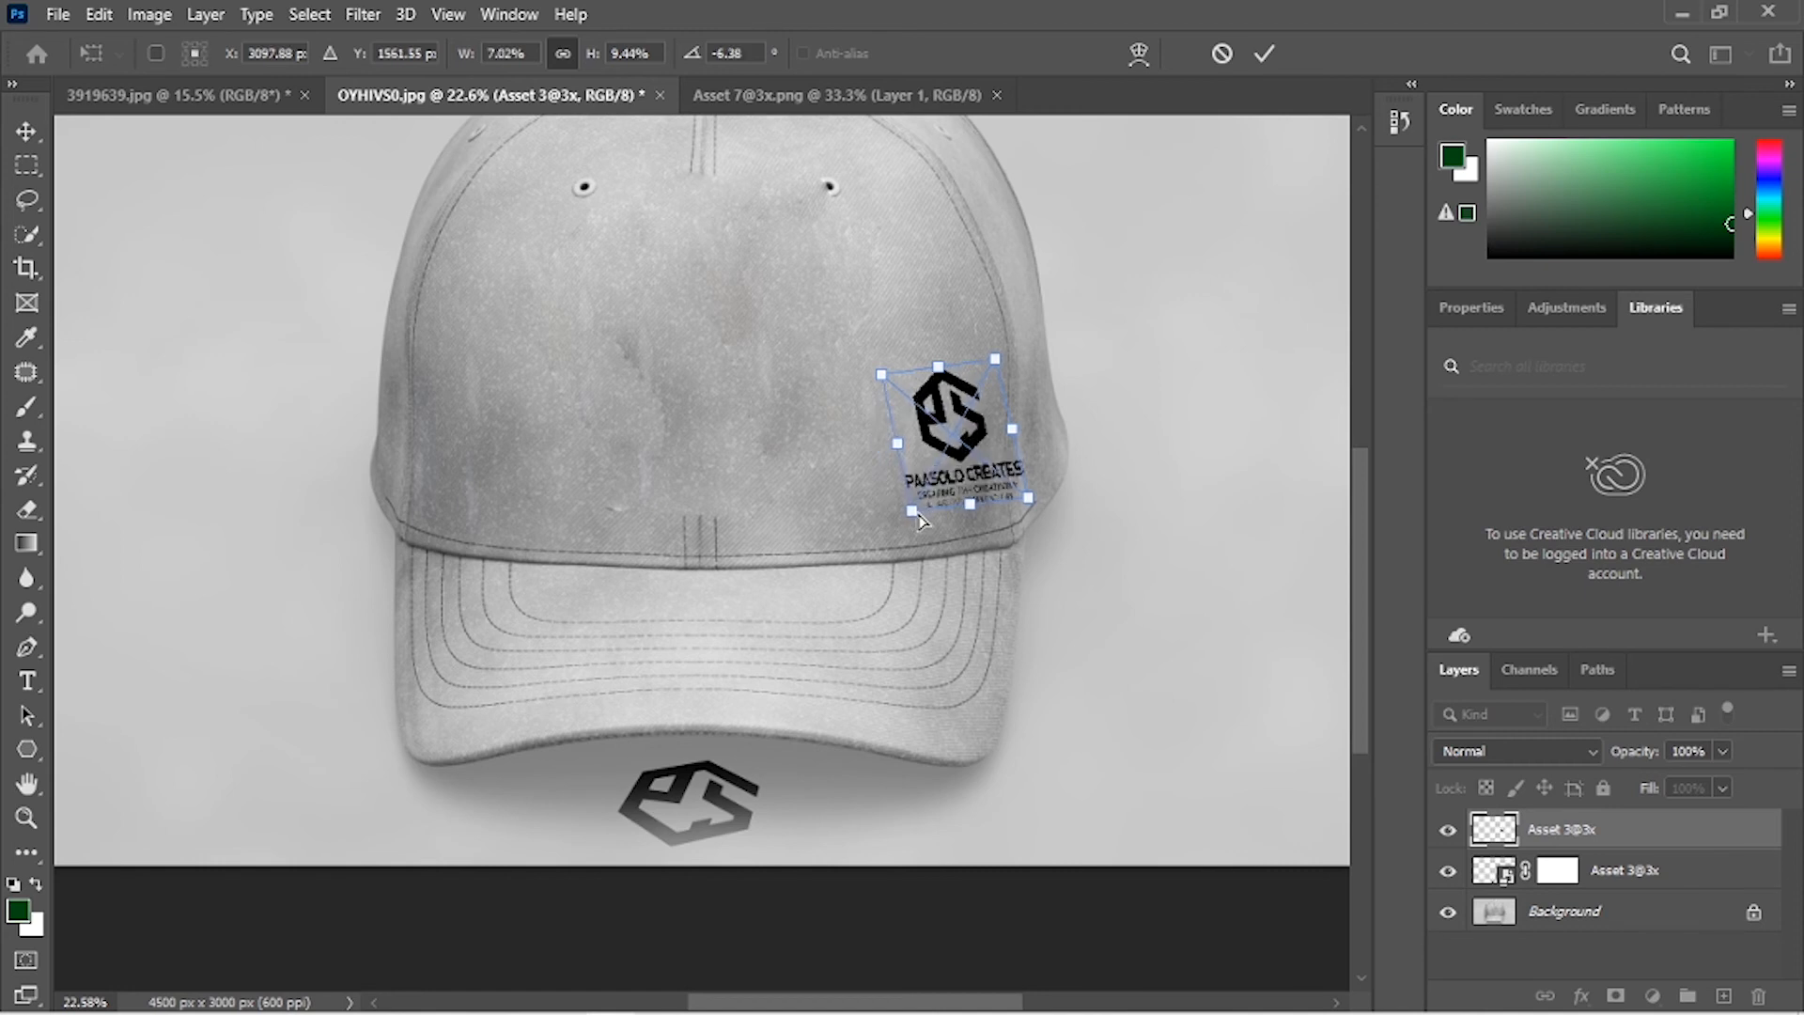
drag(1017, 457, 1007, 494)
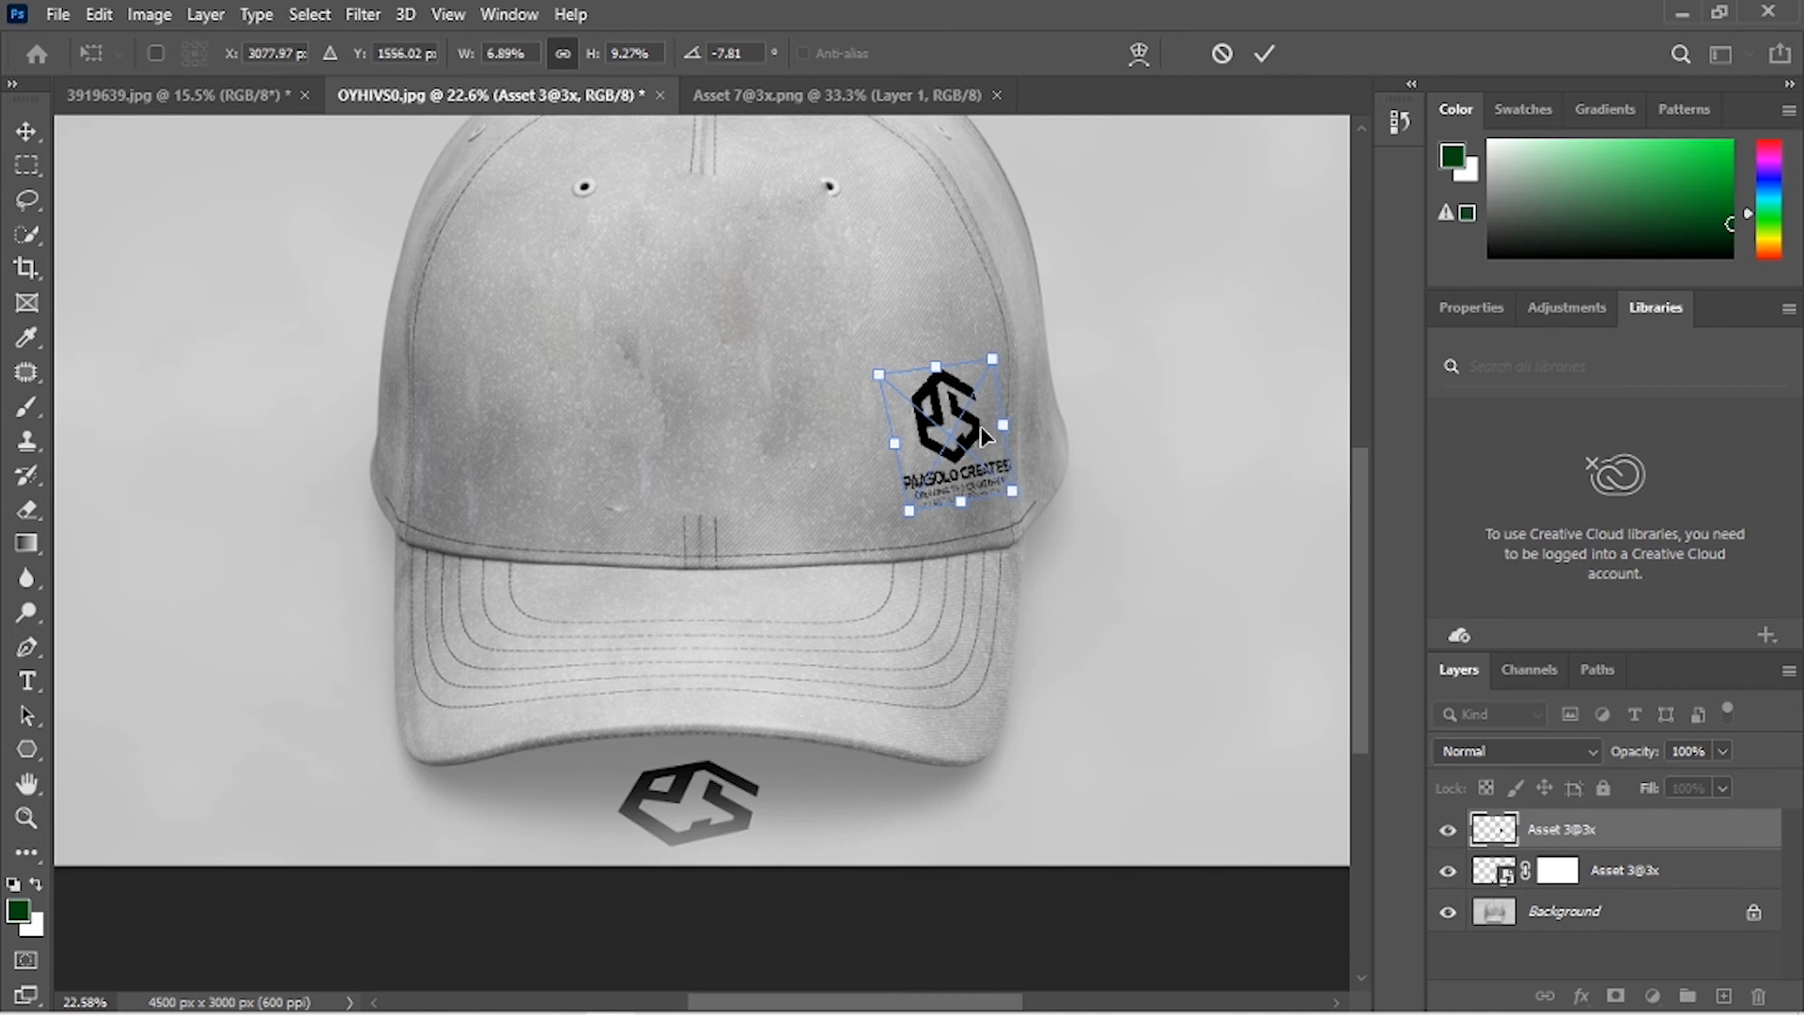
Step: Warp the logo by raising its lower right corner to follow the cap's curve and apply the transformation
right_click(980, 419)
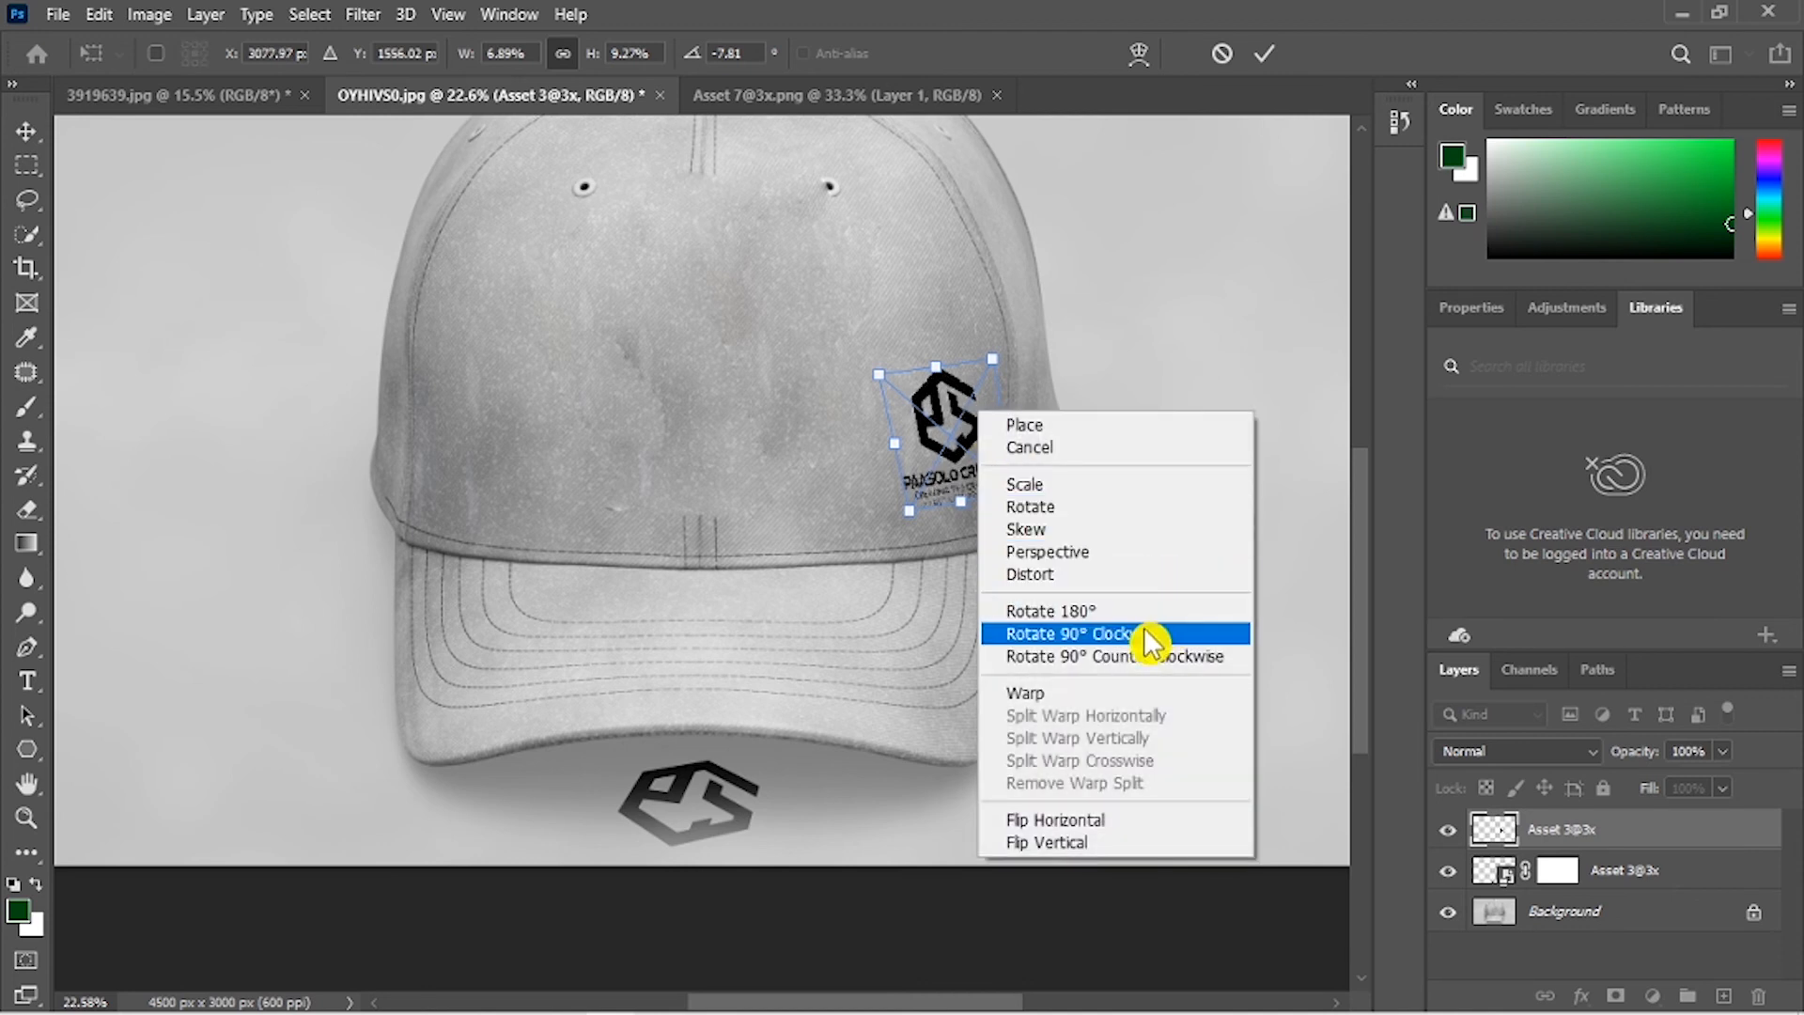
click(1090, 692)
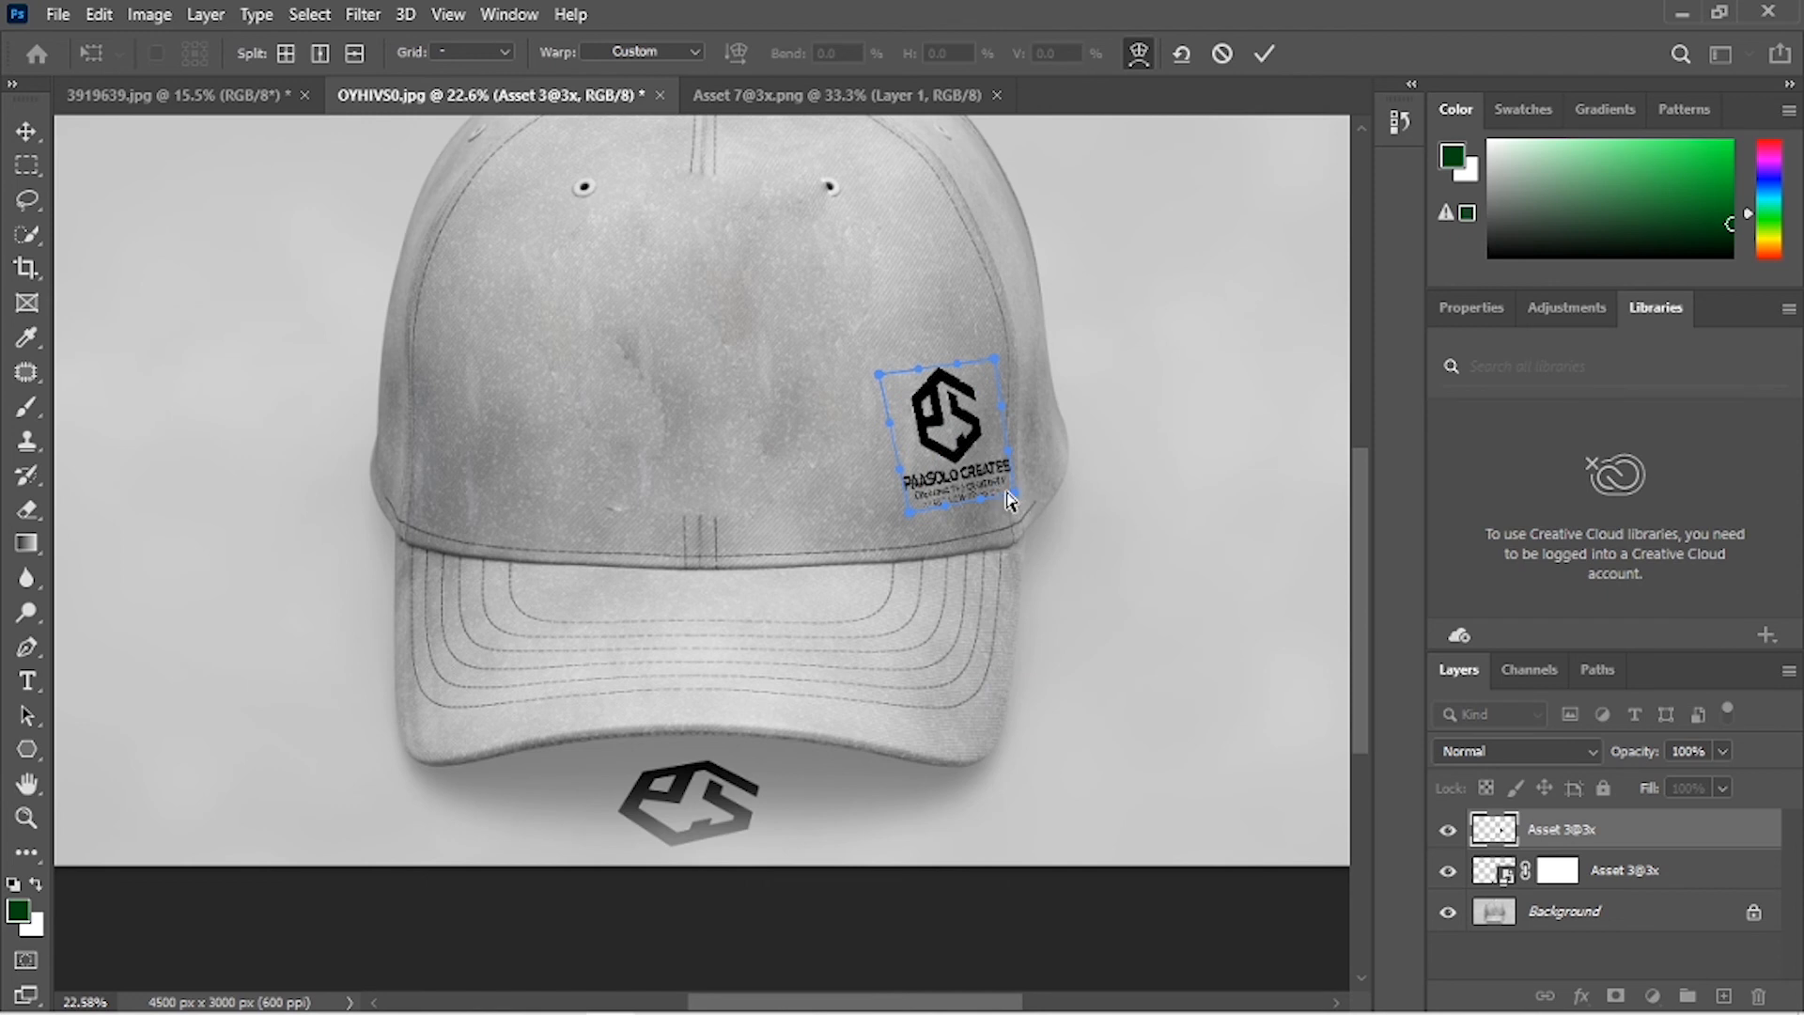
drag(1015, 500, 1022, 483)
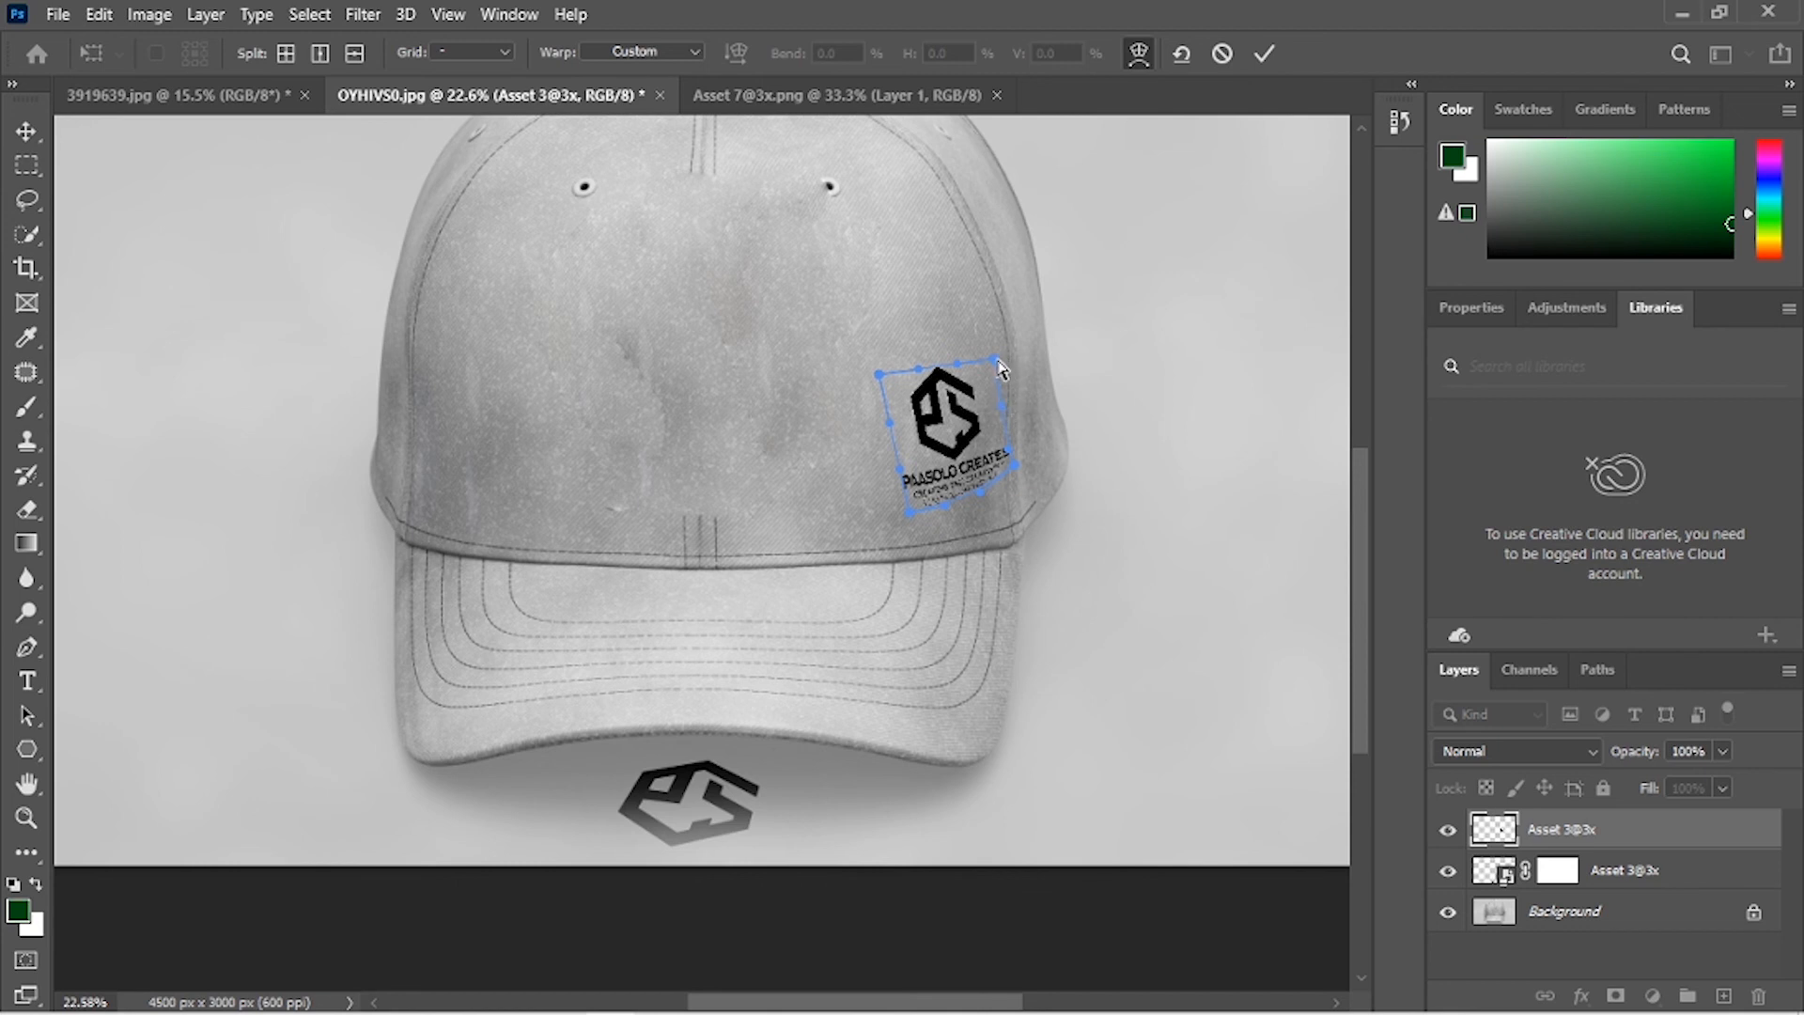
click(1265, 53)
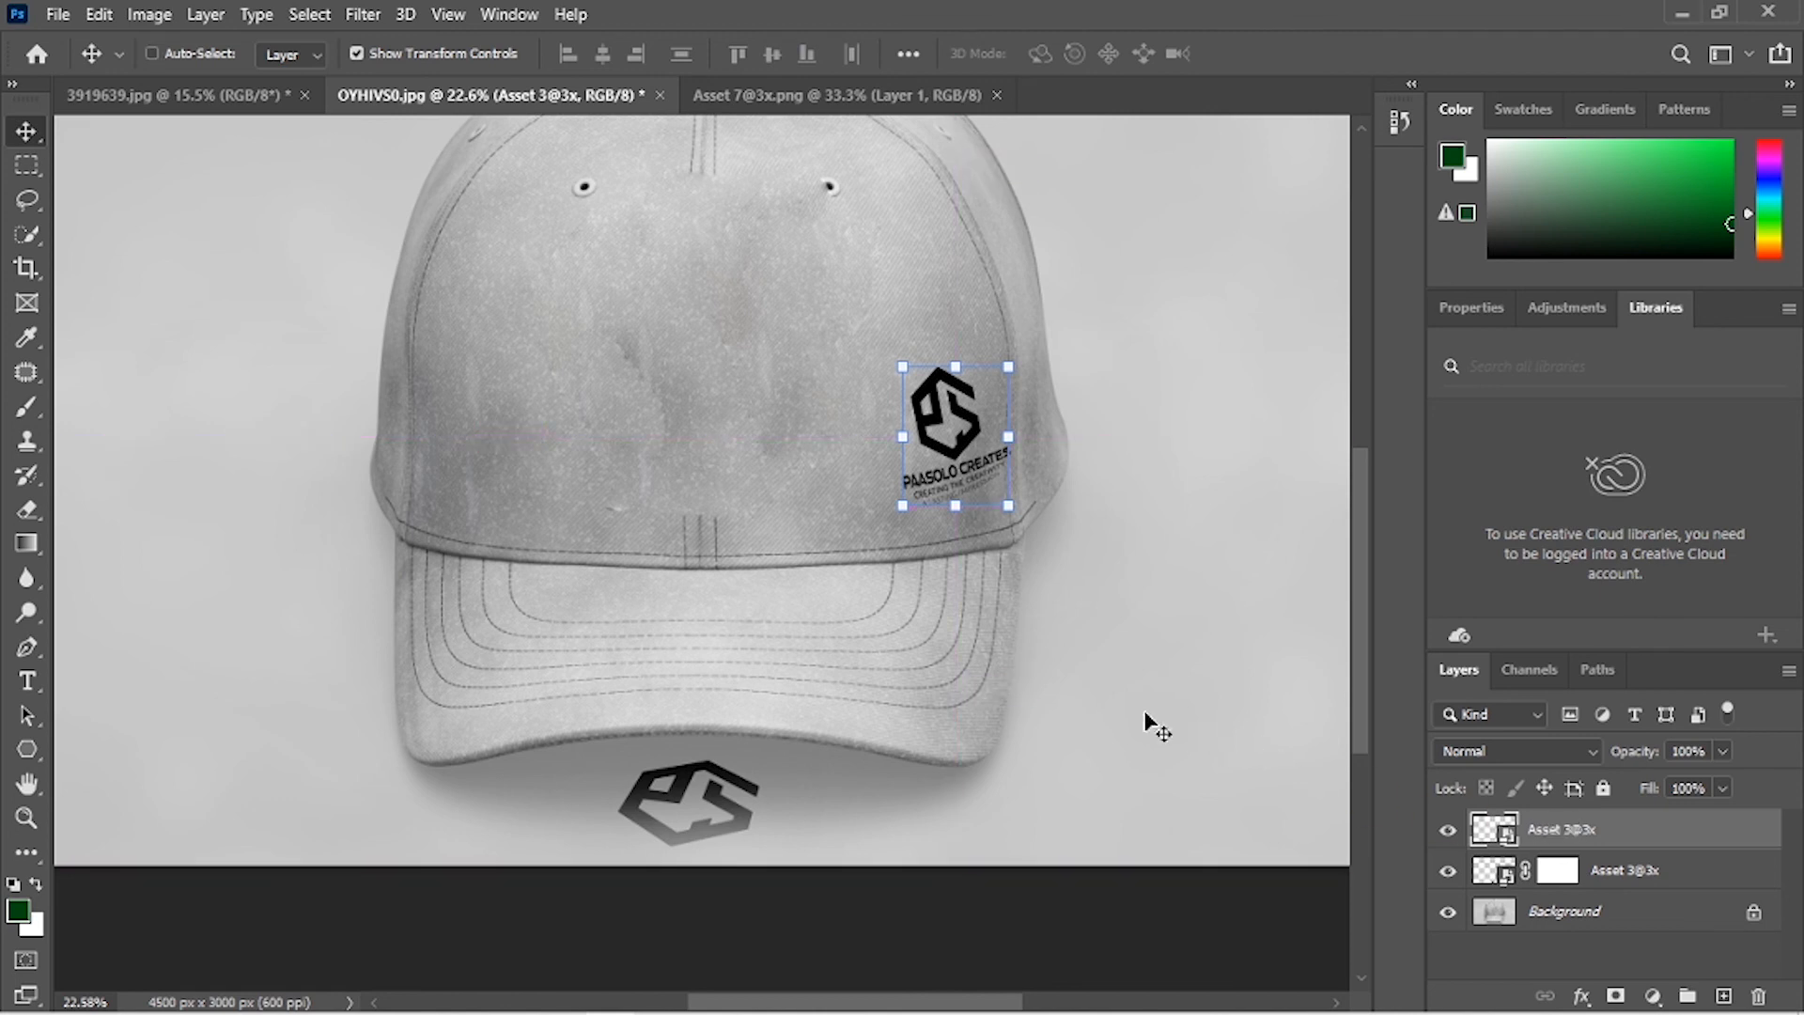
Step: Rework the logo's warp by pulling the lower right corner back down and nudging the other three corners inward, and apply it
key(ctrl+t)
right_click(980, 435)
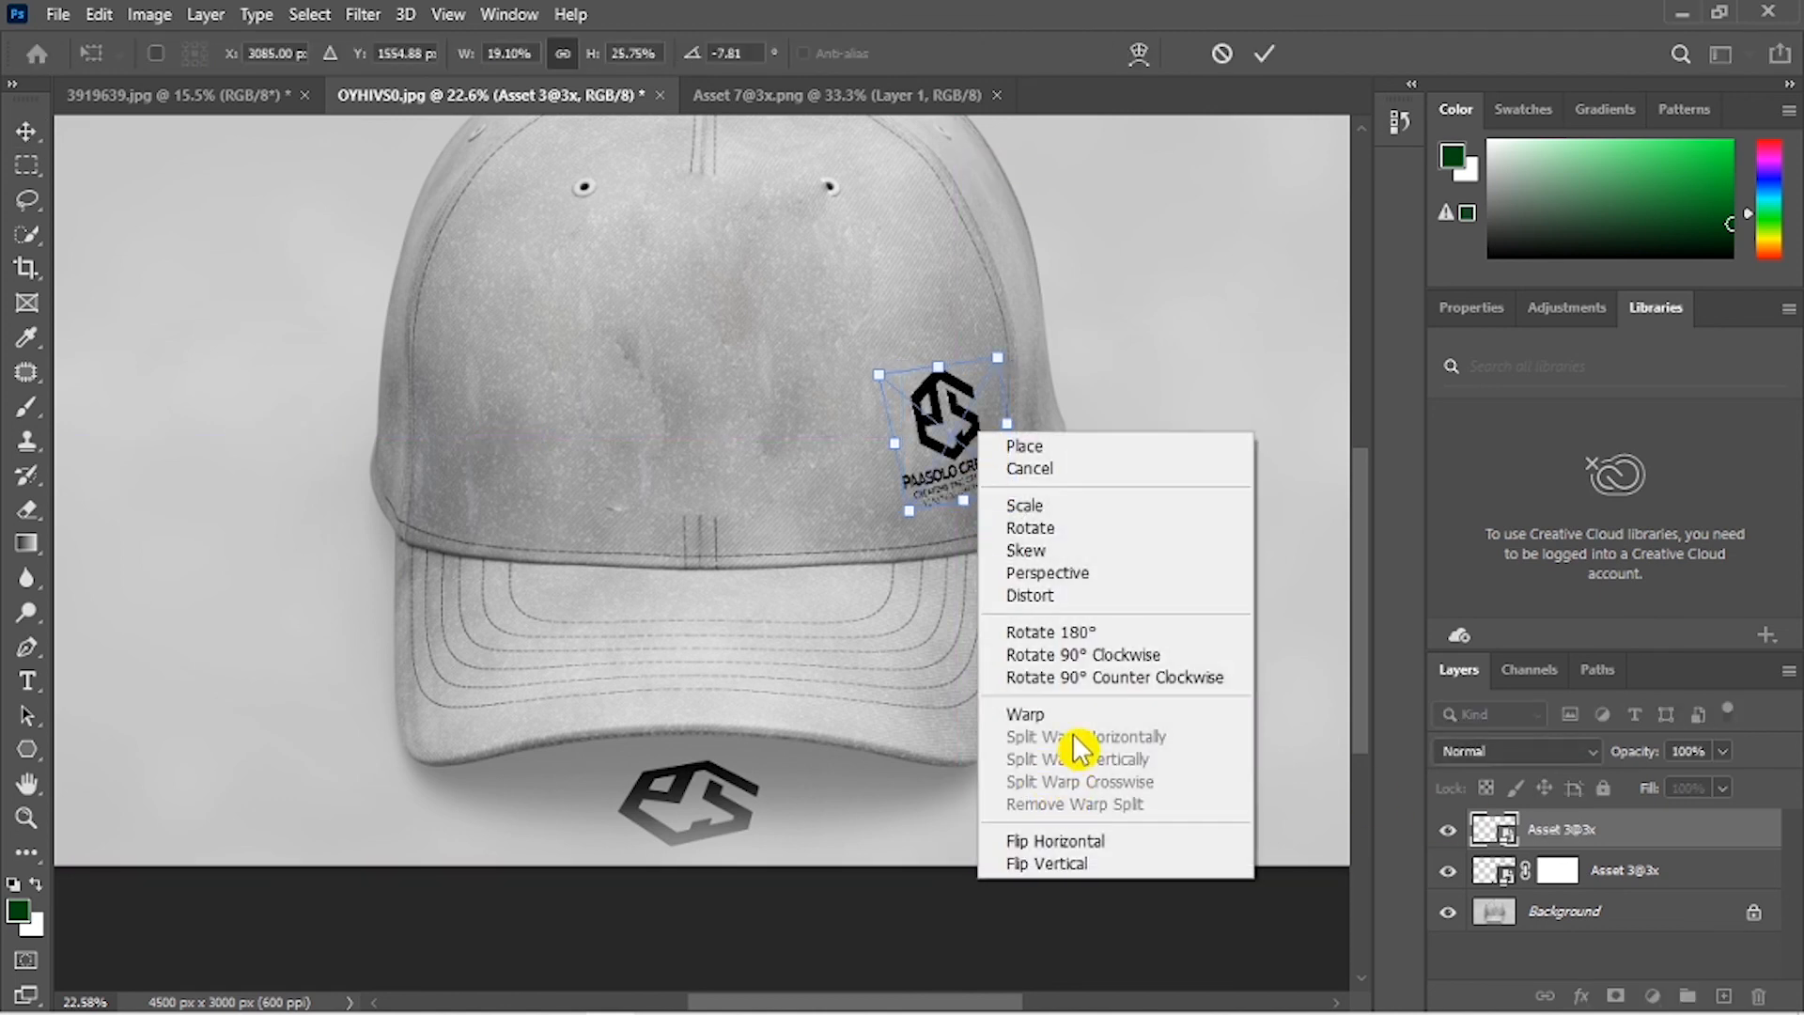
click(1034, 716)
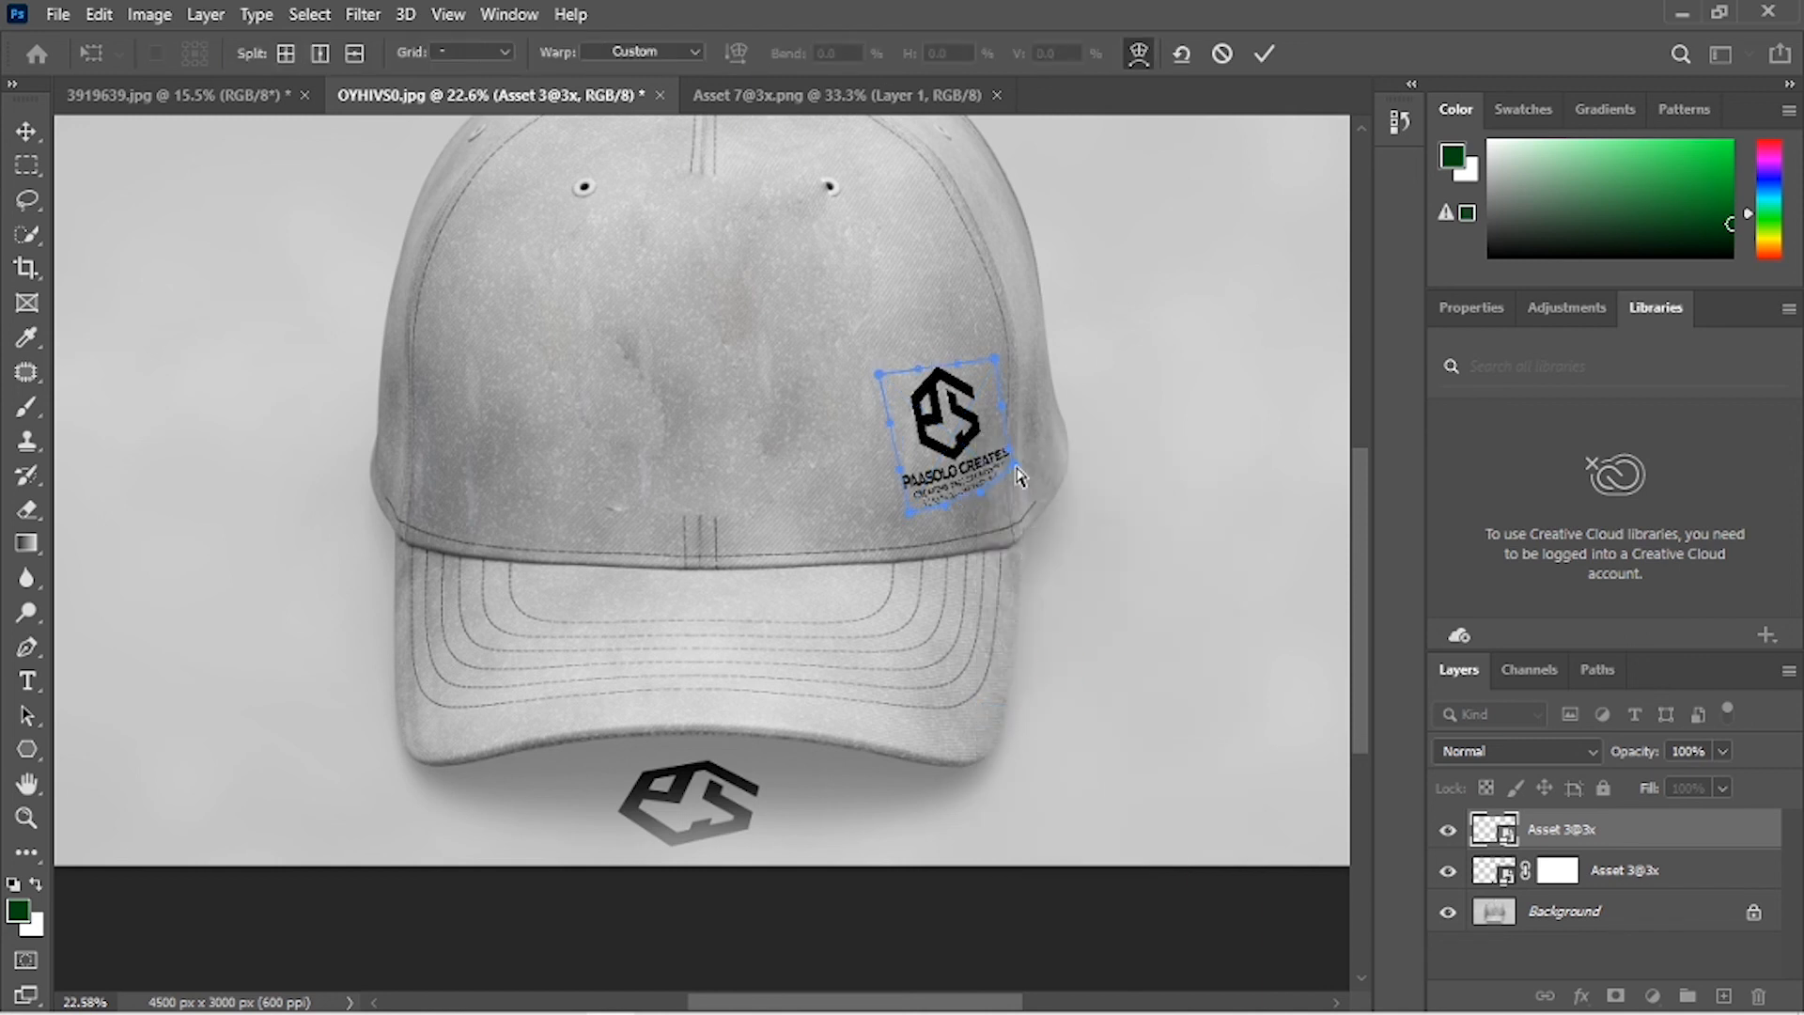
mouse_move(1022, 476)
mouse_down()
mouse_move(1003, 503)
mouse_move(999, 489)
mouse_up()
scroll(996, 398, up, 3)
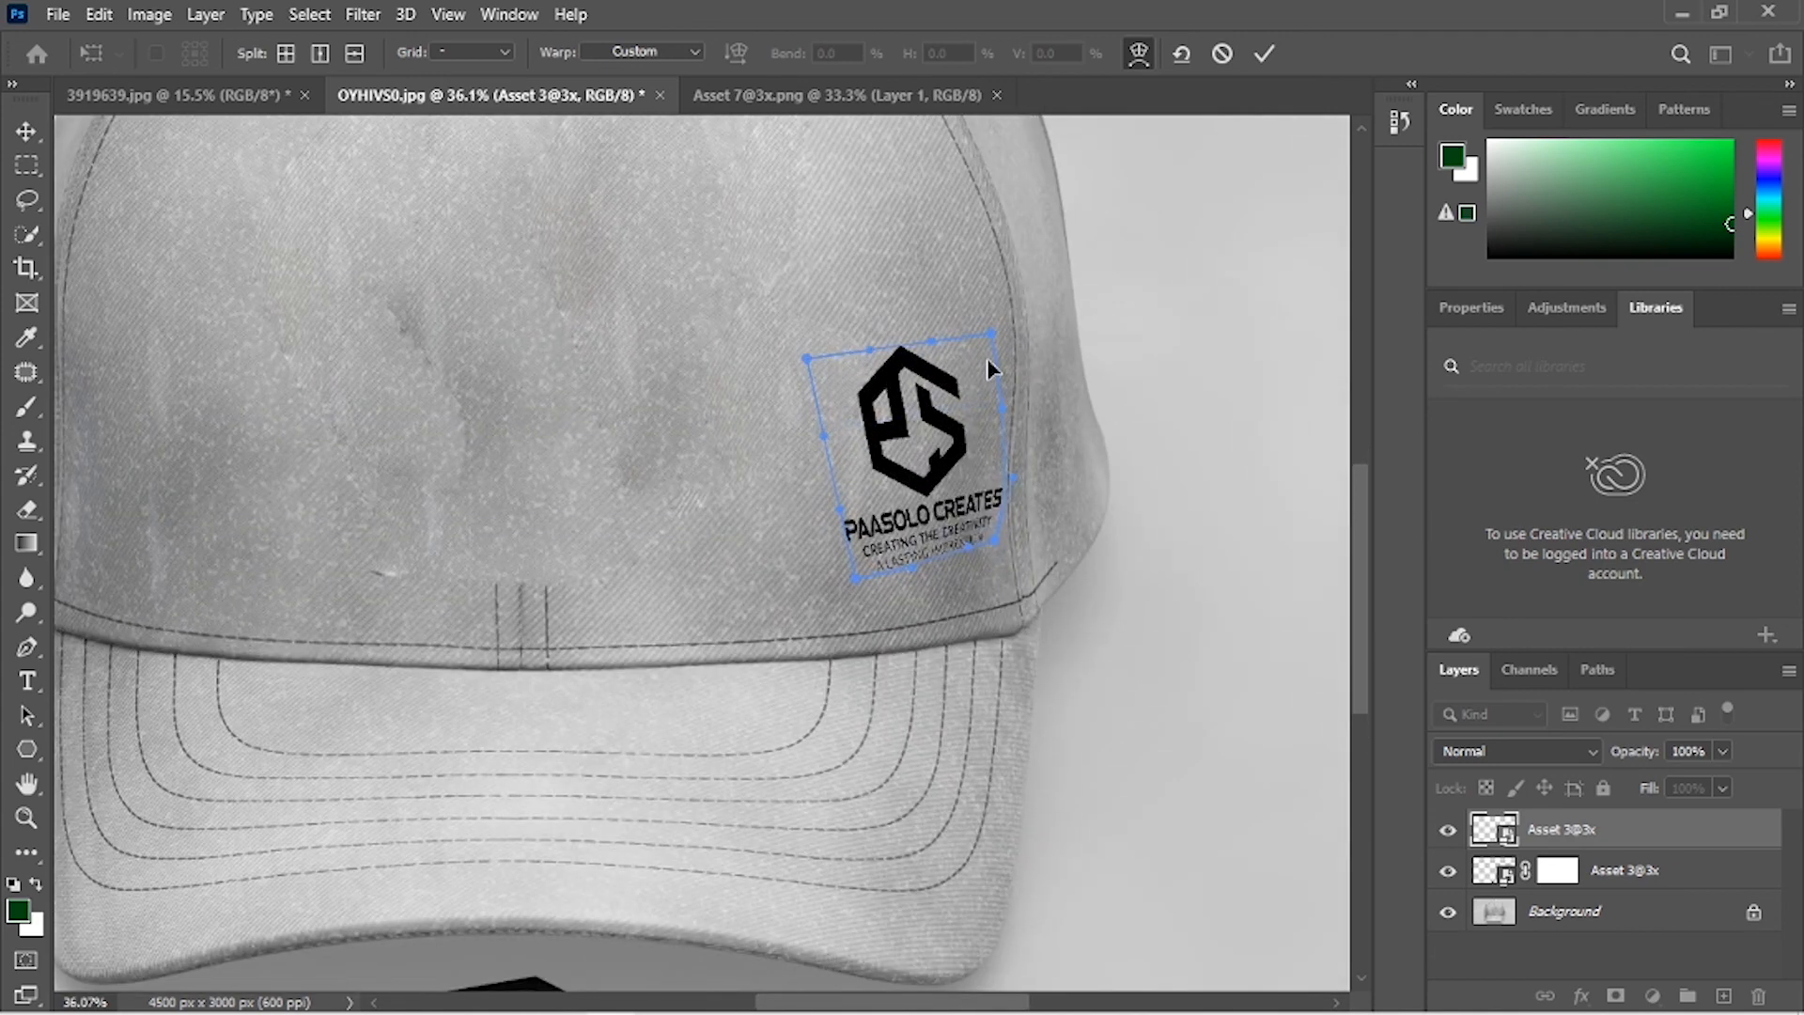
drag(991, 335, 989, 342)
drag(816, 362, 826, 364)
drag(856, 577, 857, 569)
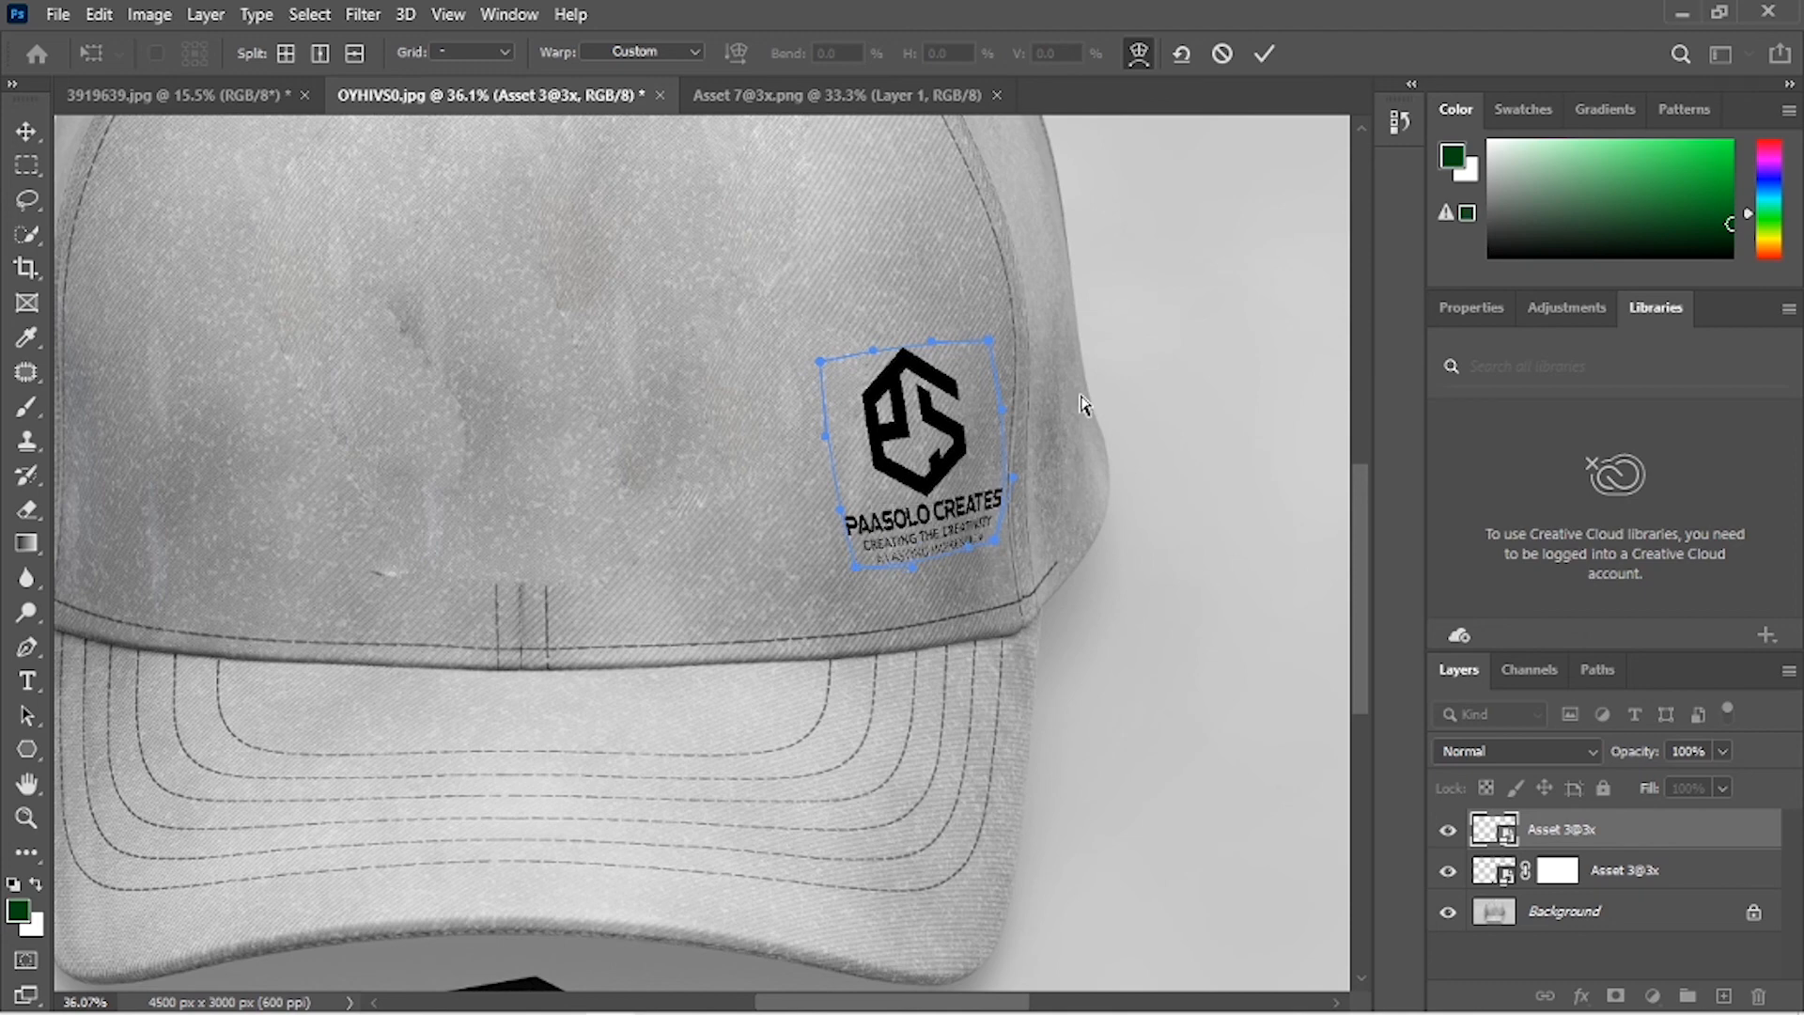
click(1264, 53)
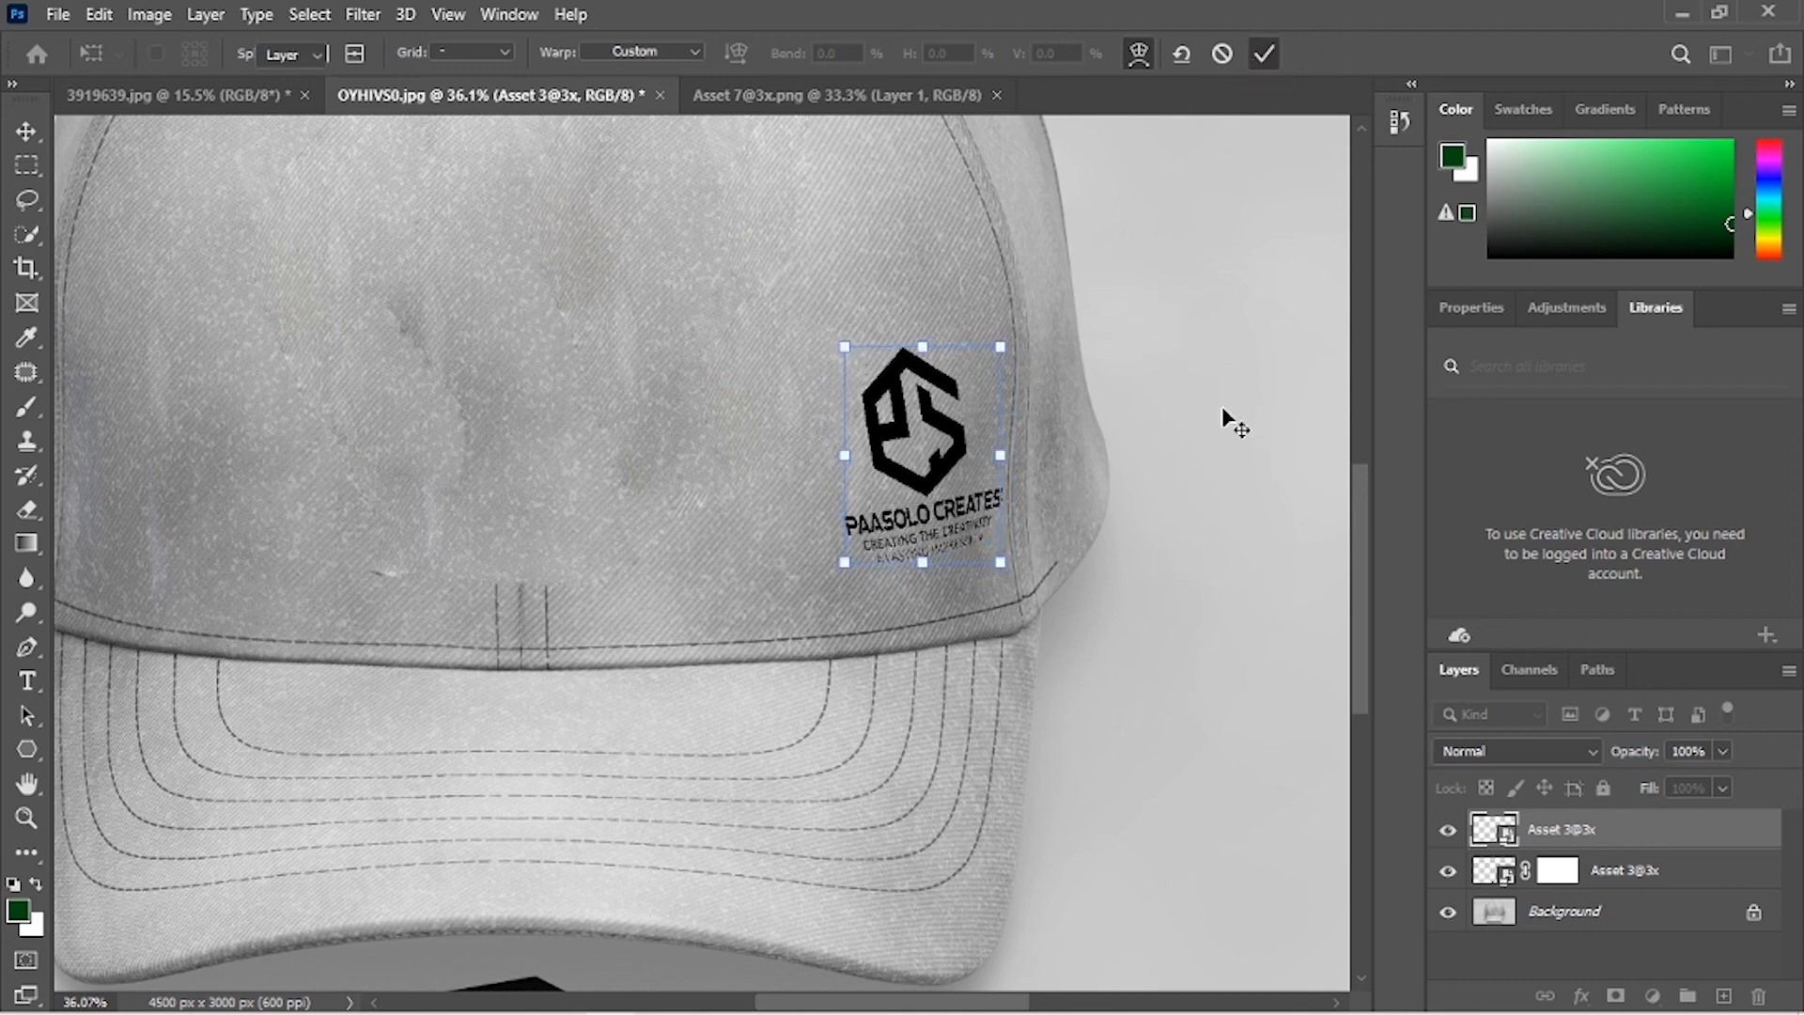
Step: Deselect the logo layer and examine the whole cap mockup with both logos
scroll(1198, 461, down, 5)
click(1250, 592)
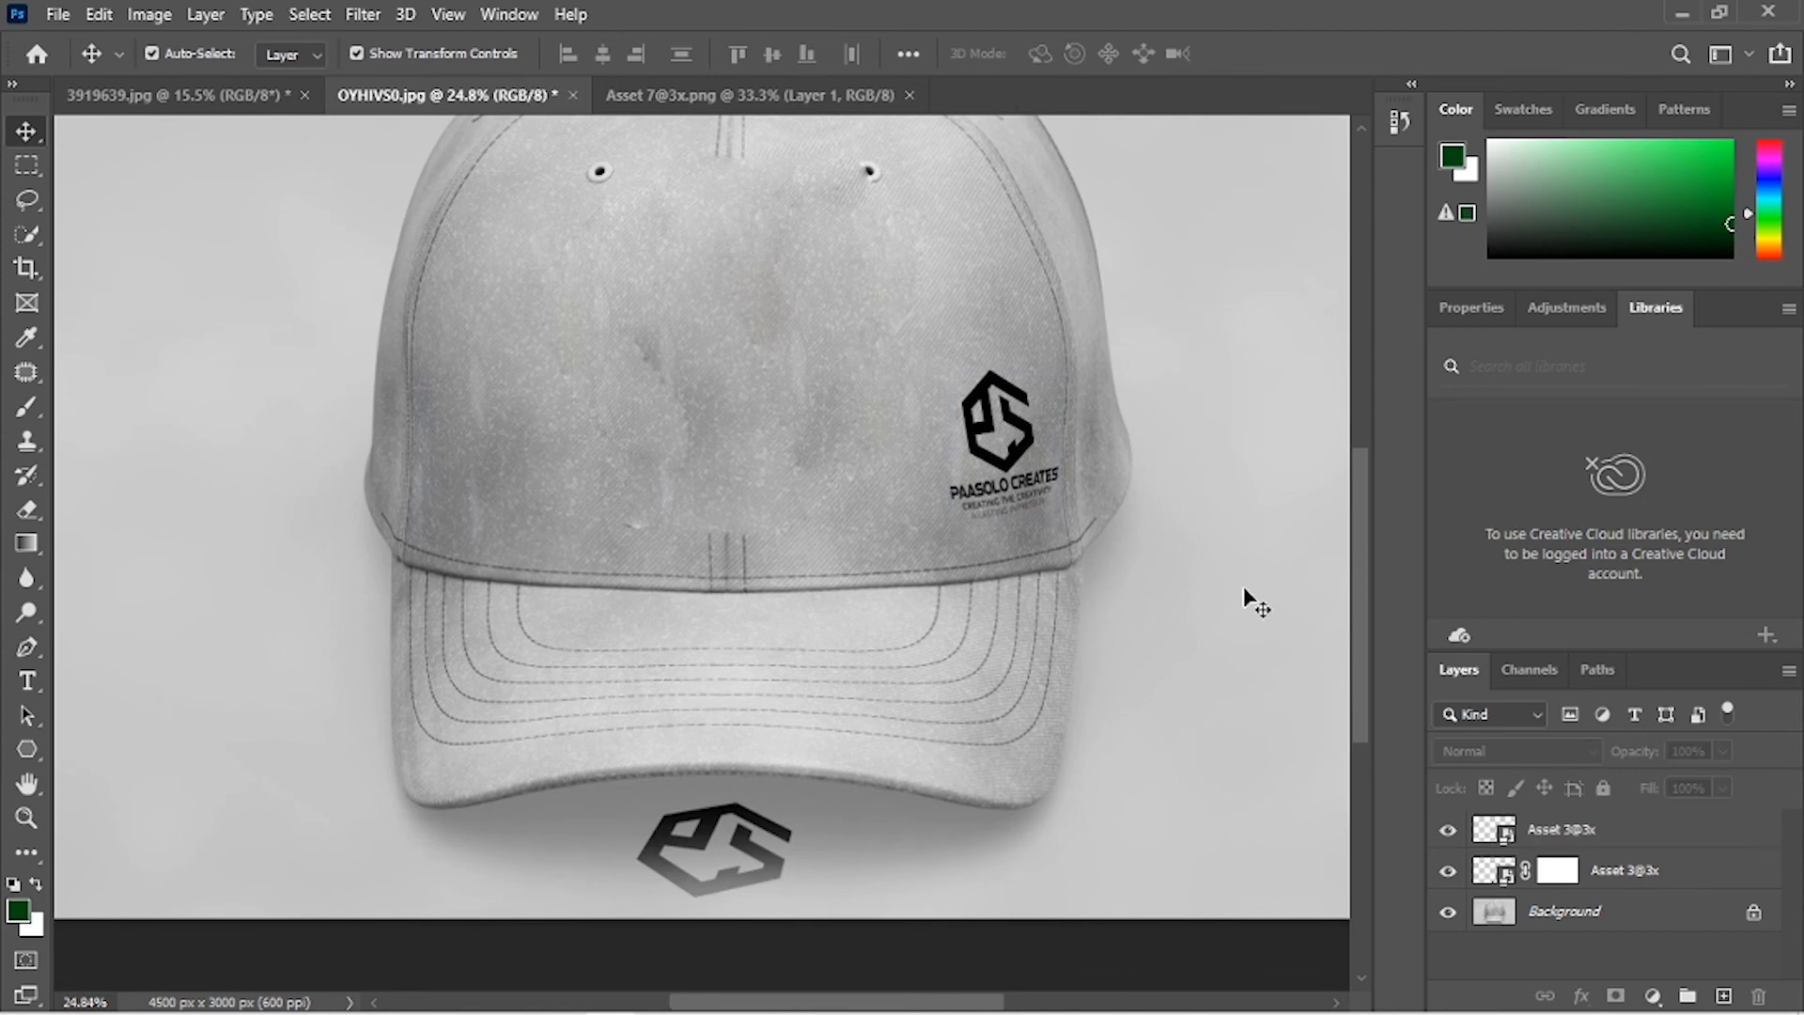
scroll(940, 652, up, 3)
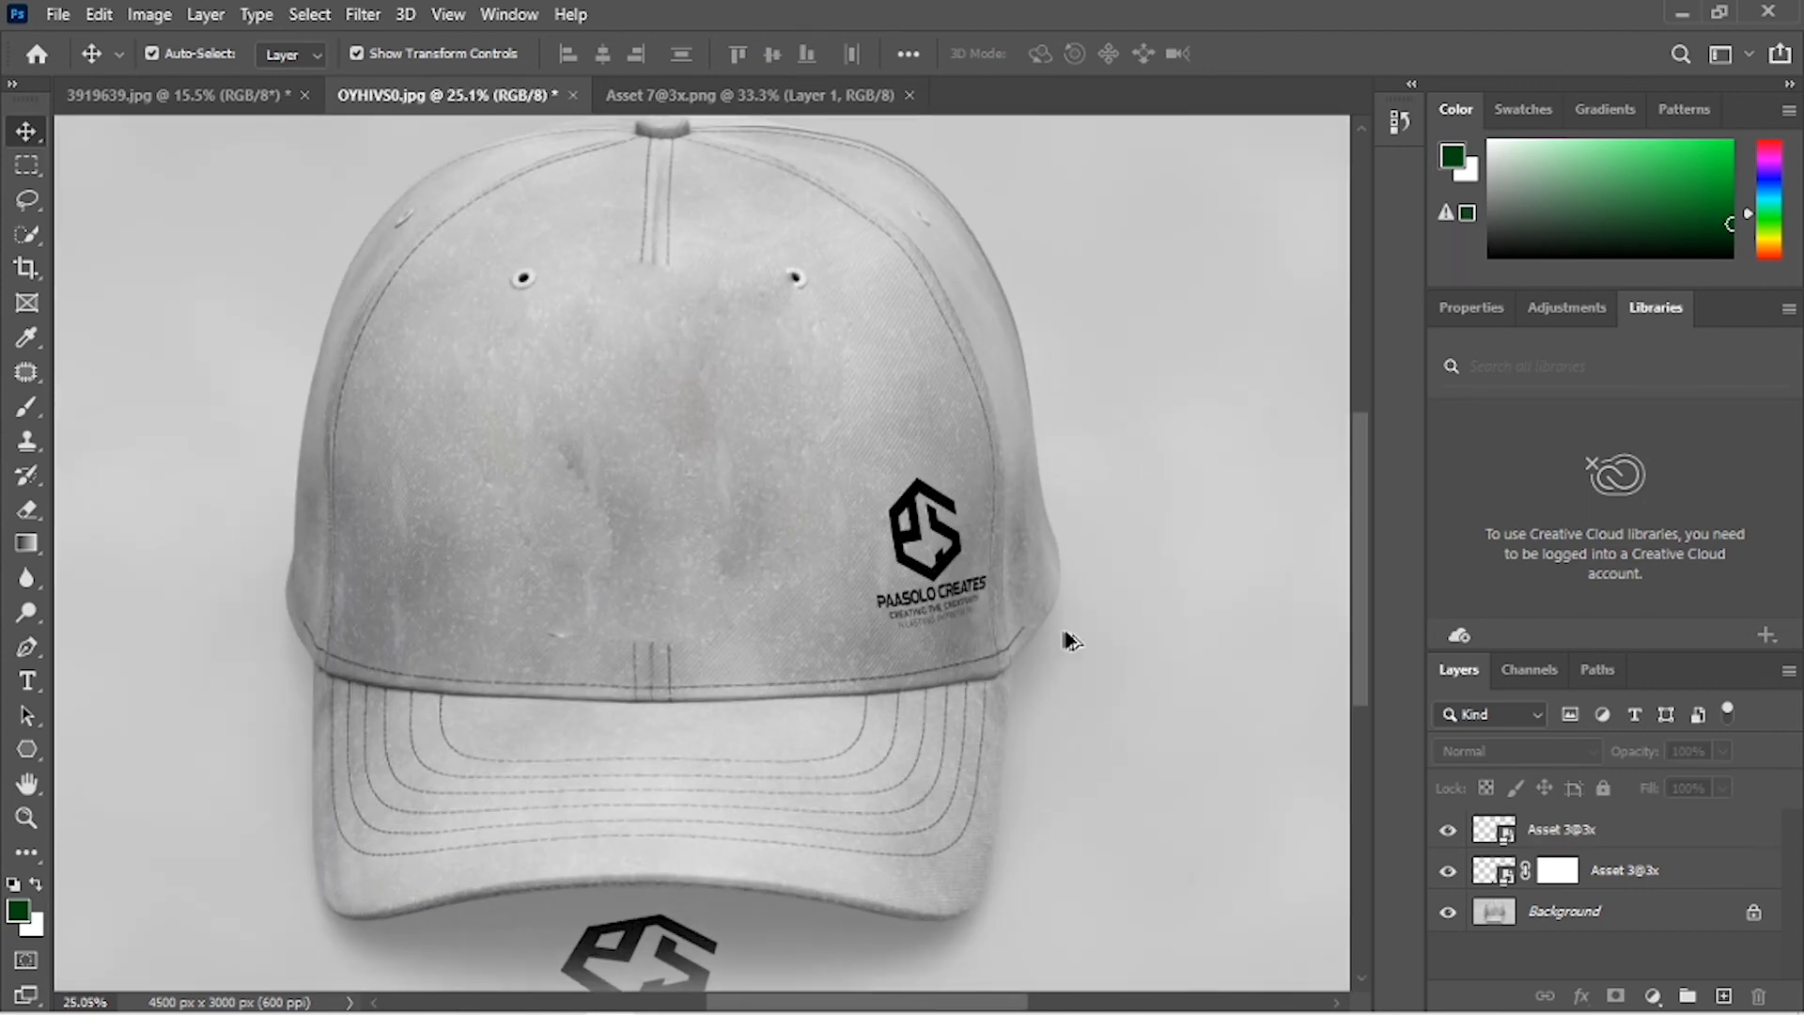
scroll(1090, 648, down, 2)
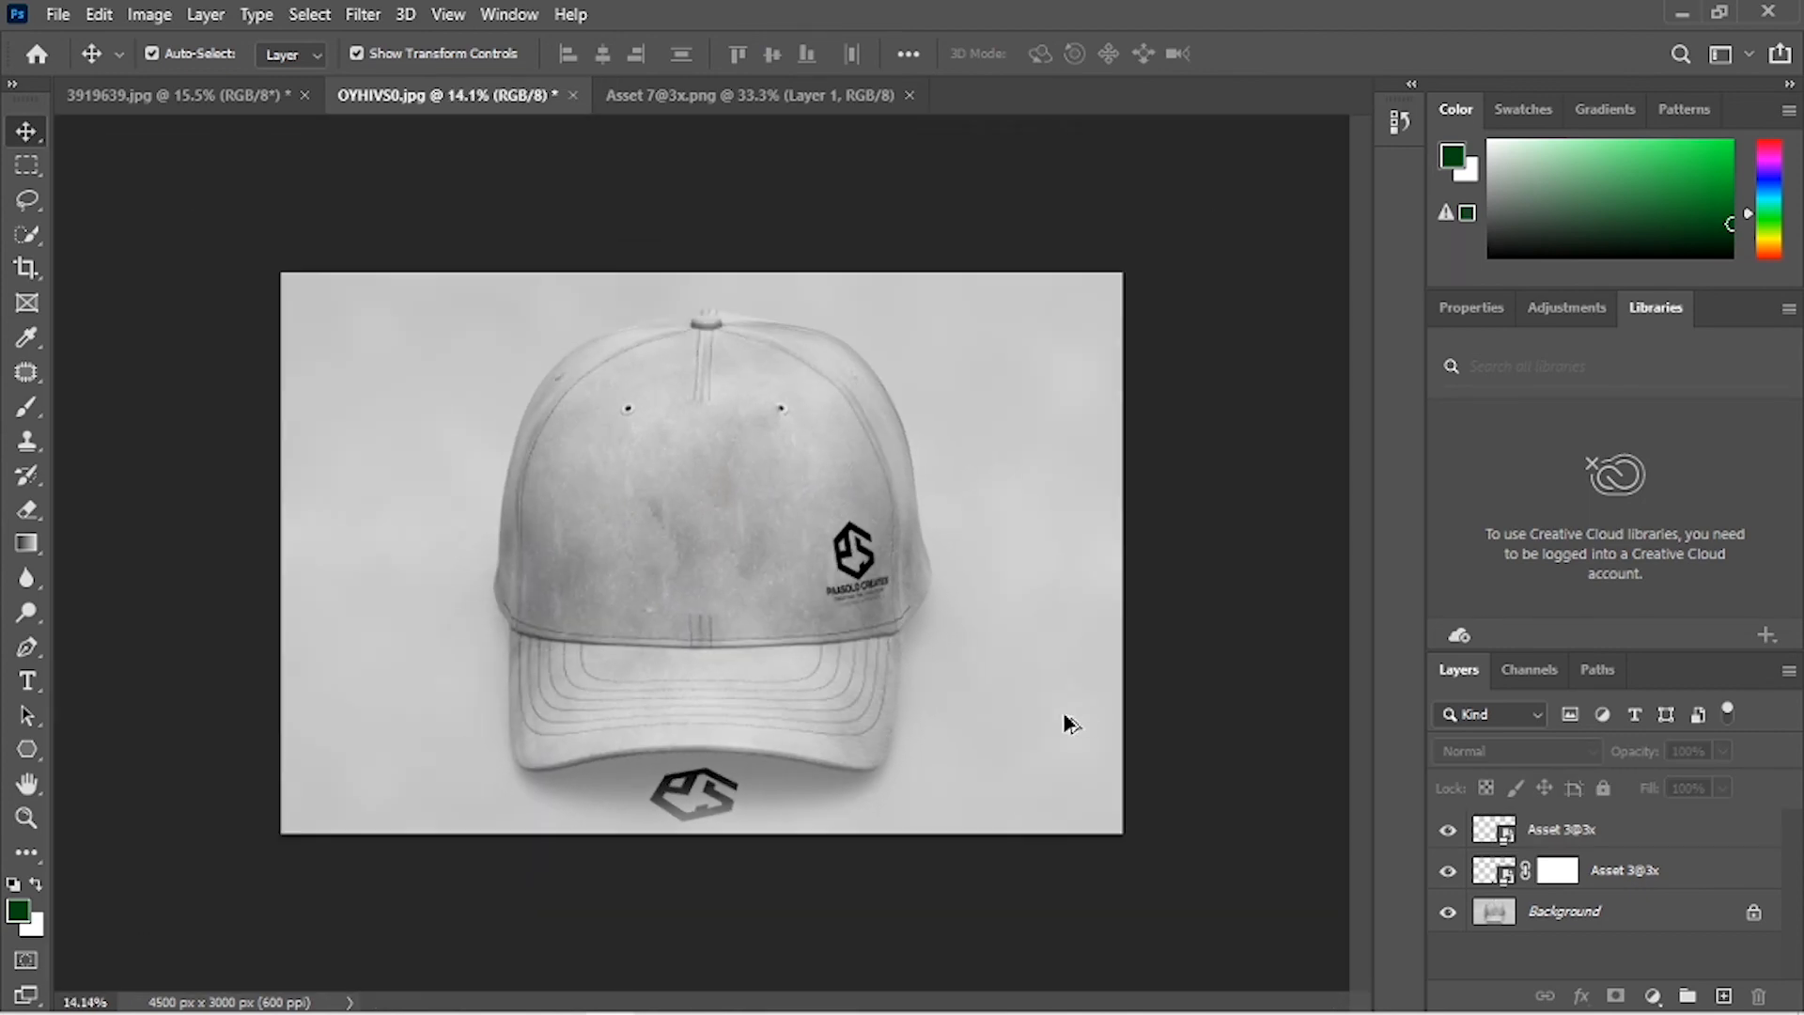
scroll(1070, 722, up, 1)
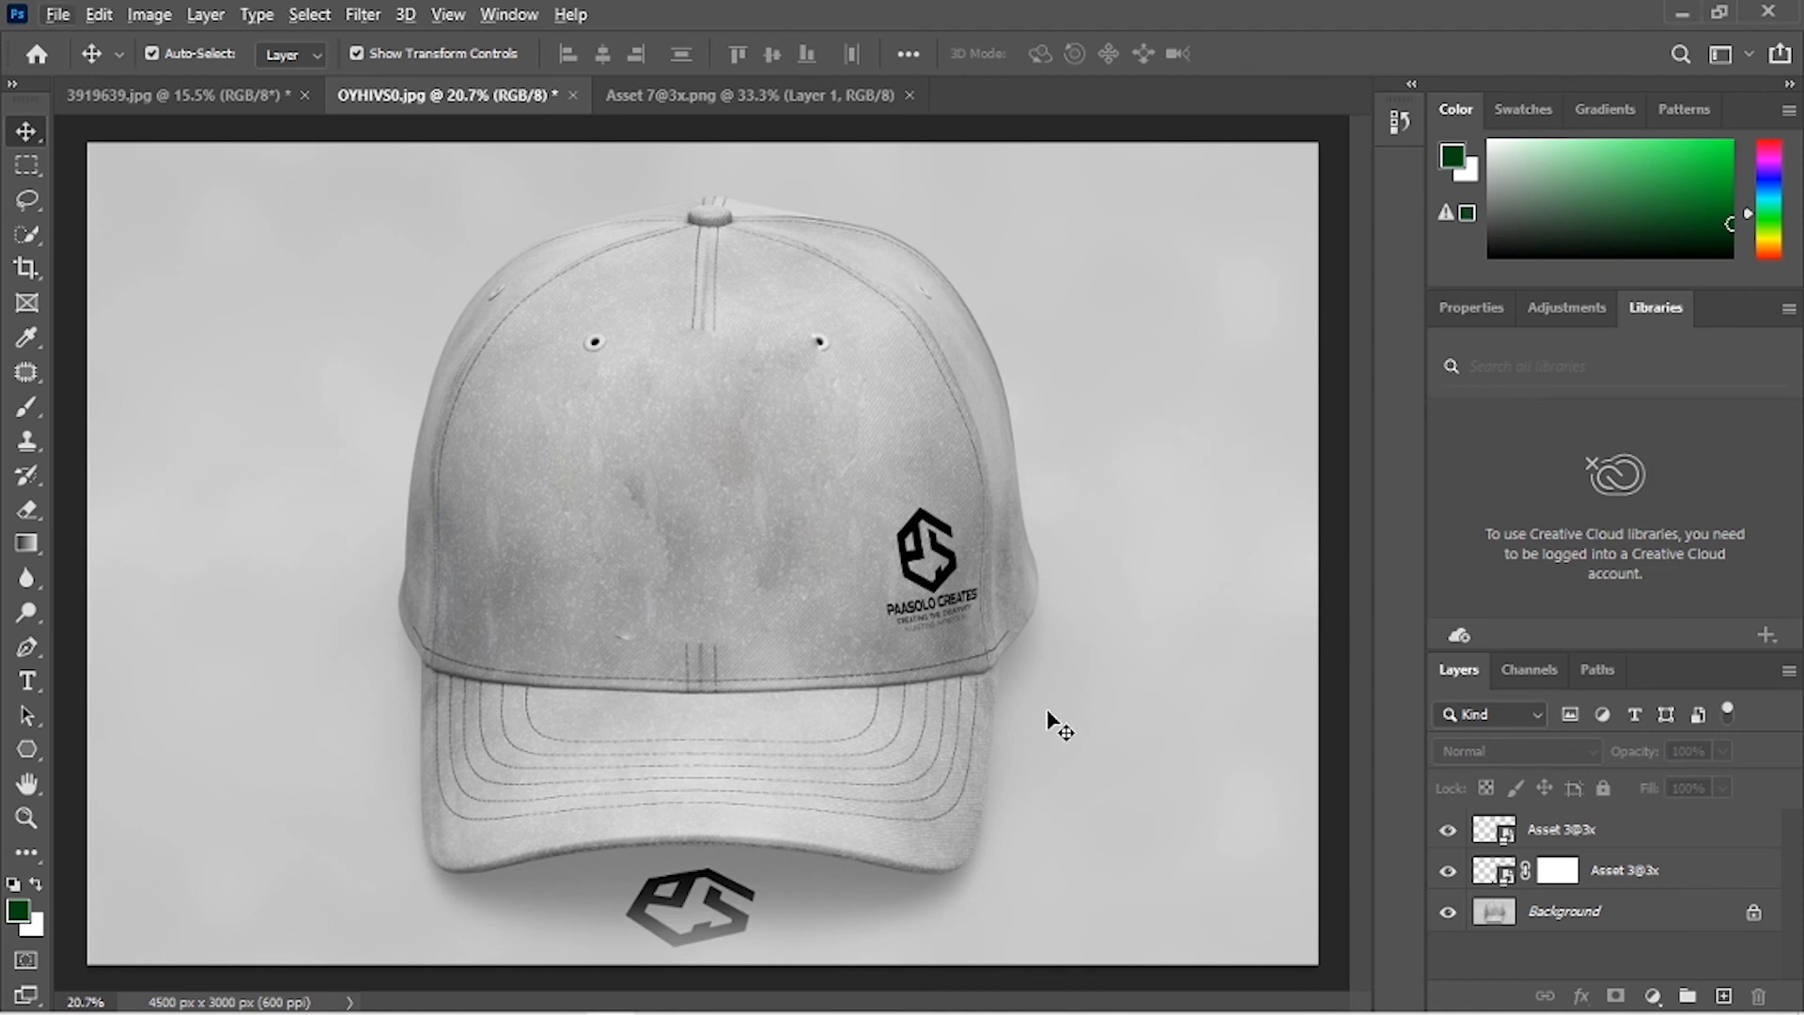